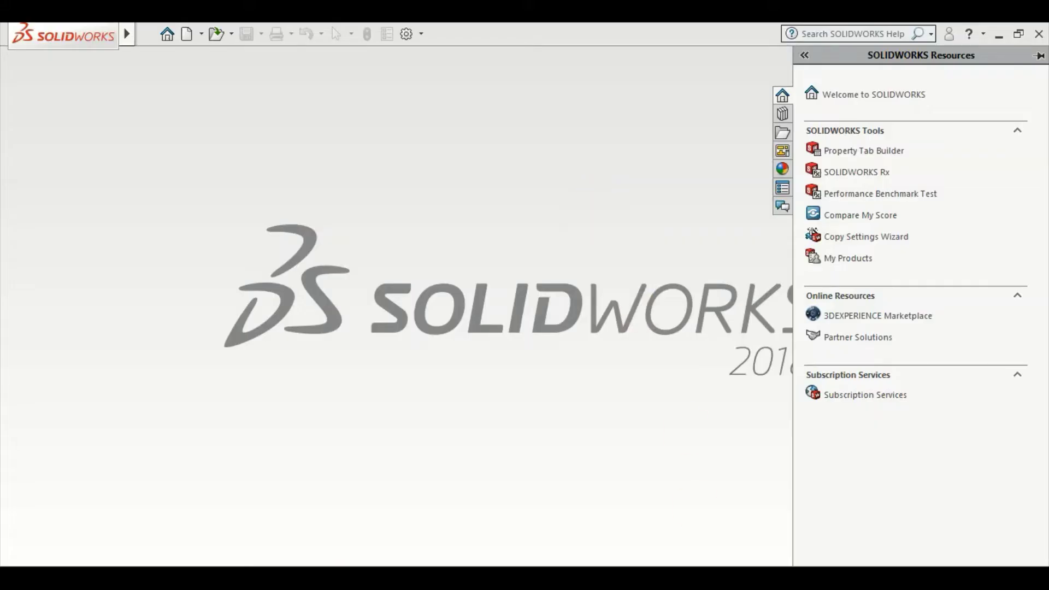
- Review Exercise Piston.pdf, then return to SOLIDWORKS with the Welcome dialog closed
{"action": "scroll", "coordinate": [509, 342], "scroll_direction": "down", "scroll_amount": 3}
{"action": "scroll", "coordinate": [510, 343], "scroll_direction": "up", "scroll_amount": 2}
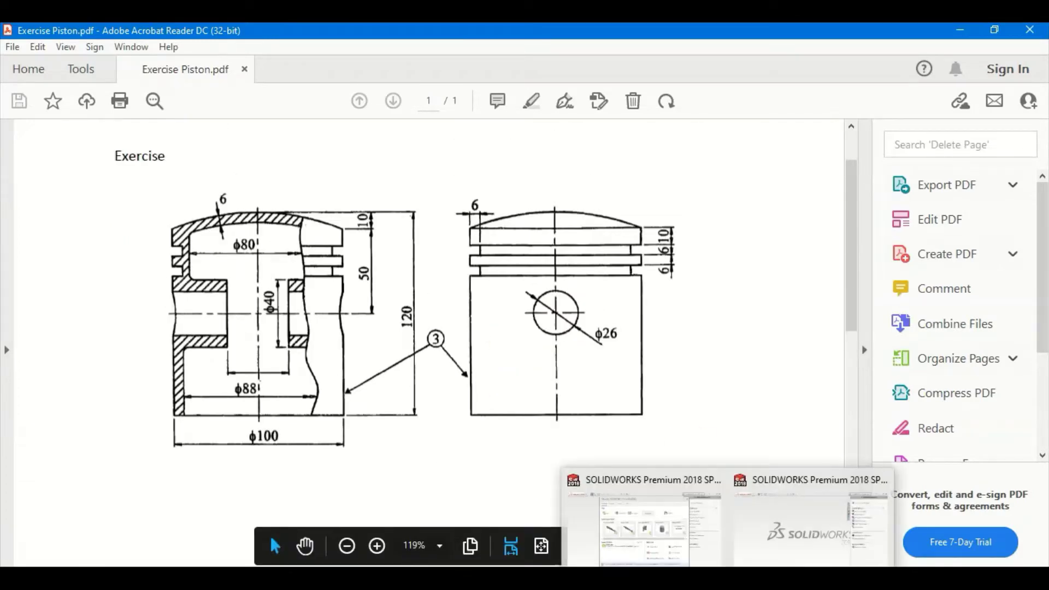
{"action": "left_click", "coordinate": [643, 526]}
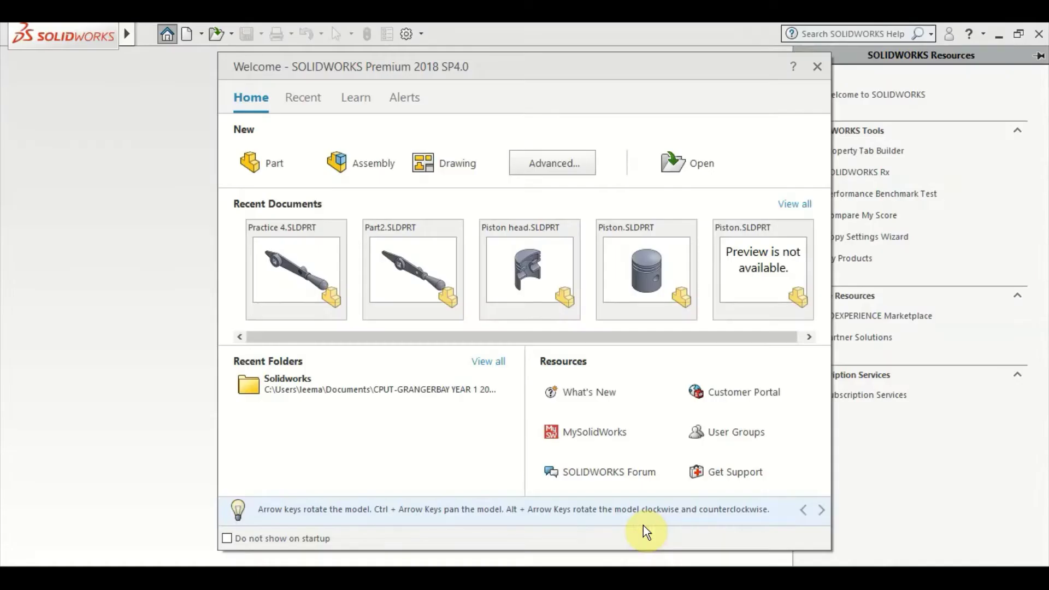
{"action": "left_click", "coordinate": [817, 63]}
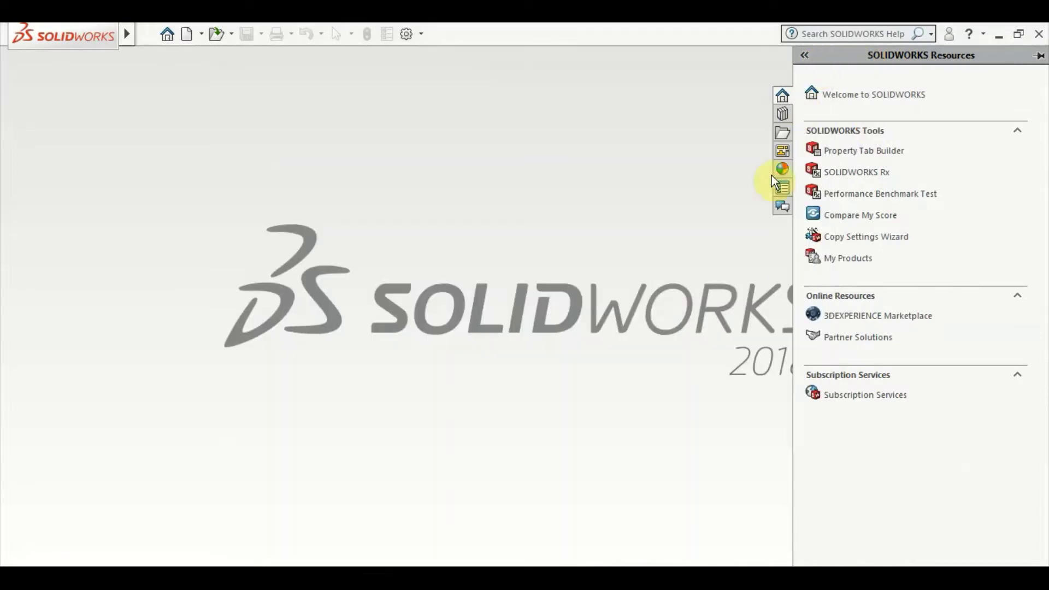
{"action": "left_click", "coordinate": [1040, 33]}
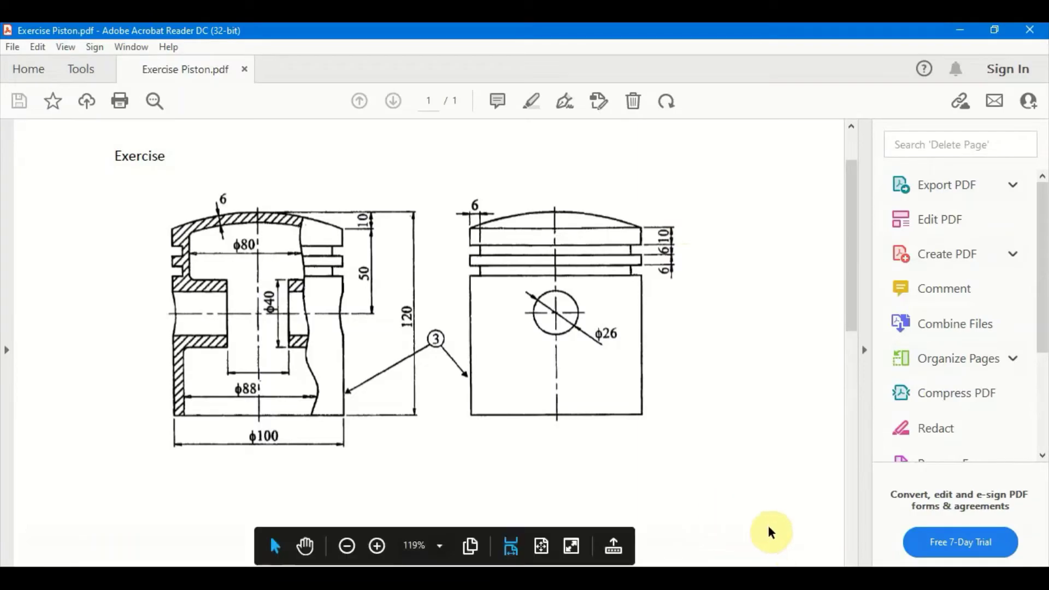
{"action": "left_click", "coordinate": [764, 578]}
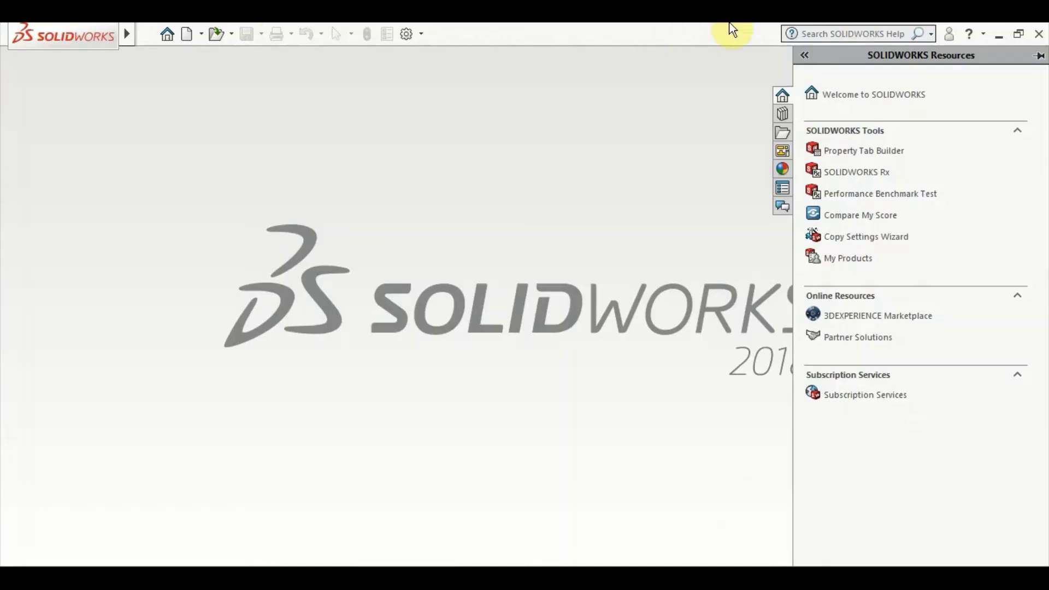
- Create a new Part document and orient the view Normal To the Front Plane
{"action": "left_click", "coordinate": [192, 34]}
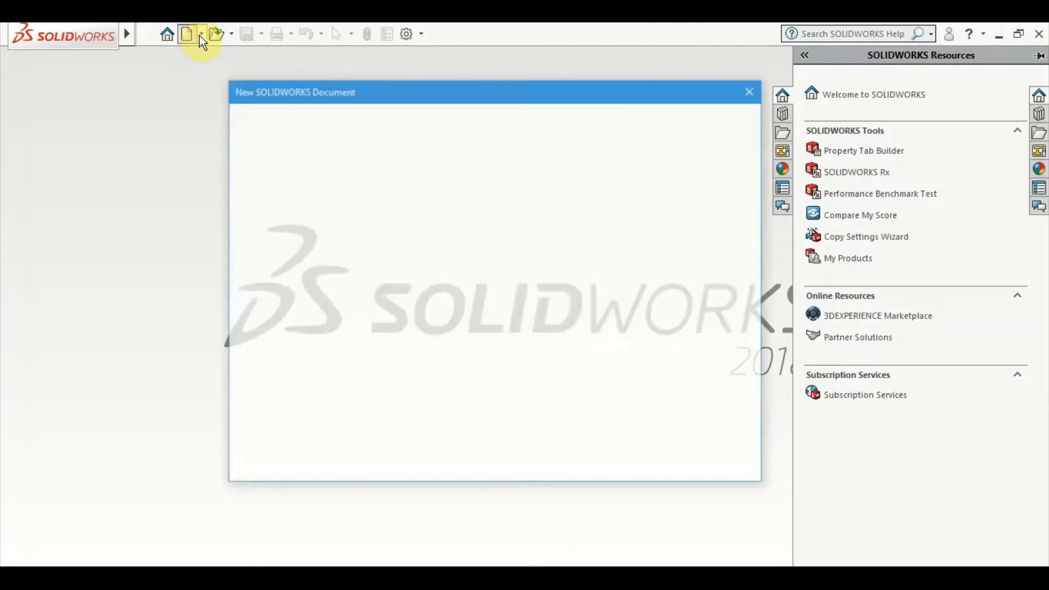
{"action": "left_click", "coordinate": [580, 454]}
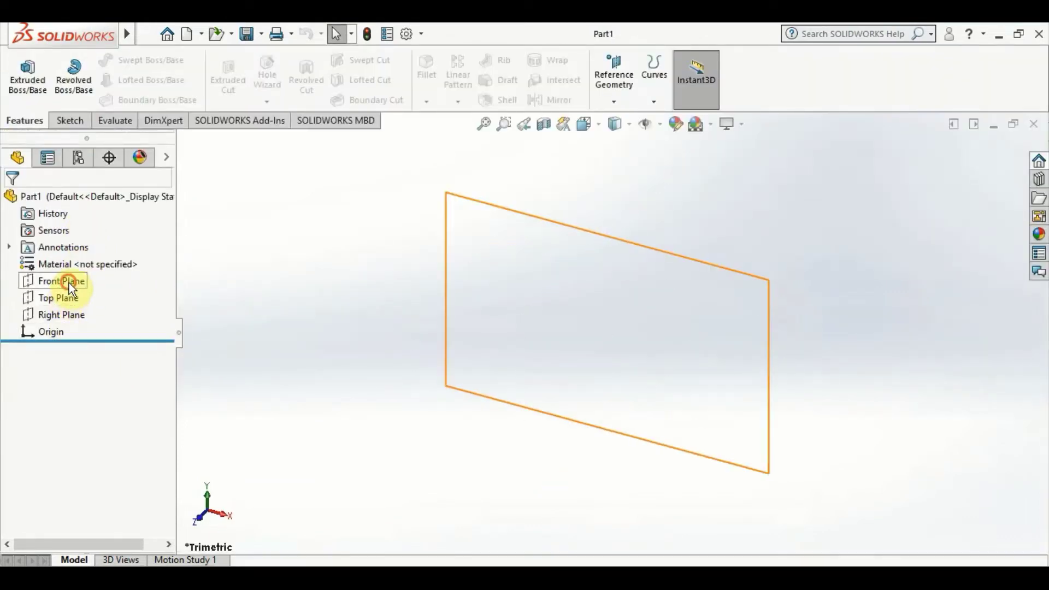
{"action": "left_click", "coordinate": [73, 278]}
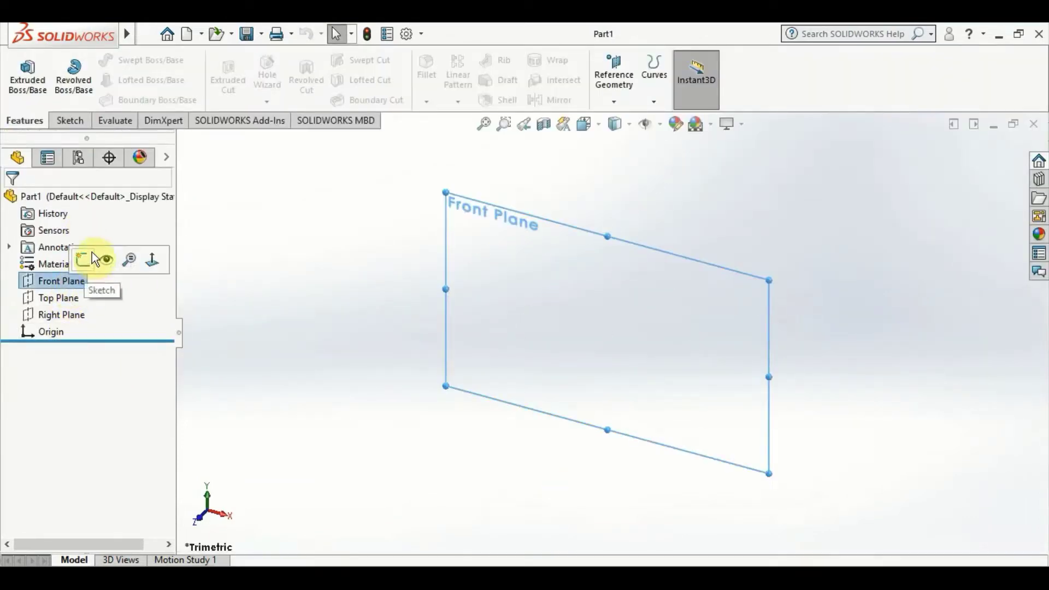
{"action": "left_click", "coordinate": [151, 260]}
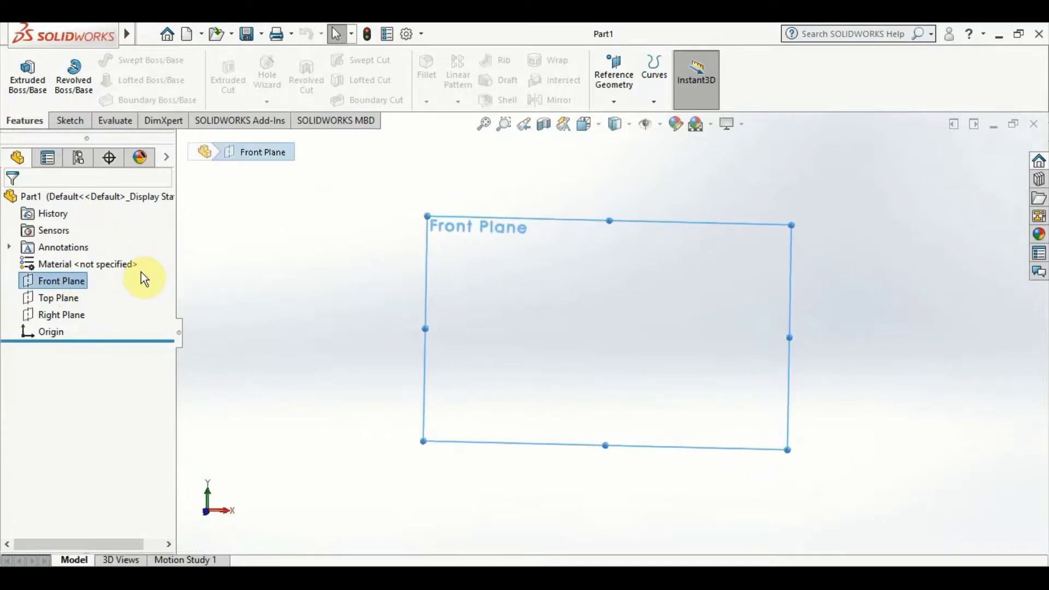
- Draw a vertical centerline through the origin on the Front Plane sketch
{"action": "left_click", "coordinate": [73, 116]}
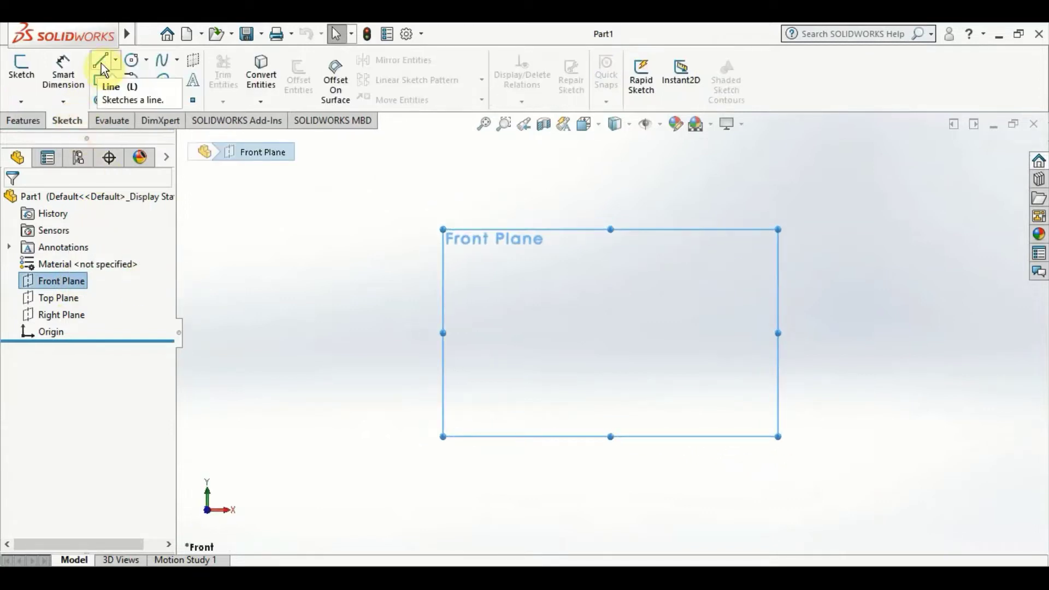
{"action": "left_click", "coordinate": [115, 60]}
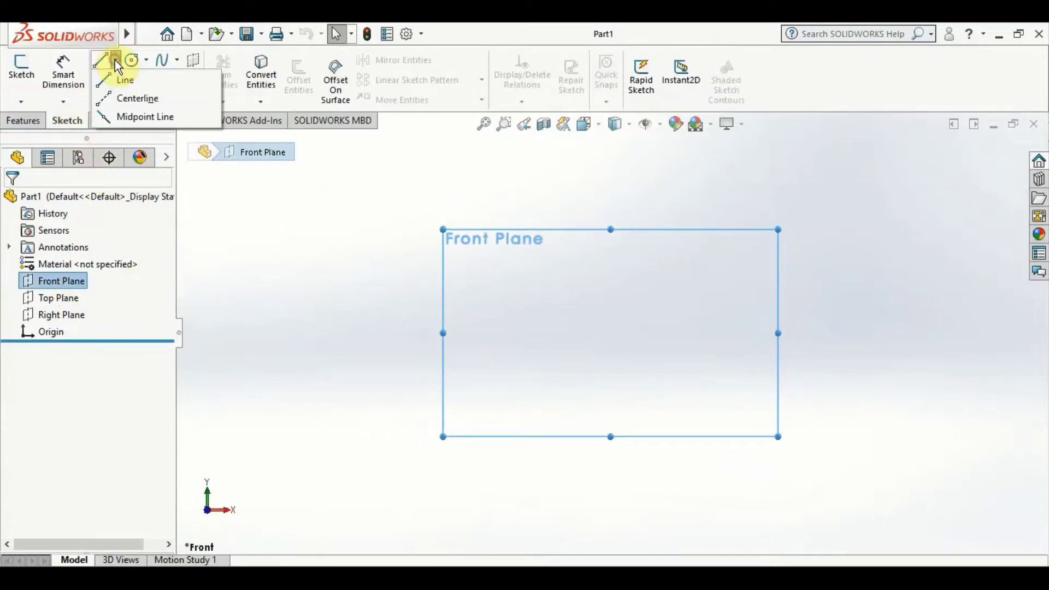
{"action": "left_click", "coordinate": [121, 101]}
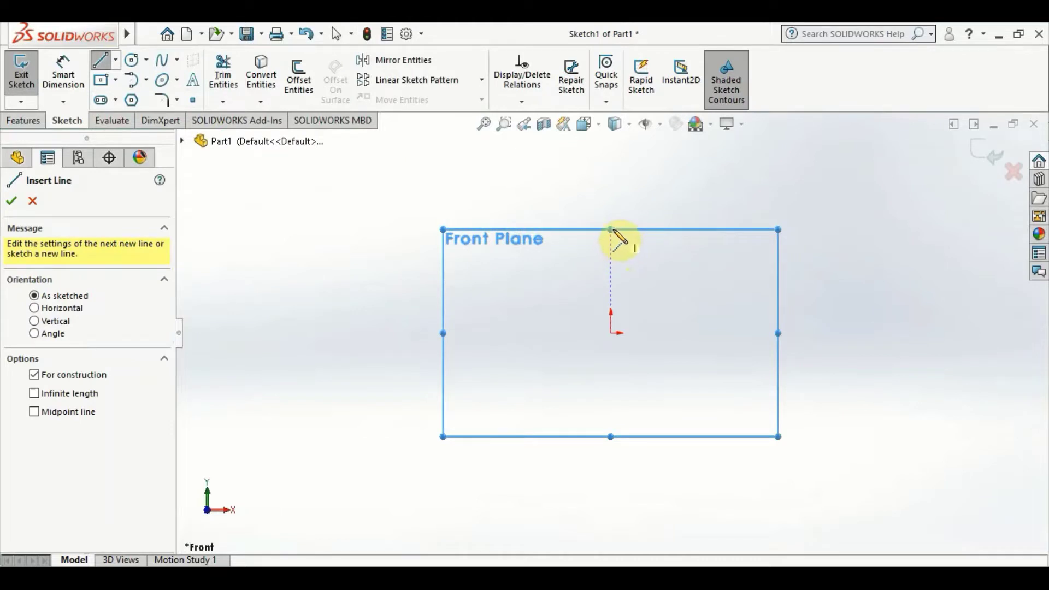
{"action": "left_click", "coordinate": [610, 229]}
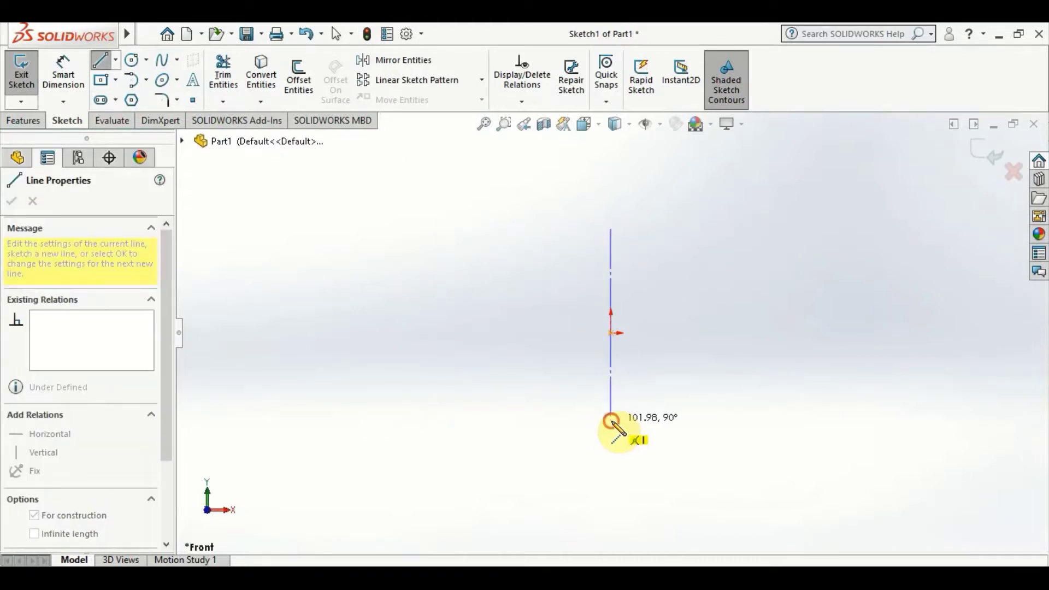
{"action": "left_click", "coordinate": [610, 421]}
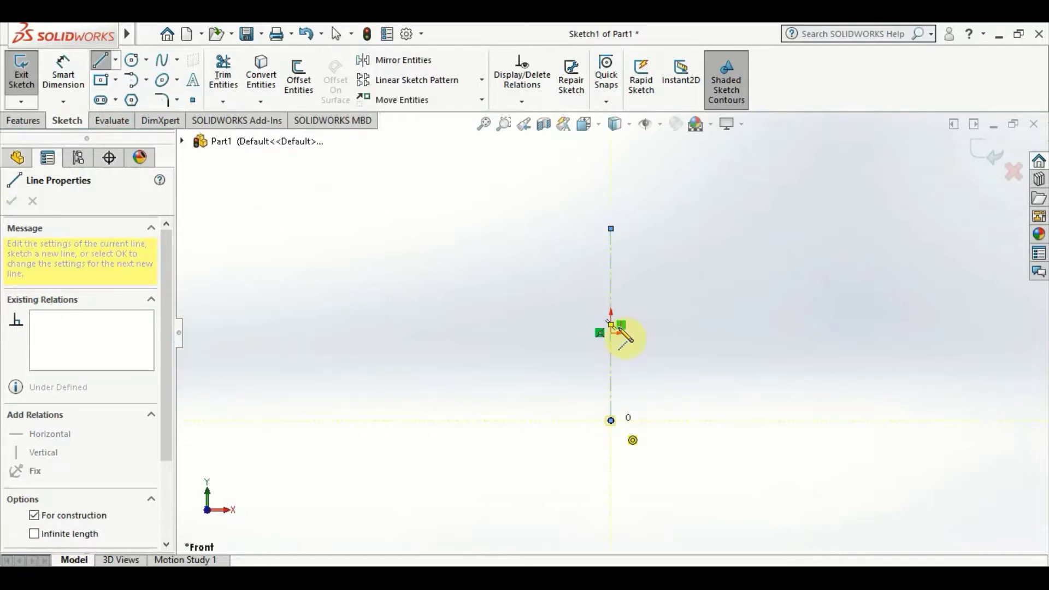
{"action": "key", "text": "Escape"}
{"action": "key", "text": "Escape"}
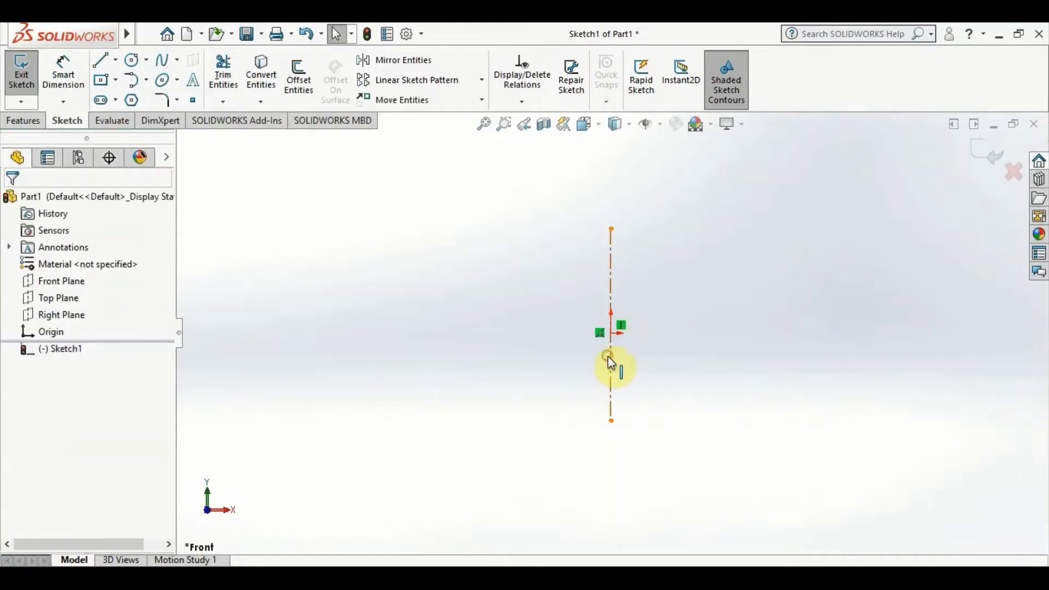
- Set the centerline's length to 120 in Line Properties
{"action": "left_click", "coordinate": [608, 358]}
{"action": "type", "text": "120"}
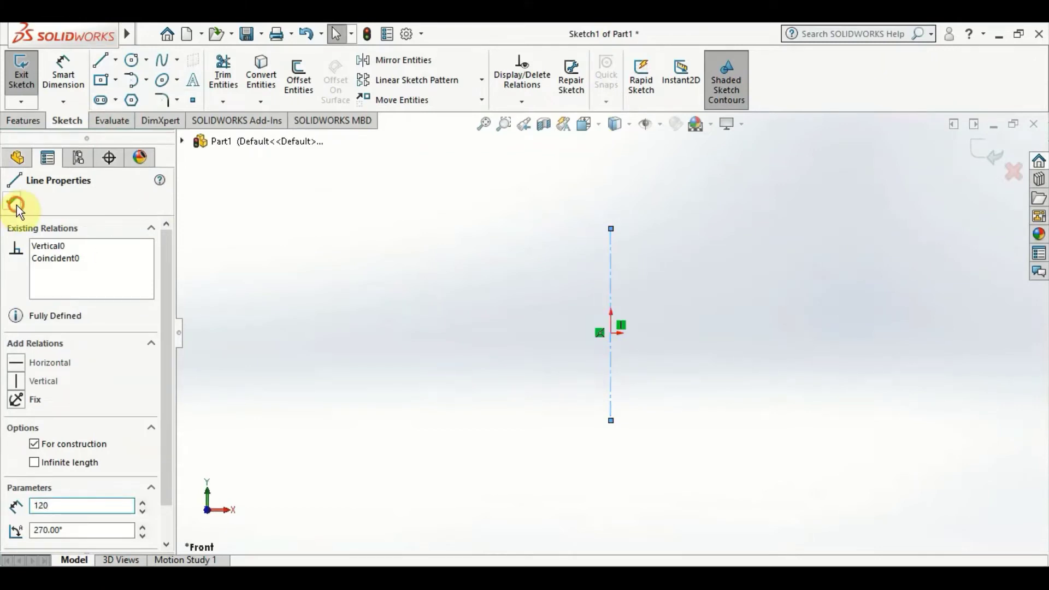
{"action": "left_click", "coordinate": [17, 204]}
{"action": "left_click", "coordinate": [595, 350]}
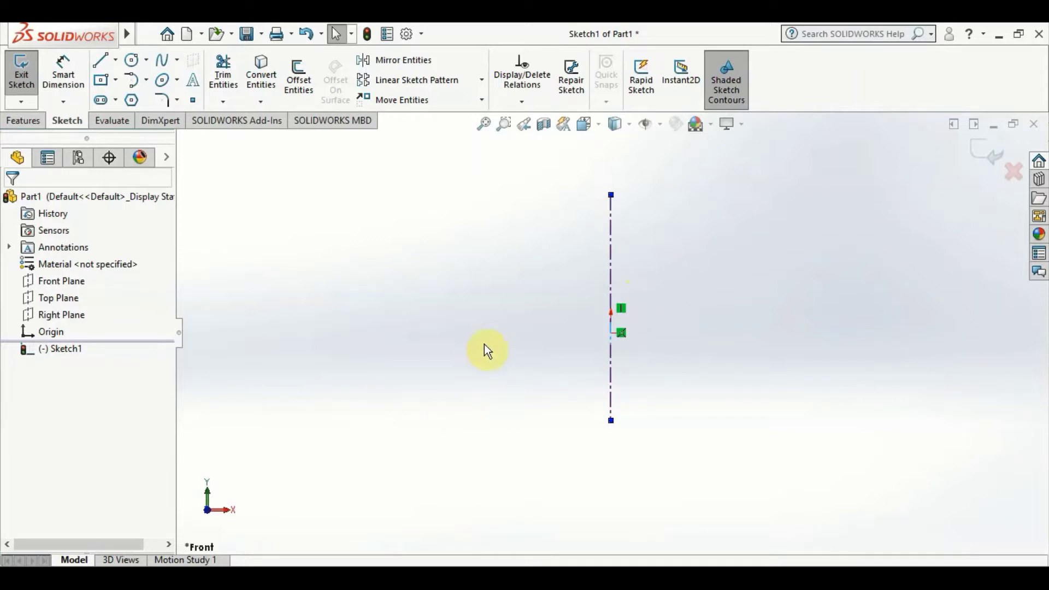
{"action": "left_click", "coordinate": [610, 261]}
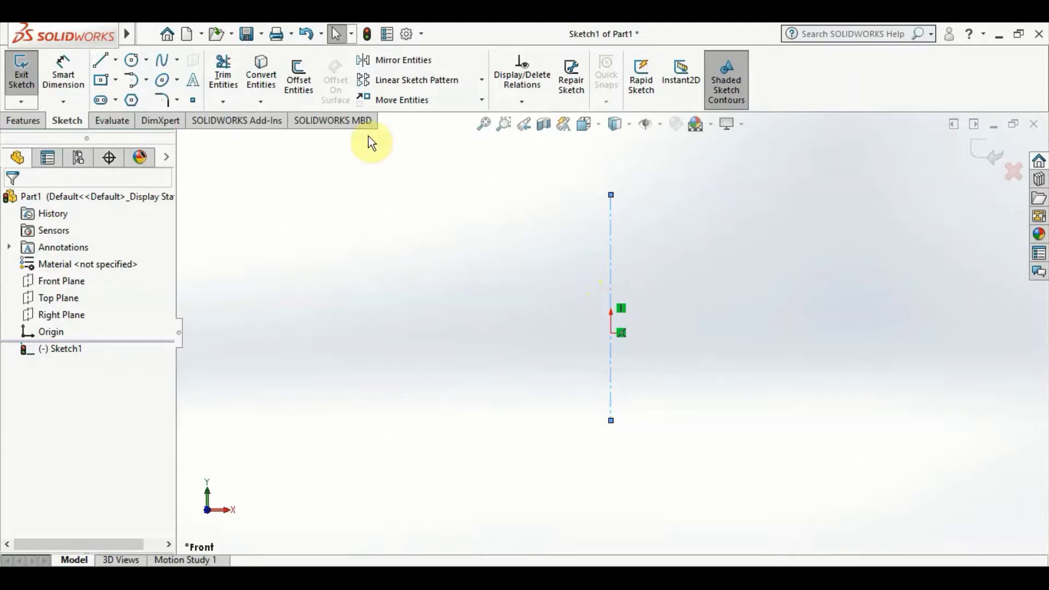
- Offset the centerline three times at 50 mm, 44 mm and 40 mm
{"action": "left_click", "coordinate": [300, 82]}
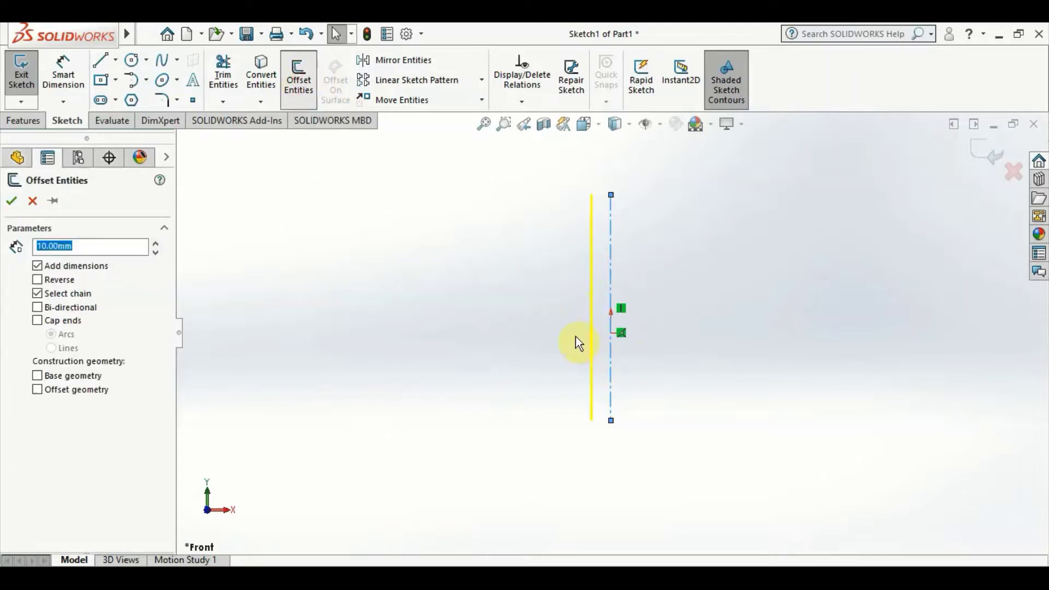
{"action": "type", "text": "5"}
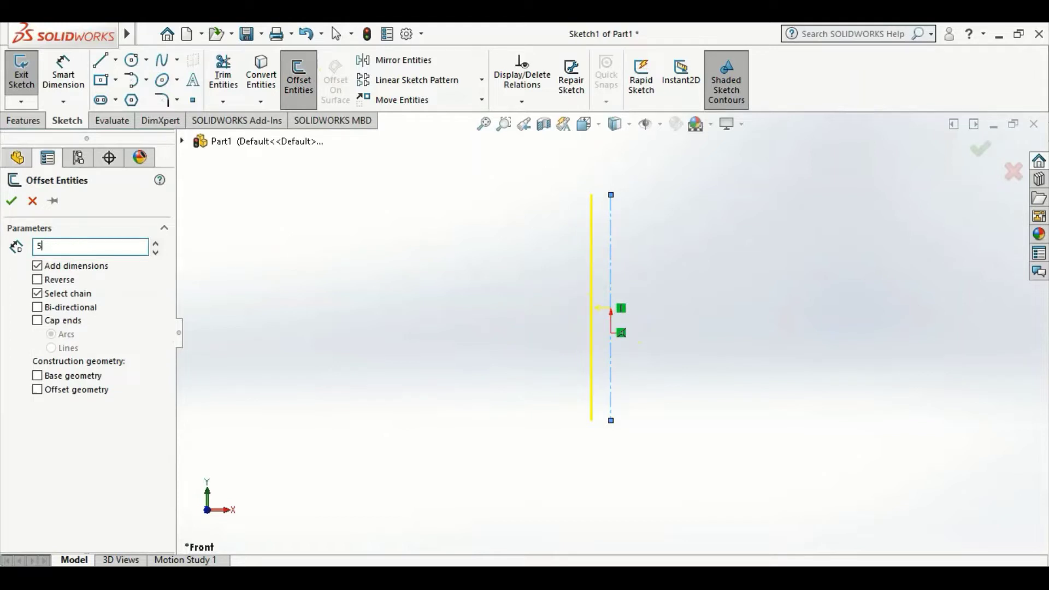
{"action": "type", "text": "0.00mm"}
{"action": "key", "text": "Return"}
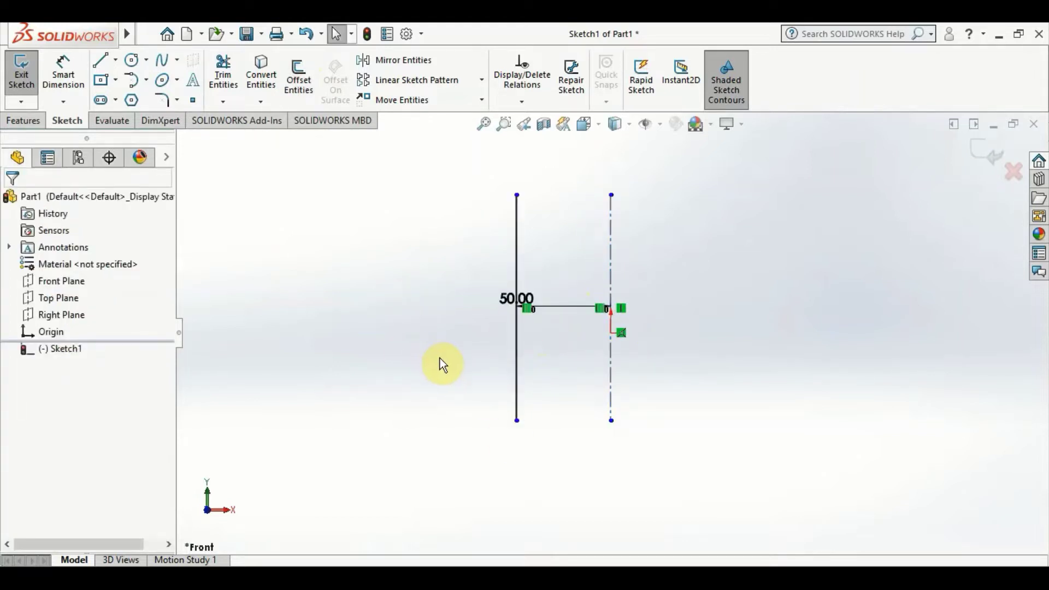
{"action": "key", "text": "Return"}
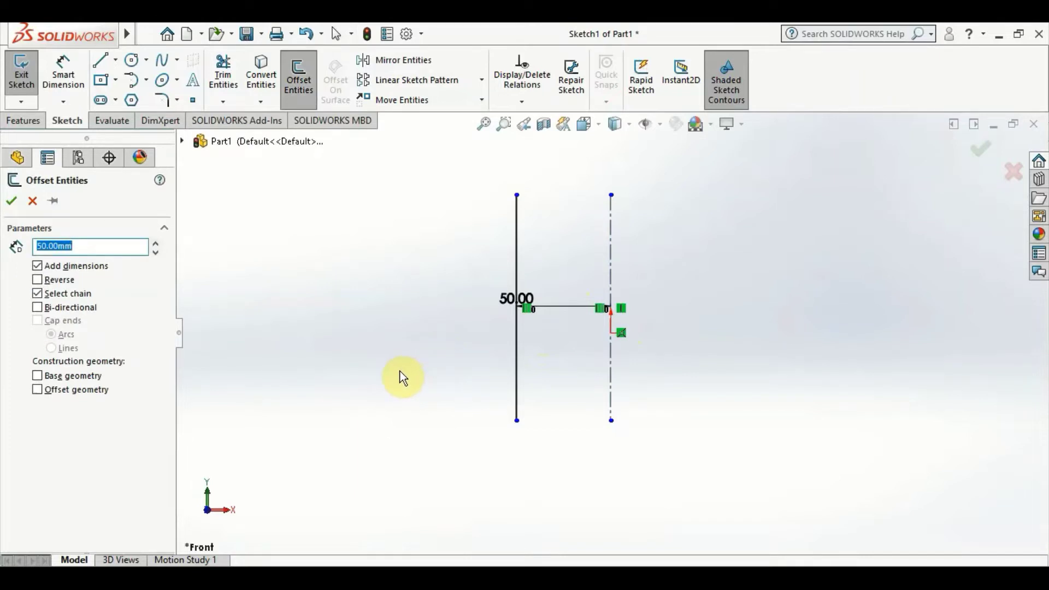
{"action": "type", "text": "4"}
{"action": "type", "text": "4"}
{"action": "left_click", "coordinate": [567, 379]}
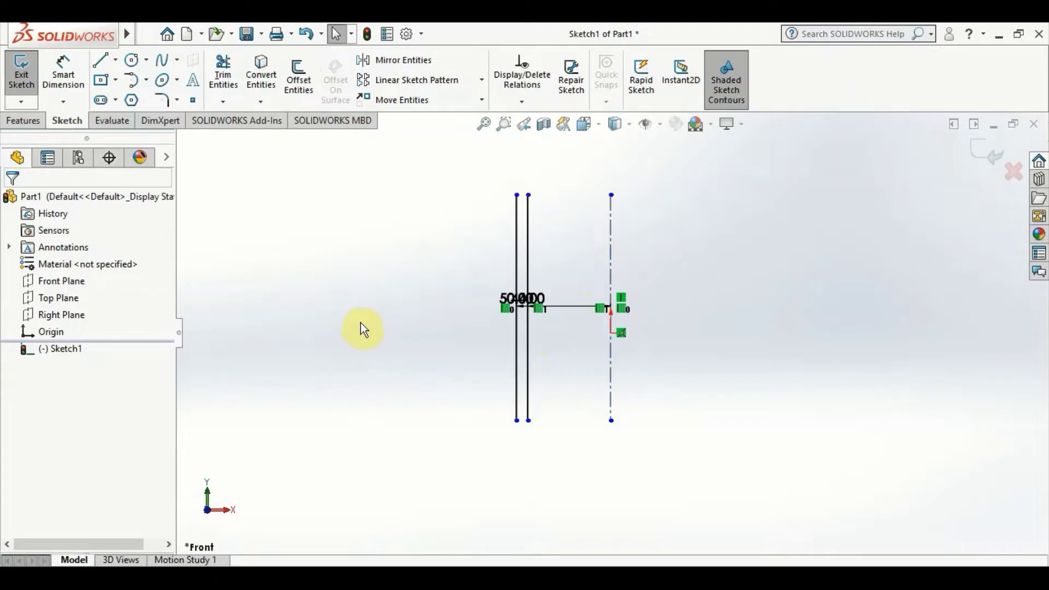
{"action": "key", "text": "Return"}
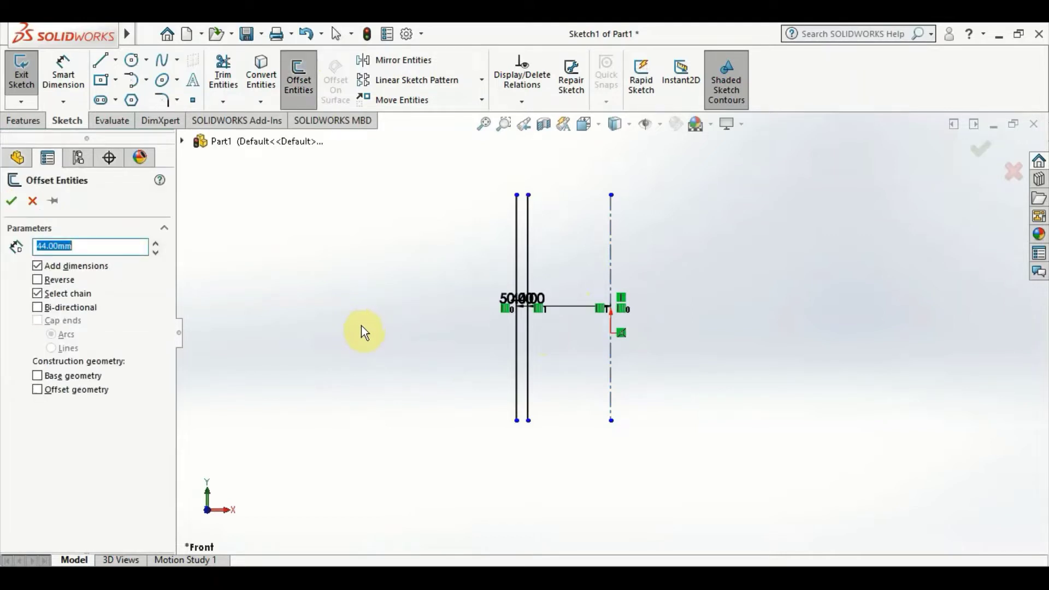
{"action": "type", "text": "40"}
{"action": "left_click", "coordinate": [372, 333]}
{"action": "left_click", "coordinate": [611, 348]}
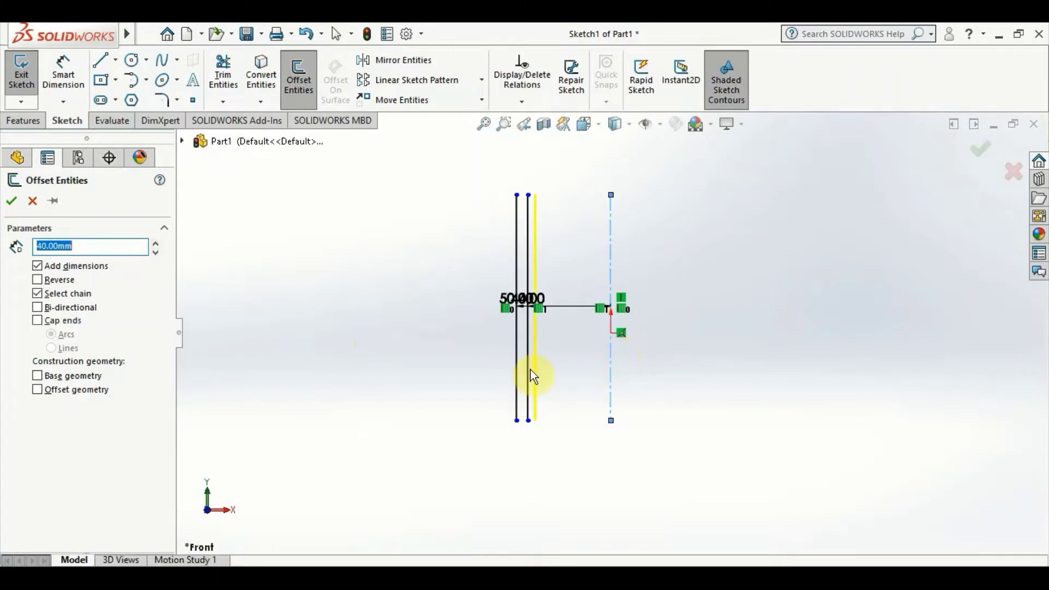
{"action": "key", "text": "Return"}
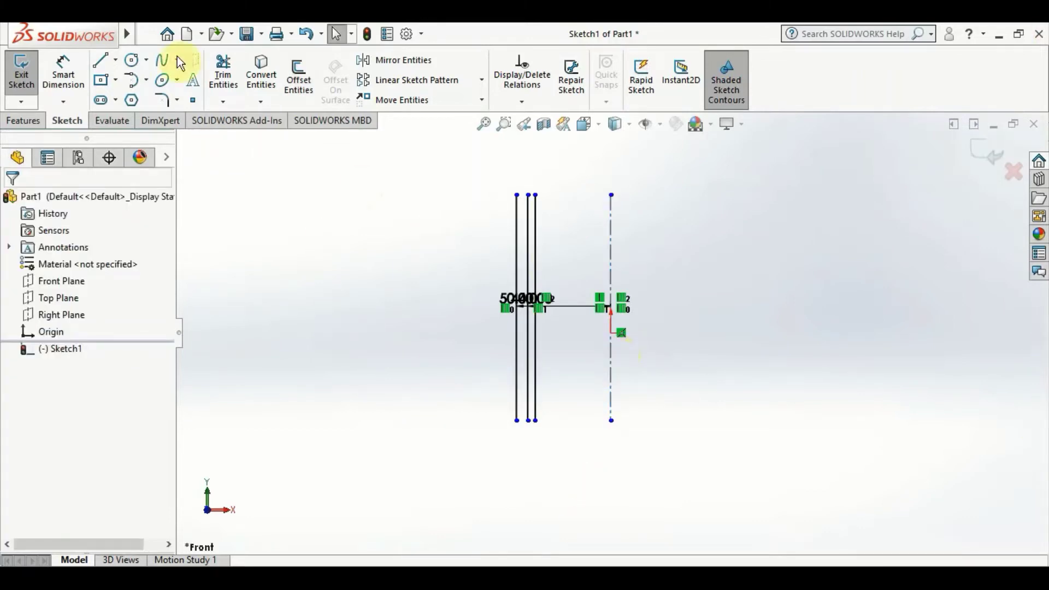
- Draw a horizontal line leftward from the centerline's bottom end across the verticals
{"action": "left_click", "coordinate": [99, 61]}
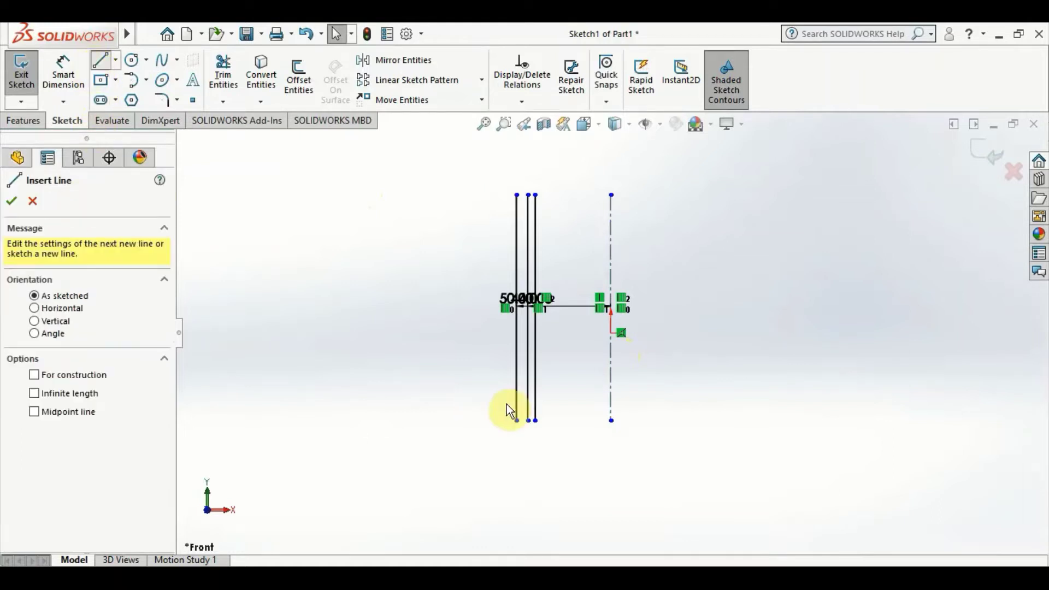
{"action": "left_click", "coordinate": [611, 420]}
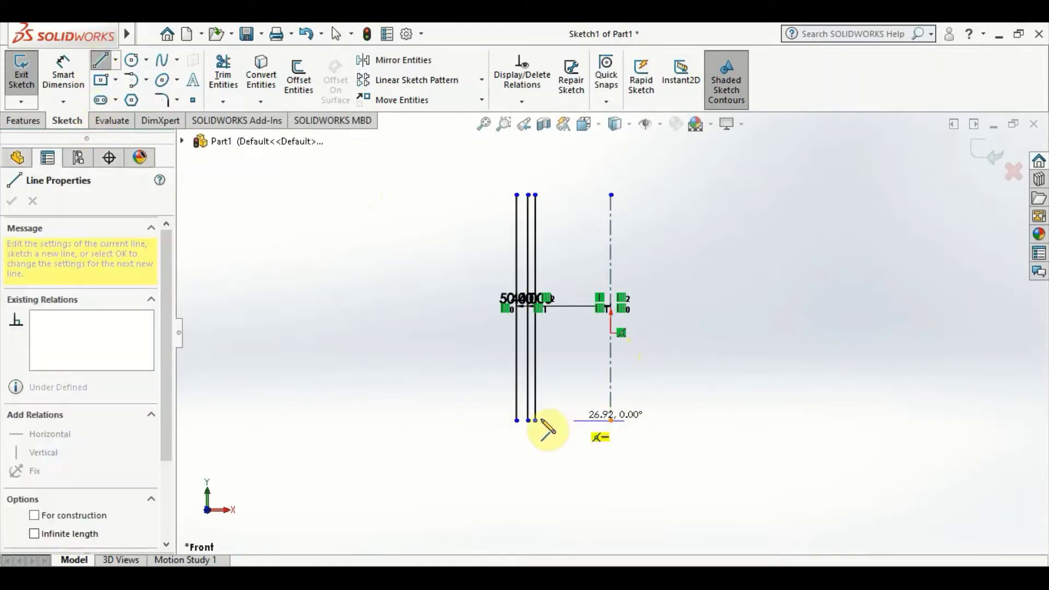
{"action": "left_click", "coordinate": [468, 421]}
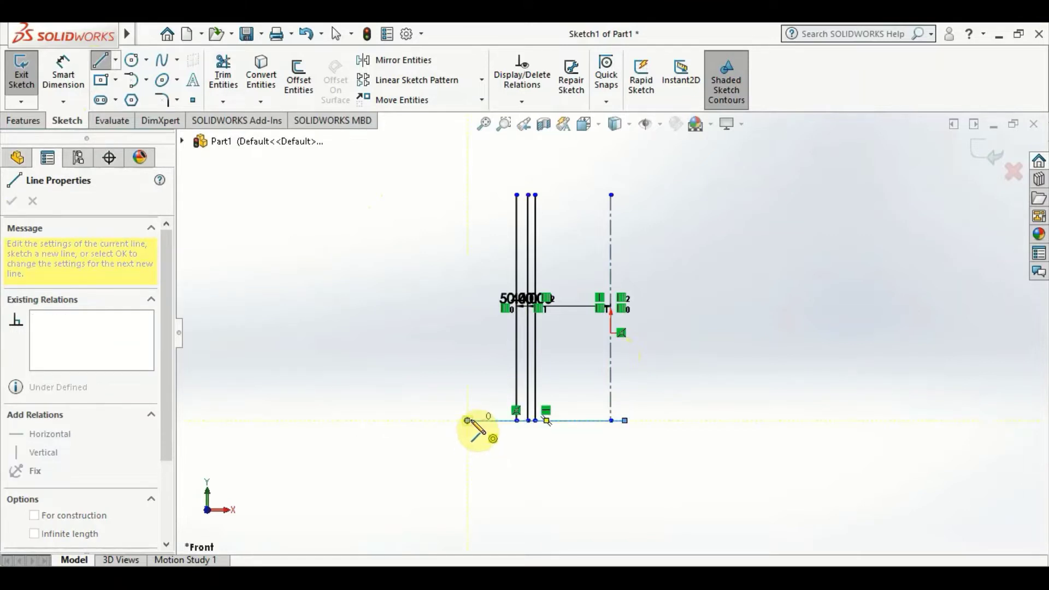
{"action": "key", "text": "Escape"}
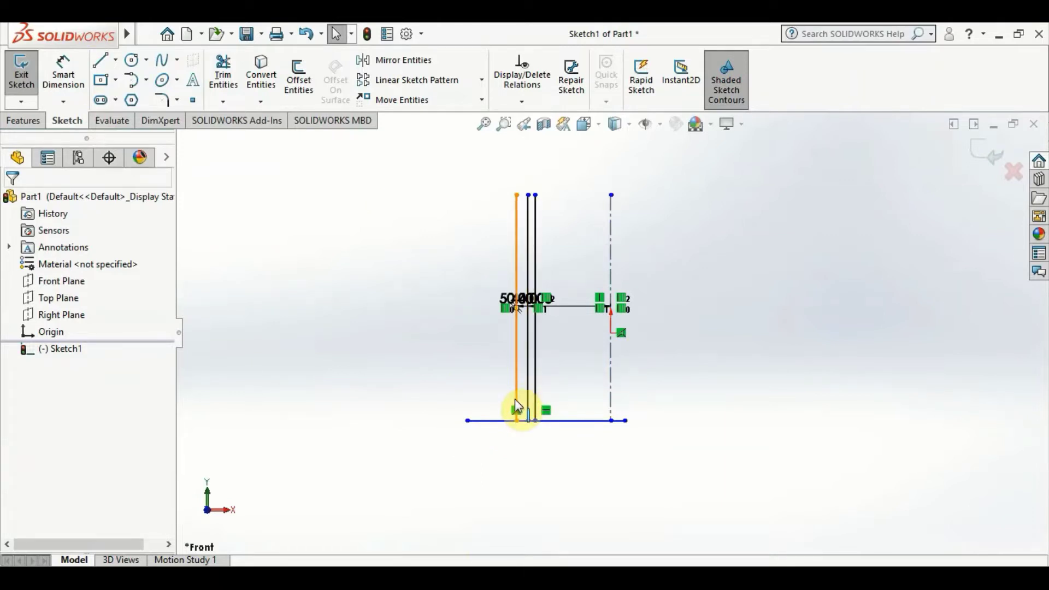
- Nudge the left vertical line, then delete the bottom horizontal line
{"action": "left_click_drag", "start_coordinate": [515, 400], "coordinate": [516, 403]}
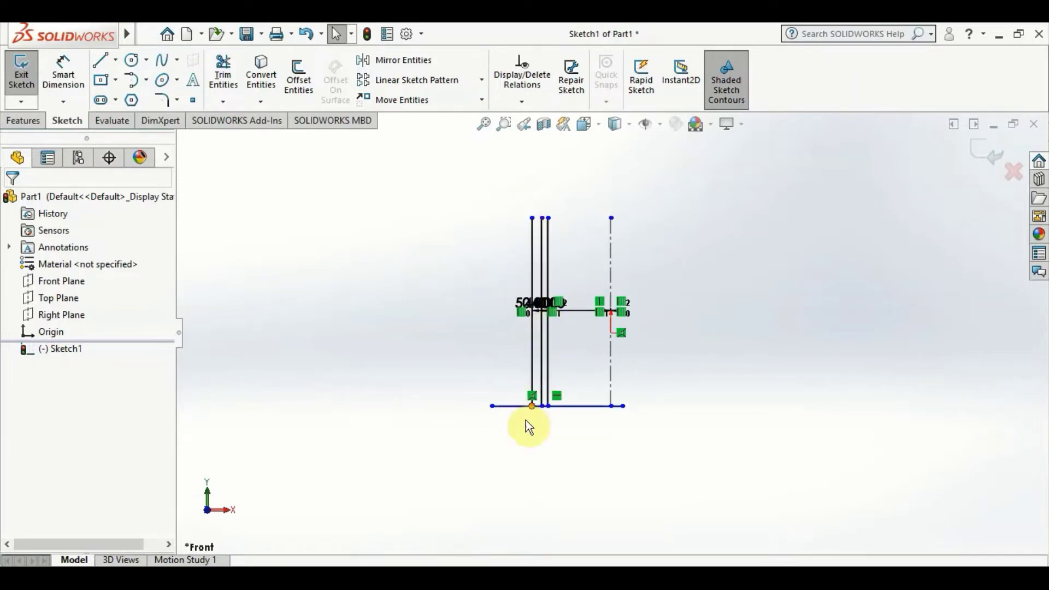
{"action": "left_click", "coordinate": [590, 415]}
{"action": "right_click", "coordinate": [590, 415]}
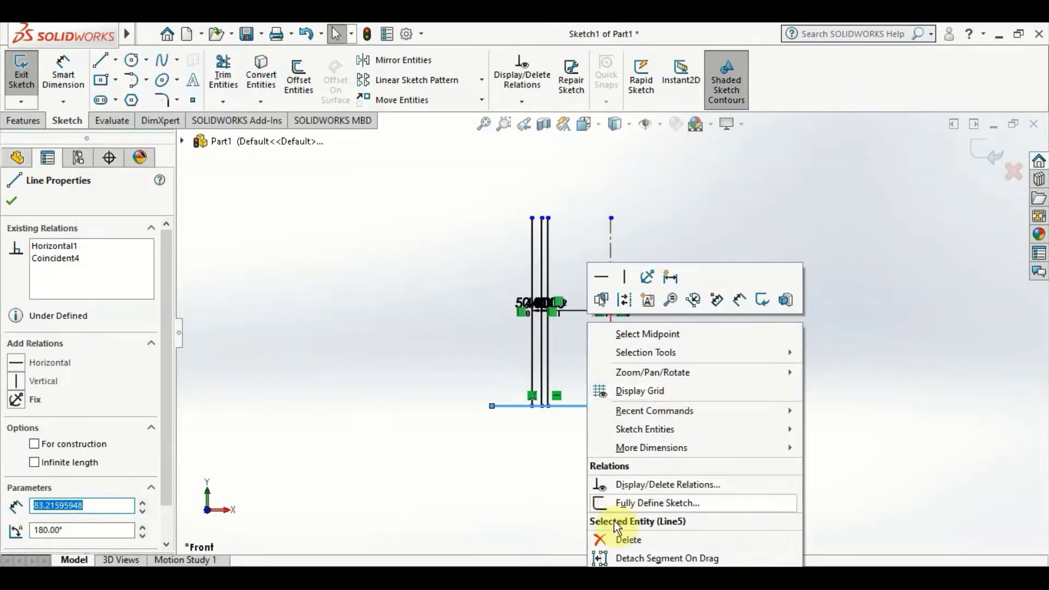
{"action": "left_click", "coordinate": [616, 539]}
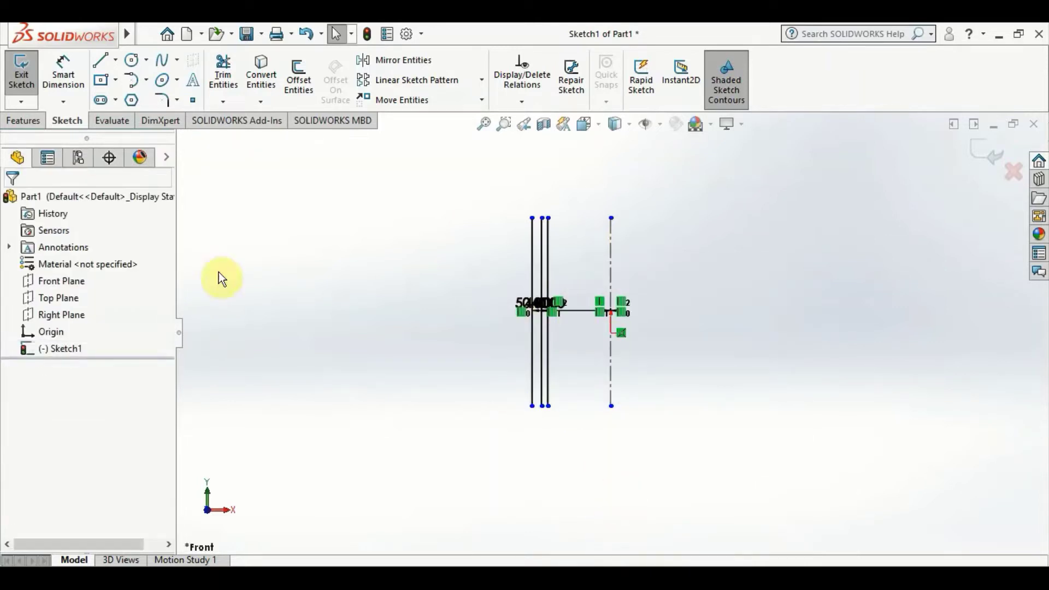
- Draw a horizontal line across the vertical tops, extending past the centerline
{"action": "left_click", "coordinate": [101, 59]}
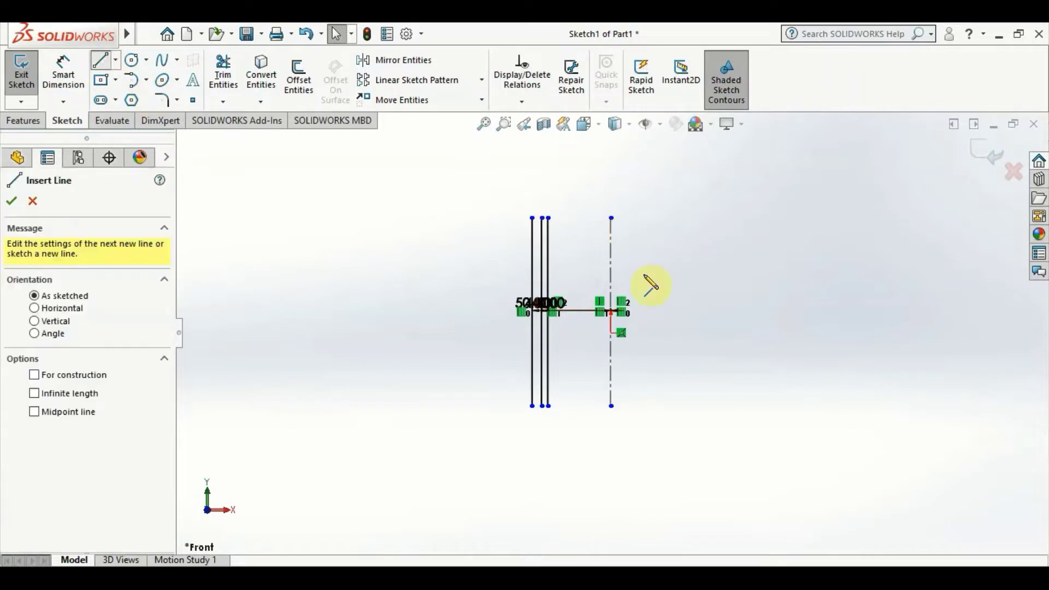
{"action": "scroll", "coordinate": [546, 251], "scroll_direction": "down", "scroll_amount": 2}
{"action": "scroll", "coordinate": [577, 235], "scroll_direction": "down", "scroll_amount": 2}
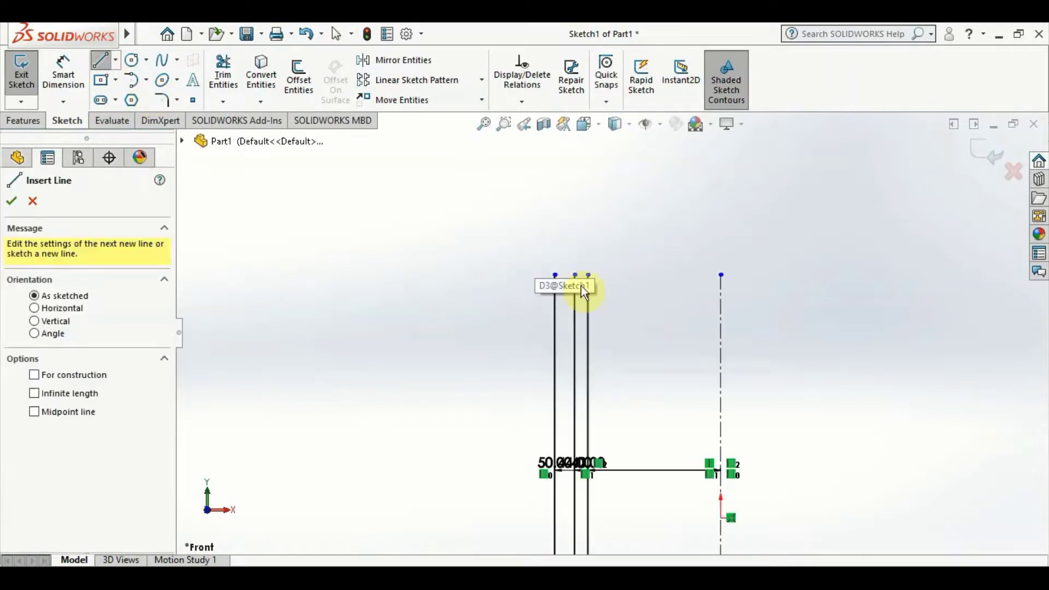
{"action": "left_click", "coordinate": [553, 287]}
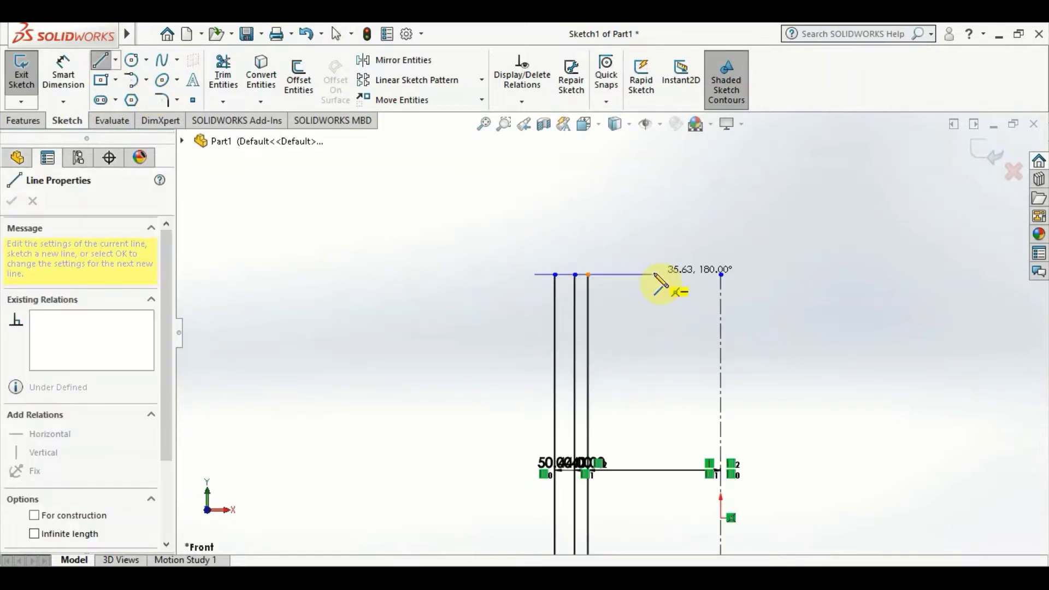
{"action": "left_click", "coordinate": [772, 276]}
{"action": "key", "text": "Escape"}
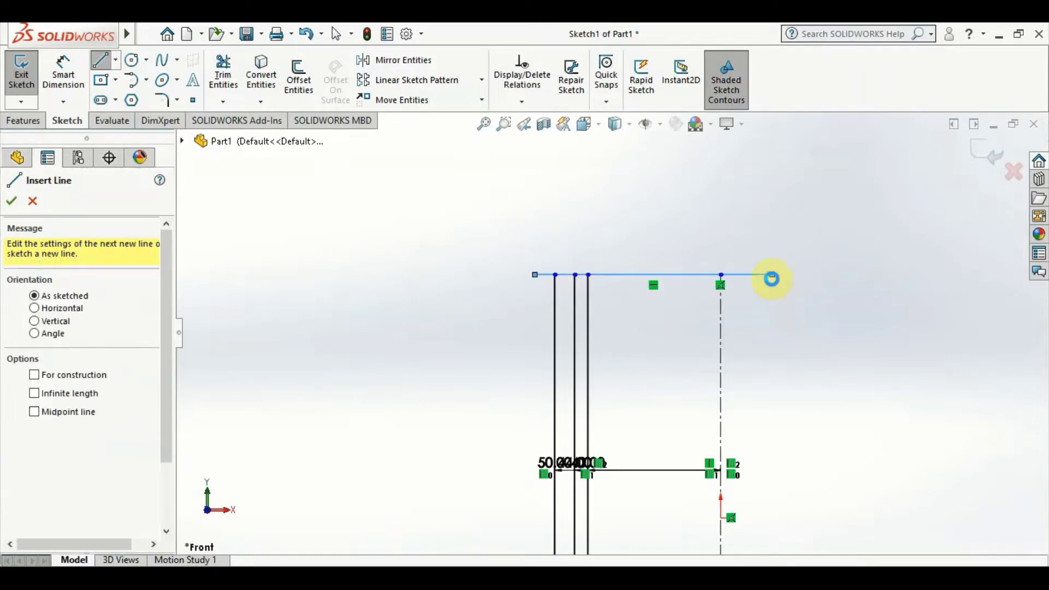
{"action": "key", "text": "Escape"}
- Offset the top line 10 mm downward and delete the original top line
{"action": "left_click", "coordinate": [313, 71]}
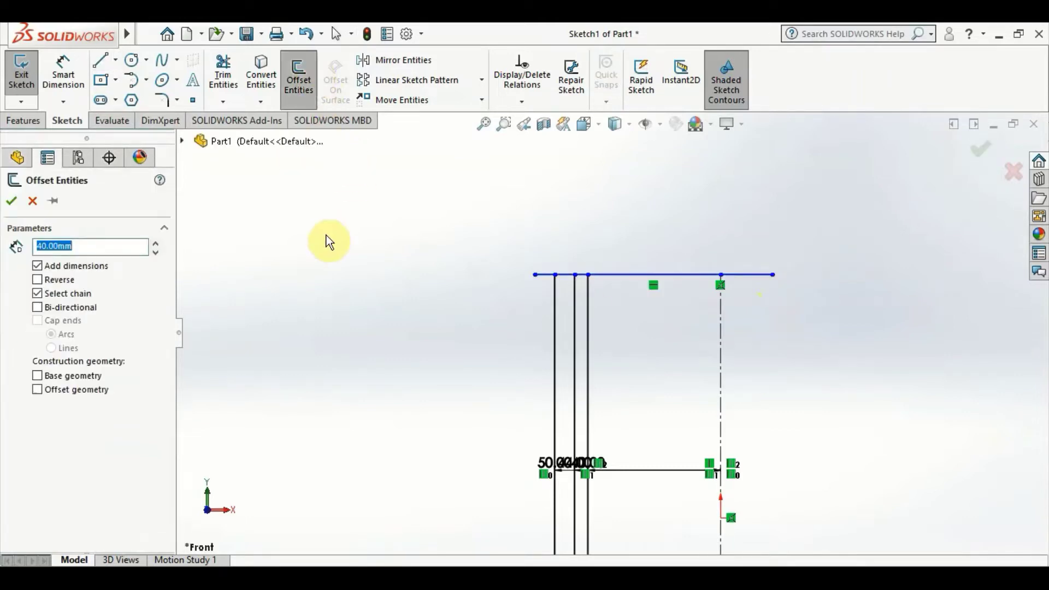
{"action": "type", "text": "10"}
{"action": "key", "text": "Return"}
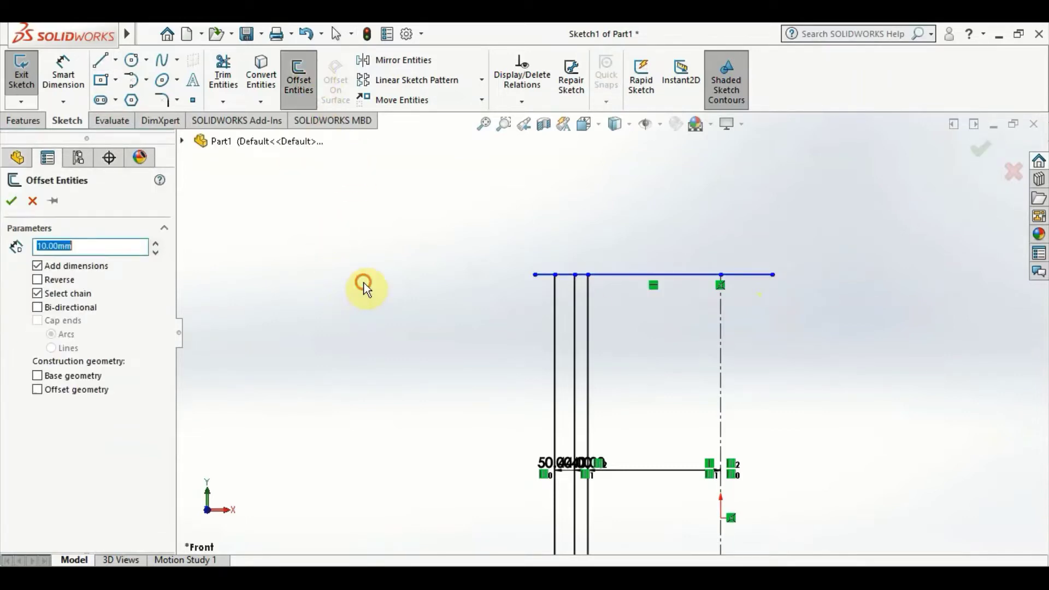
{"action": "left_click", "coordinate": [753, 273]}
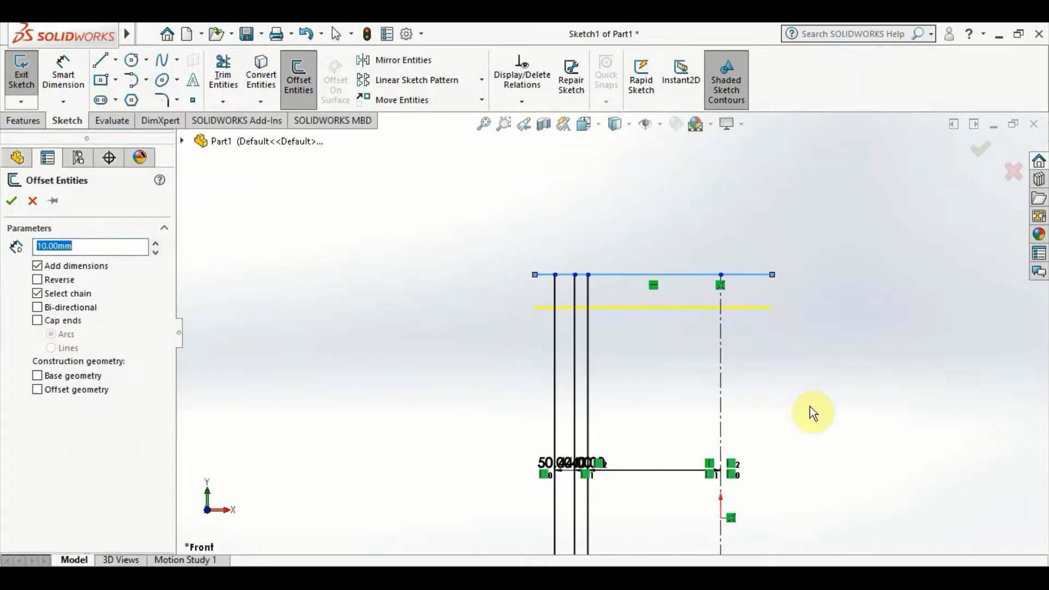
{"action": "left_click", "coordinate": [810, 406]}
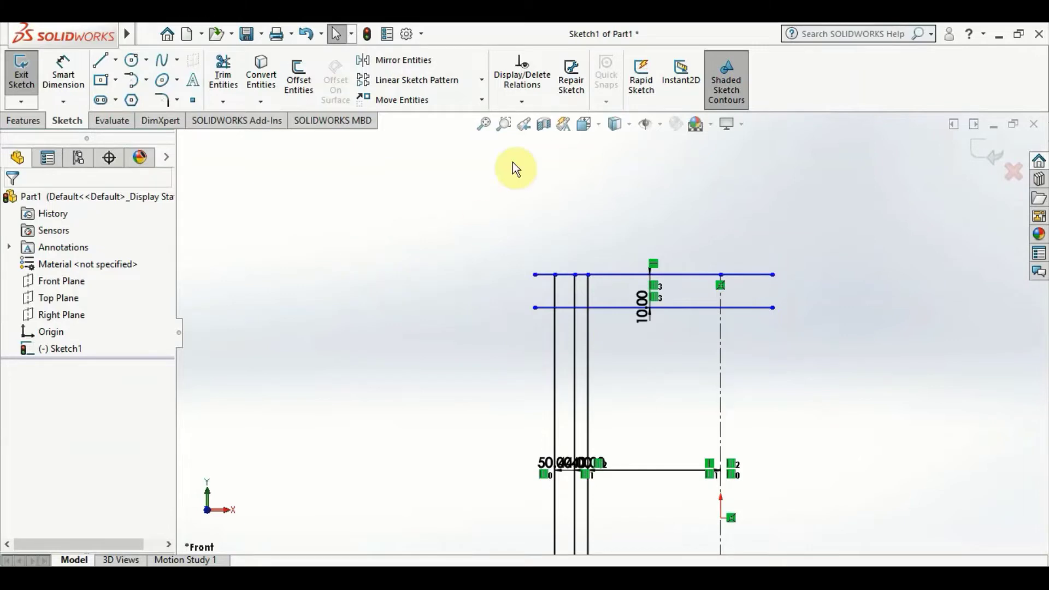
{"action": "right_click", "coordinate": [671, 274]}
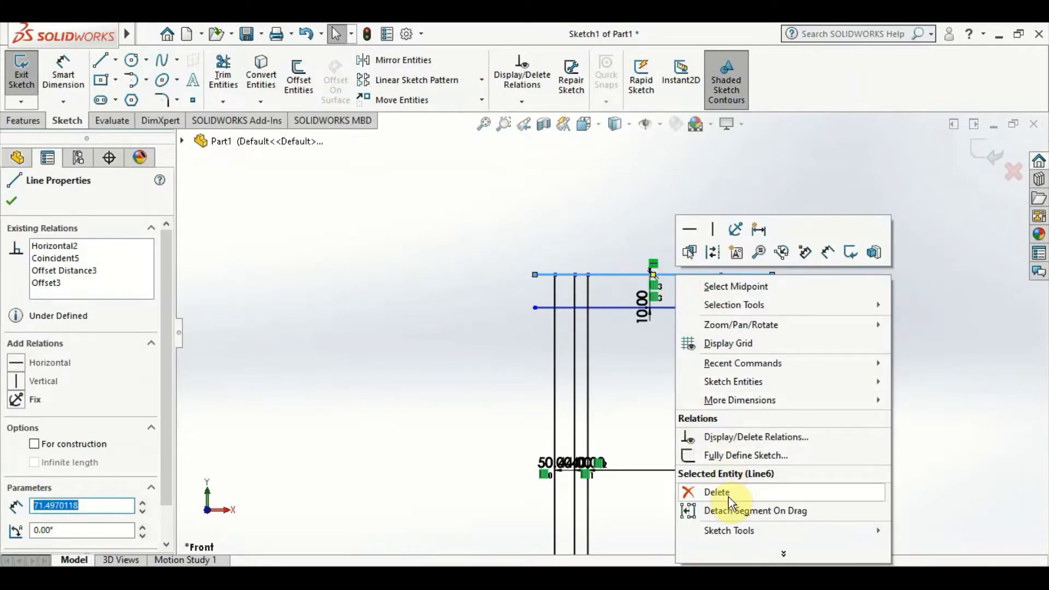
{"action": "left_click", "coordinate": [729, 496]}
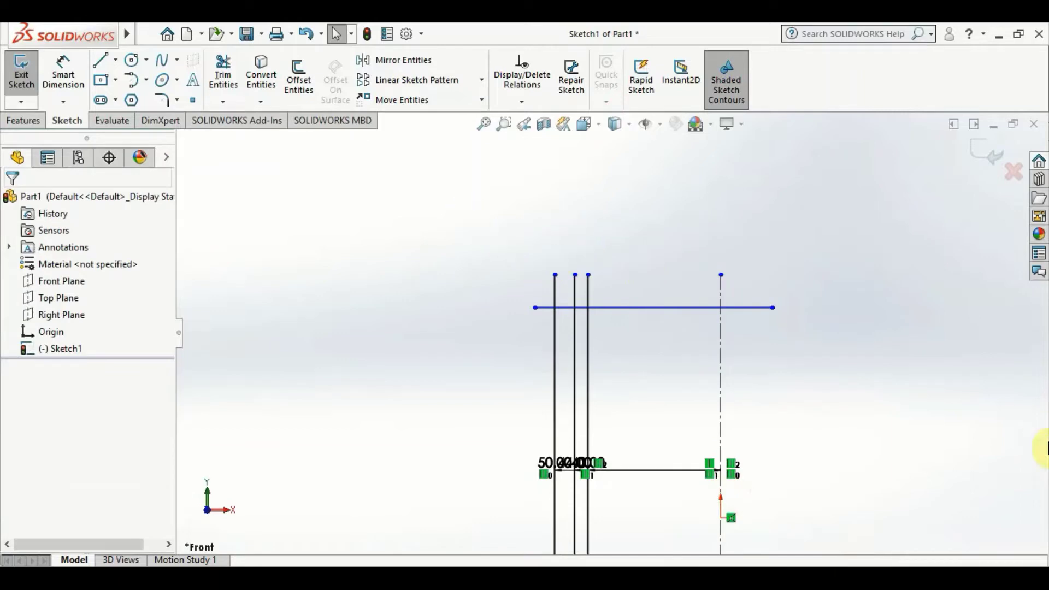
- Power Trim the vertical lines above the new horizontal line
{"action": "left_click", "coordinate": [223, 72]}
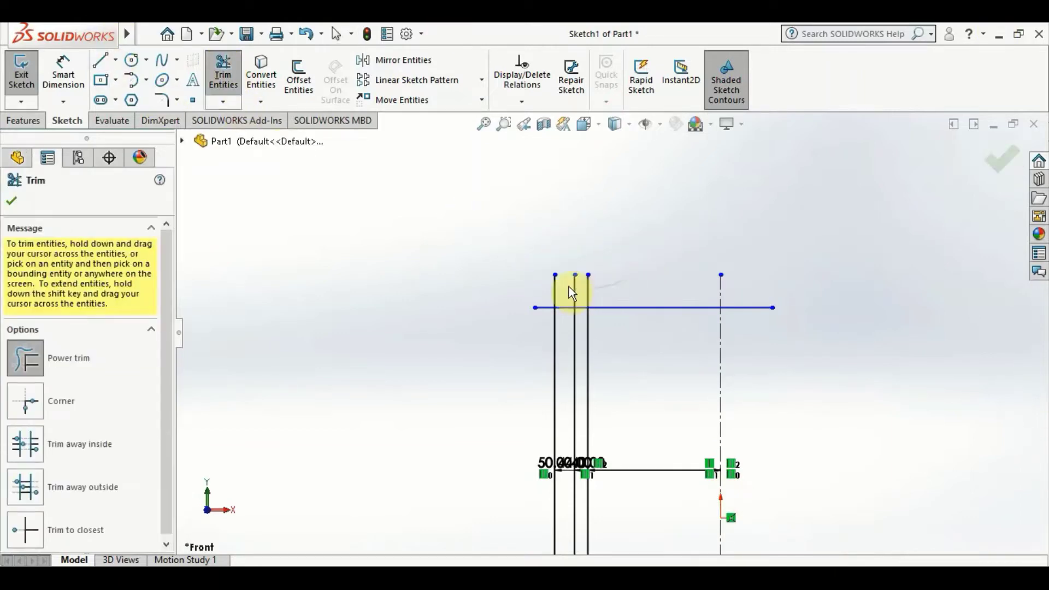
{"action": "left_click_drag", "start_coordinate": [569, 286], "coordinate": [513, 268]}
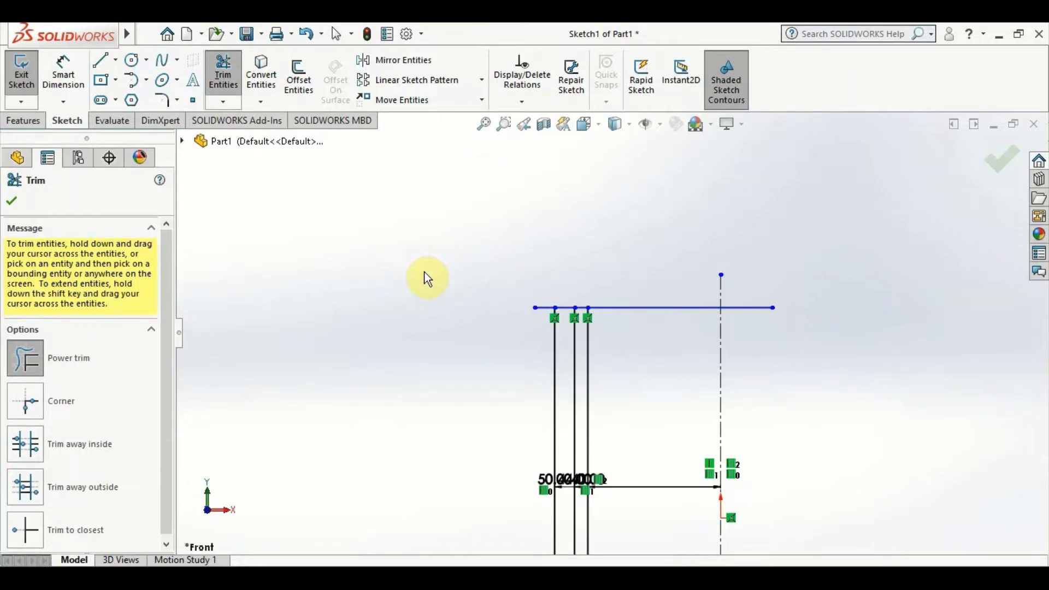
{"action": "key", "text": "Escape"}
- Delete the horizontal cap line
{"action": "left_click", "coordinate": [676, 308]}
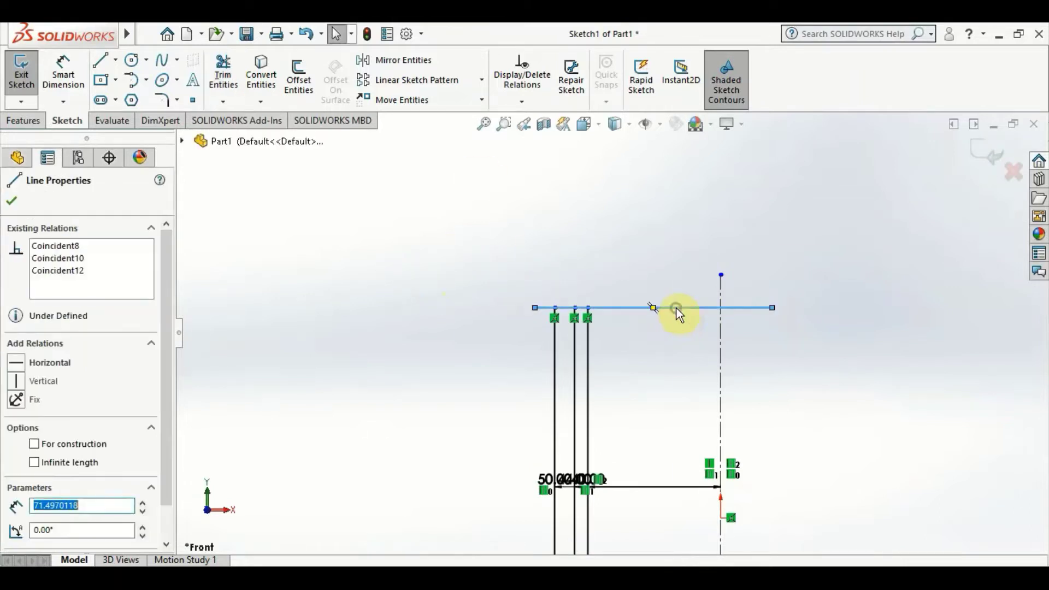
{"action": "right_click", "coordinate": [676, 309]}
{"action": "left_click", "coordinate": [726, 525]}
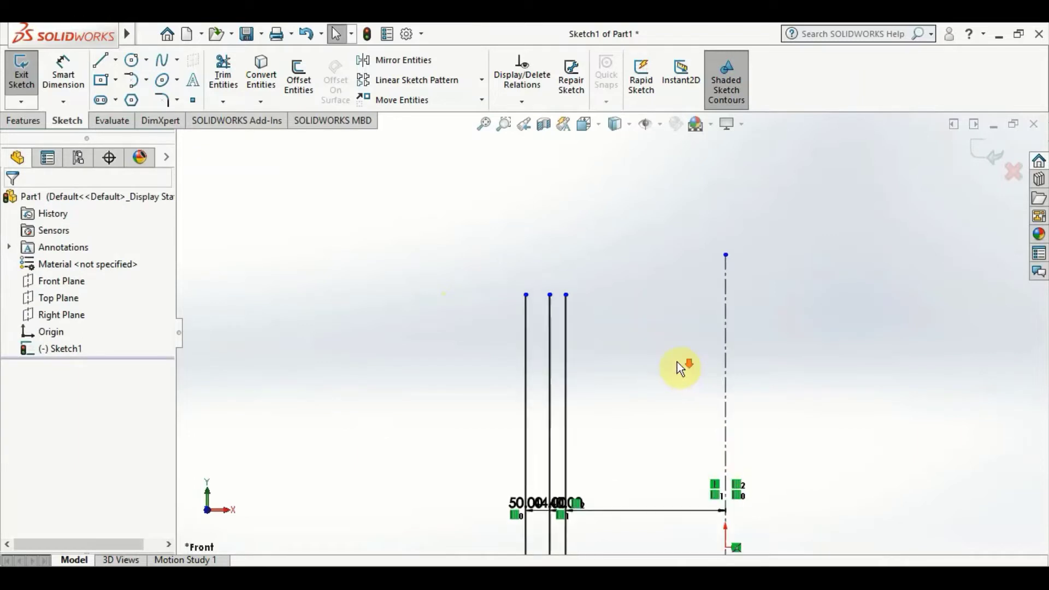
{"action": "scroll", "coordinate": [645, 431], "scroll_direction": "up", "scroll_amount": 5}
{"action": "scroll", "coordinate": [639, 437], "scroll_direction": "down", "scroll_amount": 1}
{"action": "scroll", "coordinate": [653, 399], "scroll_direction": "down", "scroll_amount": 2}
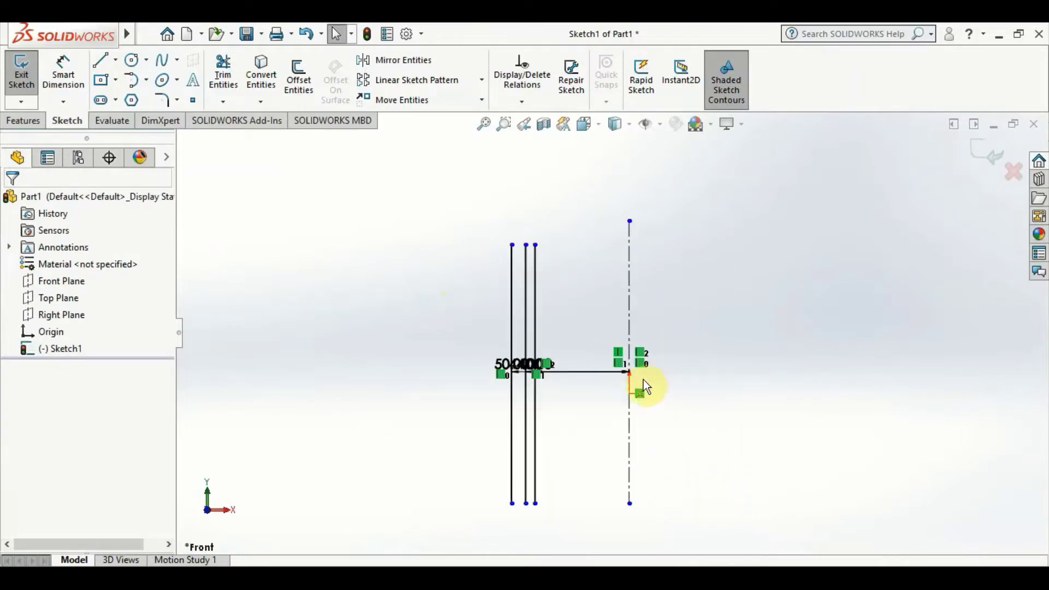
{"action": "scroll", "coordinate": [590, 322], "scroll_direction": "down", "scroll_amount": 1}
{"action": "scroll", "coordinate": [581, 315], "scroll_direction": "down", "scroll_amount": 1}
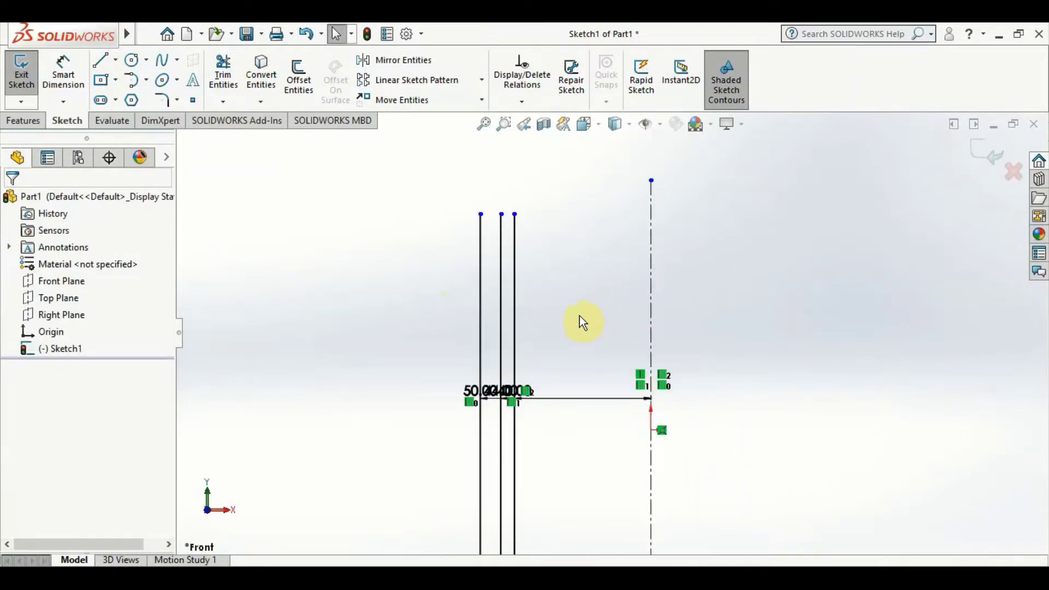
{"action": "scroll", "coordinate": [581, 321], "scroll_direction": "up", "scroll_amount": 1}
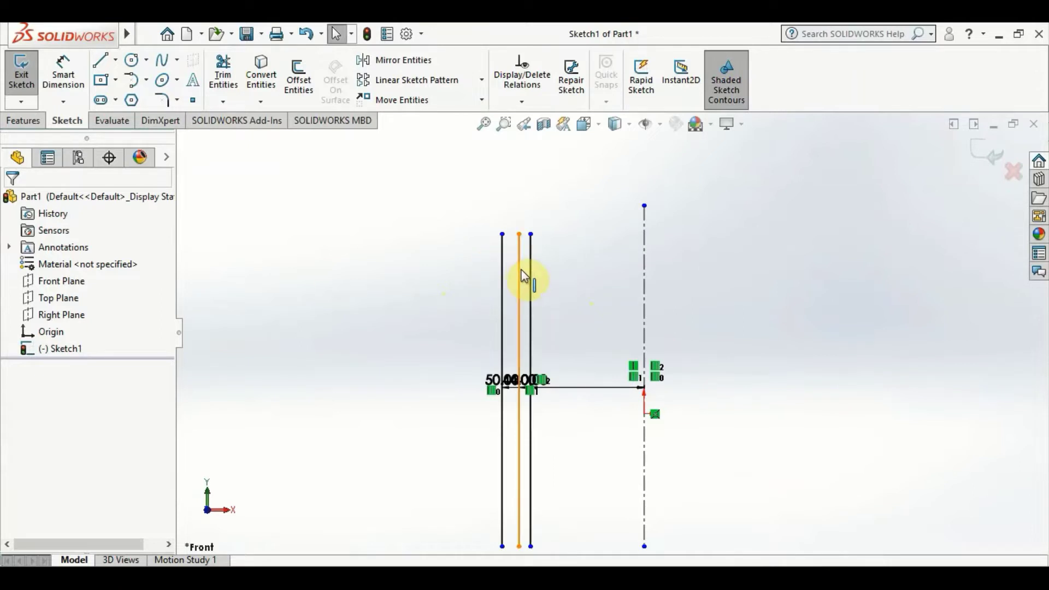
- Draw a new horizontal line from the left vertical's top past the centerline
{"action": "left_click", "coordinate": [101, 62]}
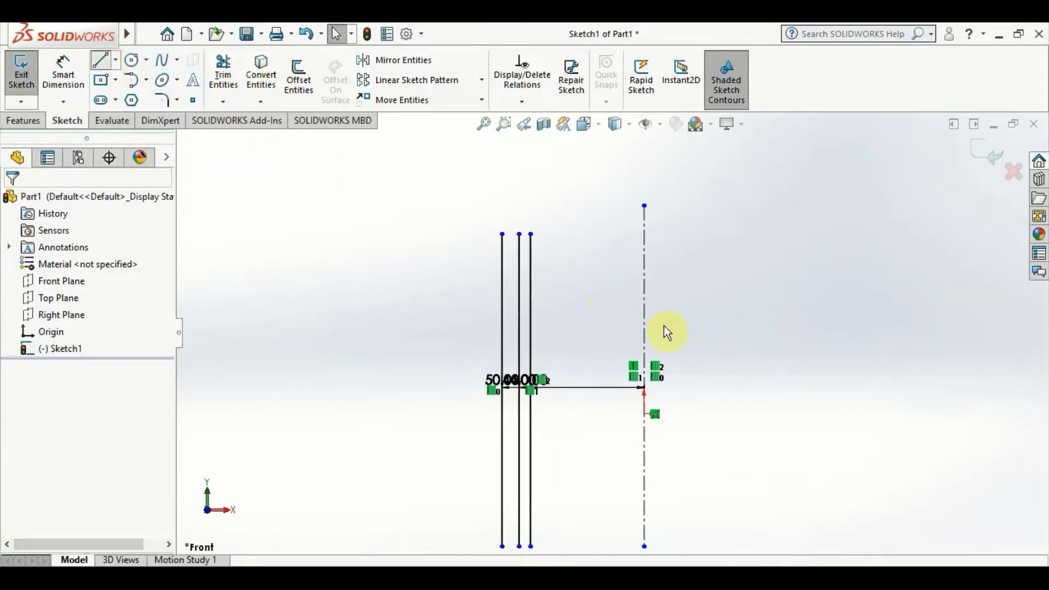
{"action": "left_click", "coordinate": [485, 234]}
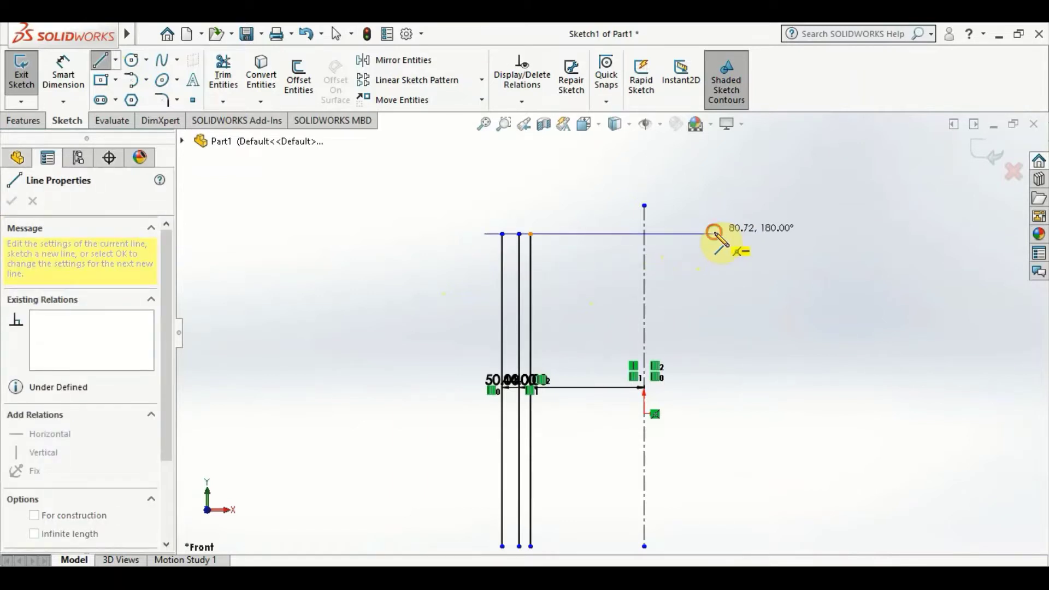
{"action": "left_click", "coordinate": [714, 233]}
{"action": "key", "text": "Escape"}
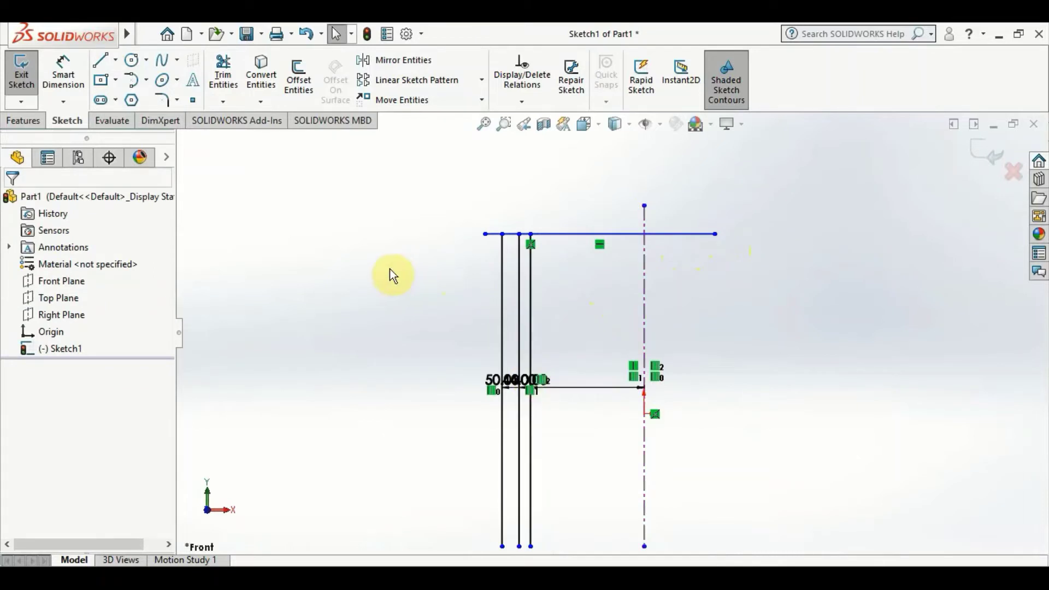
{"action": "left_click", "coordinate": [298, 81]}
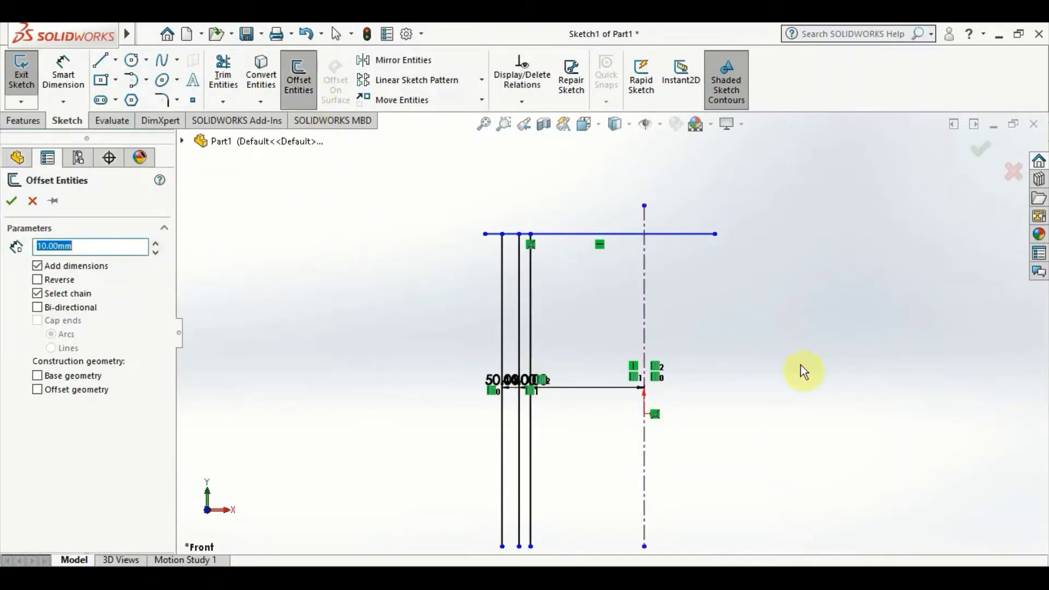
- Offset the top line 10 mm, then stack further horizontal lines 6 mm apart below it
{"action": "left_click", "coordinate": [674, 233]}
{"action": "right_click", "coordinate": [669, 283]}
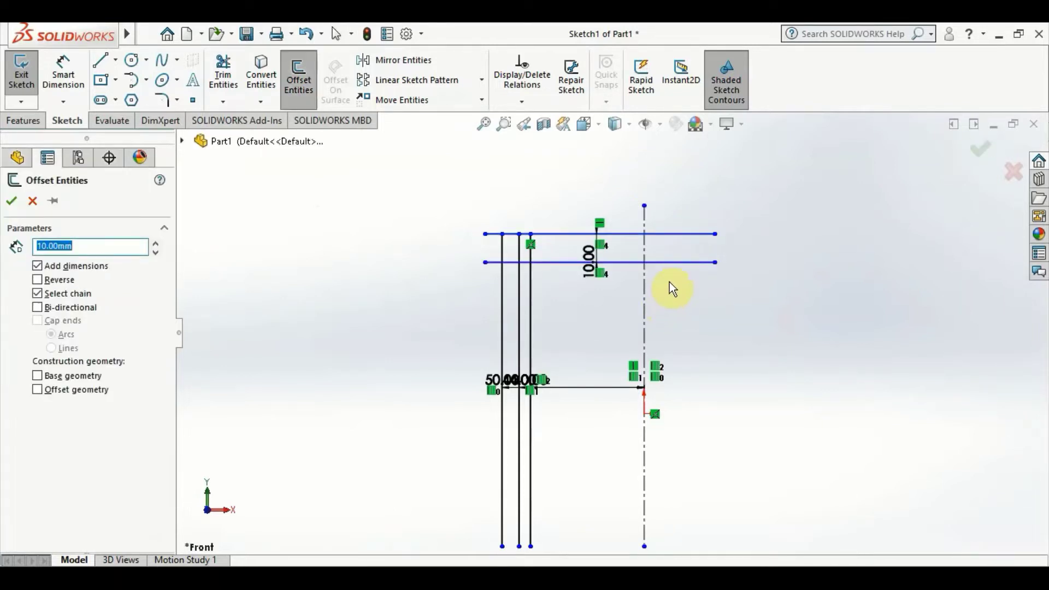
{"action": "type", "text": "6"}
{"action": "key", "text": "Return"}
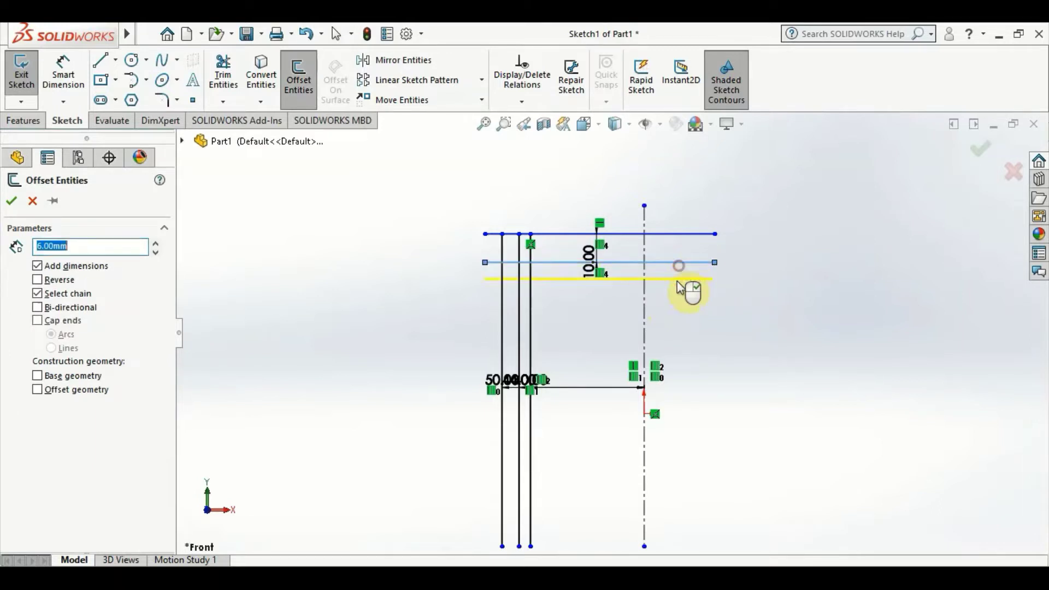
{"action": "left_click", "coordinate": [698, 327]}
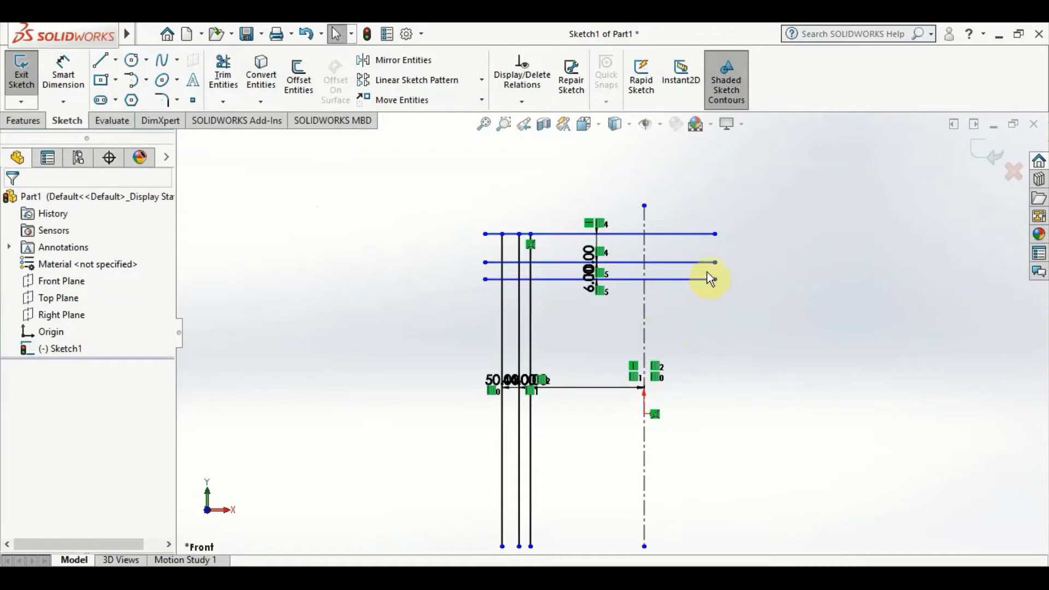
{"action": "key", "text": "Return"}
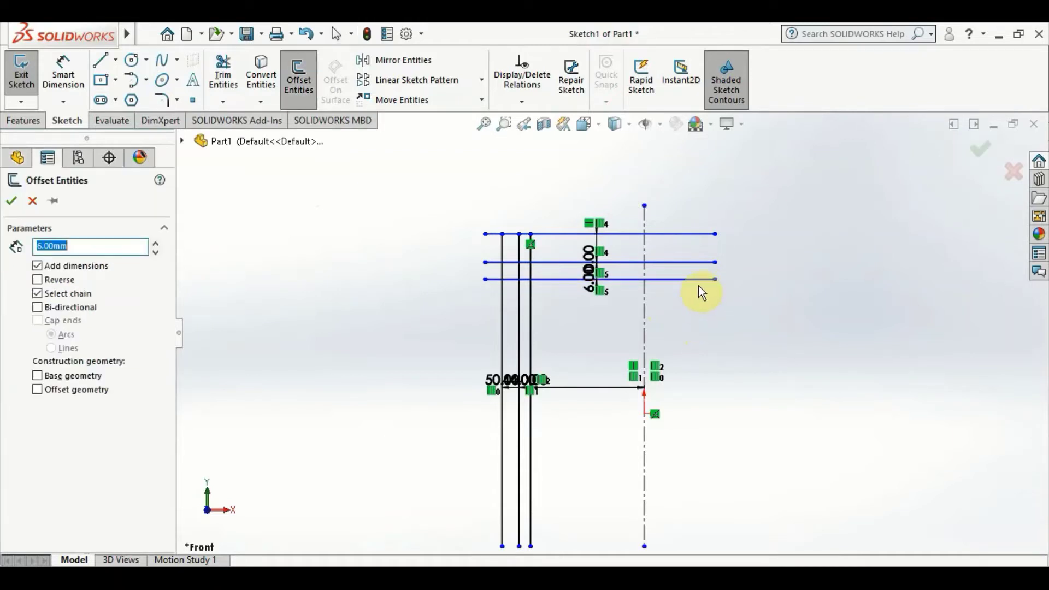
{"action": "left_click", "coordinate": [699, 282]}
{"action": "left_click", "coordinate": [687, 329]}
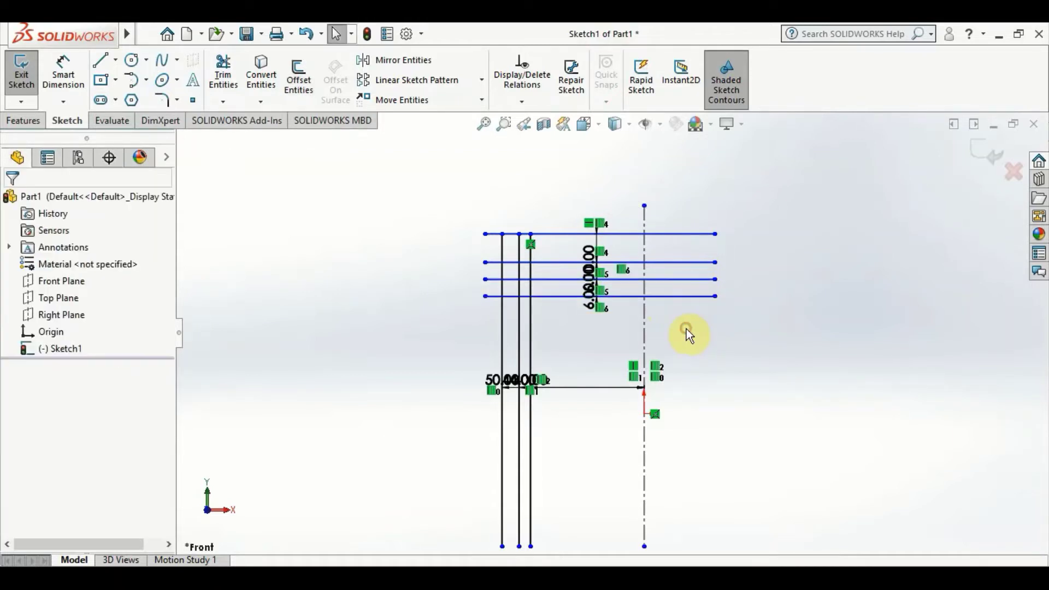
{"action": "key", "text": "Return"}
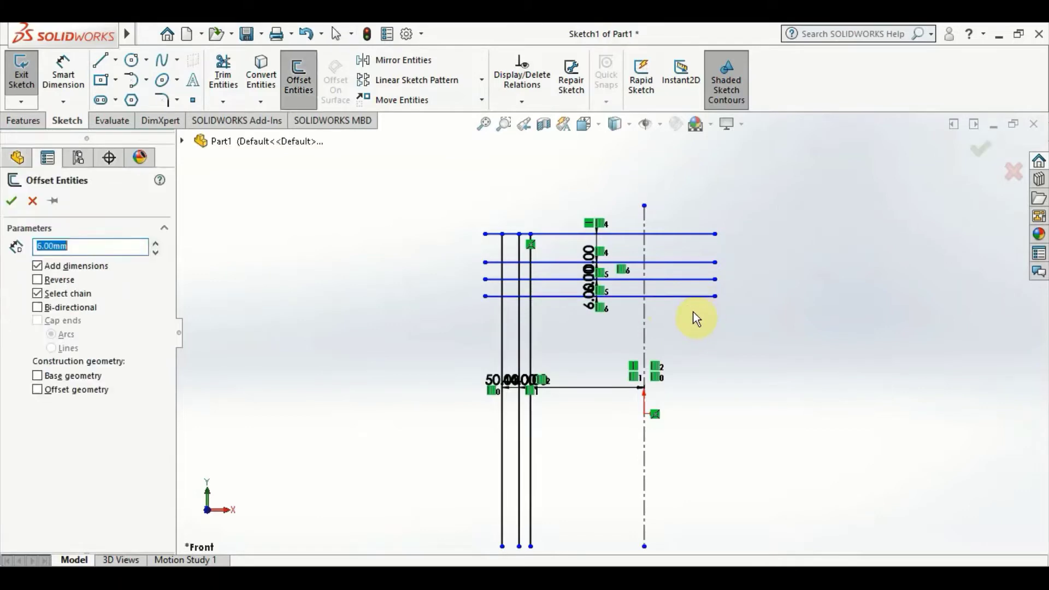
{"action": "left_click", "coordinate": [698, 297]}
{"action": "left_click", "coordinate": [680, 347]}
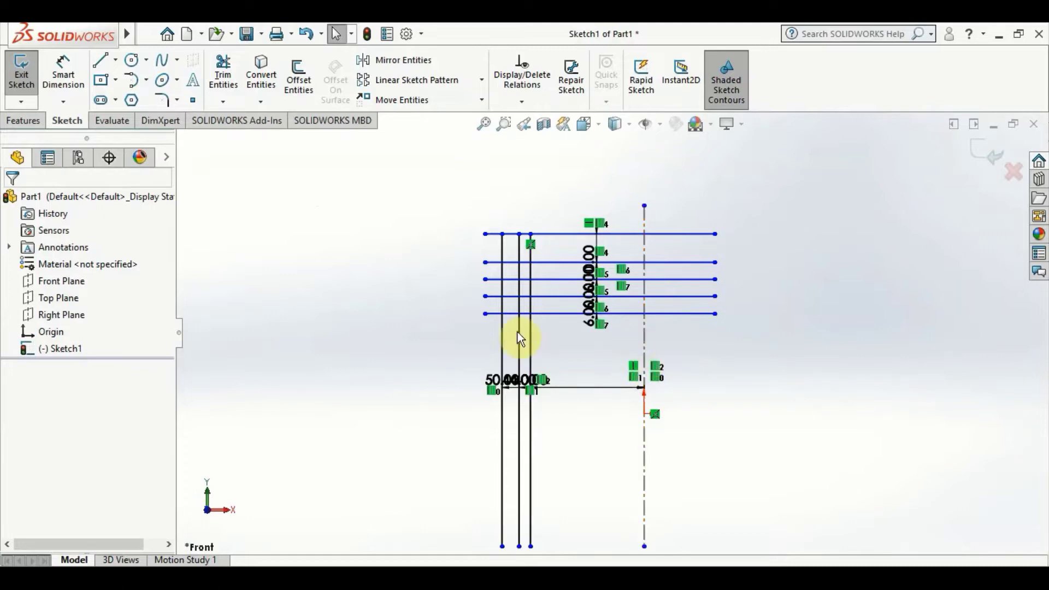
- Trim the outer wall between the second/third and fourth/fifth horizontal lines
{"action": "left_click", "coordinate": [223, 72]}
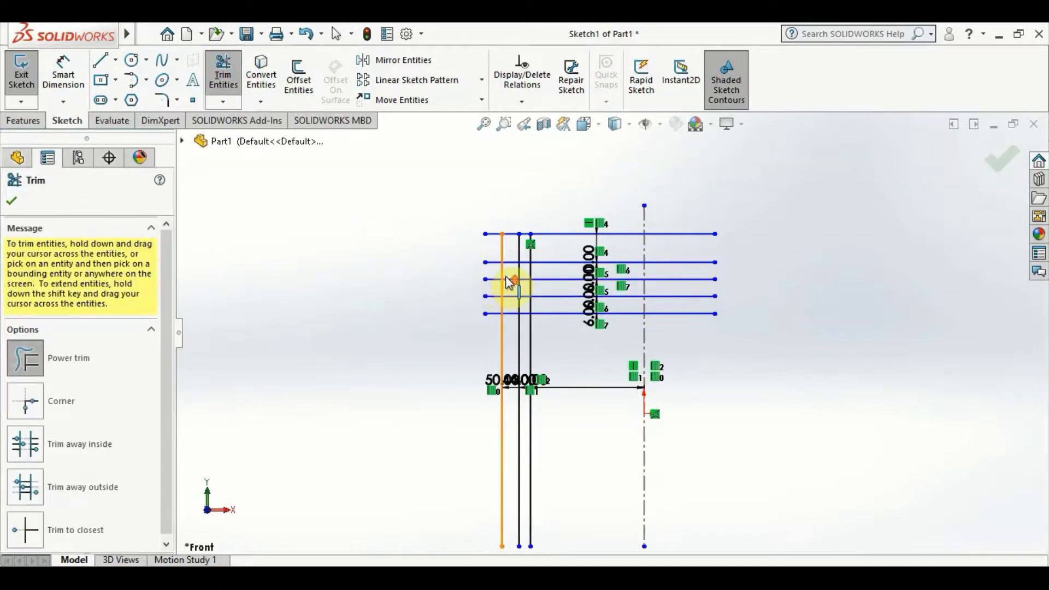
{"action": "scroll", "coordinate": [505, 275], "scroll_direction": "up", "scroll_amount": 2}
{"action": "scroll", "coordinate": [663, 360], "scroll_direction": "down", "scroll_amount": 2}
{"action": "scroll", "coordinate": [585, 311], "scroll_direction": "down", "scroll_amount": 2}
{"action": "scroll", "coordinate": [552, 287], "scroll_direction": "down", "scroll_amount": 2}
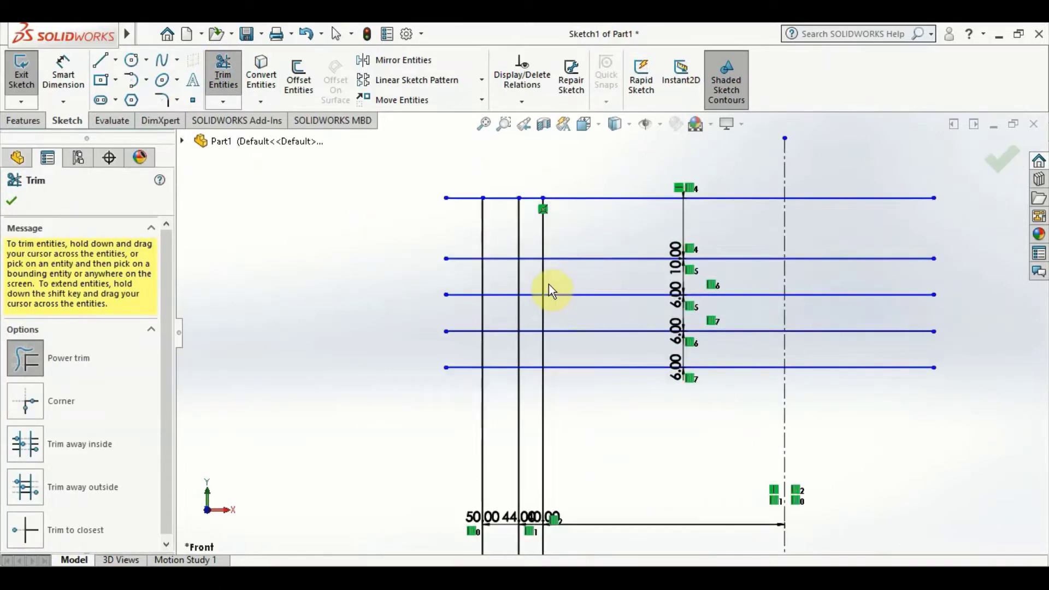
{"action": "scroll", "coordinate": [552, 289], "scroll_direction": "down", "scroll_amount": 1}
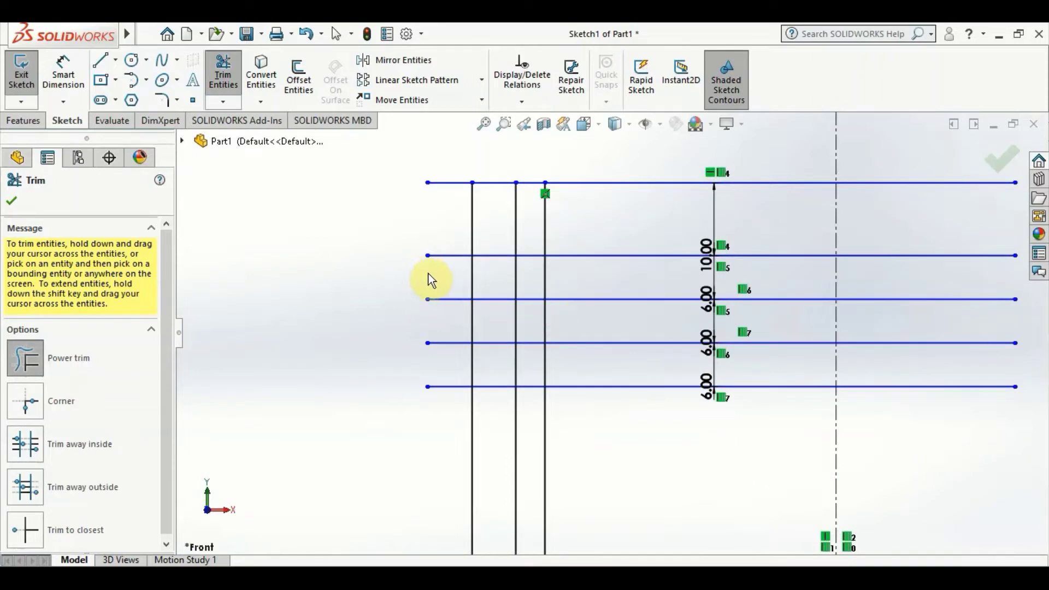
{"action": "left_click_drag", "start_coordinate": [472, 282], "coordinate": [485, 270]}
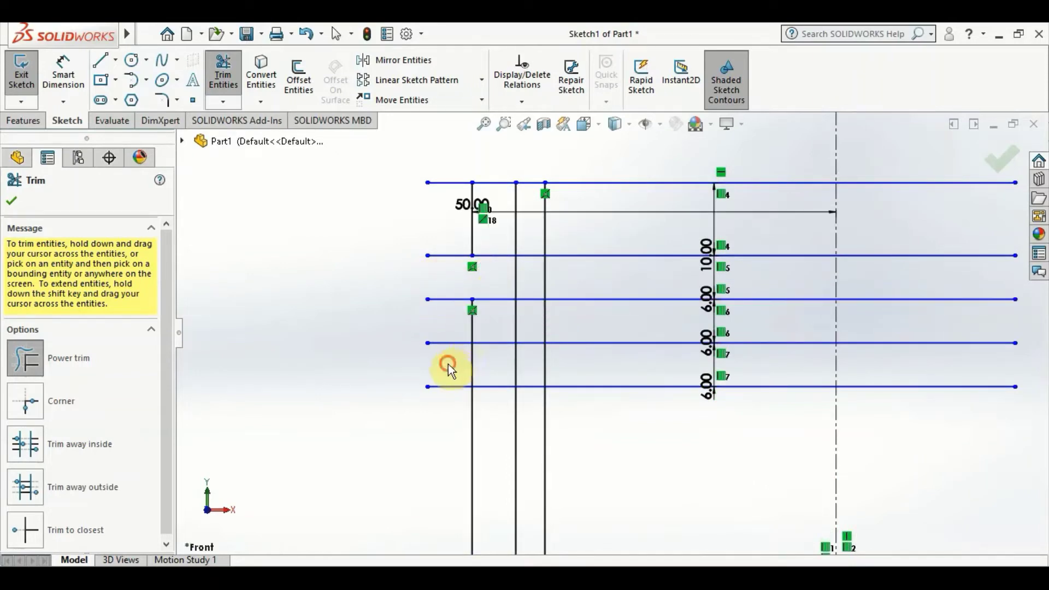
{"action": "left_click_drag", "start_coordinate": [474, 376], "coordinate": [490, 374]}
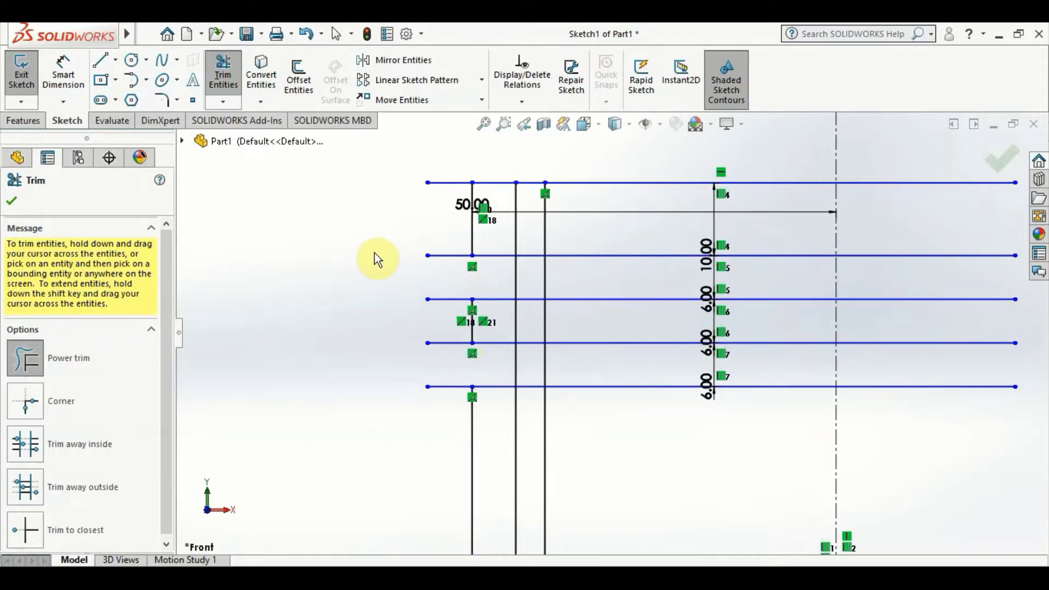
{"action": "key", "text": "Escape"}
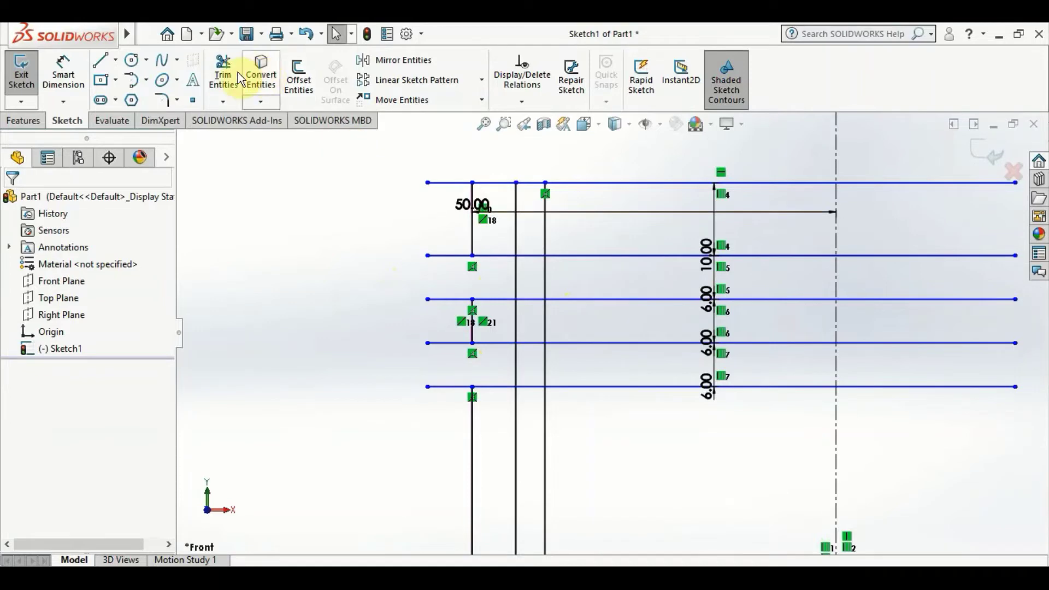
- Trim the horizontal lines' left stubs beyond the outer wall
{"action": "left_click", "coordinate": [224, 74]}
{"action": "left_click_drag", "start_coordinate": [450, 162], "coordinate": [463, 209]}
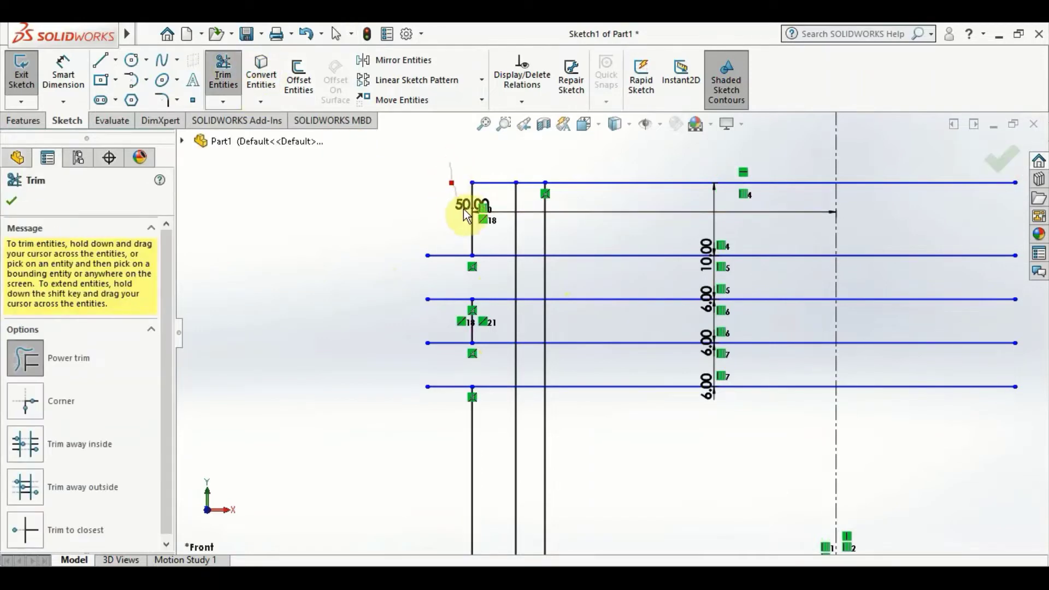
{"action": "mouse_move", "coordinate": [444, 261]}
{"action": "left_mouse_down"}
{"action": "mouse_move", "coordinate": [454, 352]}
{"action": "mouse_move", "coordinate": [442, 392]}
{"action": "left_mouse_up"}
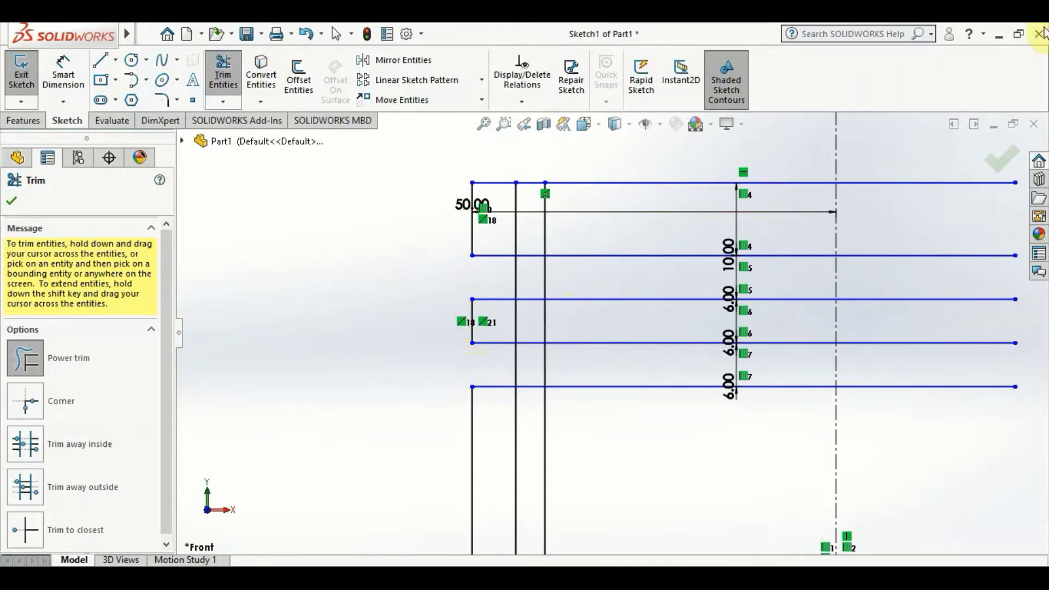
{"action": "scroll", "coordinate": [549, 216], "scroll_direction": "down", "scroll_amount": 1}
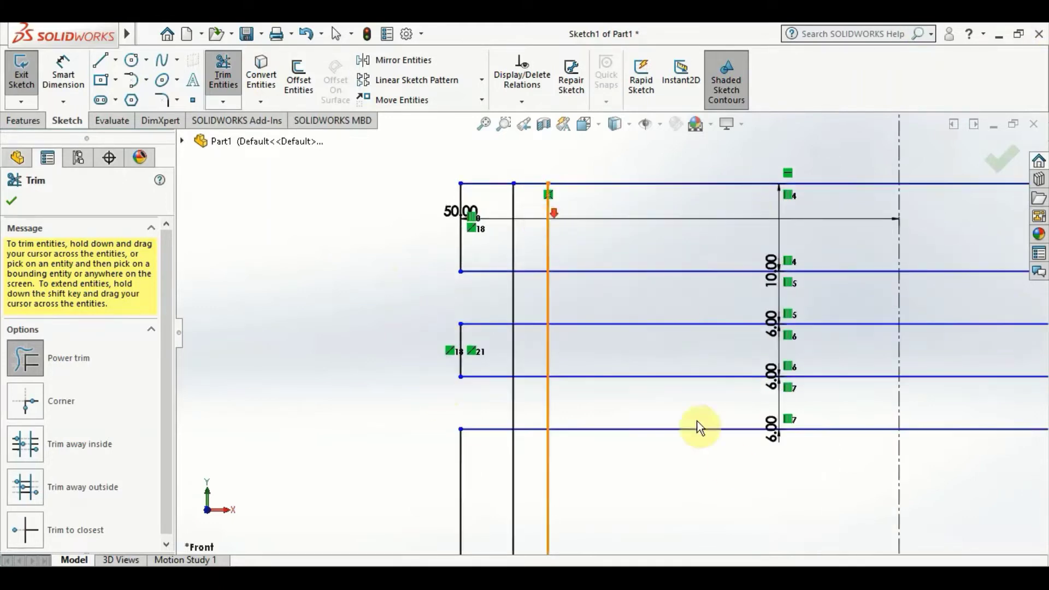
{"action": "scroll", "coordinate": [624, 415], "scroll_direction": "up", "scroll_amount": 1}
{"action": "scroll", "coordinate": [618, 382], "scroll_direction": "down", "scroll_amount": 1}
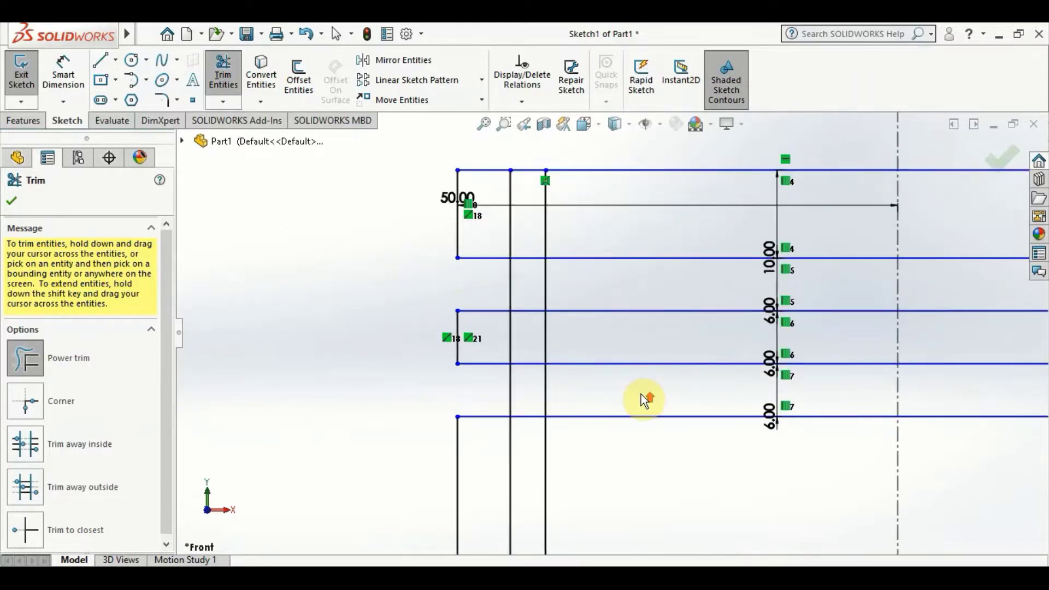
{"action": "scroll", "coordinate": [638, 393], "scroll_direction": "up", "scroll_amount": 2}
{"action": "scroll", "coordinate": [615, 252], "scroll_direction": "down", "scroll_amount": 1}
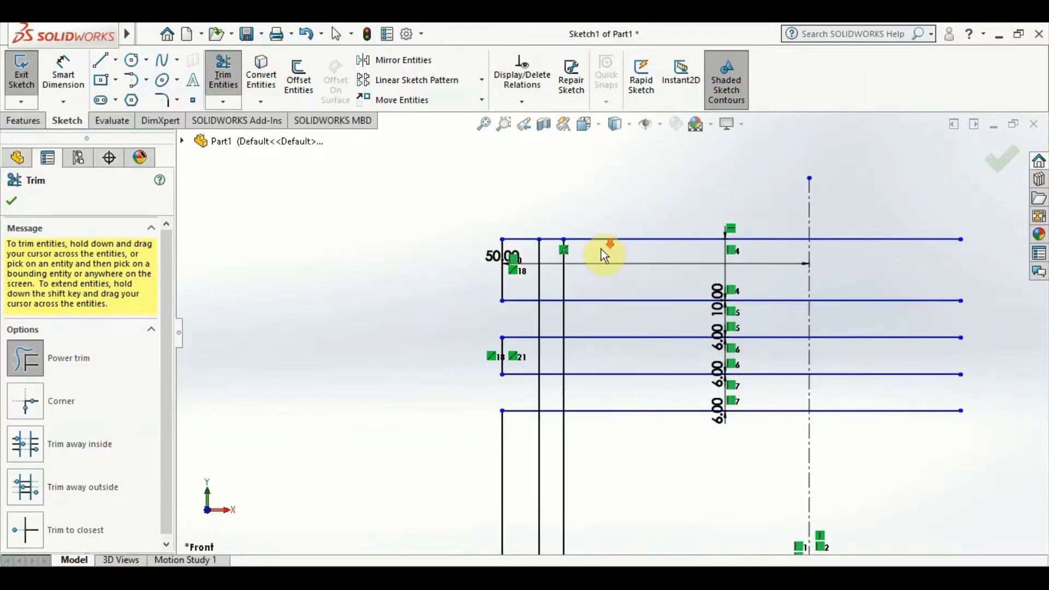
{"action": "scroll", "coordinate": [601, 249], "scroll_direction": "down", "scroll_amount": 1}
- Draw a tangent dome arc from the outline's top-left corner to the centerline's top
{"action": "left_click", "coordinate": [11, 203]}
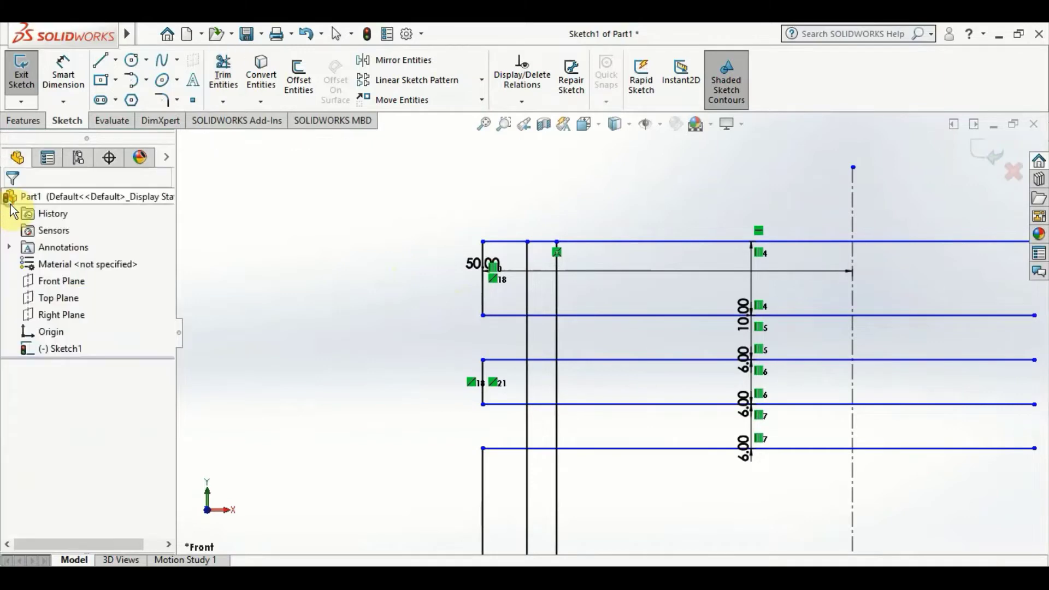
{"action": "left_click", "coordinate": [144, 80]}
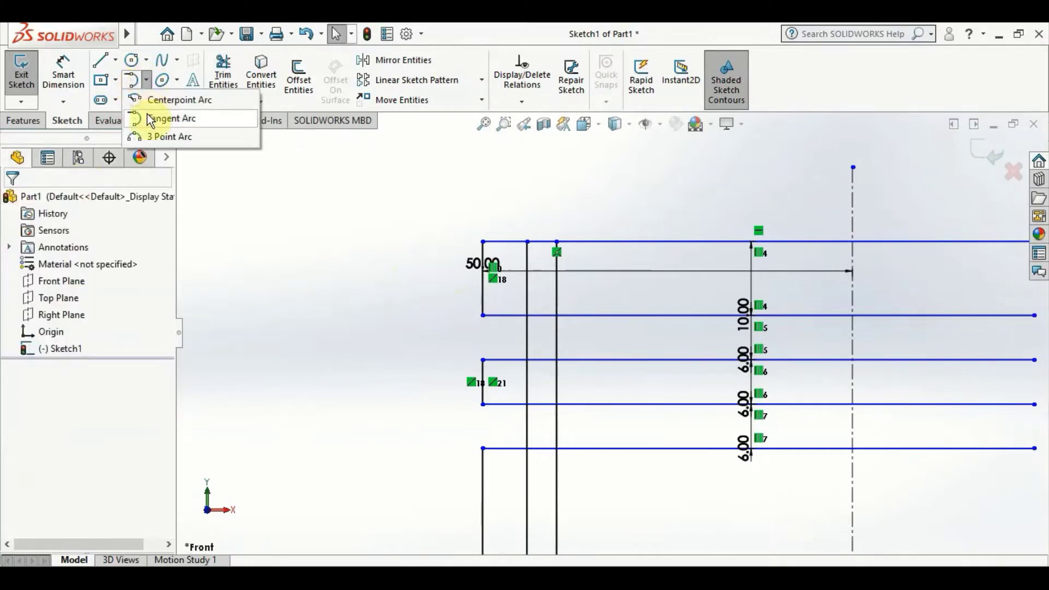
{"action": "left_click", "coordinate": [133, 103]}
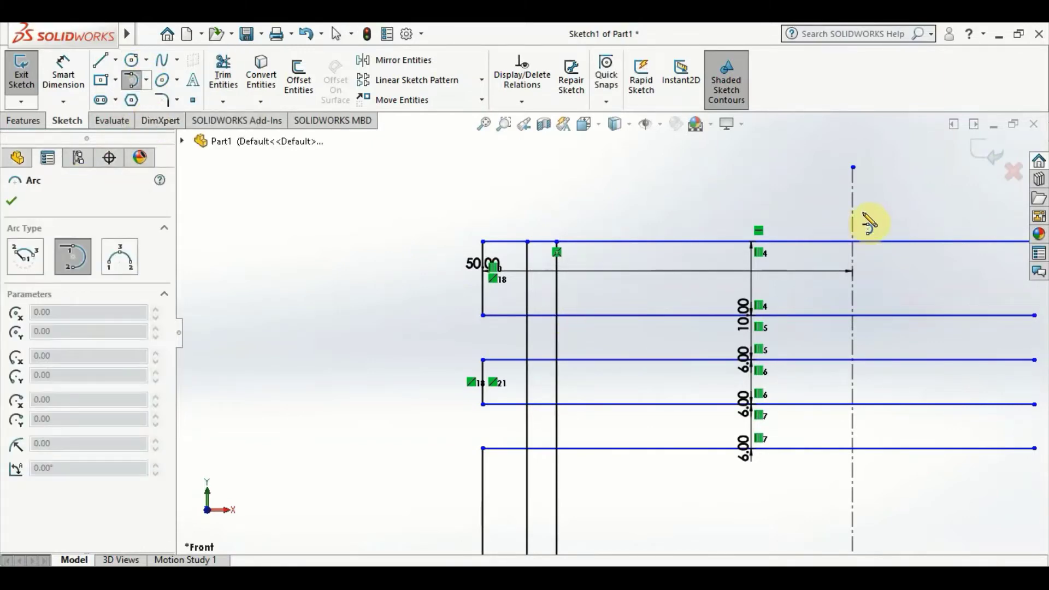
{"action": "left_click", "coordinate": [852, 167]}
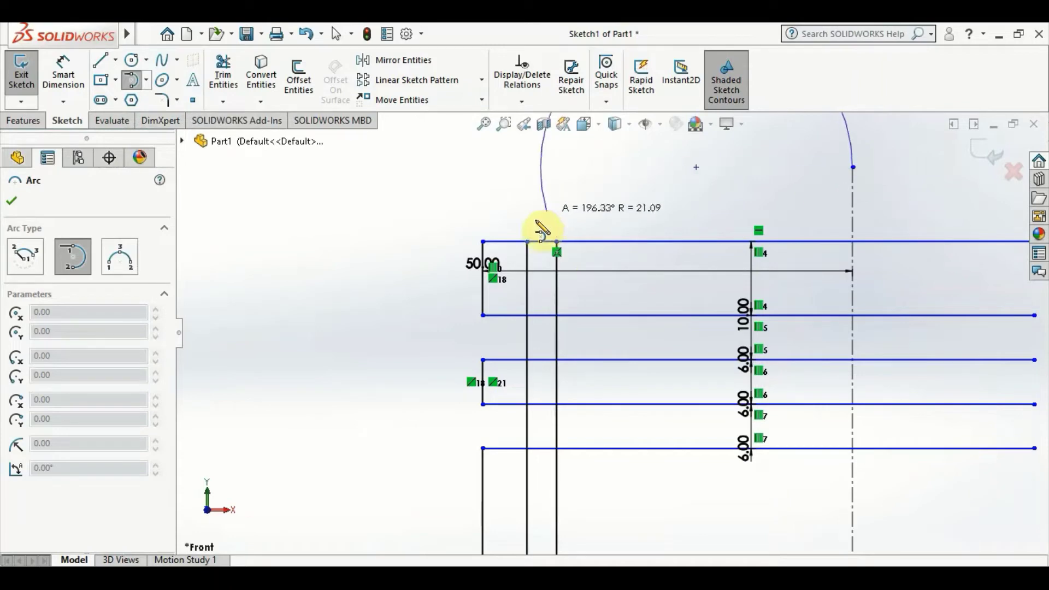
{"action": "key", "text": "Escape"}
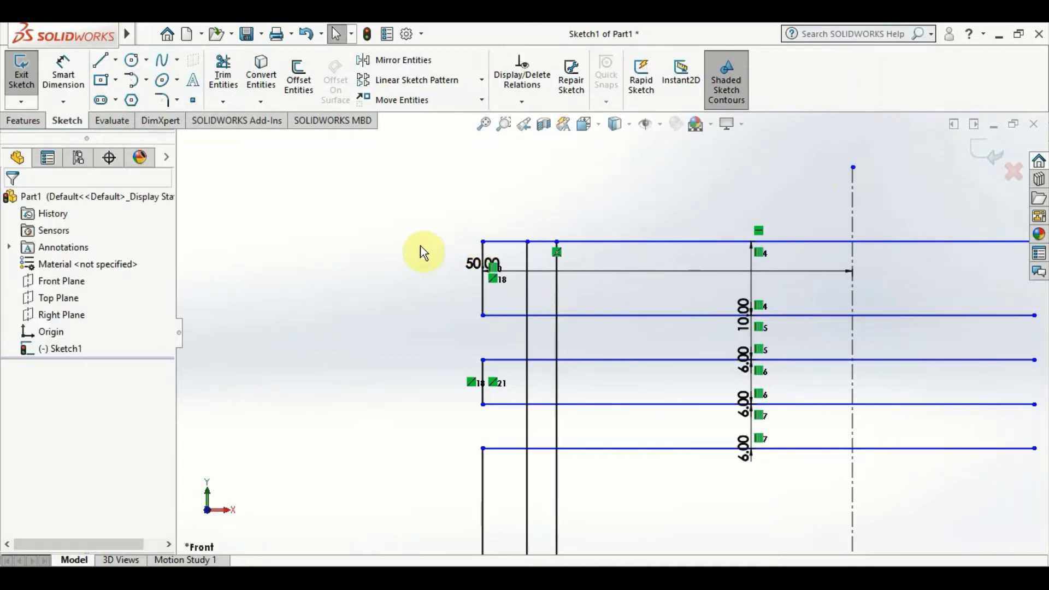
{"action": "left_click", "coordinate": [146, 81]}
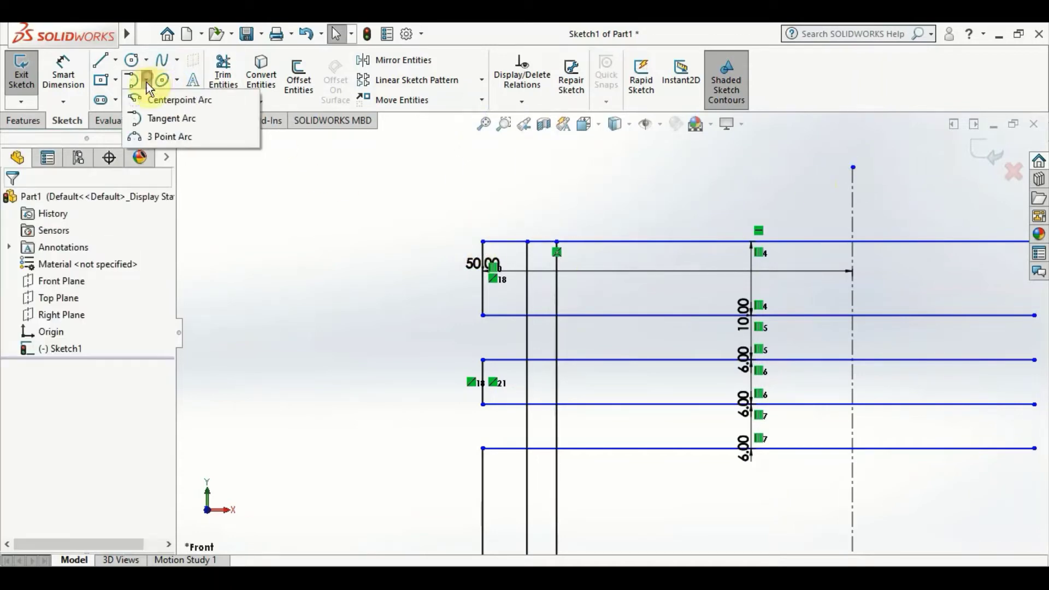
{"action": "left_click", "coordinate": [143, 114]}
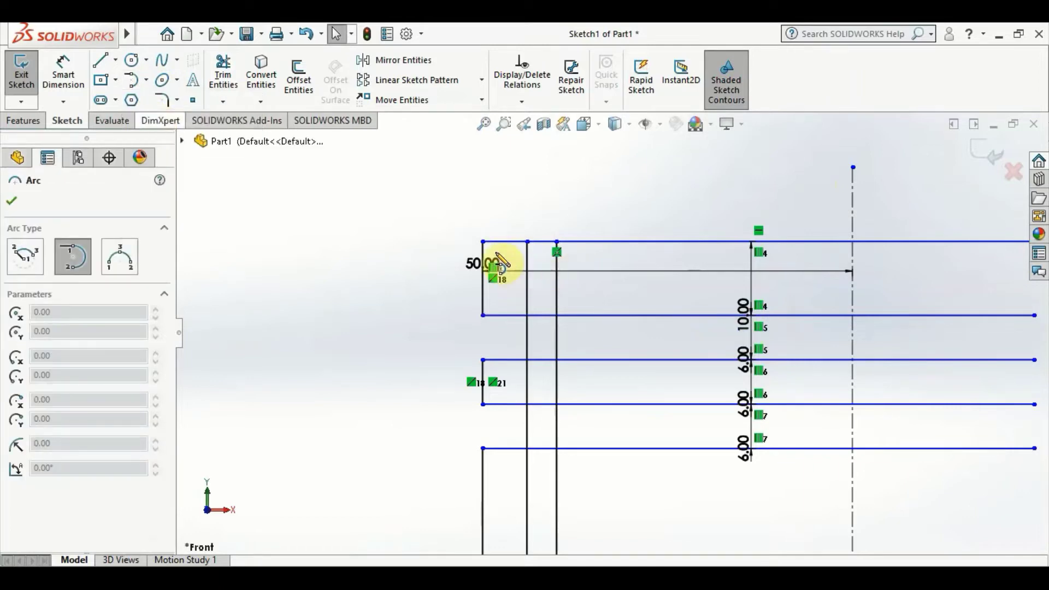
{"action": "left_click", "coordinate": [482, 241]}
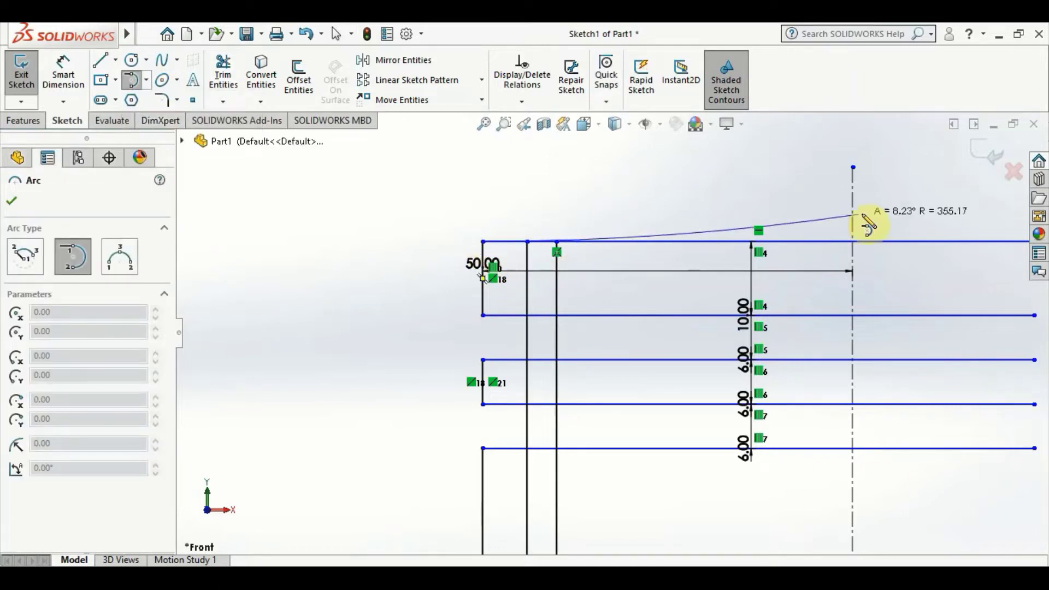
{"action": "left_click", "coordinate": [853, 167]}
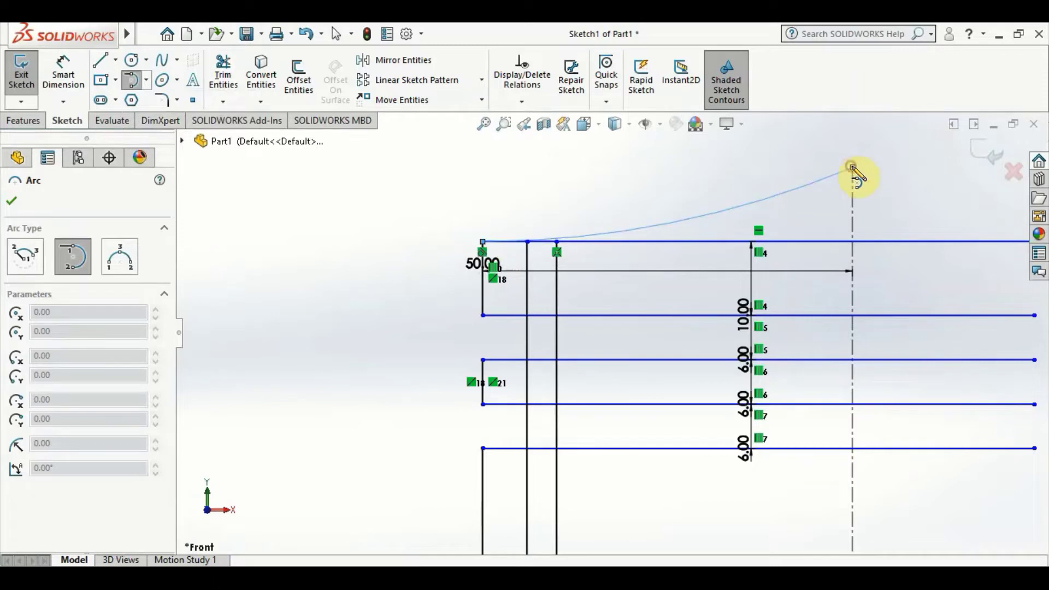
{"action": "key", "text": "Escape"}
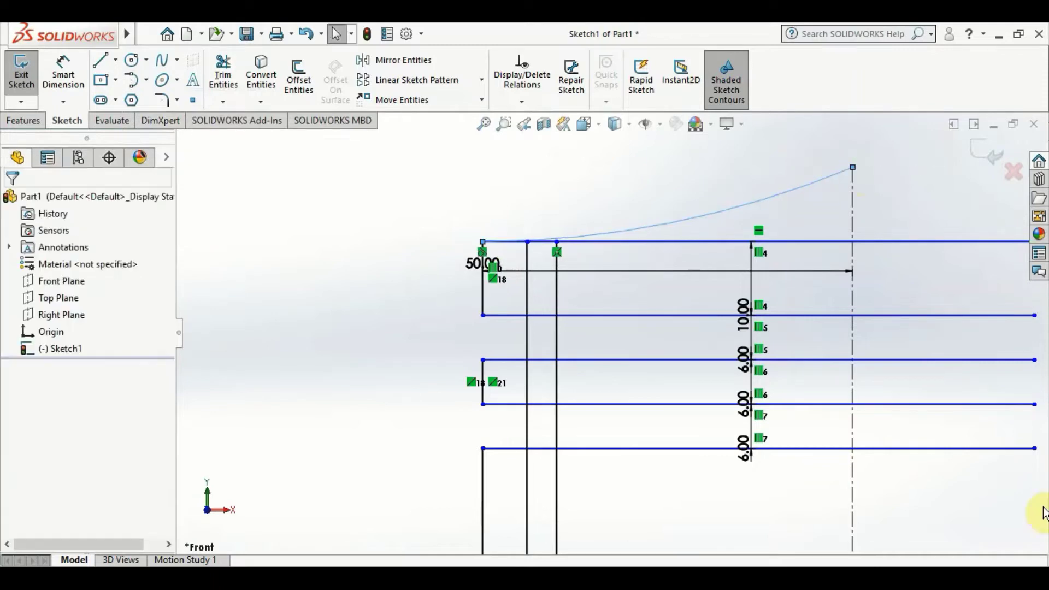
- Delete the first dome arc
{"action": "left_click", "coordinate": [134, 87]}
{"action": "key", "text": "Escape"}
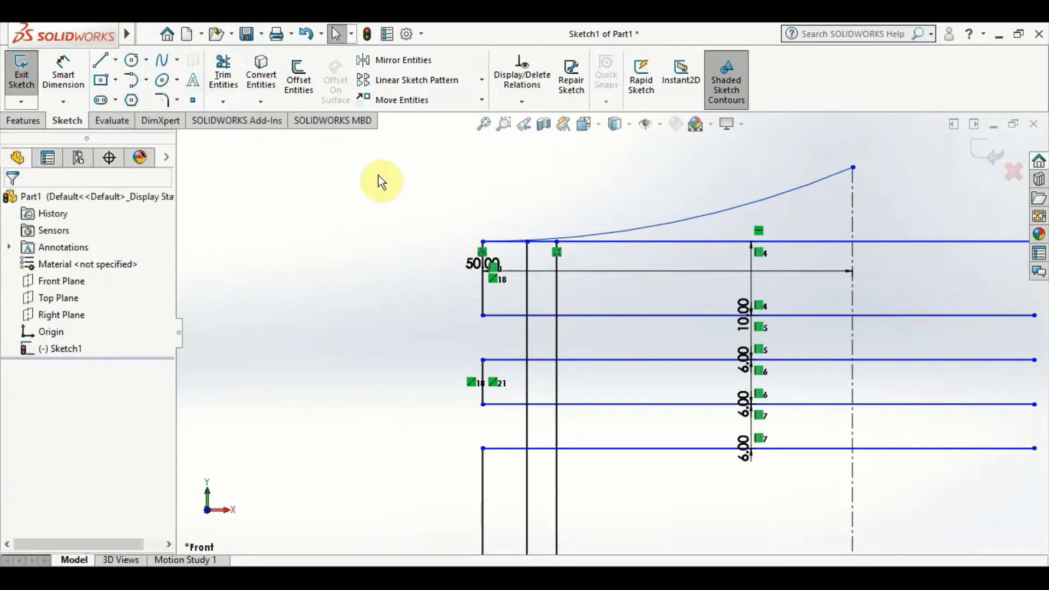
{"action": "left_click", "coordinate": [648, 224]}
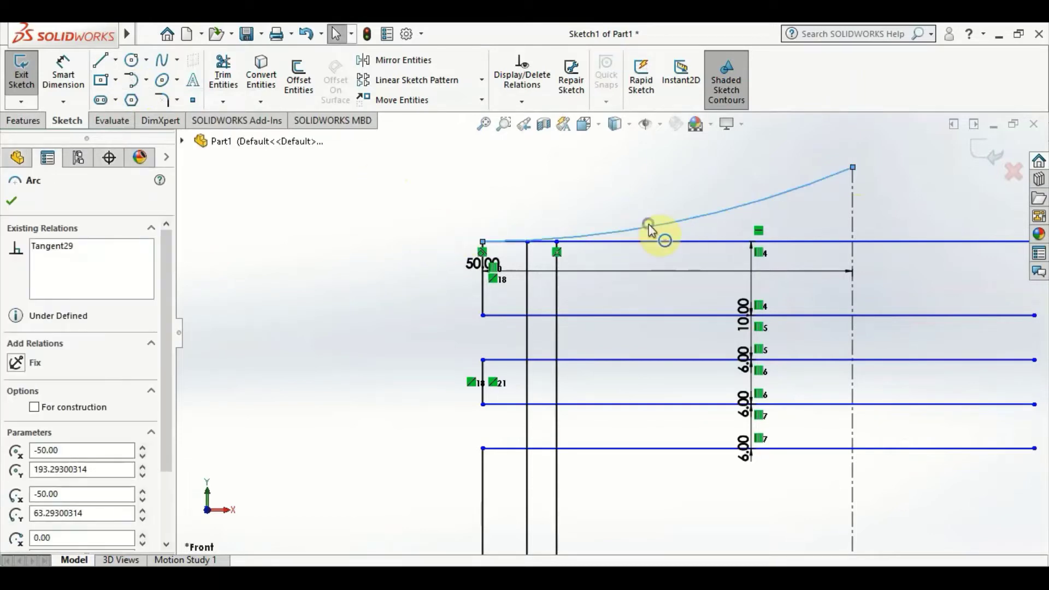
{"action": "right_click", "coordinate": [648, 224]}
{"action": "left_click", "coordinate": [683, 479]}
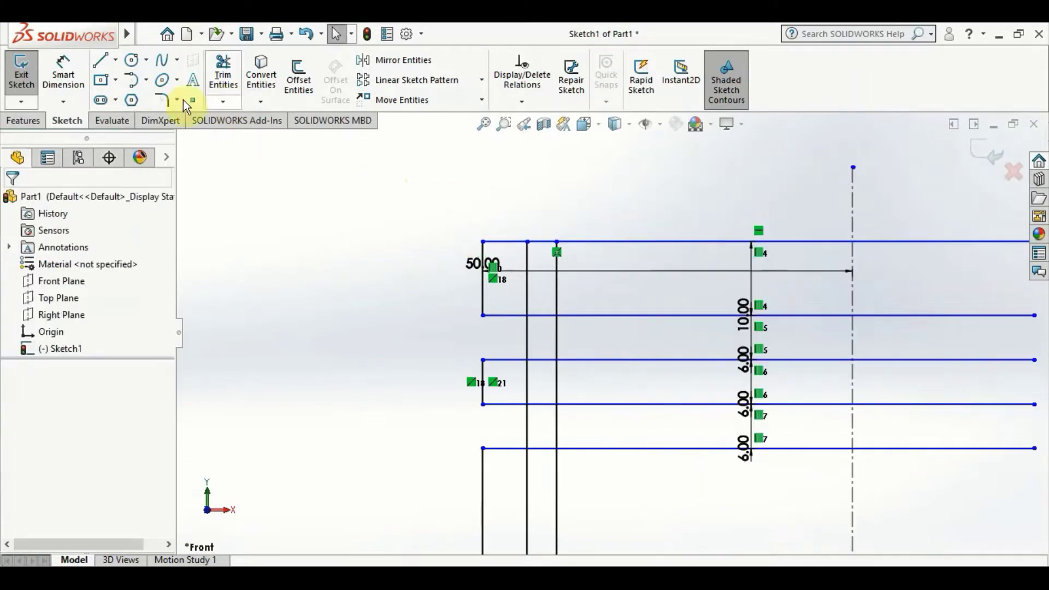
- Redraw the radius 130 dome arc from the centerline's top end to the top-left corner
{"action": "left_click", "coordinate": [148, 82]}
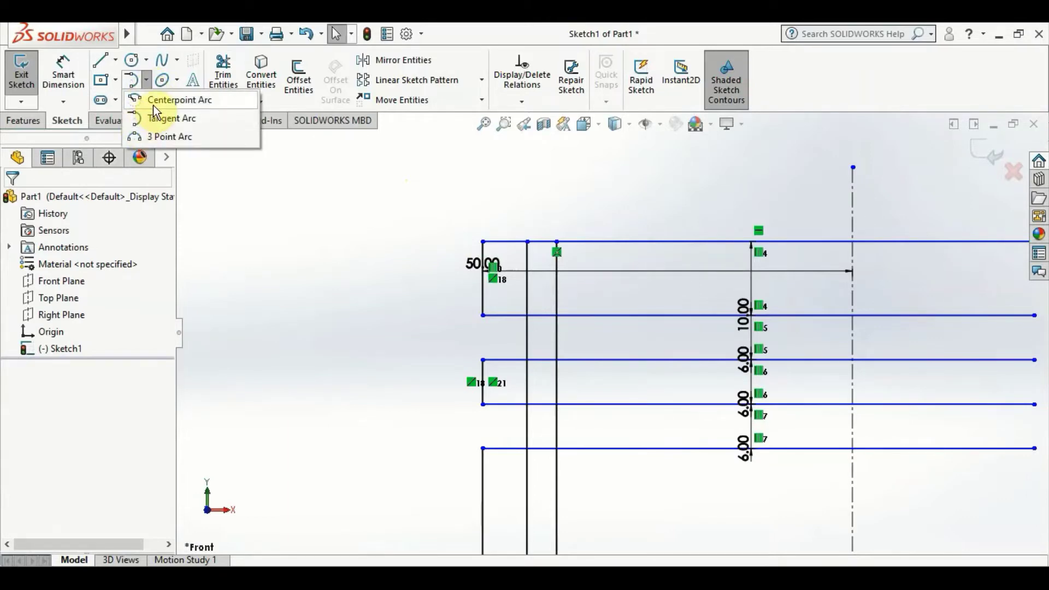
{"action": "left_click", "coordinate": [143, 122]}
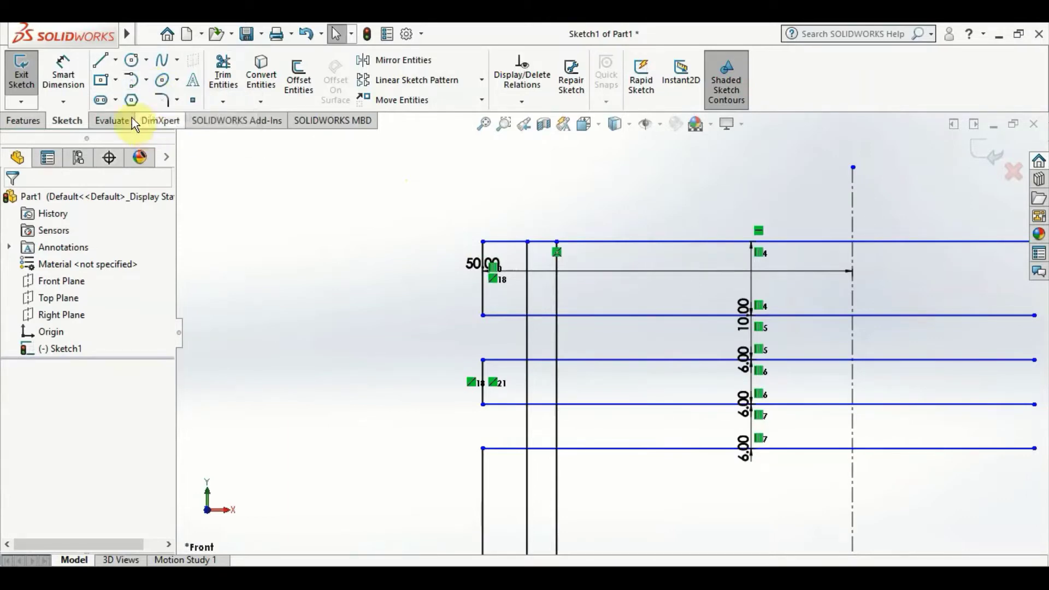
{"action": "left_click", "coordinate": [484, 241]}
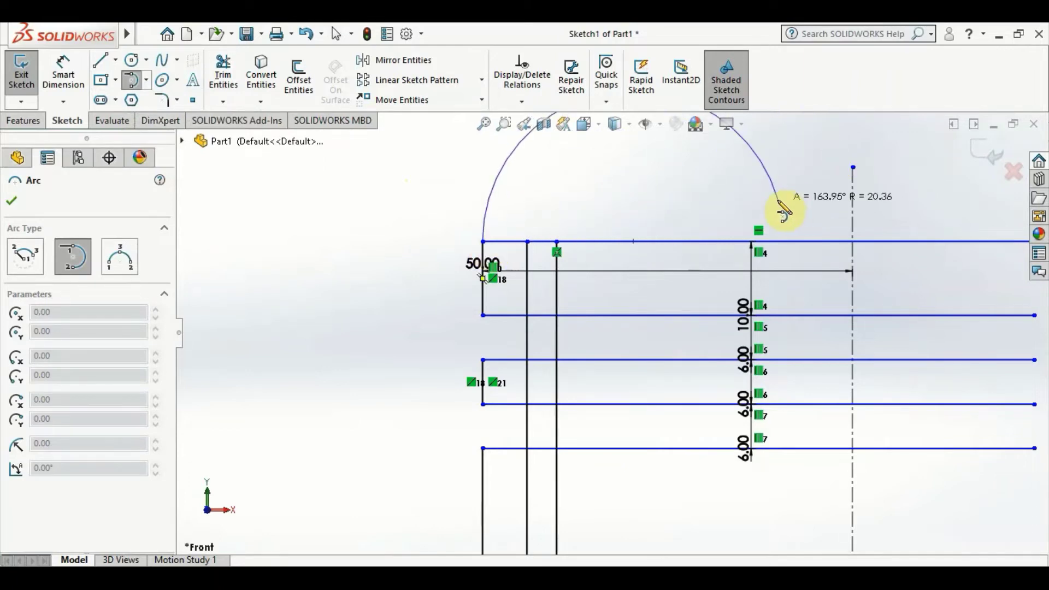
{"action": "key", "text": "Escape"}
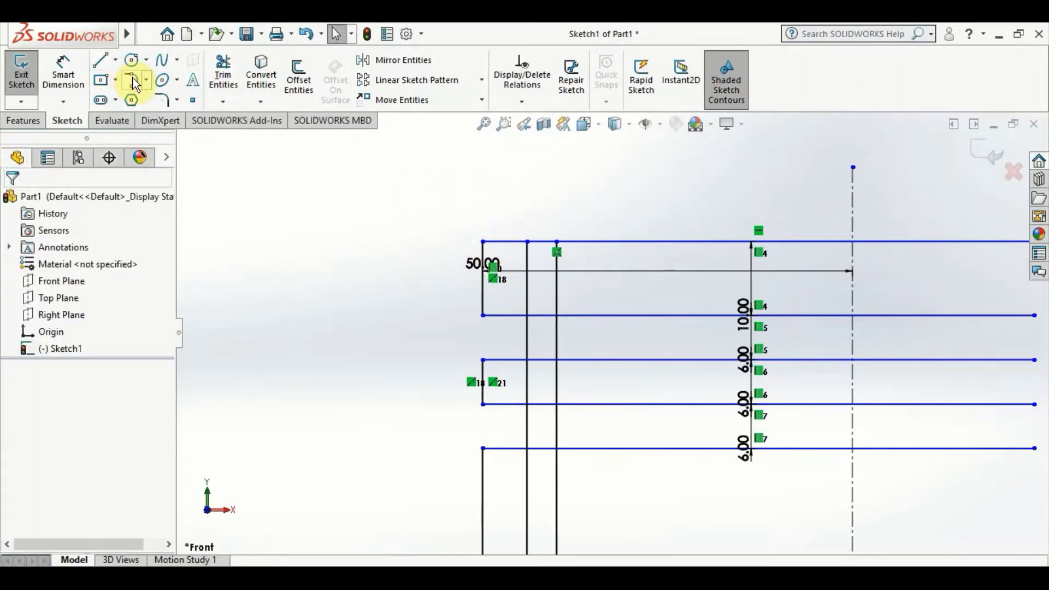
{"action": "left_click", "coordinate": [131, 80]}
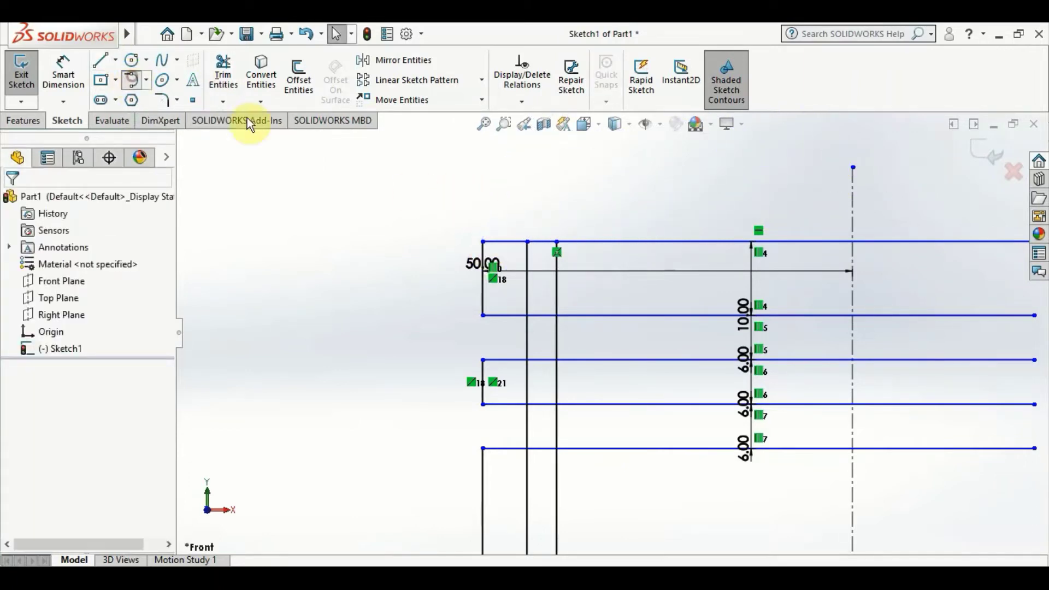
{"action": "left_click", "coordinate": [851, 167]}
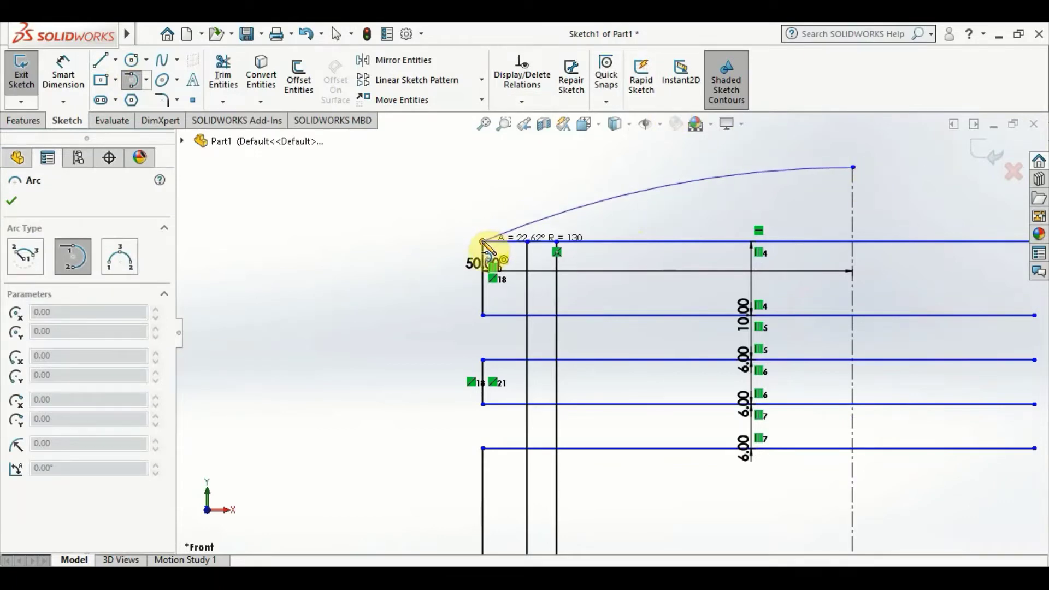
{"action": "left_click", "coordinate": [483, 241]}
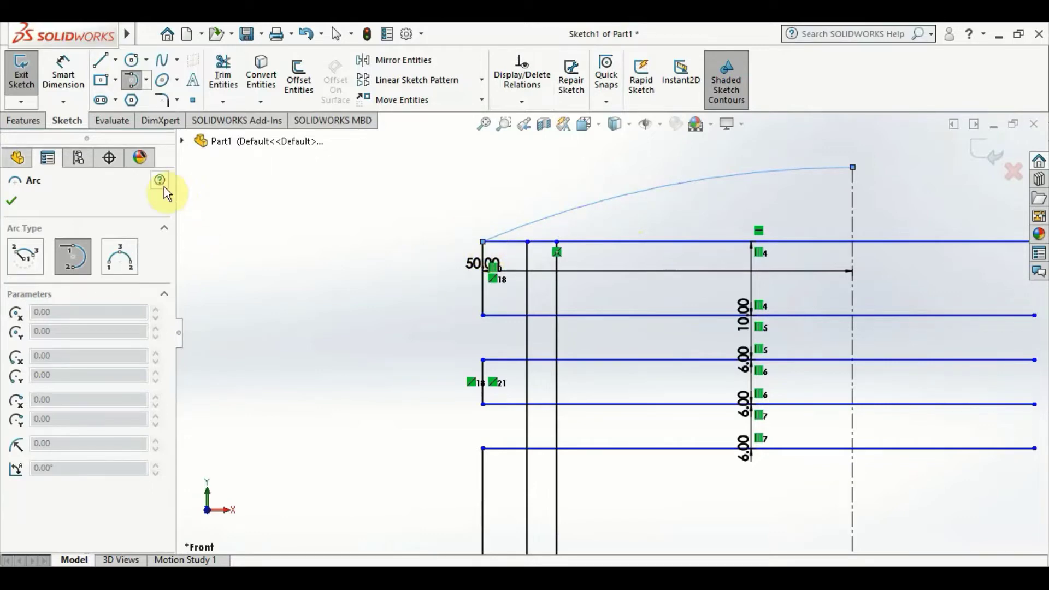
- Exit the arc tool and delete the flat 10 mm top line beneath the crown arc
{"action": "left_click", "coordinate": [11, 200]}
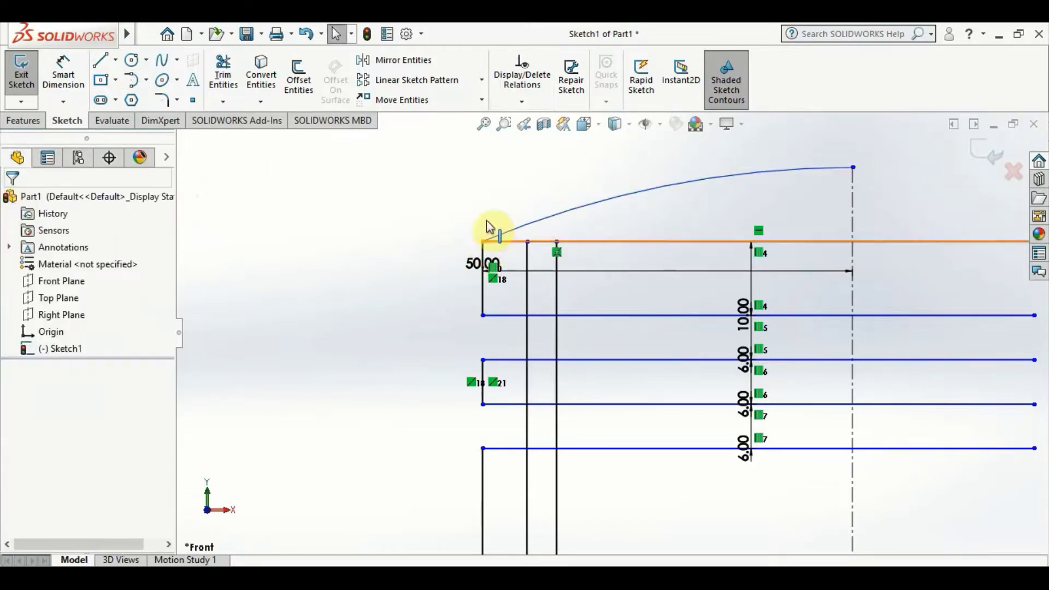
{"action": "scroll", "coordinate": [576, 276], "scroll_direction": "down", "scroll_amount": 1}
{"action": "scroll", "coordinate": [566, 298], "scroll_direction": "up", "scroll_amount": 3}
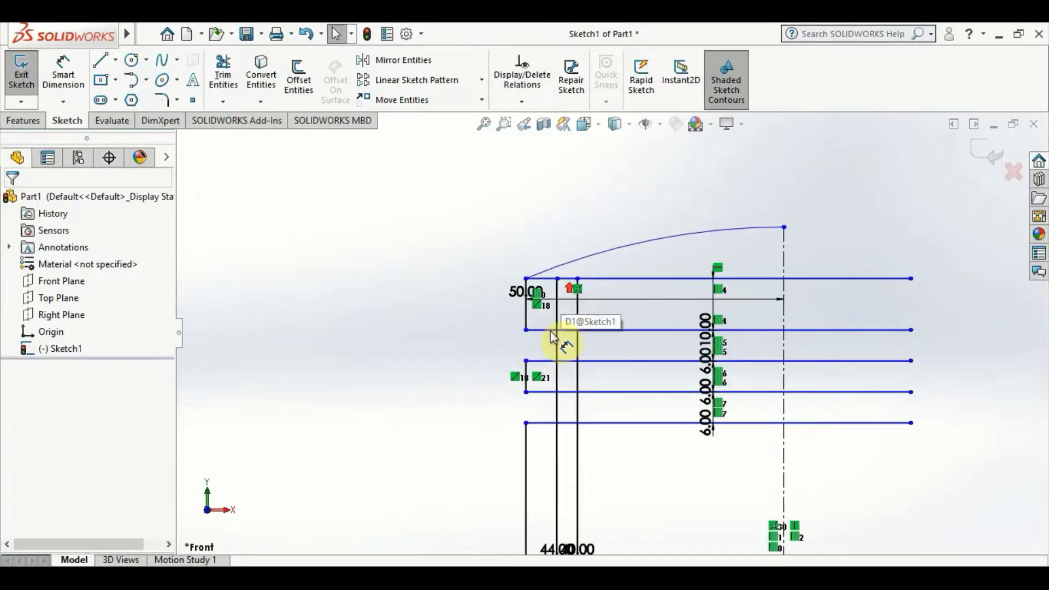
{"action": "scroll", "coordinate": [610, 346], "scroll_direction": "down", "scroll_amount": 1}
{"action": "scroll", "coordinate": [611, 327], "scroll_direction": "down", "scroll_amount": 2}
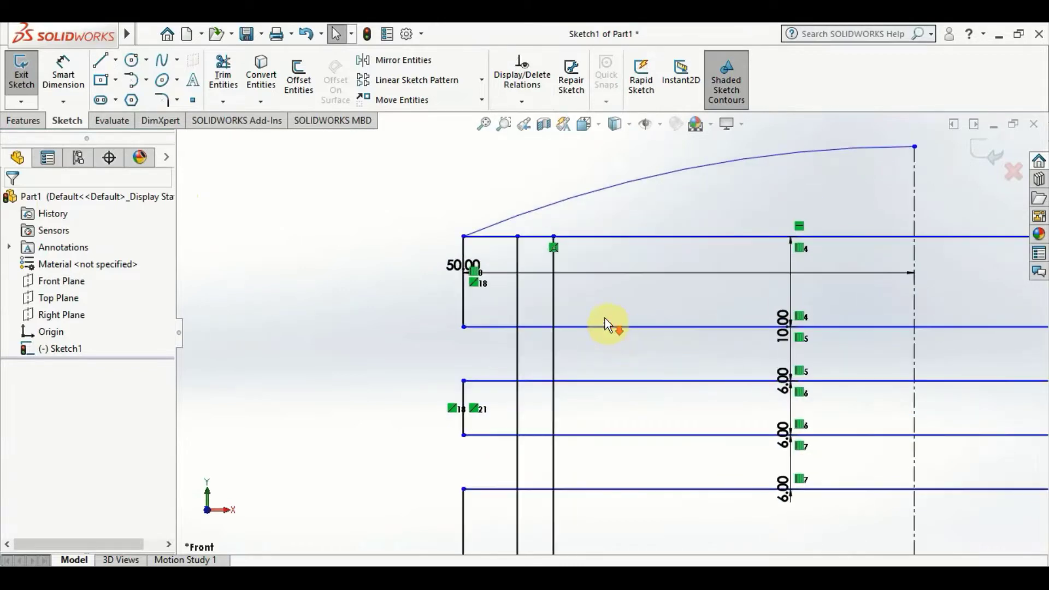
{"action": "left_click", "coordinate": [646, 237]}
{"action": "right_click", "coordinate": [647, 237]}
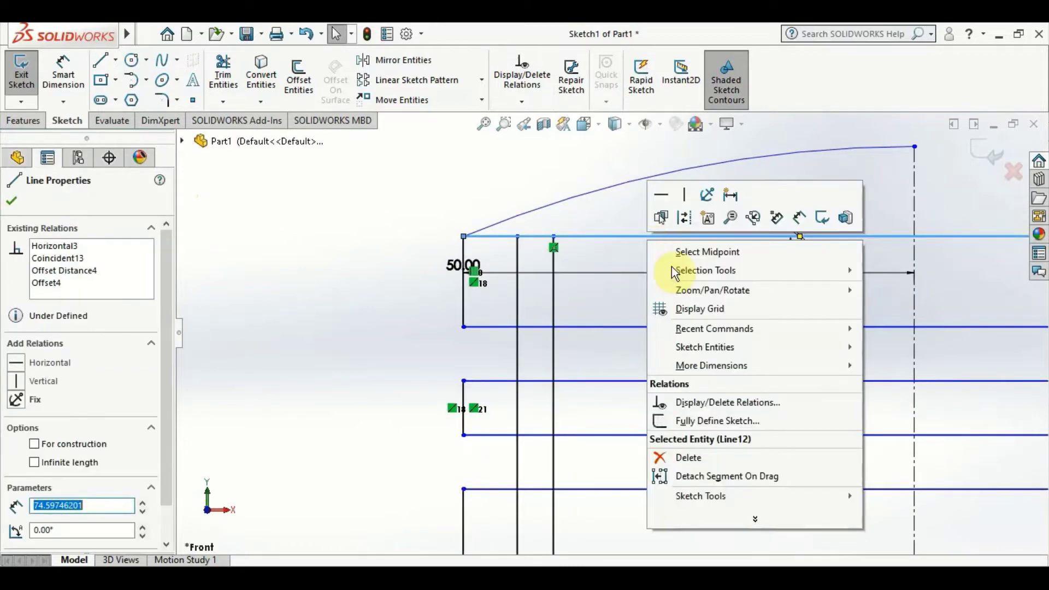
{"action": "left_click", "coordinate": [688, 457]}
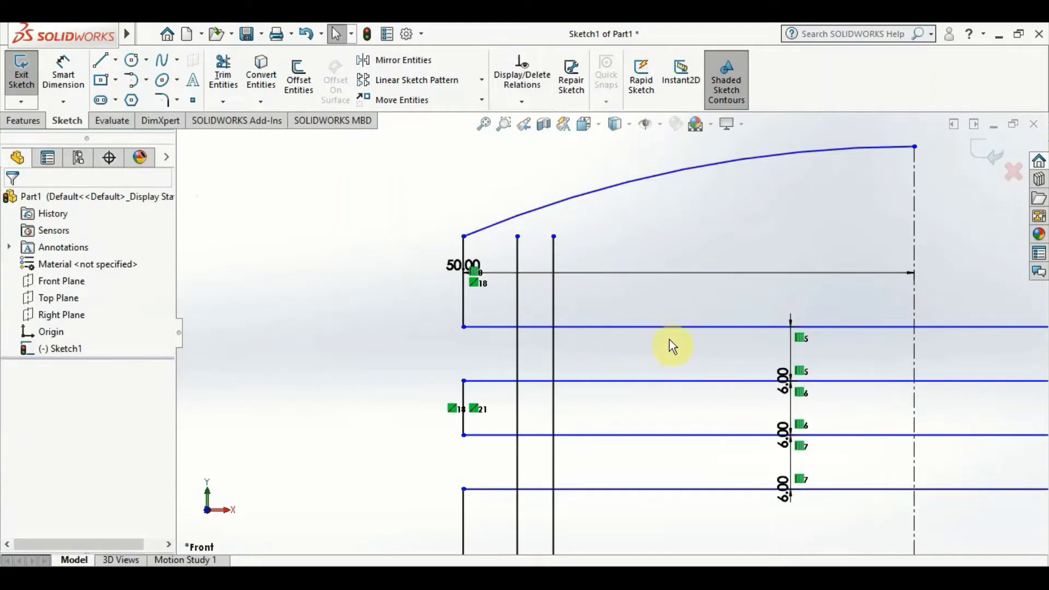
{"action": "scroll", "coordinate": [624, 386], "scroll_direction": "up", "scroll_amount": 1}
{"action": "scroll", "coordinate": [623, 390], "scroll_direction": "up", "scroll_amount": 2}
{"action": "scroll", "coordinate": [603, 382], "scroll_direction": "down", "scroll_amount": 1}
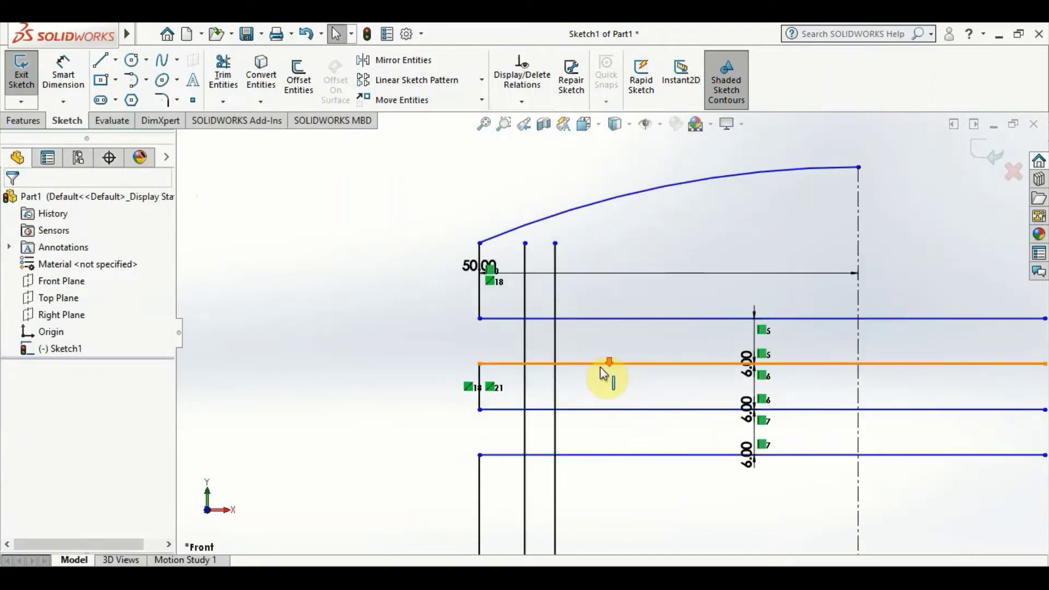
{"action": "scroll", "coordinate": [539, 309], "scroll_direction": "down", "scroll_amount": 1}
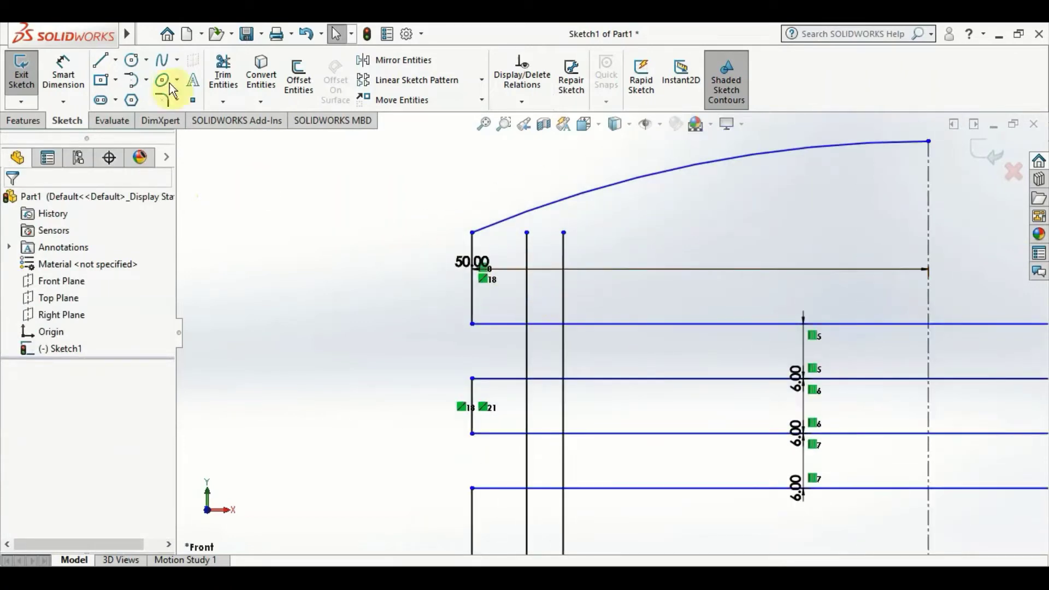
- Power-trim the 44 mm inner vertical line into stepped ring-groove inner edges
{"action": "left_click", "coordinate": [228, 66]}
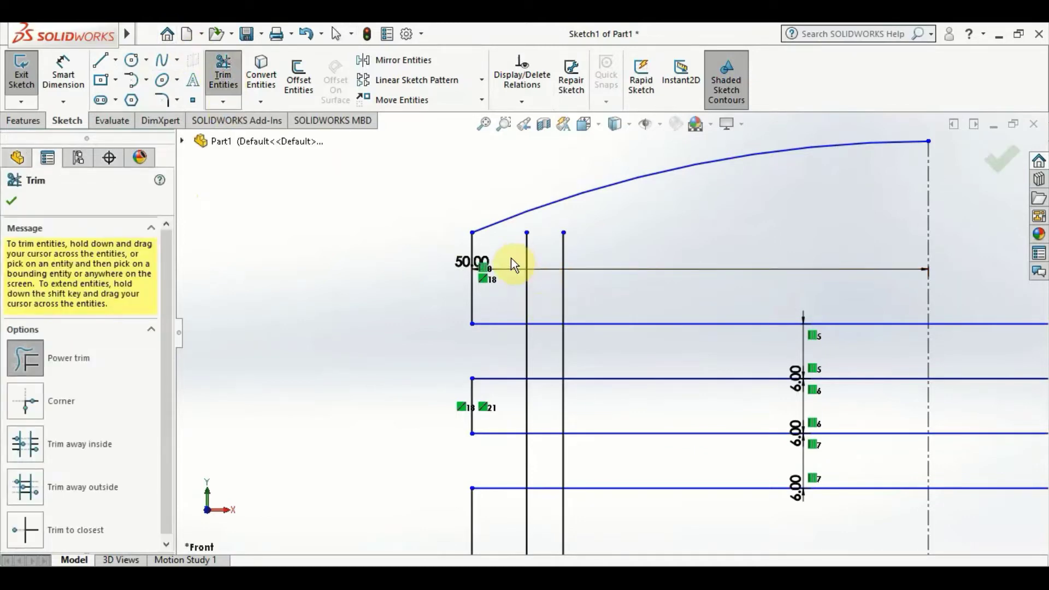
{"action": "mouse_move", "coordinate": [528, 284]}
{"action": "left_mouse_down"}
{"action": "mouse_move", "coordinate": [545, 311]}
{"action": "mouse_move", "coordinate": [540, 343]}
{"action": "left_mouse_up"}
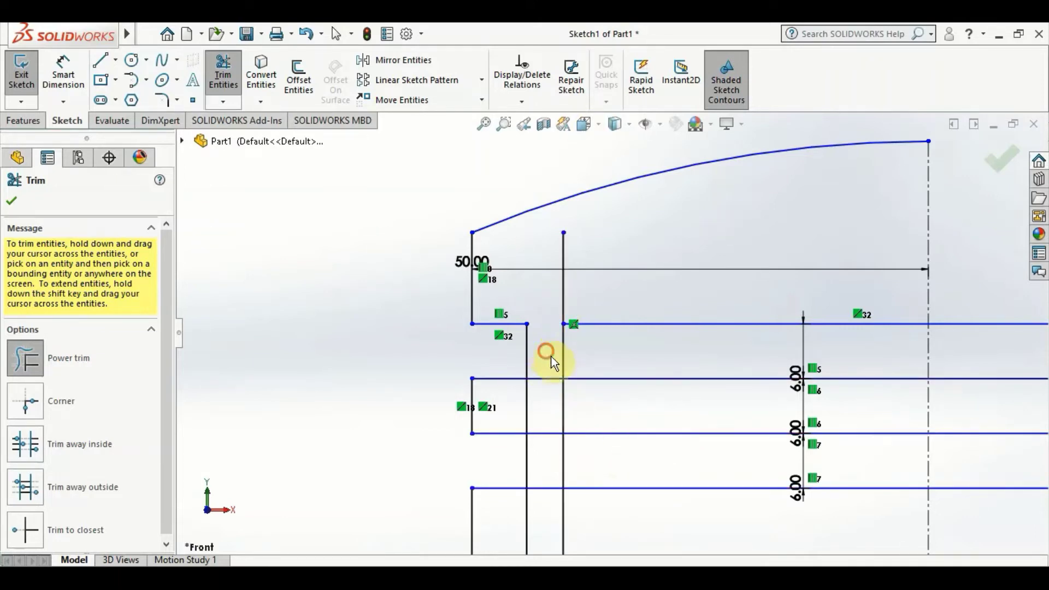
{"action": "mouse_move", "coordinate": [551, 362]}
{"action": "left_mouse_down"}
{"action": "mouse_move", "coordinate": [514, 409]}
{"action": "mouse_move", "coordinate": [544, 494]}
{"action": "left_mouse_up"}
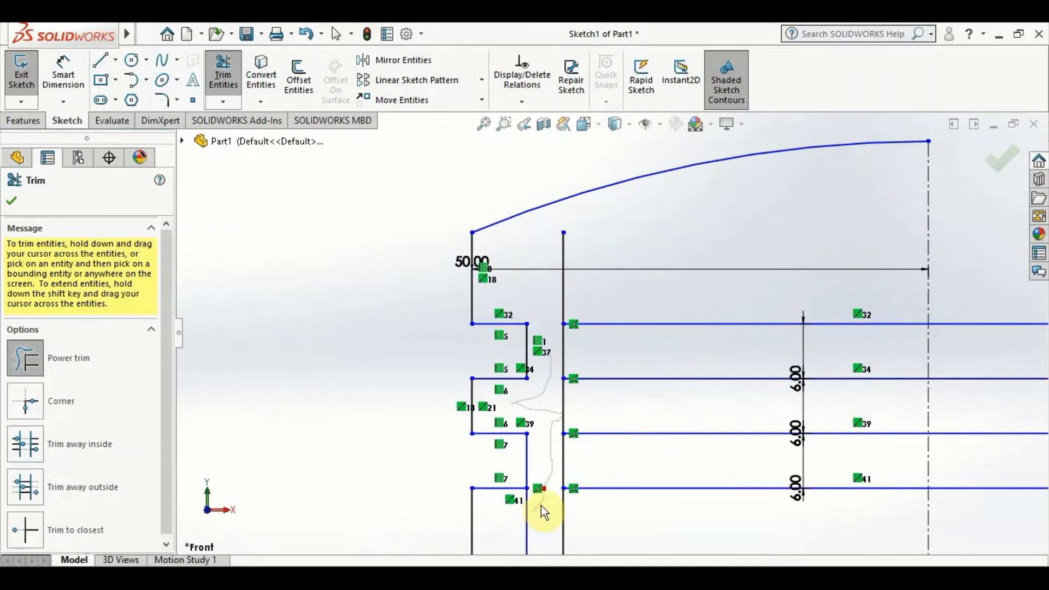
{"action": "left_click_drag", "start_coordinate": [541, 506], "coordinate": [542, 507]}
{"action": "key", "text": "Escape"}
- Delete the four long horizontal groove lines that extend past the centerline
{"action": "scroll", "coordinate": [407, 431], "scroll_direction": "down", "scroll_amount": 2}
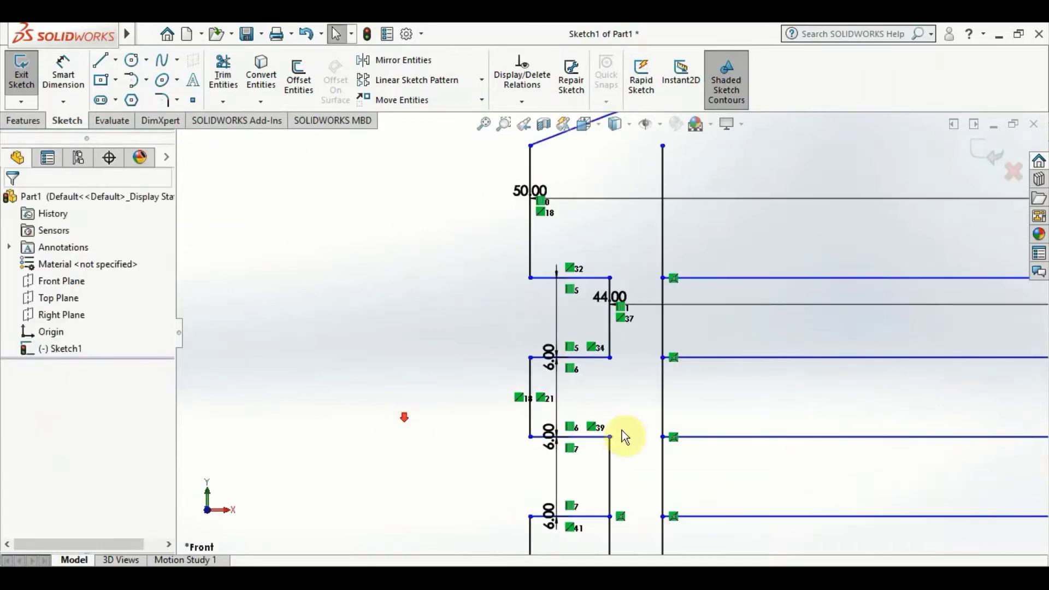
{"action": "scroll", "coordinate": [601, 475], "scroll_direction": "up", "scroll_amount": 3}
{"action": "scroll", "coordinate": [667, 415], "scroll_direction": "down", "scroll_amount": 1}
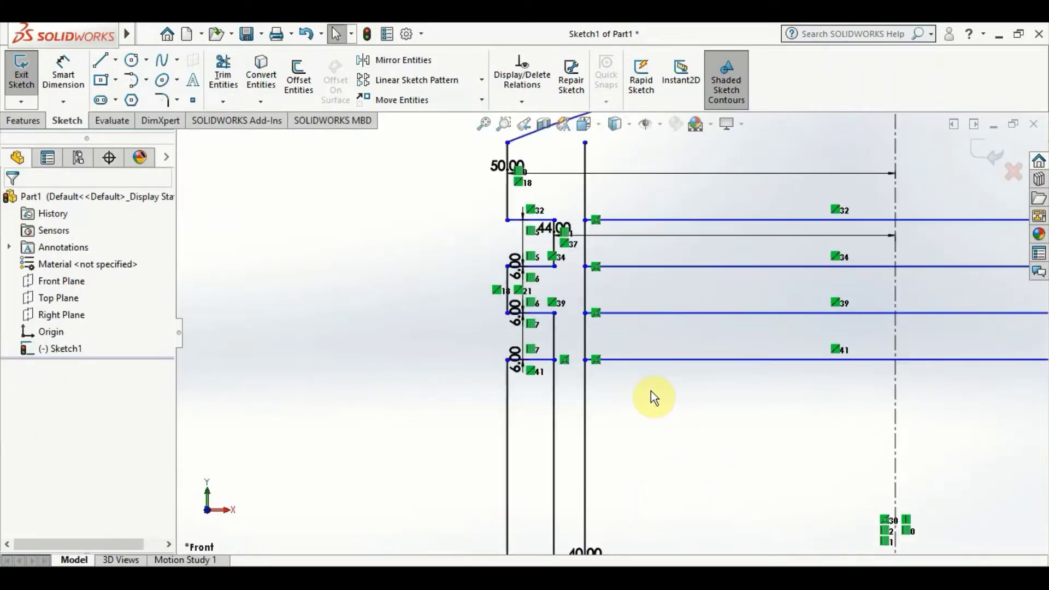
{"action": "scroll", "coordinate": [795, 284], "scroll_direction": "up", "scroll_amount": 1}
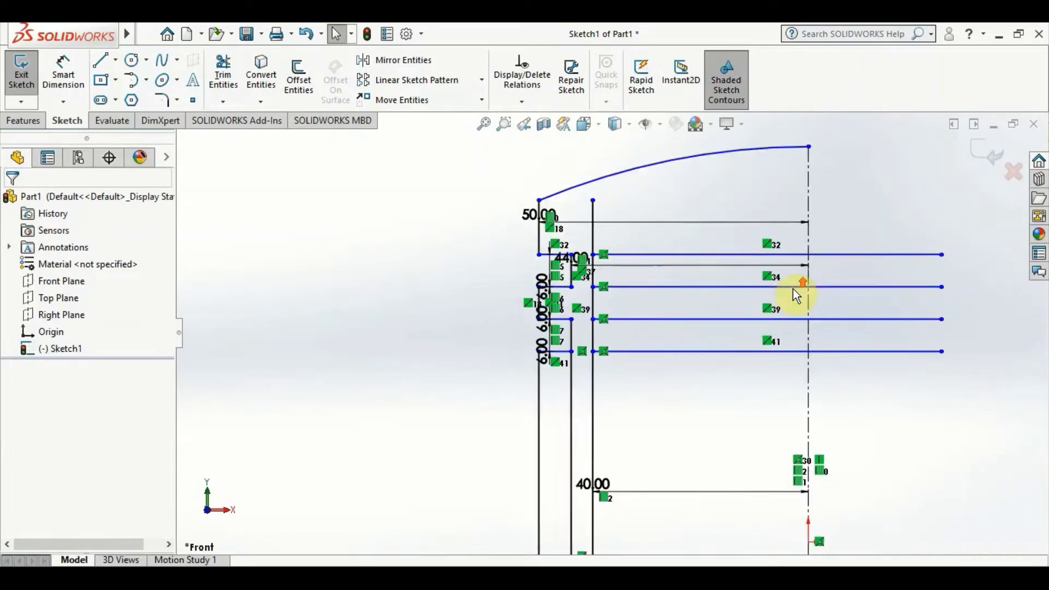
{"action": "scroll", "coordinate": [819, 262], "scroll_direction": "up", "scroll_amount": 1}
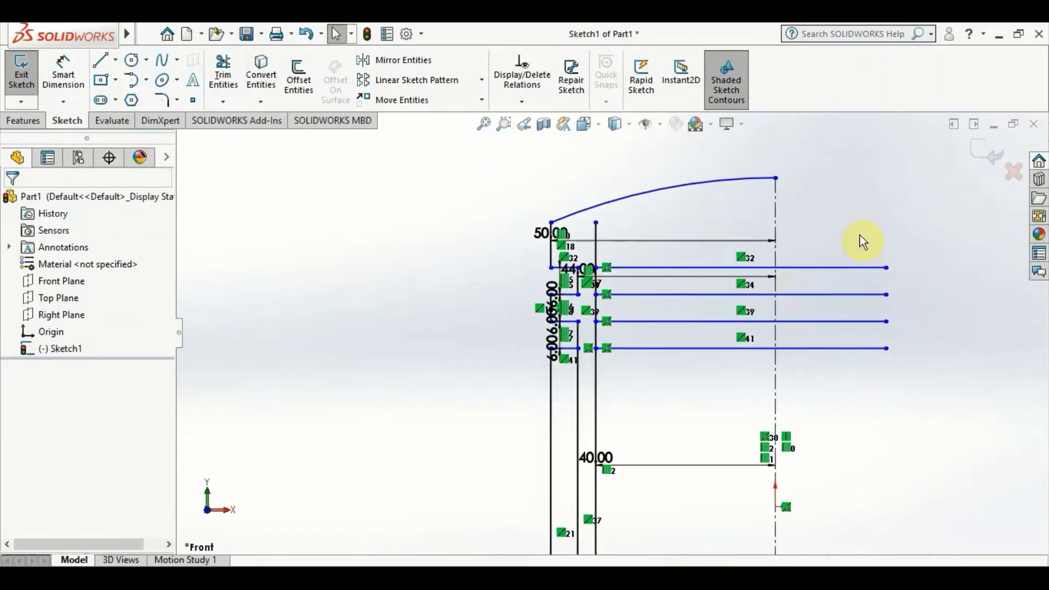
{"action": "left_click", "coordinate": [796, 267]}
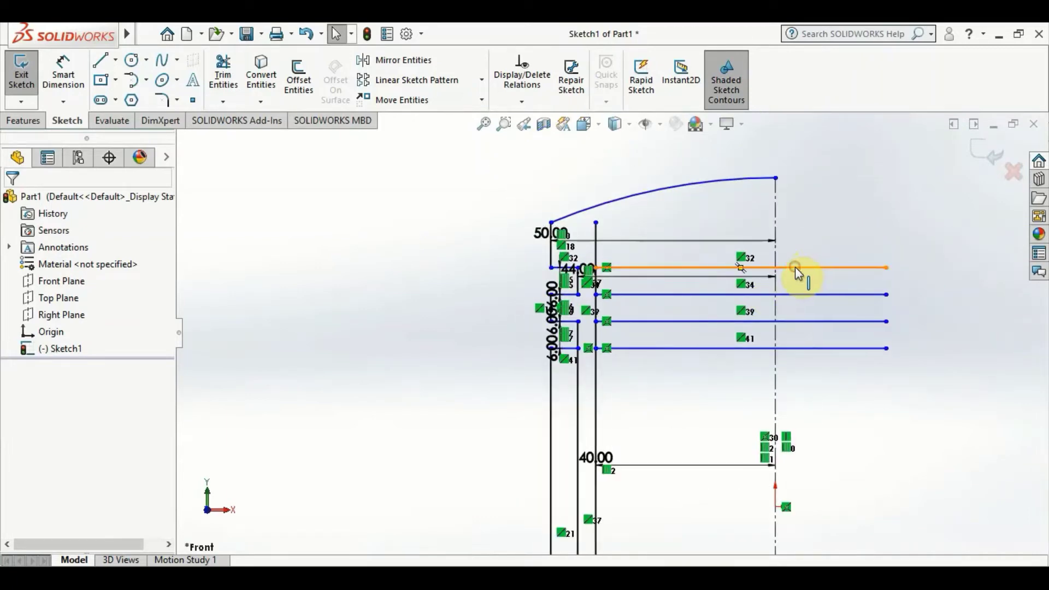
{"action": "left_click", "coordinate": [847, 294]}
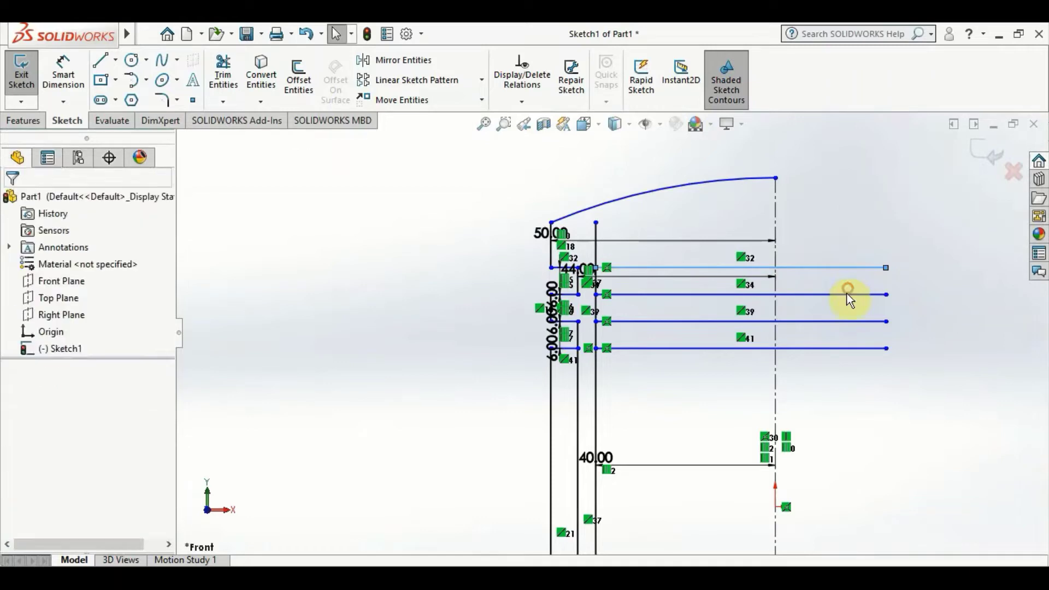
{"action": "left_click", "coordinate": [851, 322], "text": "ctrl"}
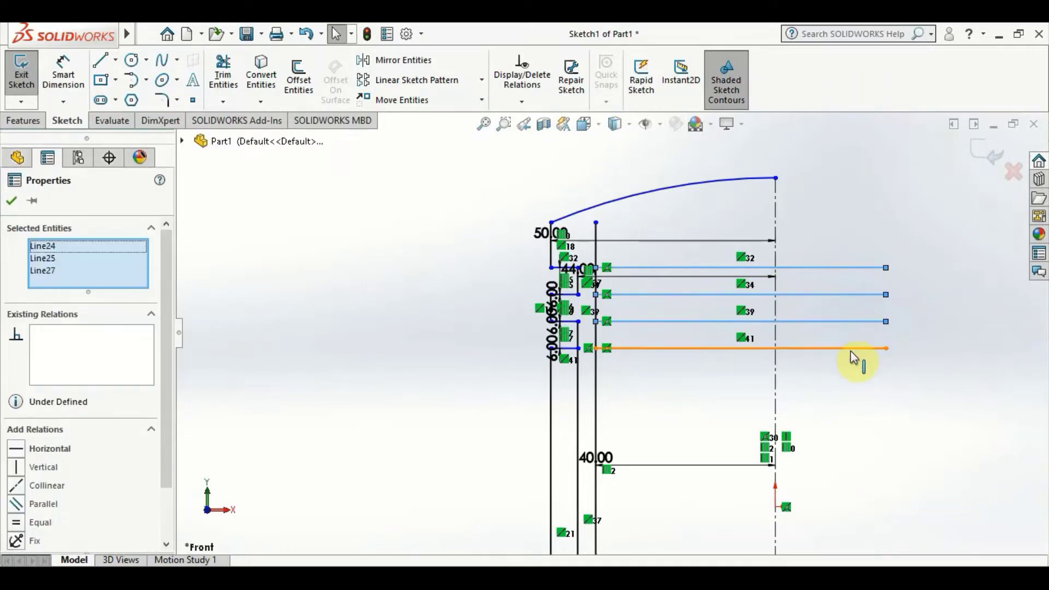
{"action": "left_click", "coordinate": [849, 349], "text": "ctrl"}
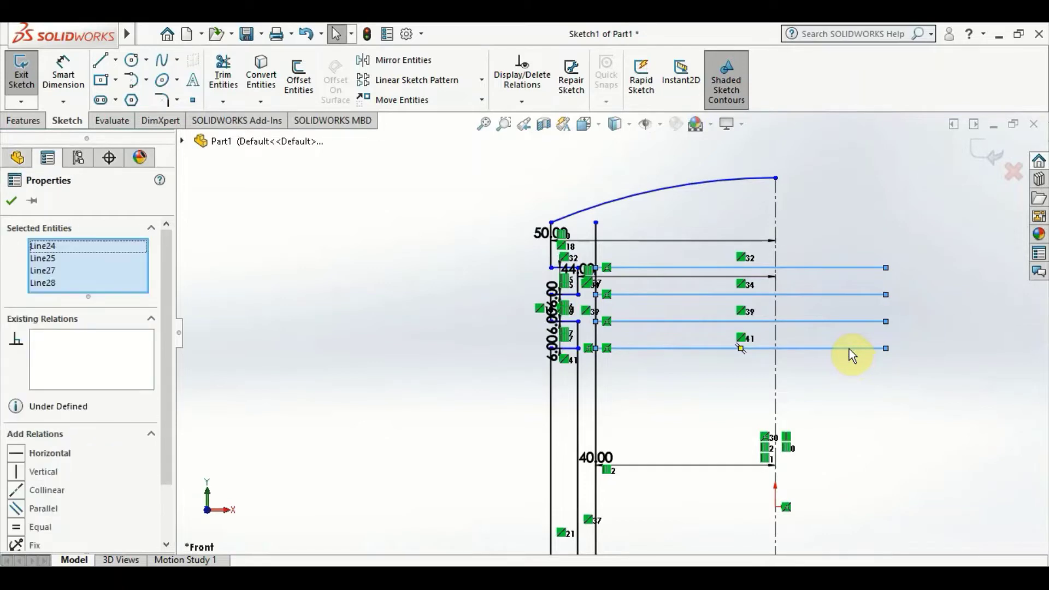
{"action": "right_click", "coordinate": [849, 349]}
{"action": "left_click", "coordinate": [862, 543]}
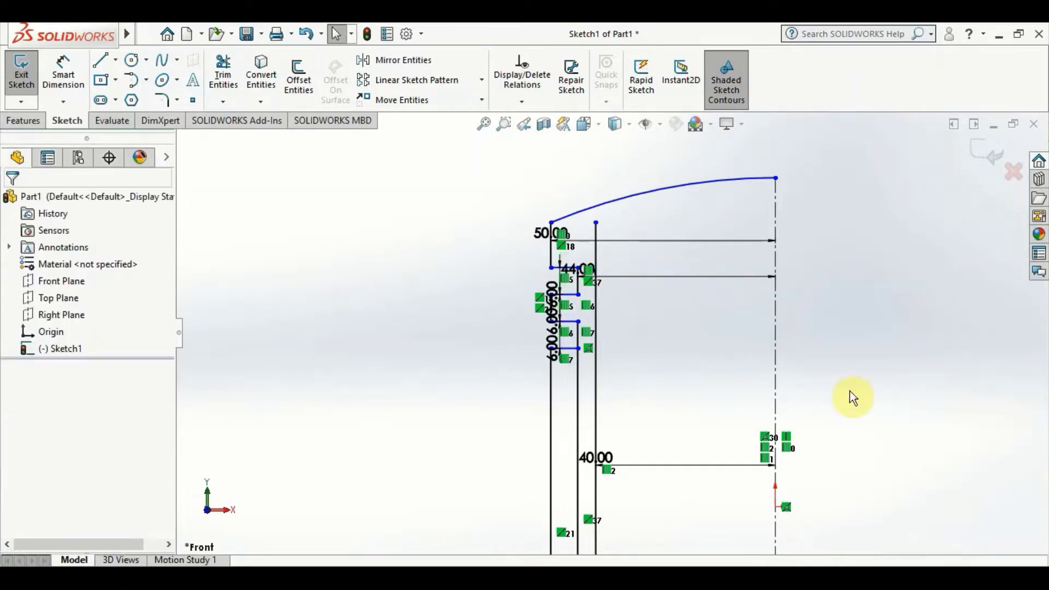
{"action": "scroll", "coordinate": [594, 282], "scroll_direction": "down", "scroll_amount": 2}
{"action": "scroll", "coordinate": [593, 282], "scroll_direction": "down", "scroll_amount": 2}
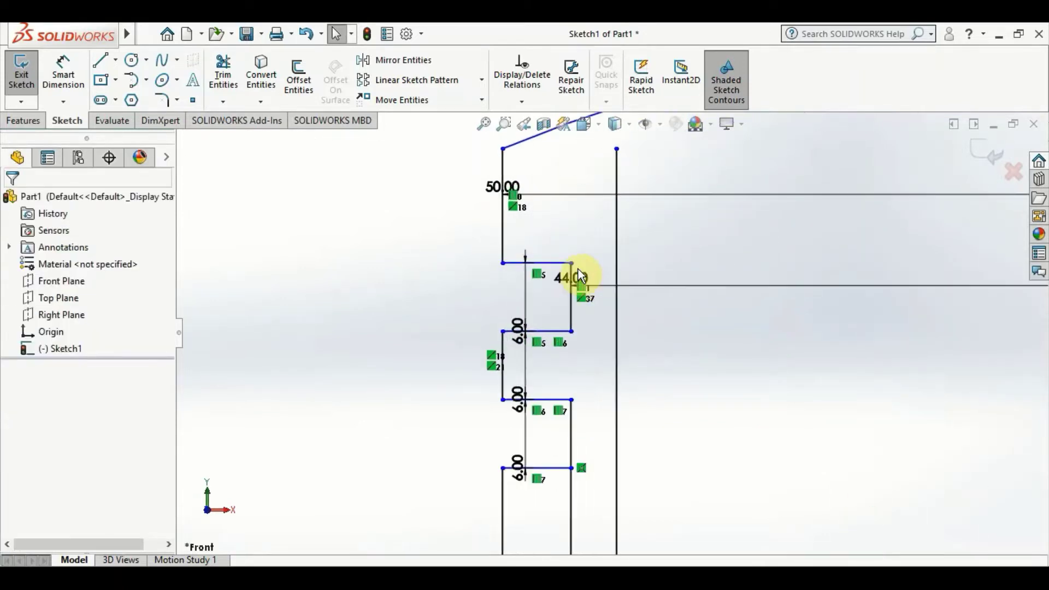
{"action": "scroll", "coordinate": [578, 269], "scroll_direction": "down", "scroll_amount": 1}
{"action": "scroll", "coordinate": [575, 273], "scroll_direction": "down", "scroll_amount": 1}
{"action": "scroll", "coordinate": [575, 267], "scroll_direction": "down", "scroll_amount": 2}
{"action": "scroll", "coordinate": [574, 270], "scroll_direction": "up", "scroll_amount": 3}
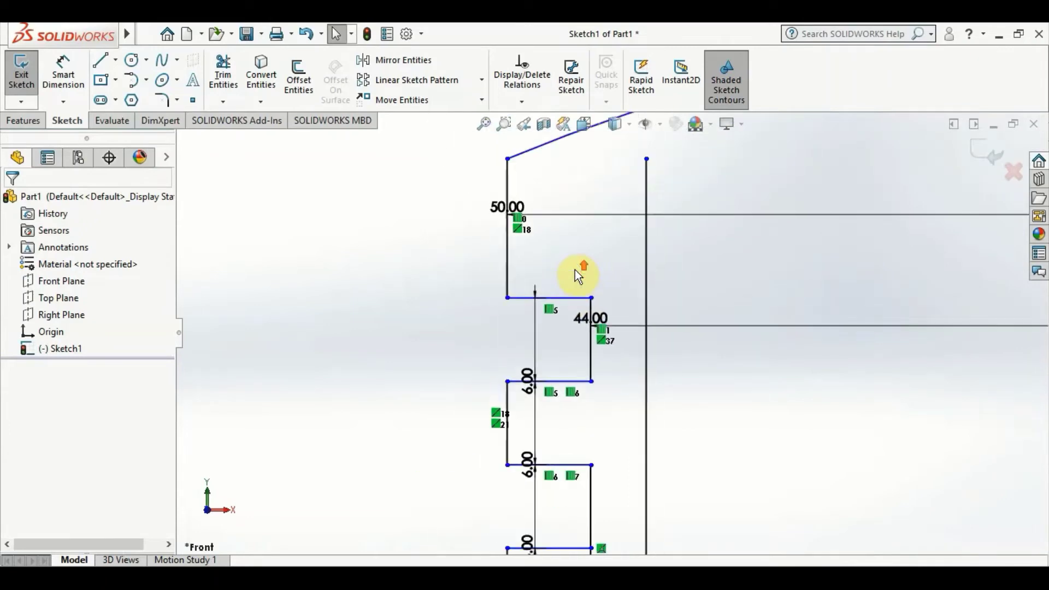
{"action": "scroll", "coordinate": [573, 284], "scroll_direction": "up", "scroll_amount": 2}
{"action": "scroll", "coordinate": [606, 324], "scroll_direction": "up", "scroll_amount": 2}
{"action": "scroll", "coordinate": [597, 440], "scroll_direction": "down", "scroll_amount": 2}
{"action": "scroll", "coordinate": [599, 434], "scroll_direction": "up", "scroll_amount": 1}
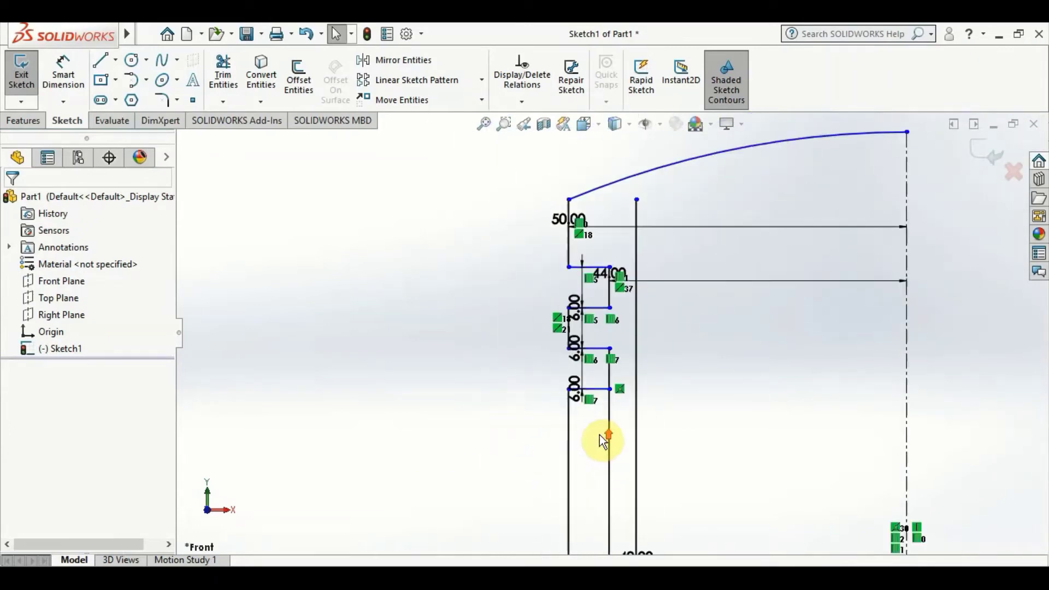
{"action": "scroll", "coordinate": [599, 435], "scroll_direction": "up", "scroll_amount": 1}
{"action": "scroll", "coordinate": [607, 416], "scroll_direction": "down", "scroll_amount": 2}
{"action": "scroll", "coordinate": [616, 374], "scroll_direction": "up", "scroll_amount": 3}
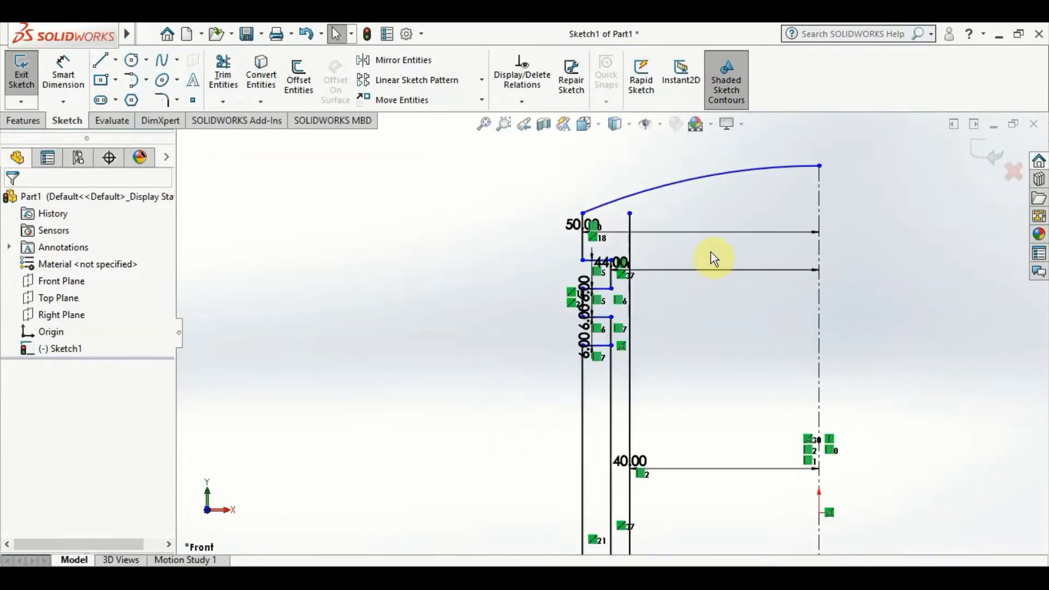
{"action": "scroll", "coordinate": [710, 349], "scroll_direction": "down", "scroll_amount": 1}
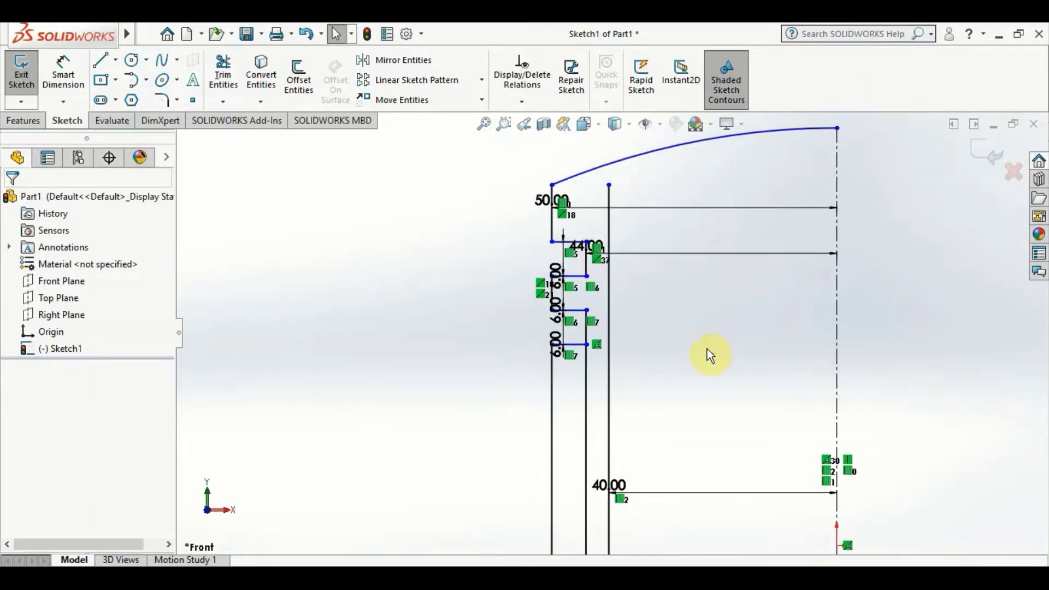
{"action": "scroll", "coordinate": [605, 405], "scroll_direction": "down", "scroll_amount": 1}
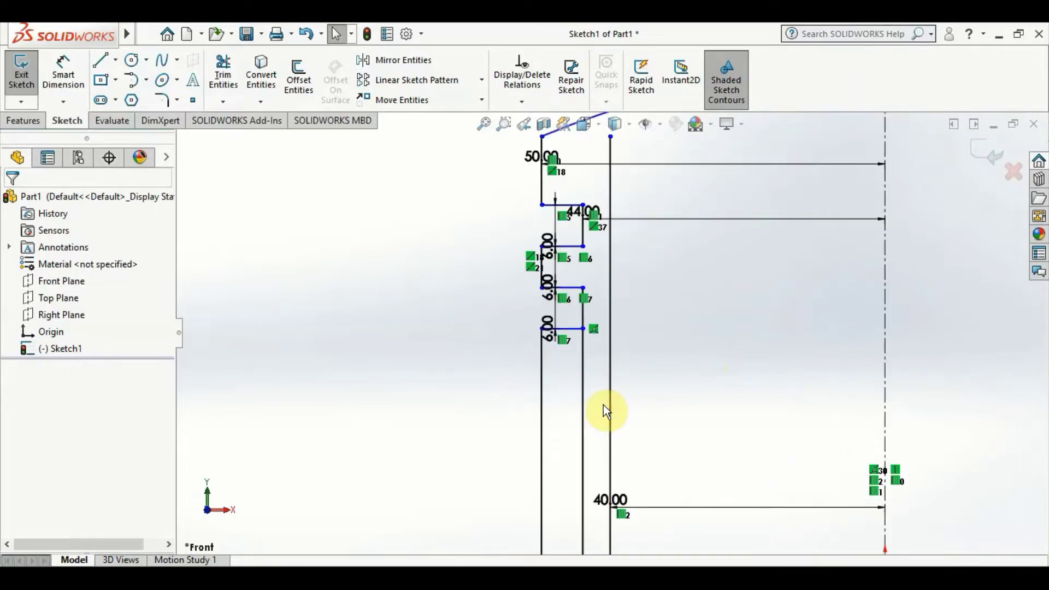
{"action": "scroll", "coordinate": [603, 405], "scroll_direction": "down", "scroll_amount": 1}
{"action": "scroll", "coordinate": [604, 404], "scroll_direction": "up", "scroll_amount": 1}
{"action": "scroll", "coordinate": [603, 405], "scroll_direction": "up", "scroll_amount": 1}
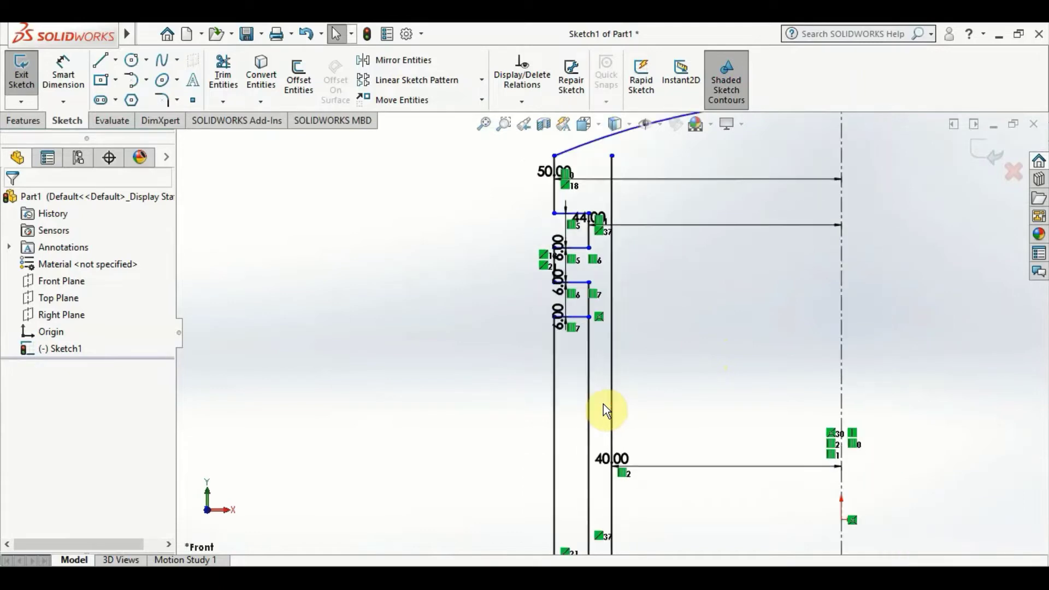
{"action": "scroll", "coordinate": [596, 421], "scroll_direction": "up", "scroll_amount": 1}
{"action": "scroll", "coordinate": [587, 437], "scroll_direction": "up", "scroll_amount": 2}
{"action": "scroll", "coordinate": [621, 472], "scroll_direction": "up", "scroll_amount": 1}
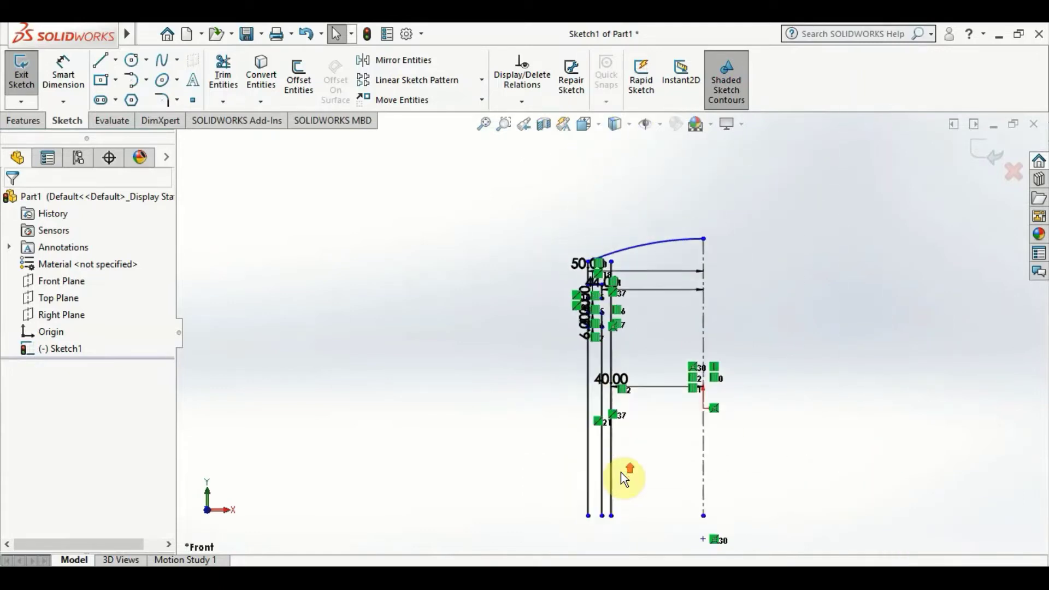
{"action": "scroll", "coordinate": [604, 475], "scroll_direction": "up", "scroll_amount": 1}
{"action": "scroll", "coordinate": [605, 465], "scroll_direction": "down", "scroll_amount": 1}
{"action": "scroll", "coordinate": [617, 437], "scroll_direction": "down", "scroll_amount": 1}
{"action": "scroll", "coordinate": [627, 423], "scroll_direction": "down", "scroll_amount": 1}
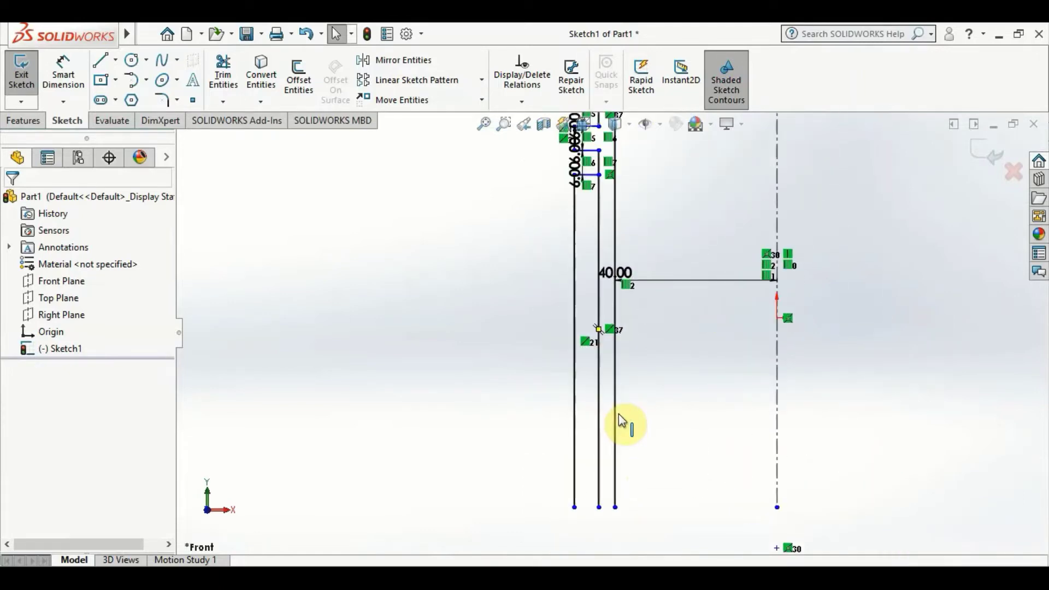
{"action": "scroll", "coordinate": [623, 420], "scroll_direction": "down", "scroll_amount": 1}
{"action": "scroll", "coordinate": [623, 421], "scroll_direction": "up", "scroll_amount": 1}
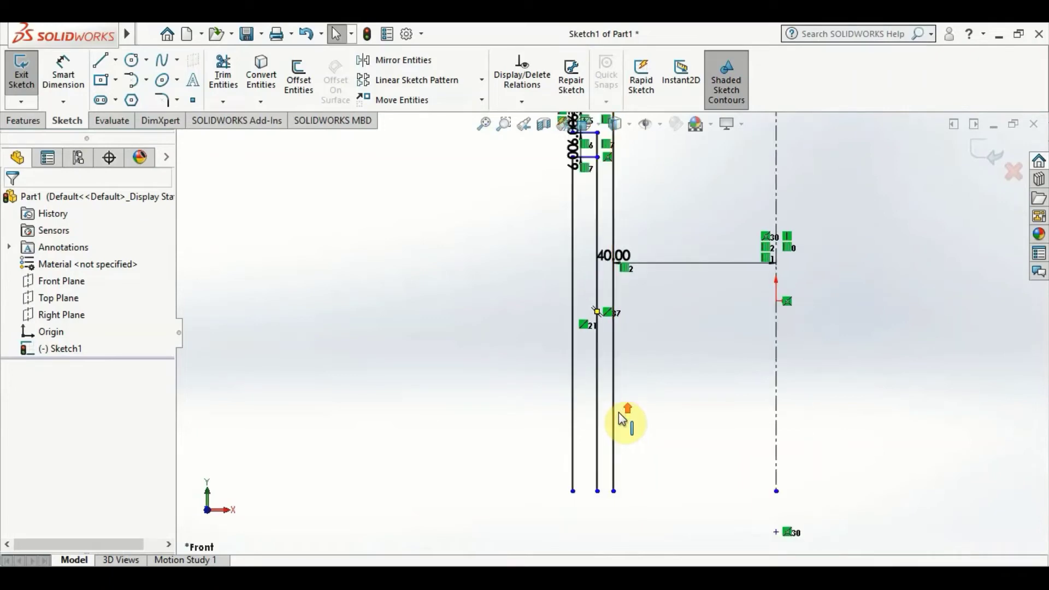
{"action": "scroll", "coordinate": [626, 410], "scroll_direction": "up", "scroll_amount": 1}
{"action": "scroll", "coordinate": [604, 224], "scroll_direction": "down", "scroll_amount": 2}
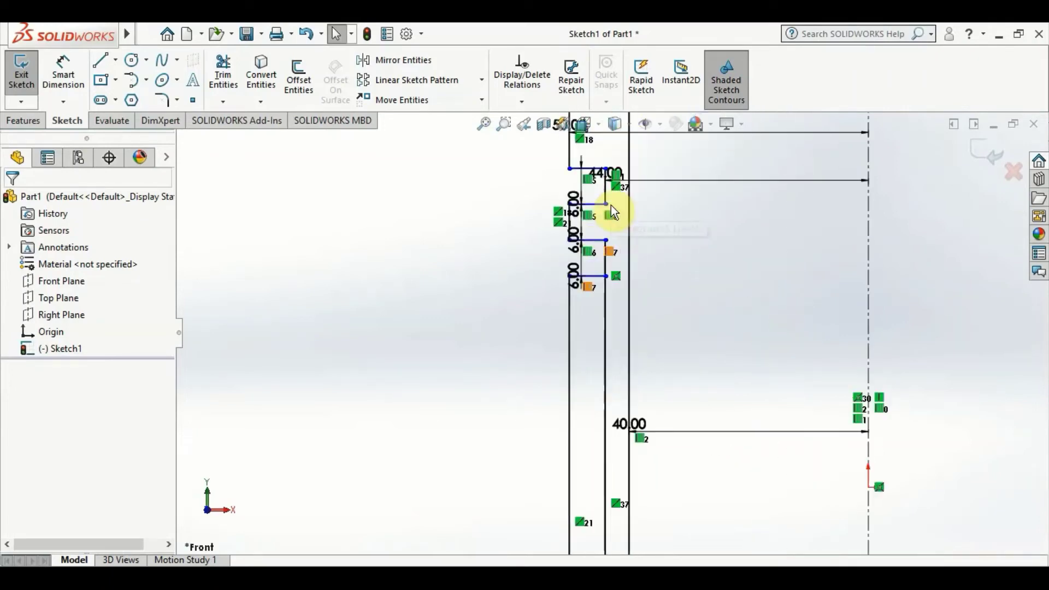
{"action": "scroll", "coordinate": [612, 229], "scroll_direction": "down", "scroll_amount": 2}
{"action": "scroll", "coordinate": [632, 379], "scroll_direction": "down", "scroll_amount": 1}
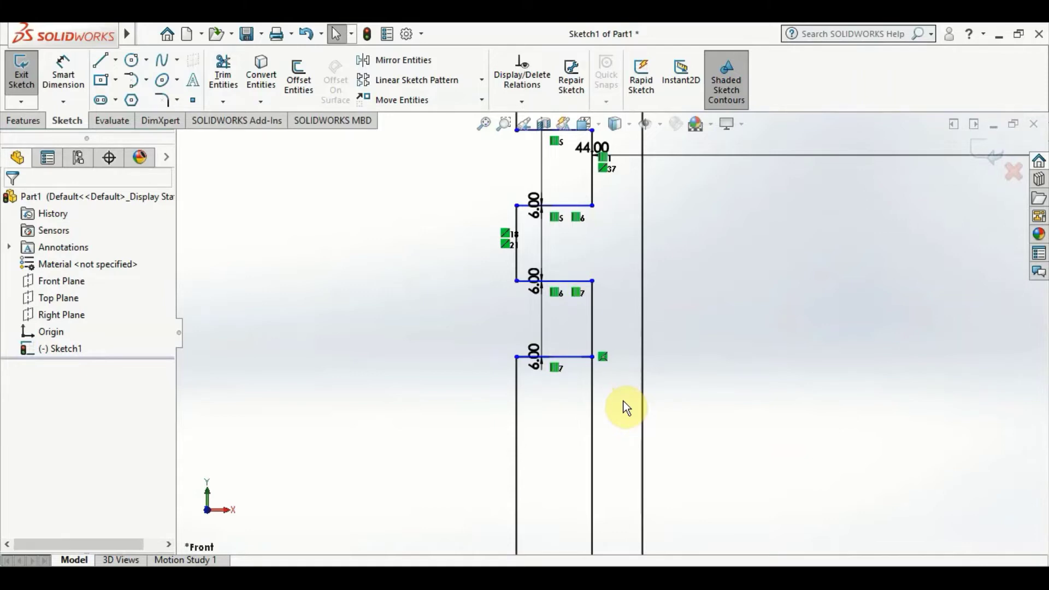
{"action": "scroll", "coordinate": [627, 408], "scroll_direction": "down", "scroll_amount": 1}
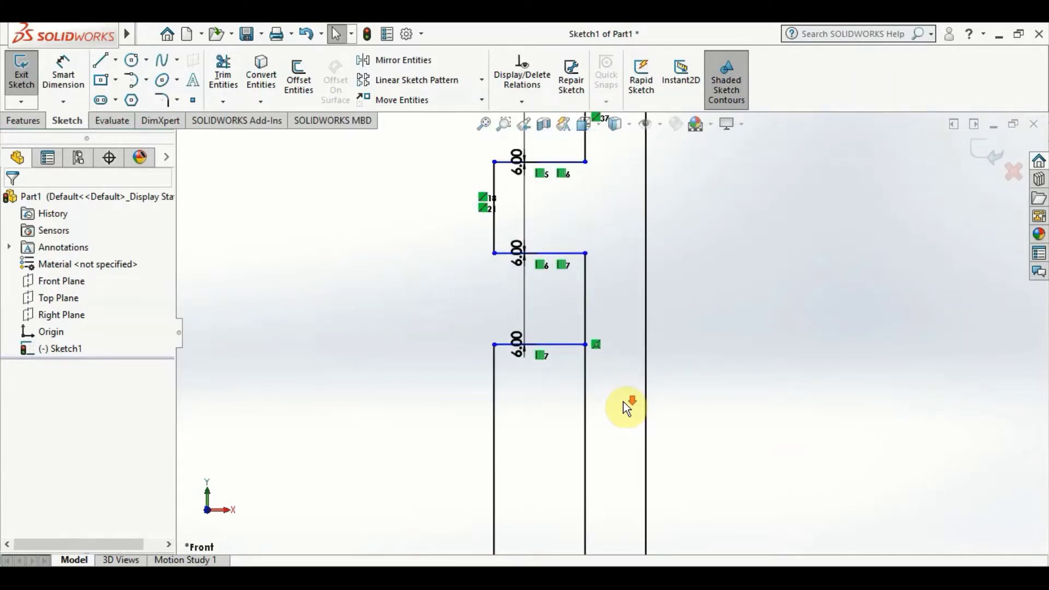
{"action": "scroll", "coordinate": [627, 409], "scroll_direction": "up", "scroll_amount": 1}
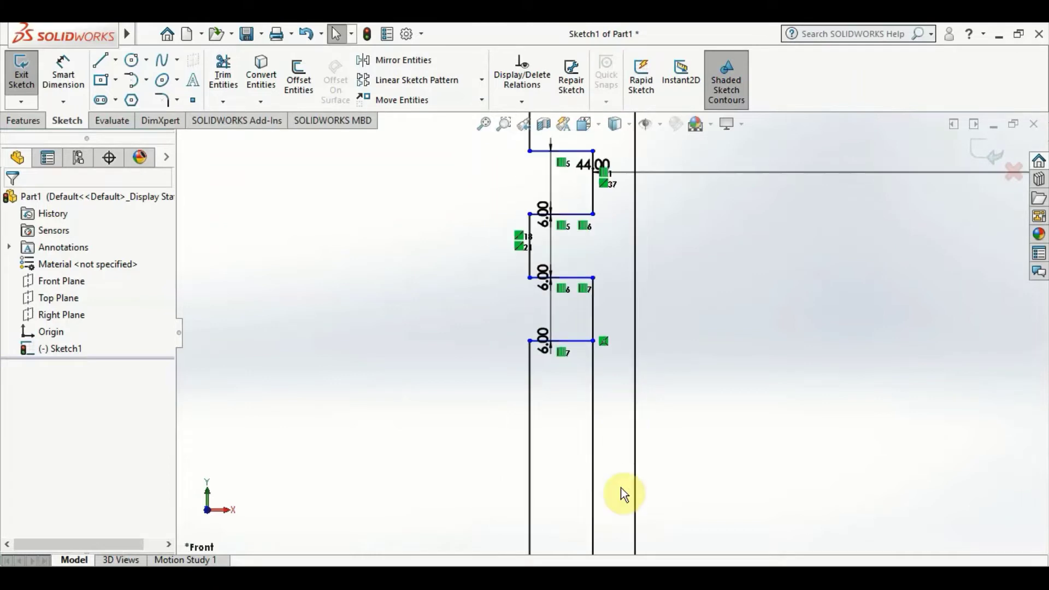
{"action": "scroll", "coordinate": [617, 491], "scroll_direction": "up", "scroll_amount": 2}
{"action": "scroll", "coordinate": [606, 493], "scroll_direction": "up", "scroll_amount": 1}
{"action": "scroll", "coordinate": [605, 500], "scroll_direction": "down", "scroll_amount": 2}
{"action": "scroll", "coordinate": [606, 480], "scroll_direction": "down", "scroll_amount": 1}
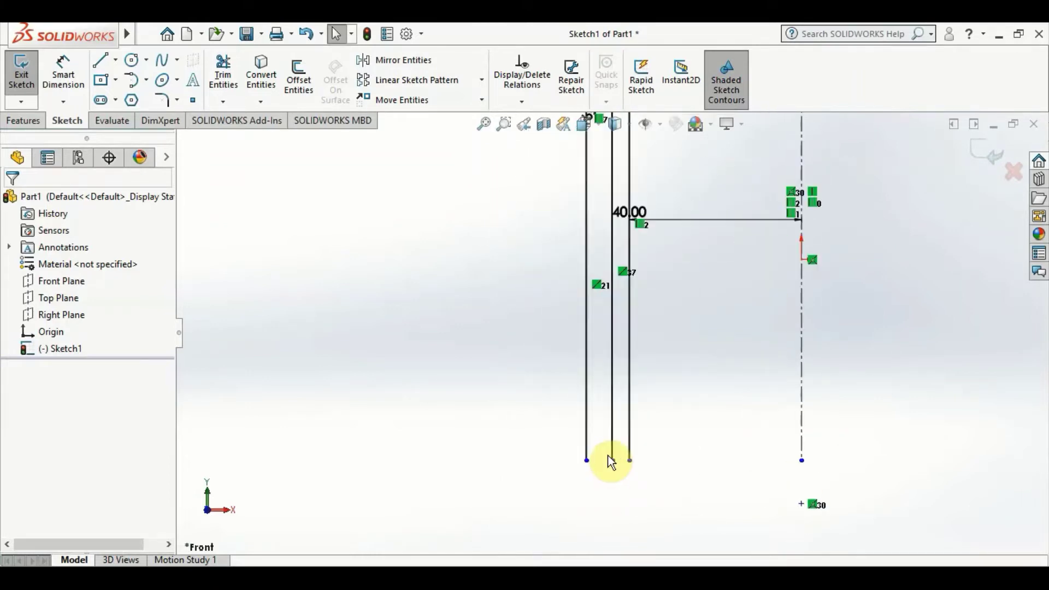
{"action": "scroll", "coordinate": [610, 462], "scroll_direction": "down", "scroll_amount": 1}
{"action": "scroll", "coordinate": [607, 454], "scroll_direction": "down", "scroll_amount": 1}
{"action": "scroll", "coordinate": [605, 446], "scroll_direction": "down", "scroll_amount": 2}
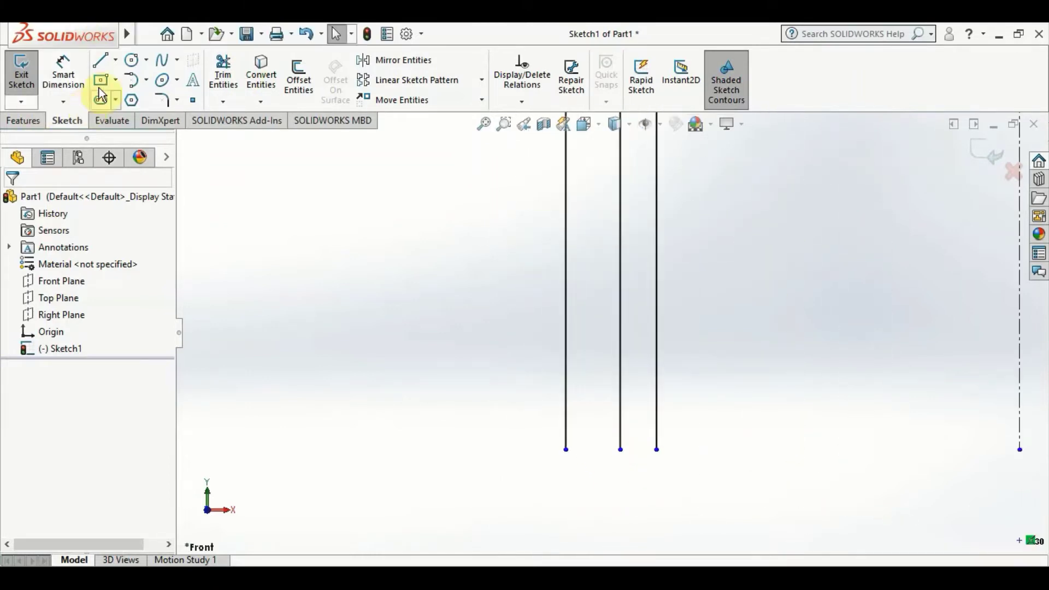
- Start a line at the left wall's bottom end, then cancel it
{"action": "left_click", "coordinate": [100, 59]}
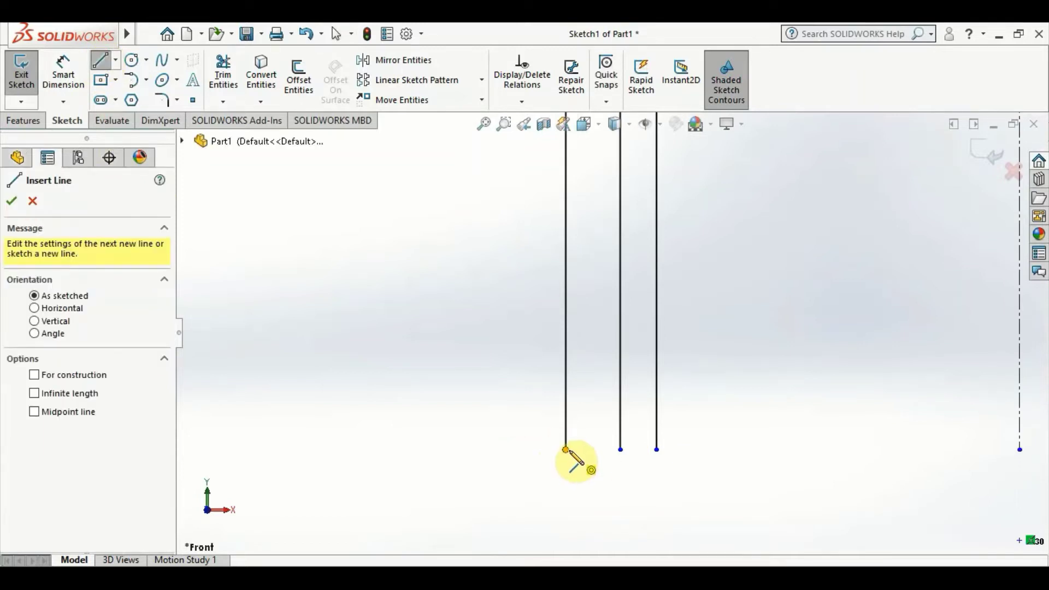
{"action": "left_click", "coordinate": [566, 450]}
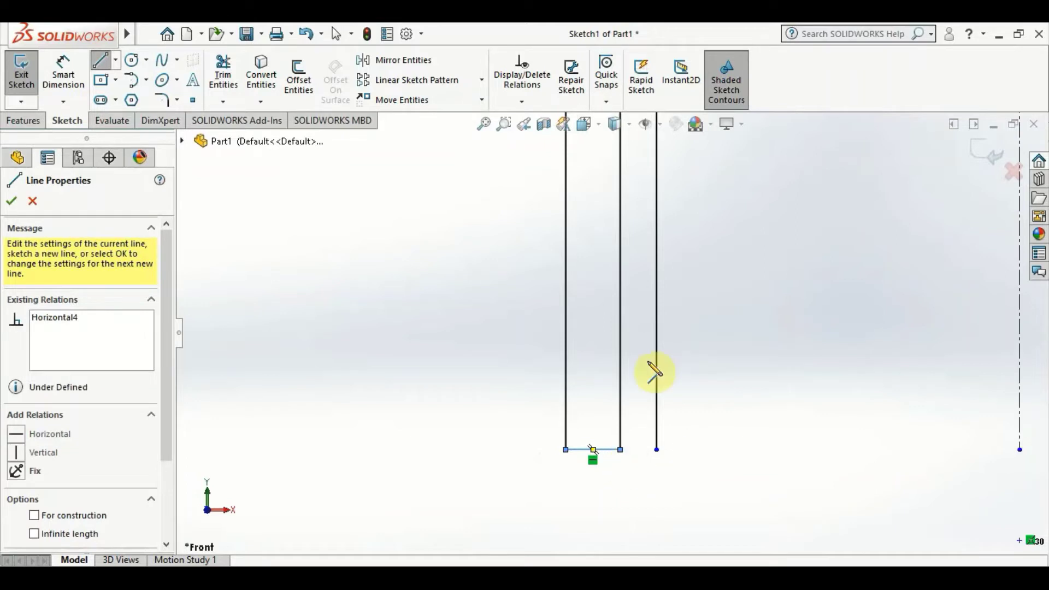
{"action": "scroll", "coordinate": [622, 432], "scroll_direction": "up", "scroll_amount": 2}
{"action": "scroll", "coordinate": [627, 461], "scroll_direction": "up", "scroll_amount": 3}
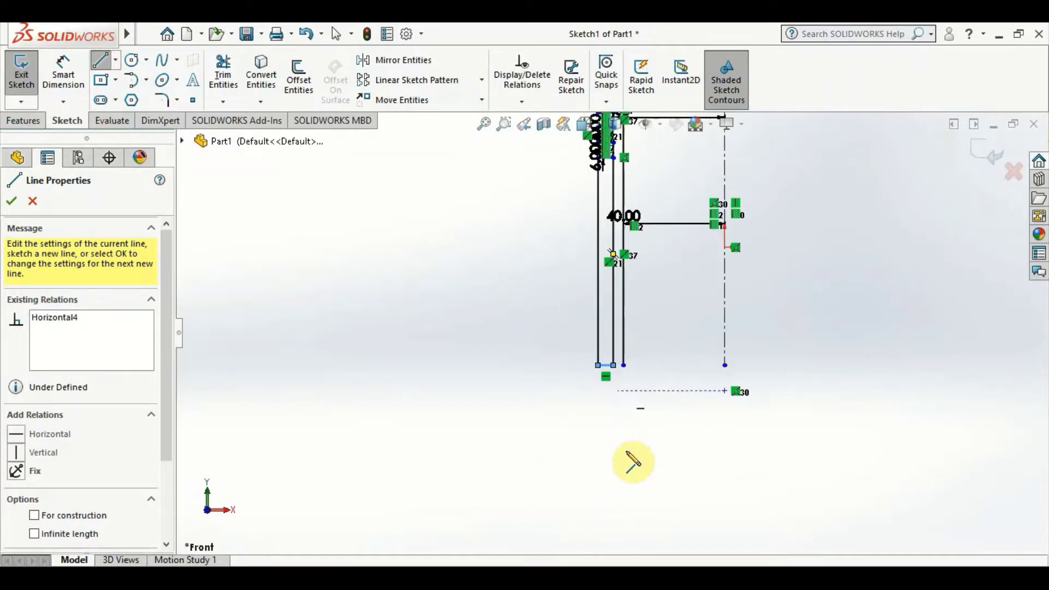
{"action": "scroll", "coordinate": [616, 340], "scroll_direction": "up", "scroll_amount": 2}
{"action": "scroll", "coordinate": [620, 253], "scroll_direction": "down", "scroll_amount": 2}
{"action": "scroll", "coordinate": [629, 224], "scroll_direction": "down", "scroll_amount": 3}
{"action": "scroll", "coordinate": [629, 224], "scroll_direction": "down", "scroll_amount": 2}
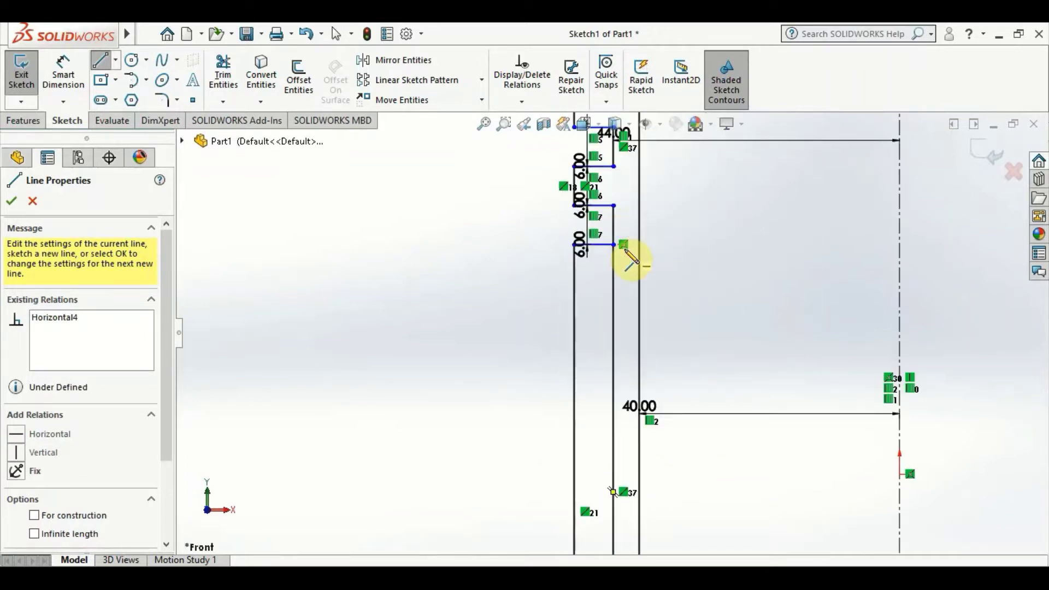
{"action": "scroll", "coordinate": [628, 253], "scroll_direction": "down", "scroll_amount": 2}
{"action": "key", "text": "Escape"}
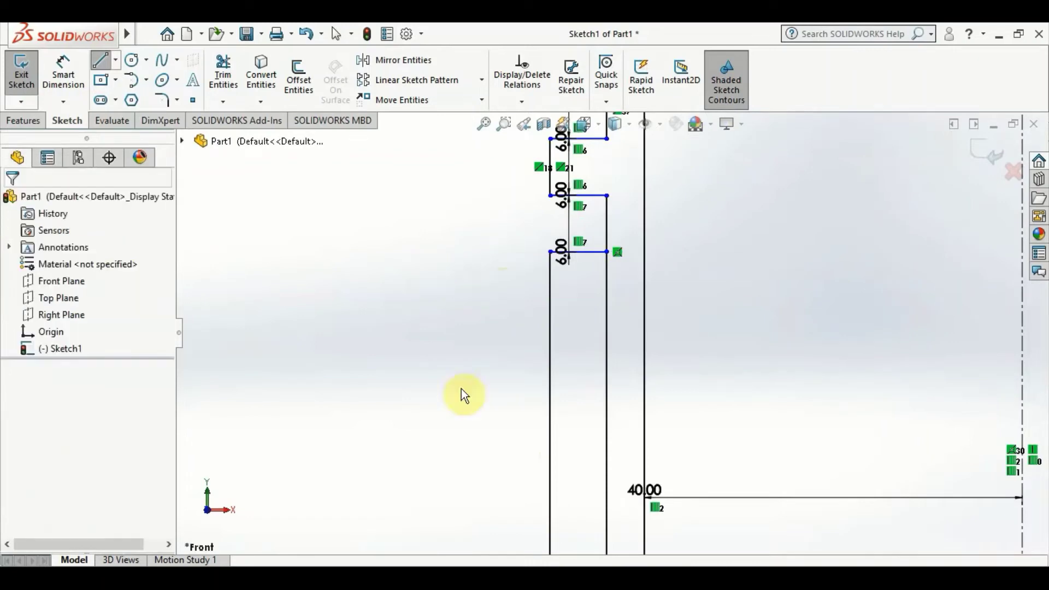
- Draw a horizontal line across the three wall bottoms, overhanging both sides
{"action": "scroll", "coordinate": [648, 385], "scroll_direction": "down", "scroll_amount": 2}
{"action": "scroll", "coordinate": [642, 380], "scroll_direction": "up", "scroll_amount": 1}
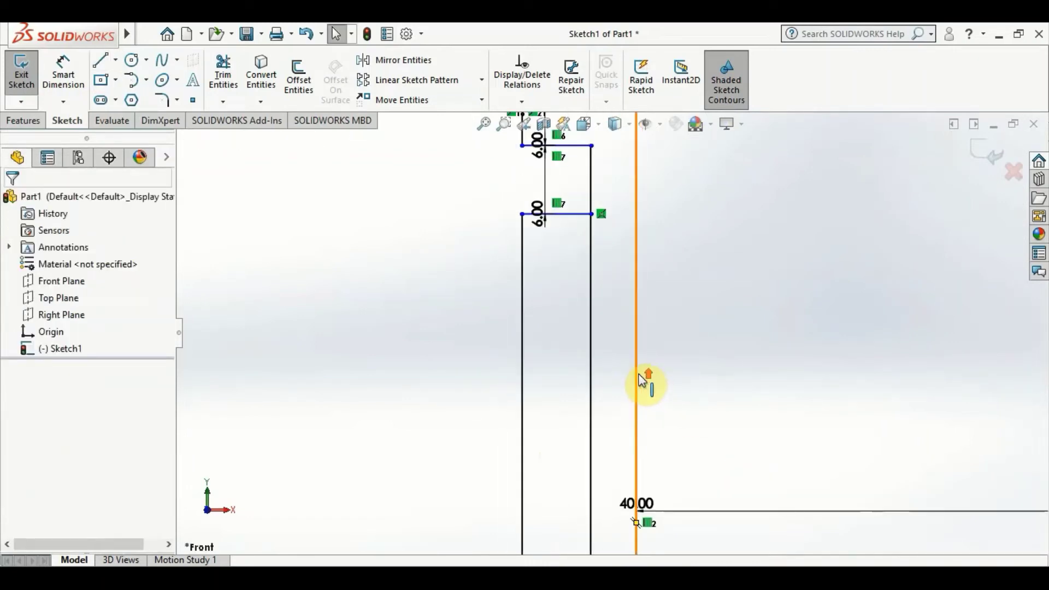
{"action": "scroll", "coordinate": [647, 421], "scroll_direction": "up", "scroll_amount": 3}
{"action": "scroll", "coordinate": [639, 470], "scroll_direction": "up", "scroll_amount": 2}
{"action": "scroll", "coordinate": [605, 454], "scroll_direction": "down", "scroll_amount": 2}
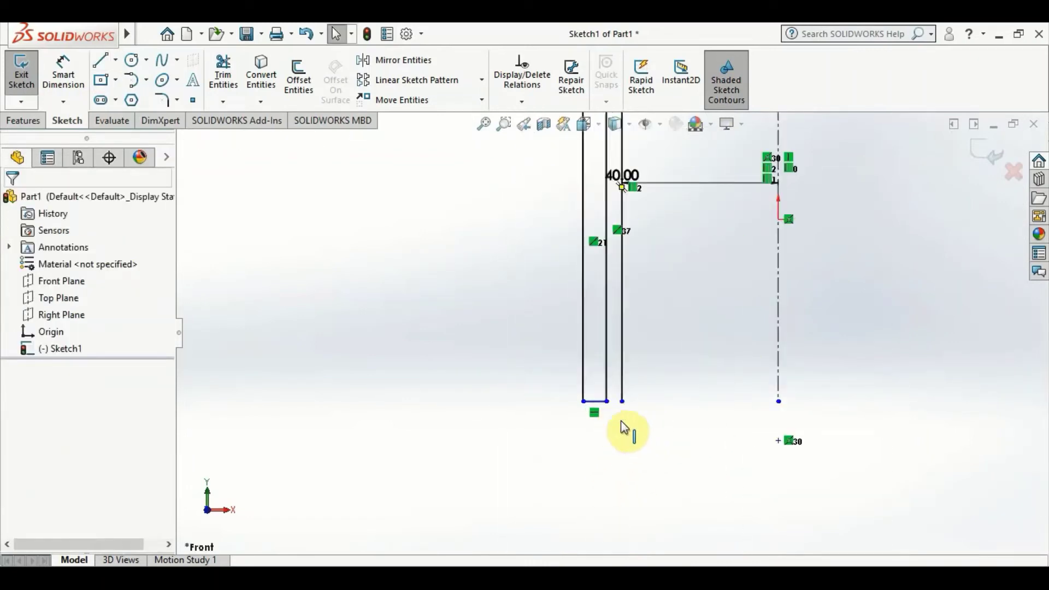
{"action": "scroll", "coordinate": [622, 421], "scroll_direction": "down", "scroll_amount": 2}
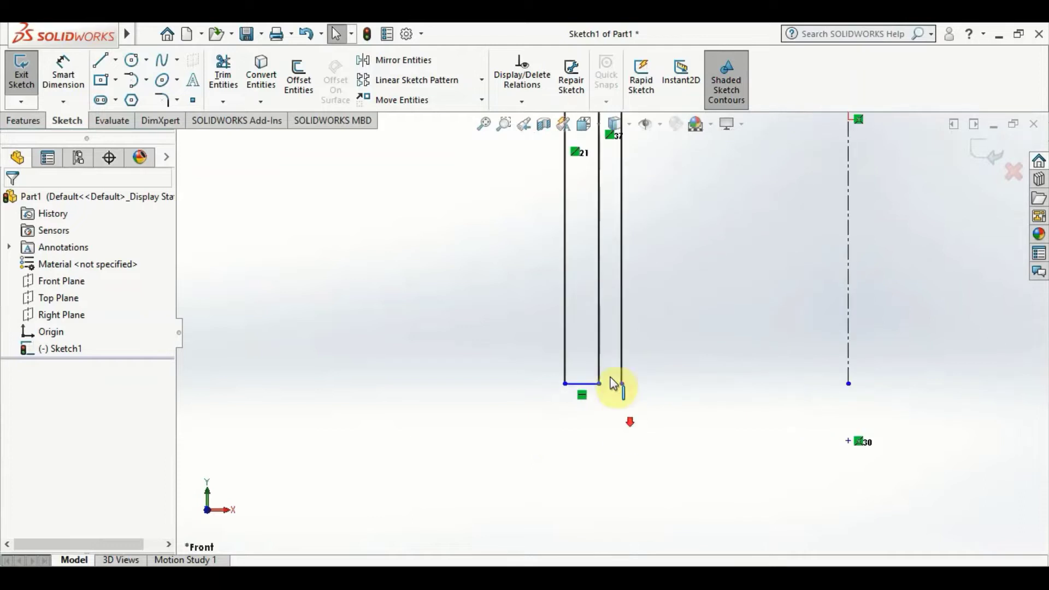
{"action": "left_click", "coordinate": [101, 60]}
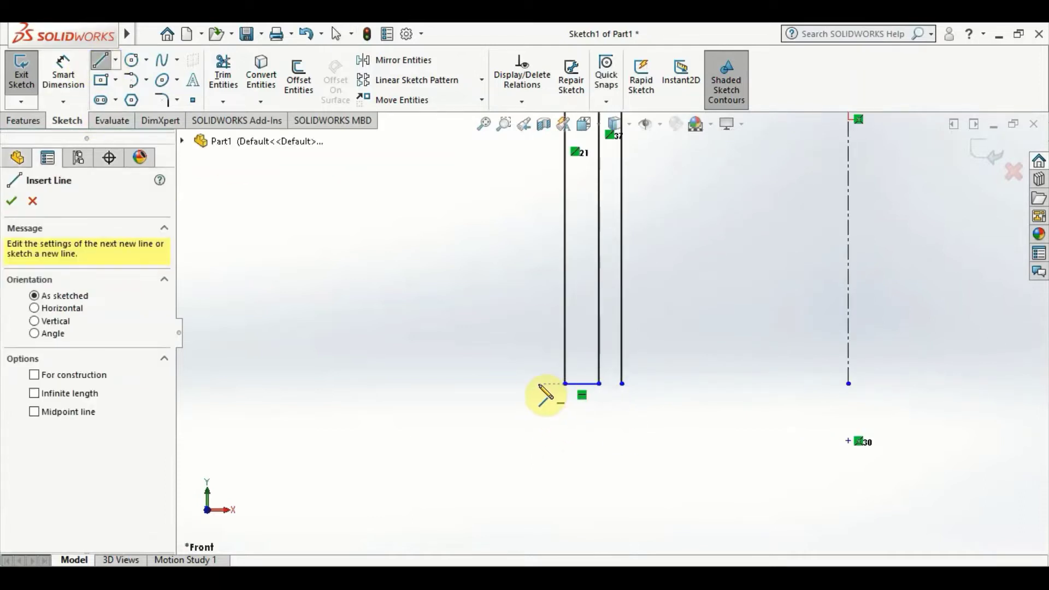
{"action": "left_click", "coordinate": [538, 384]}
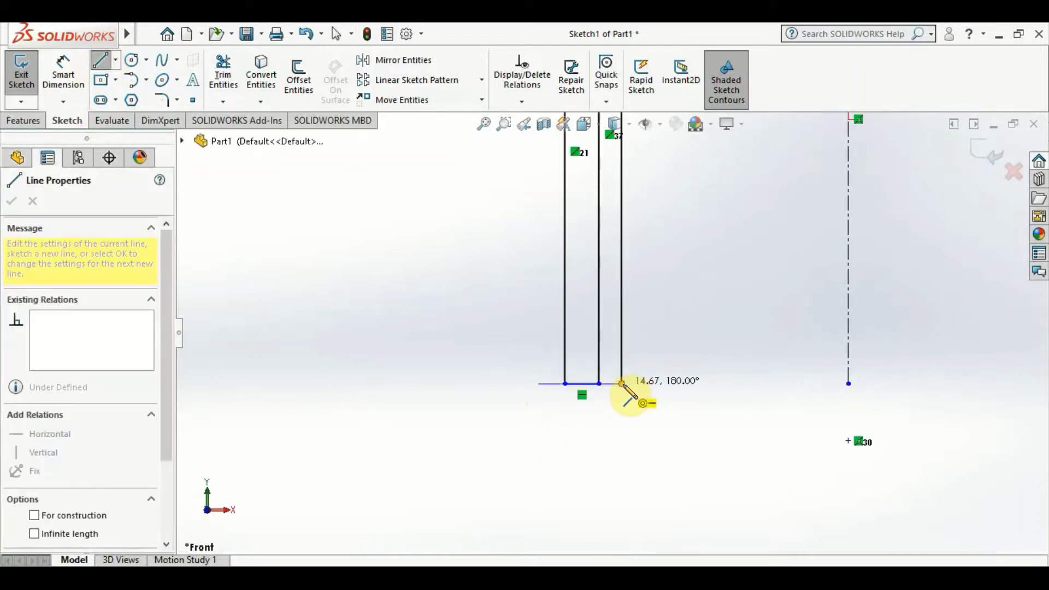
{"action": "left_click", "coordinate": [652, 383]}
{"action": "key", "text": "Escape"}
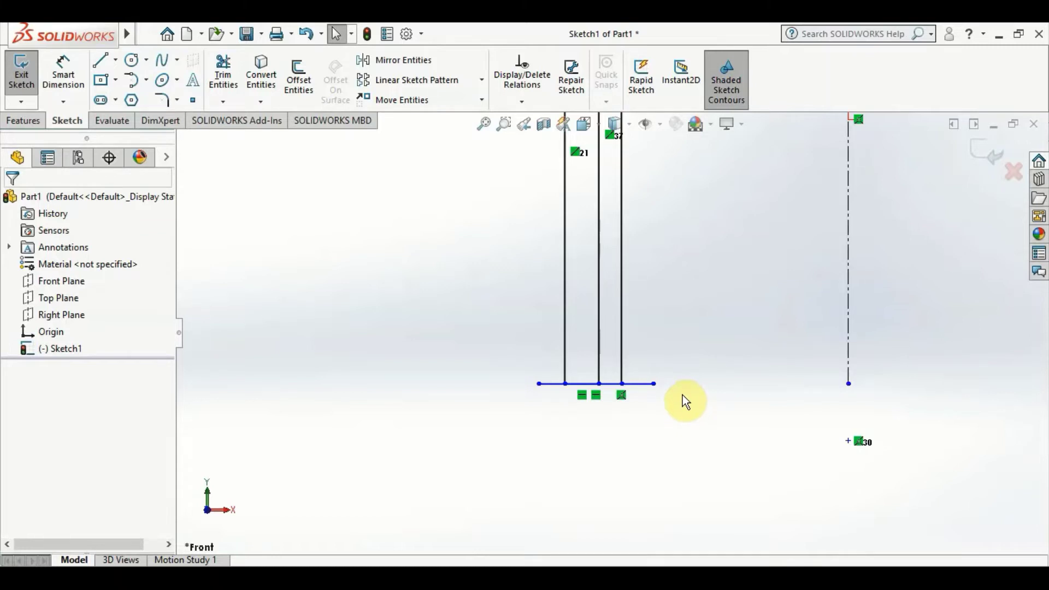
{"action": "left_click", "coordinate": [301, 81]}
{"action": "type", "text": "7"}
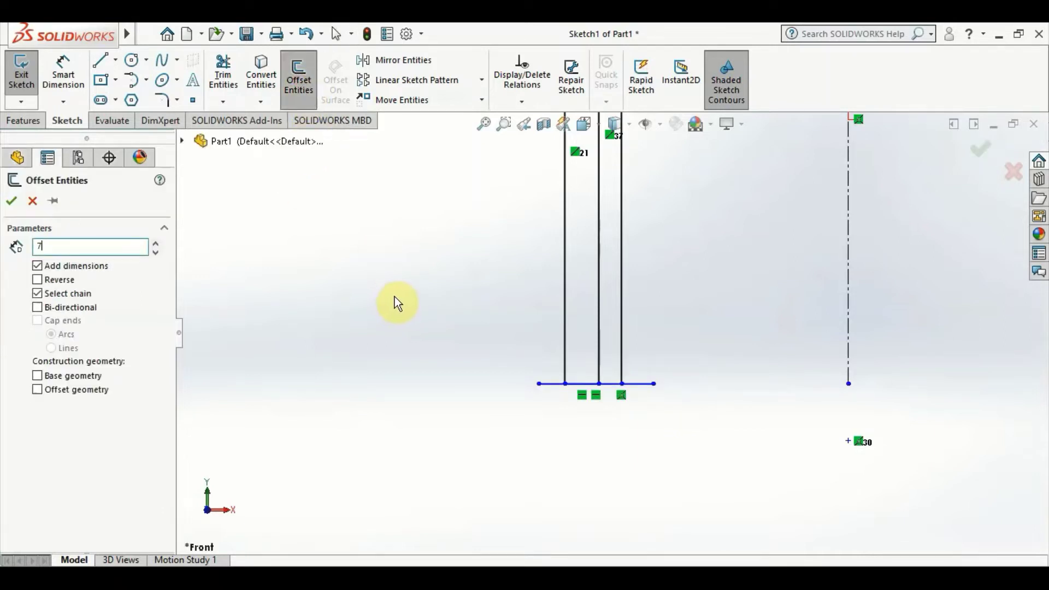
{"action": "type", "text": "3"}
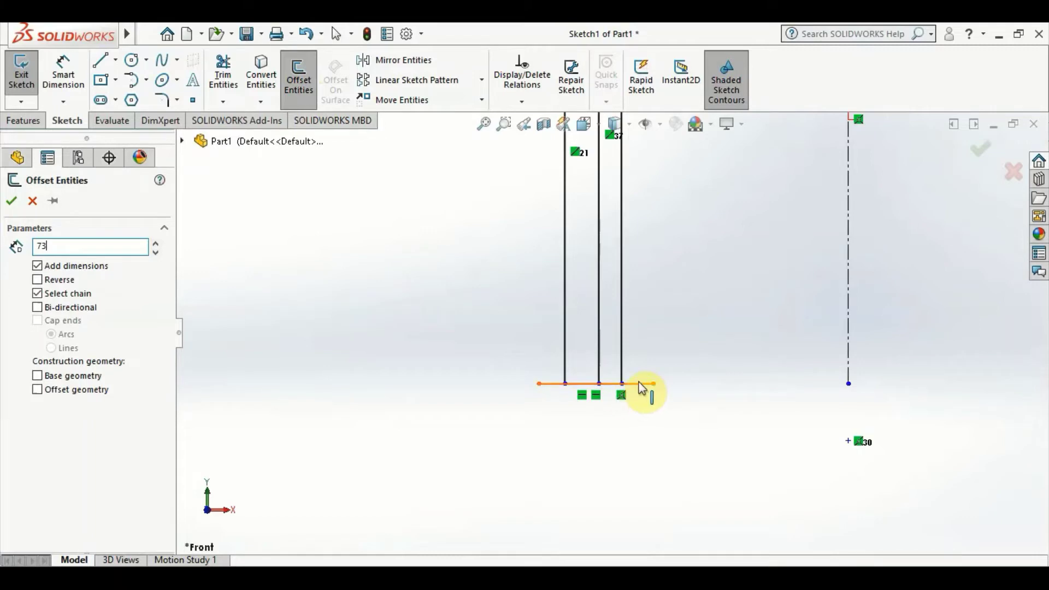
{"action": "left_click", "coordinate": [642, 389]}
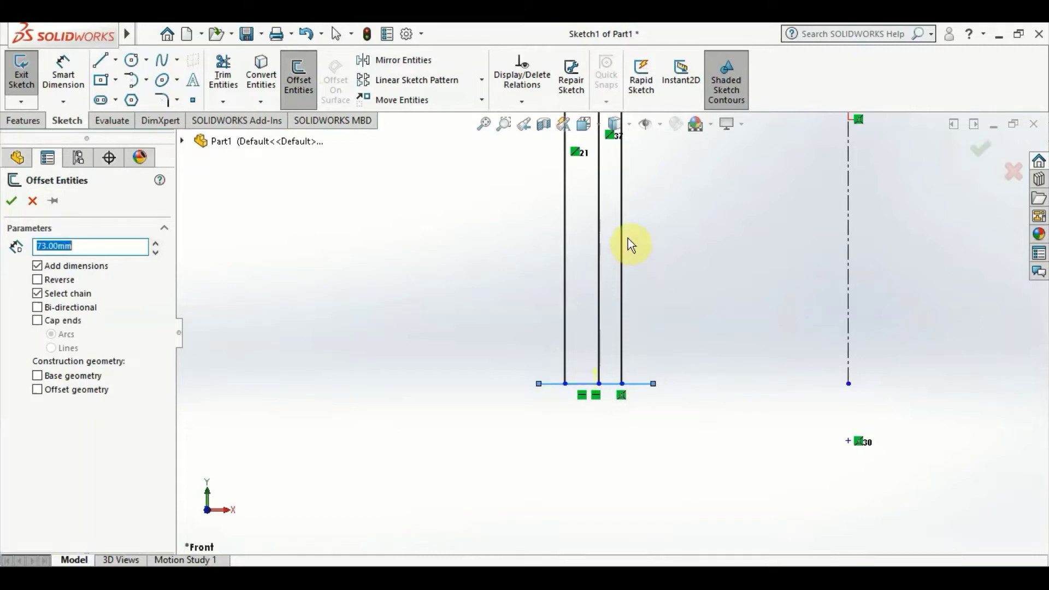
{"action": "scroll", "coordinate": [634, 251], "scroll_direction": "up", "scroll_amount": 2}
{"action": "scroll", "coordinate": [651, 283], "scroll_direction": "up", "scroll_amount": 2}
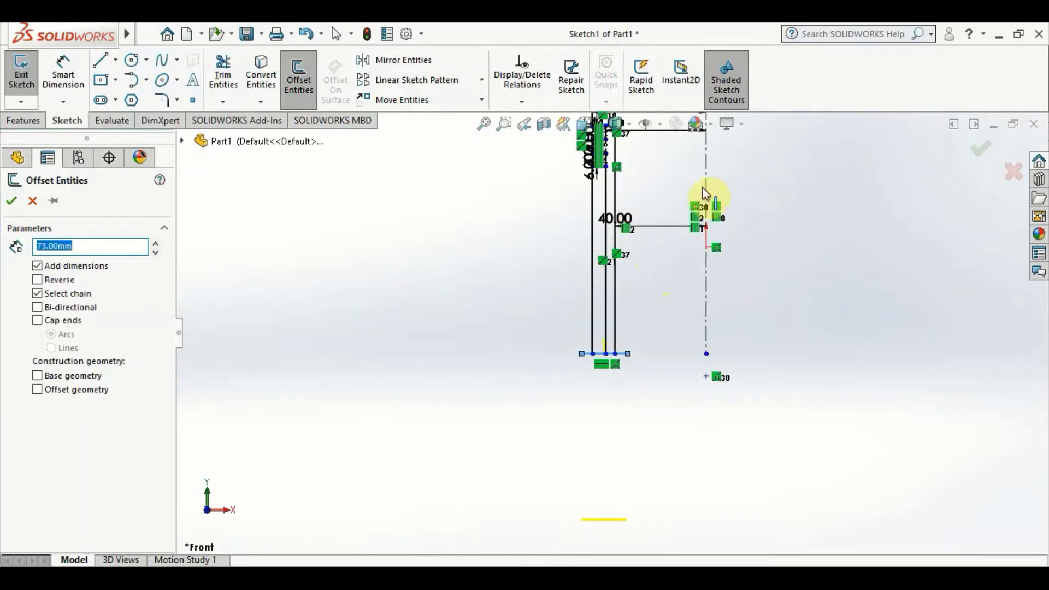
{"action": "scroll", "coordinate": [623, 149], "scroll_direction": "down", "scroll_amount": 2}
{"action": "scroll", "coordinate": [624, 149], "scroll_direction": "down", "scroll_amount": 2}
{"action": "scroll", "coordinate": [601, 252], "scroll_direction": "down", "scroll_amount": 1}
{"action": "scroll", "coordinate": [598, 410], "scroll_direction": "down", "scroll_amount": 1}
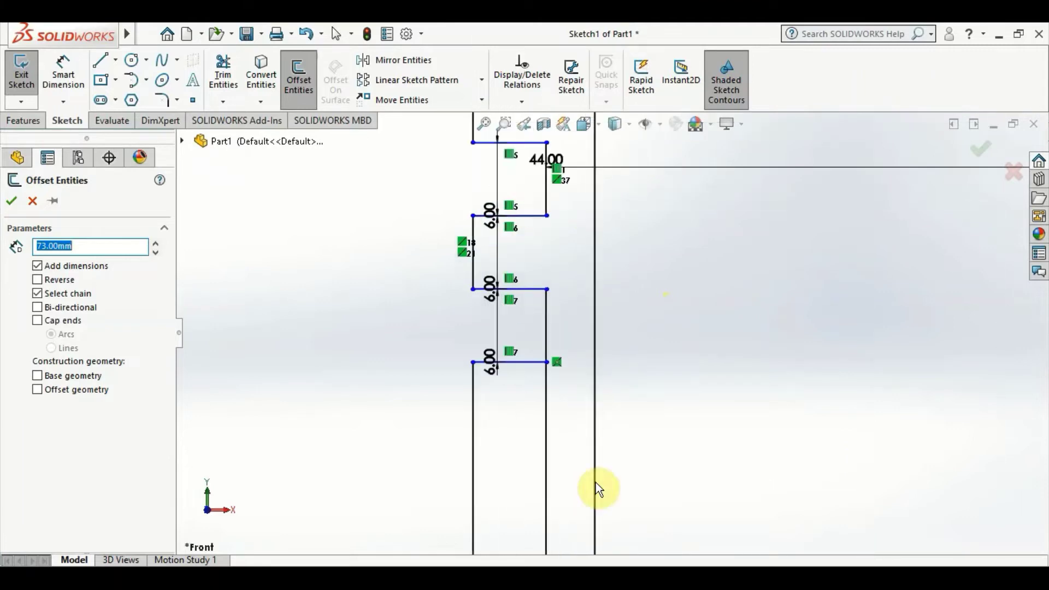
{"action": "left_click", "coordinate": [660, 404]}
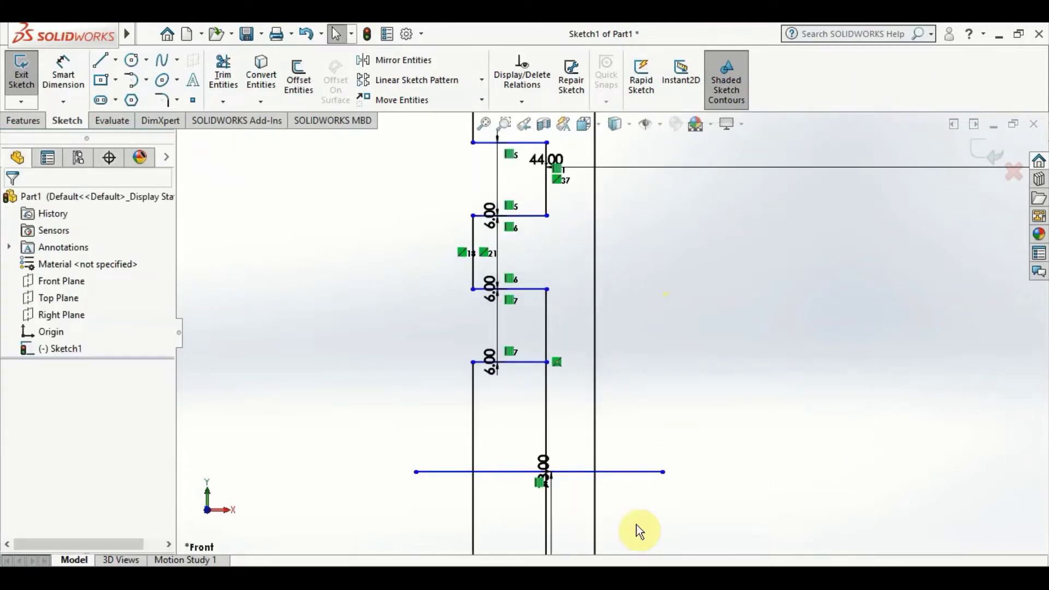
{"action": "scroll", "coordinate": [601, 541], "scroll_direction": "down", "scroll_amount": 1}
{"action": "scroll", "coordinate": [568, 525], "scroll_direction": "down", "scroll_amount": 1}
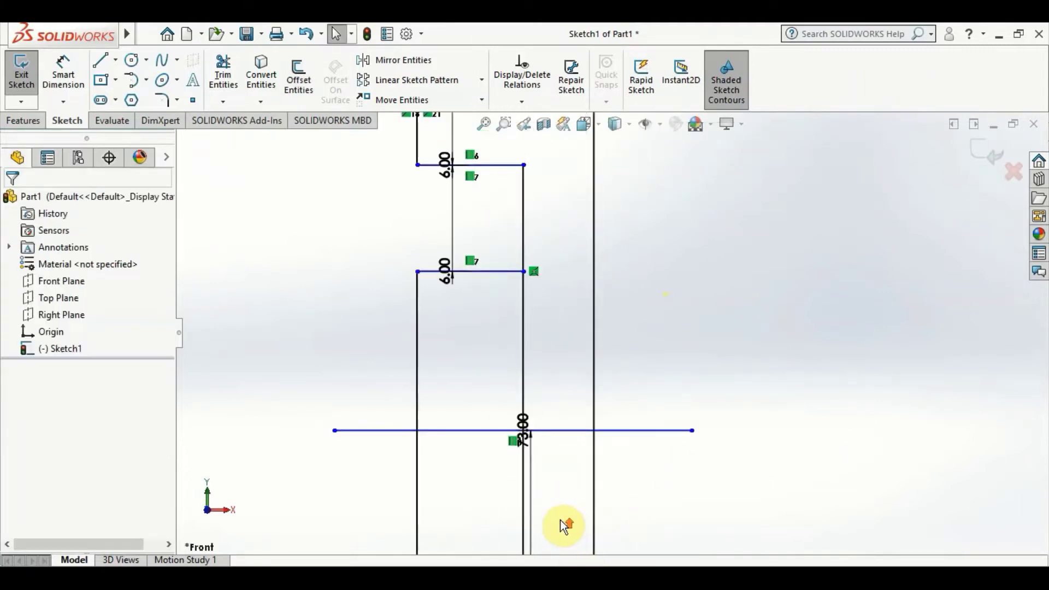
{"action": "scroll", "coordinate": [566, 525], "scroll_direction": "up", "scroll_amount": 3}
{"action": "scroll", "coordinate": [563, 519], "scroll_direction": "up", "scroll_amount": 1}
{"action": "scroll", "coordinate": [602, 389], "scroll_direction": "up", "scroll_amount": 2}
{"action": "scroll", "coordinate": [579, 335], "scroll_direction": "down", "scroll_amount": 3}
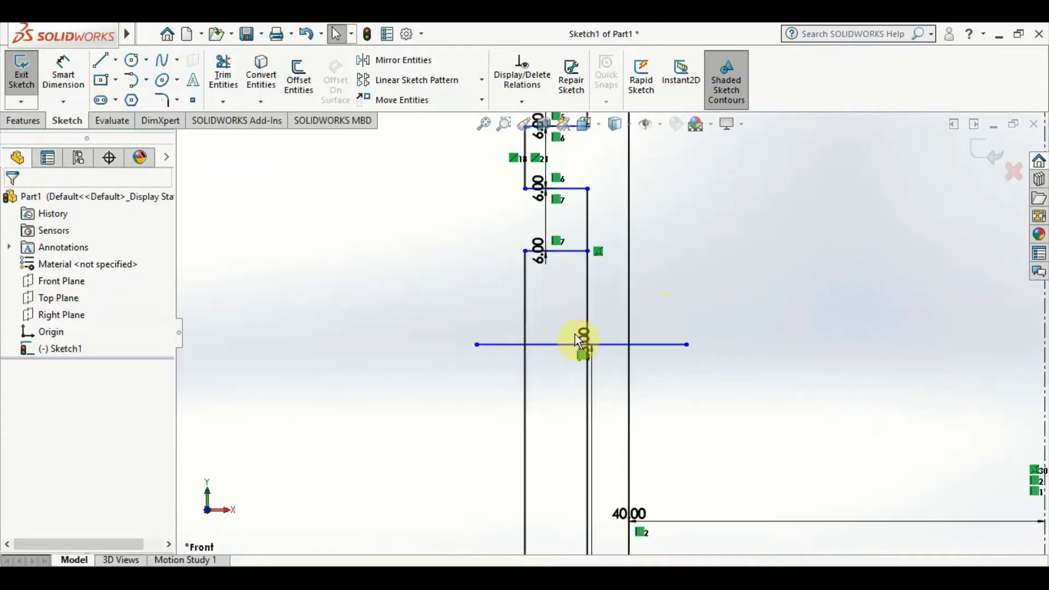
{"action": "scroll", "coordinate": [609, 361], "scroll_direction": "down", "scroll_amount": 2}
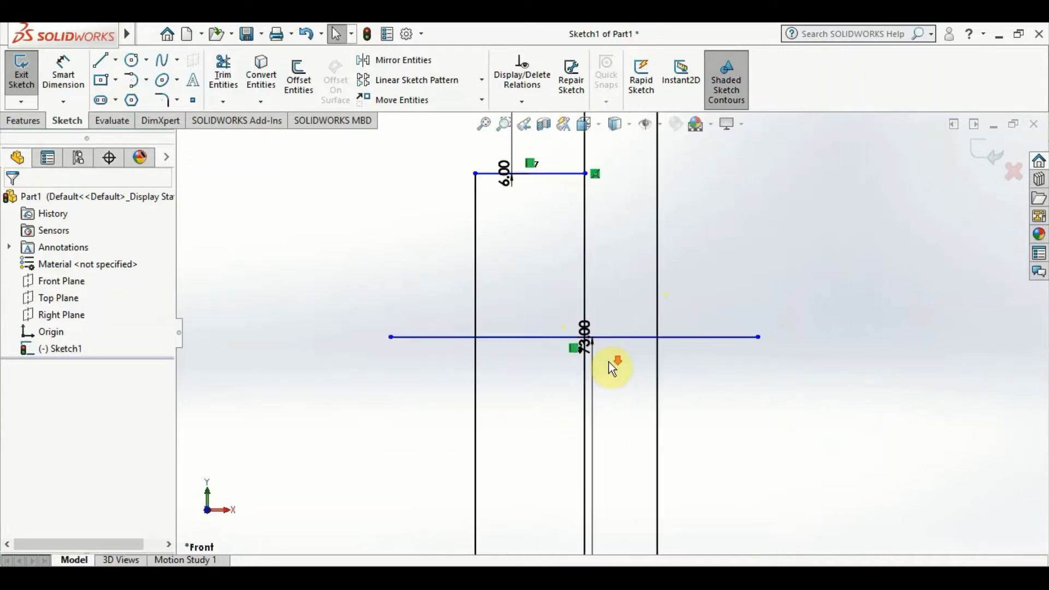
- Trim the extra vertical and horizontal pieces and delete the short leftover line
{"action": "left_click", "coordinate": [224, 65]}
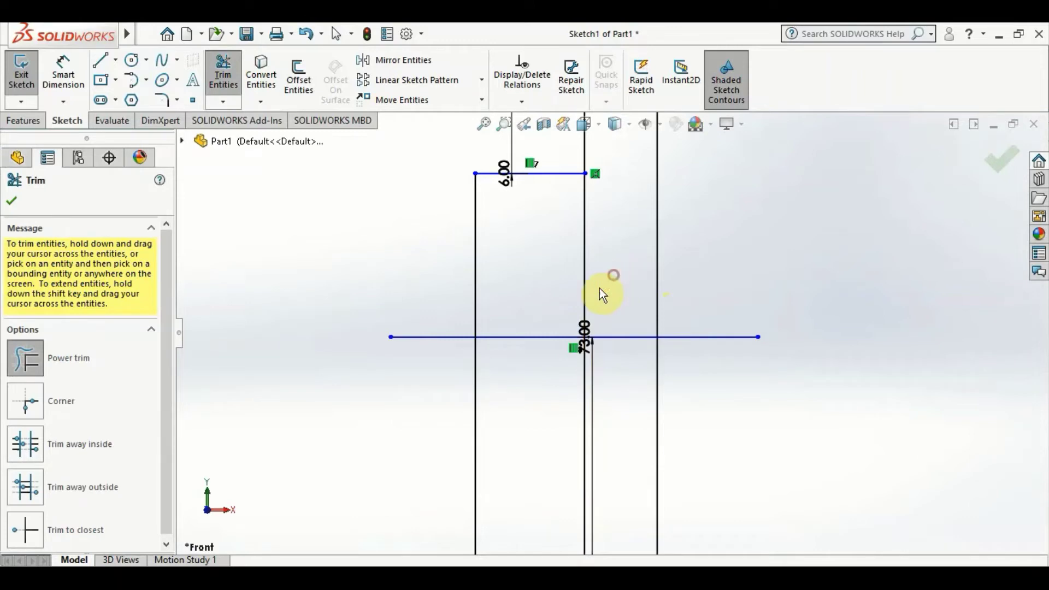
{"action": "mouse_move", "coordinate": [601, 295]}
{"action": "left_mouse_down"}
{"action": "mouse_move", "coordinate": [550, 351]}
{"action": "mouse_move", "coordinate": [543, 379]}
{"action": "mouse_move", "coordinate": [375, 328]}
{"action": "left_mouse_up"}
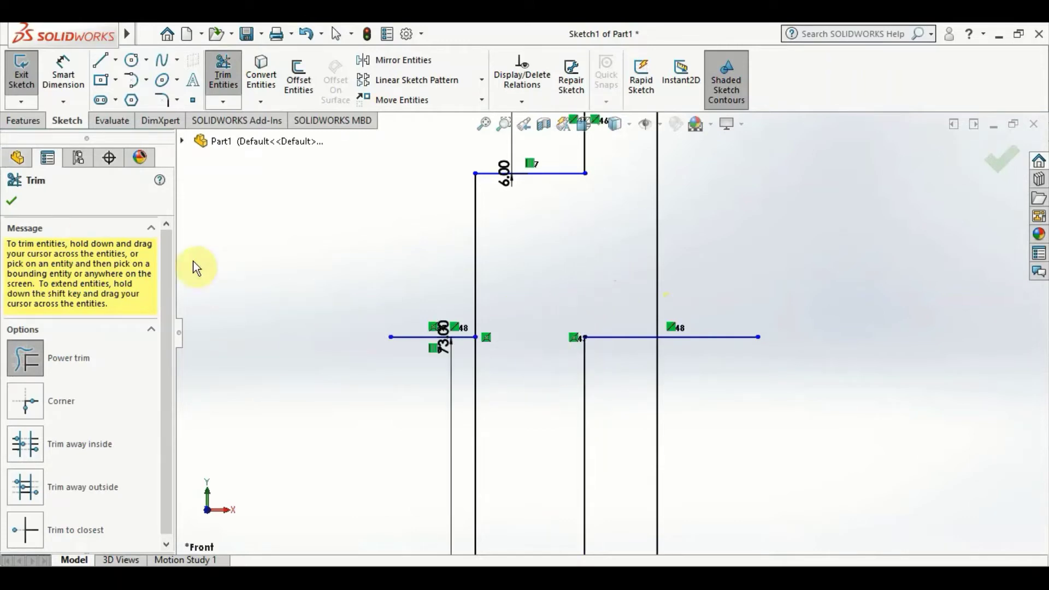
{"action": "left_click", "coordinate": [11, 200]}
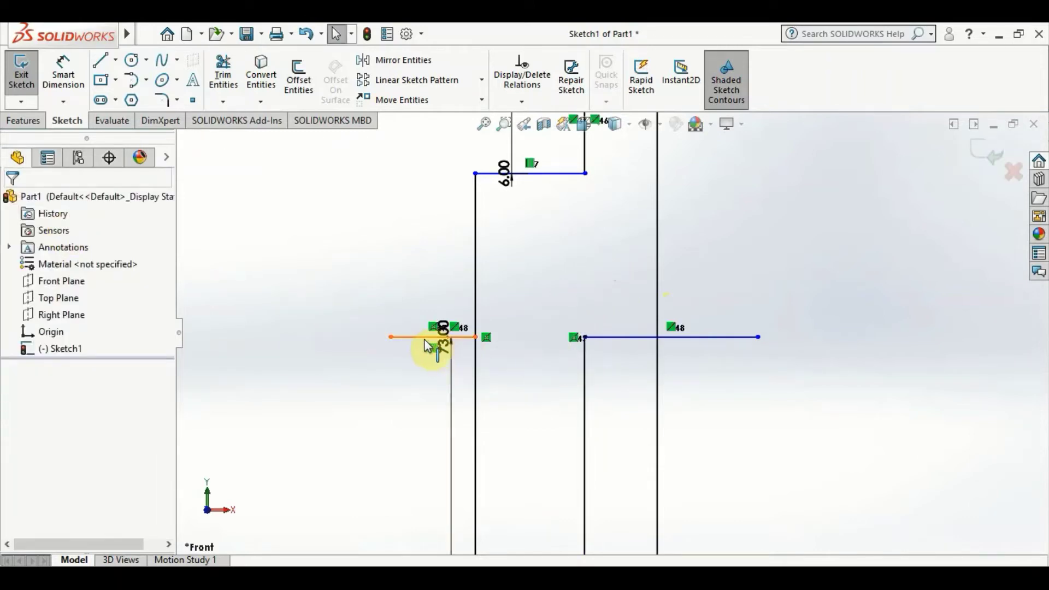
{"action": "right_click", "coordinate": [424, 339]}
{"action": "left_click", "coordinate": [505, 543]}
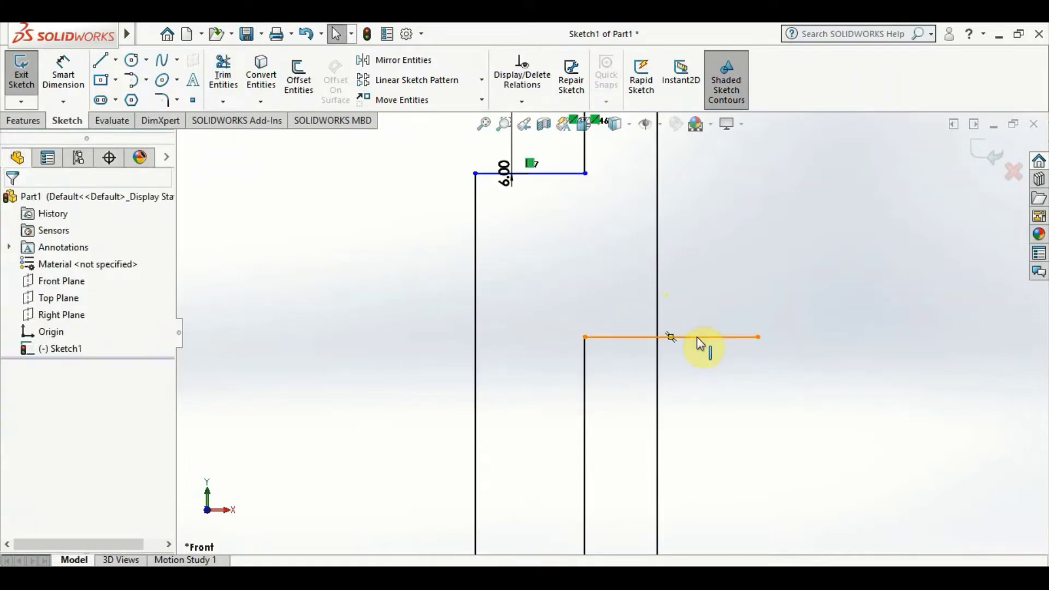
- Trim the right part of the lower line so it ends at the wall
{"action": "left_click", "coordinate": [223, 74]}
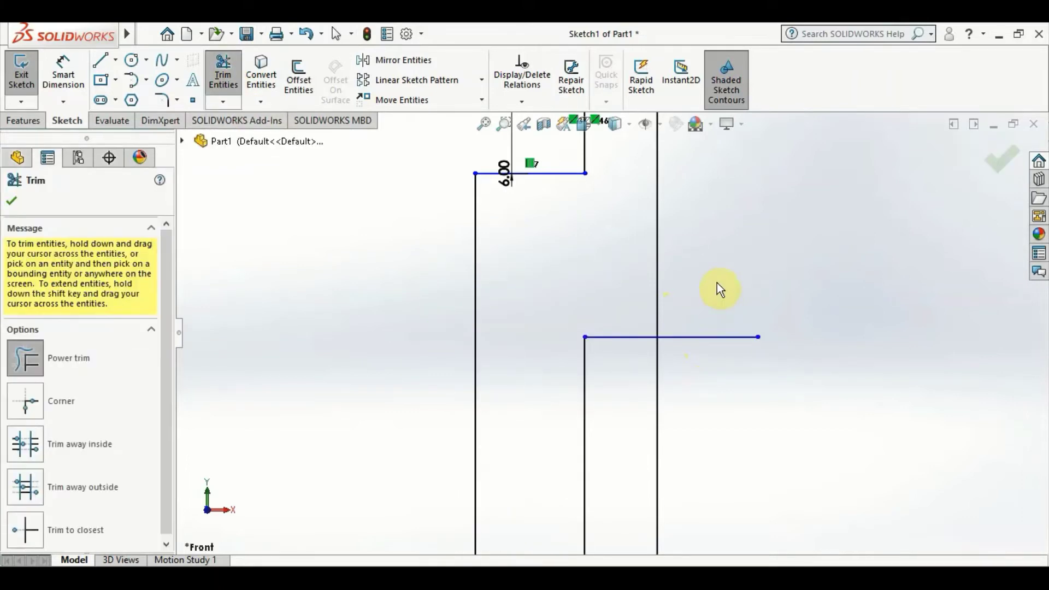
{"action": "left_click_drag", "start_coordinate": [706, 266], "coordinate": [635, 427]}
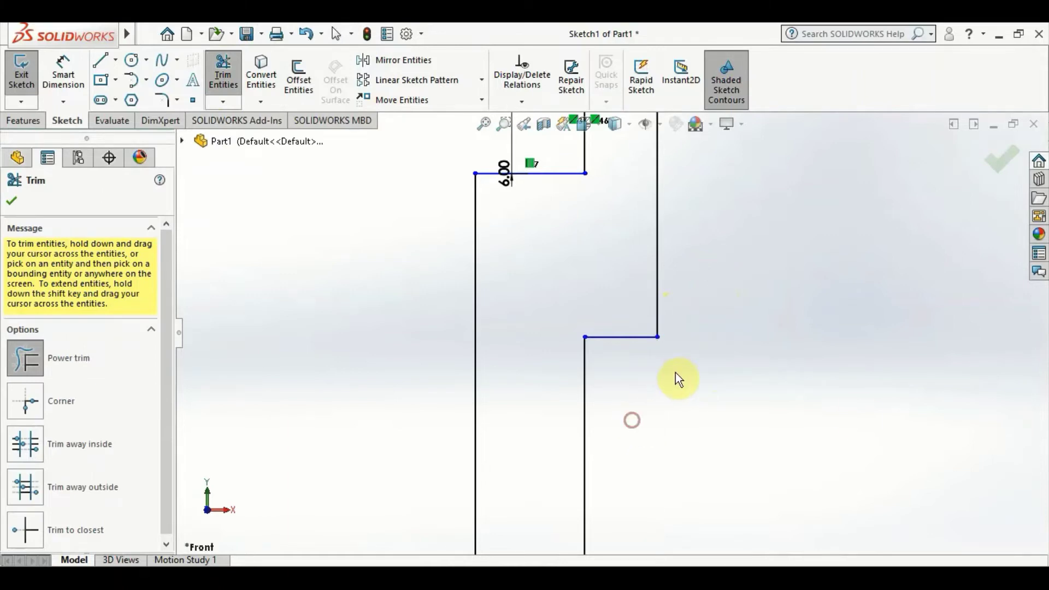
{"action": "left_click", "coordinate": [998, 167]}
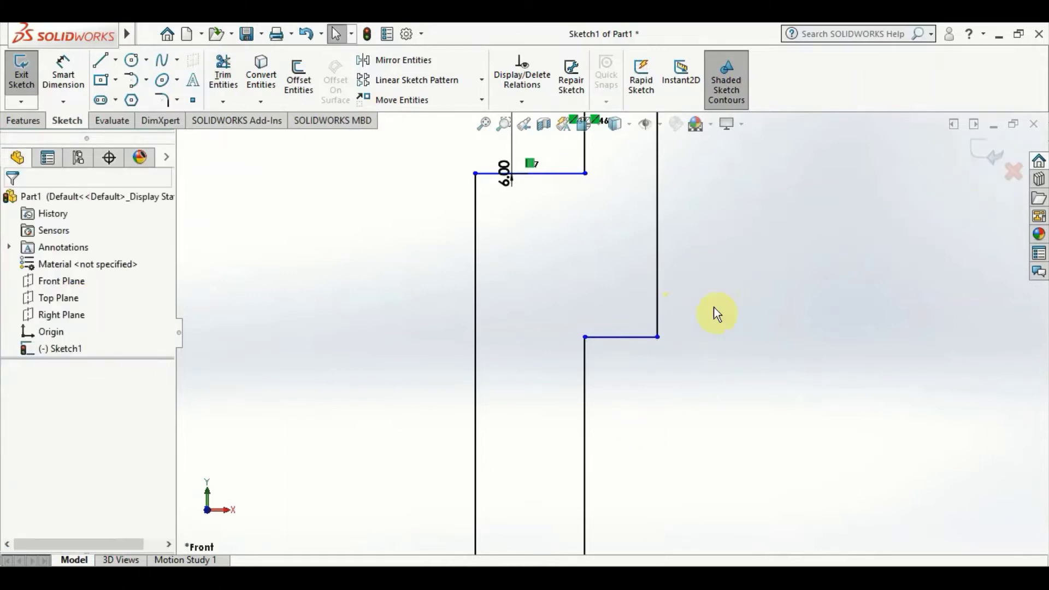
{"action": "scroll", "coordinate": [711, 316], "scroll_direction": "up", "scroll_amount": 2}
{"action": "scroll", "coordinate": [694, 377], "scroll_direction": "up", "scroll_amount": 2}
{"action": "scroll", "coordinate": [683, 416], "scroll_direction": "up", "scroll_amount": 2}
{"action": "scroll", "coordinate": [623, 459], "scroll_direction": "down", "scroll_amount": 2}
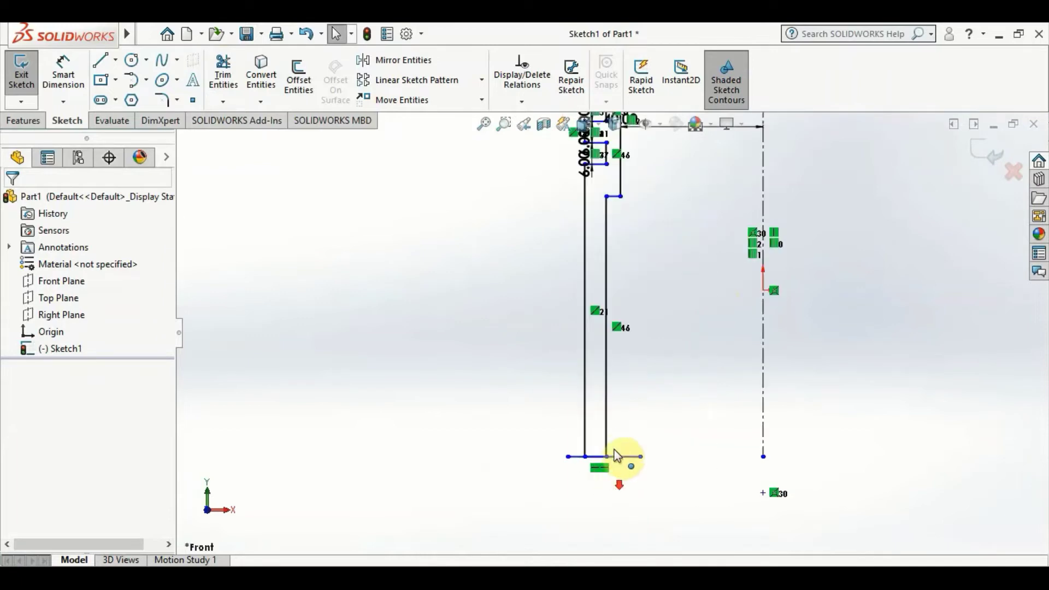
{"action": "scroll", "coordinate": [621, 431], "scroll_direction": "down", "scroll_amount": 2}
{"action": "scroll", "coordinate": [615, 431], "scroll_direction": "down", "scroll_amount": 2}
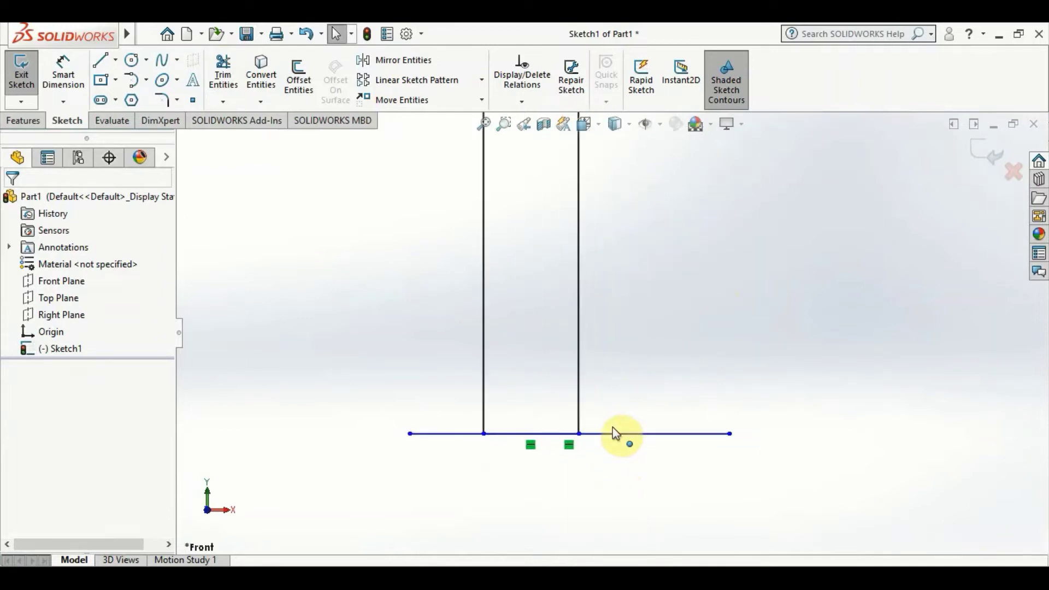
- Delete the overhanging ends of the bottom horizontal line
{"action": "right_click", "coordinate": [643, 434]}
{"action": "left_click", "coordinate": [697, 541]}
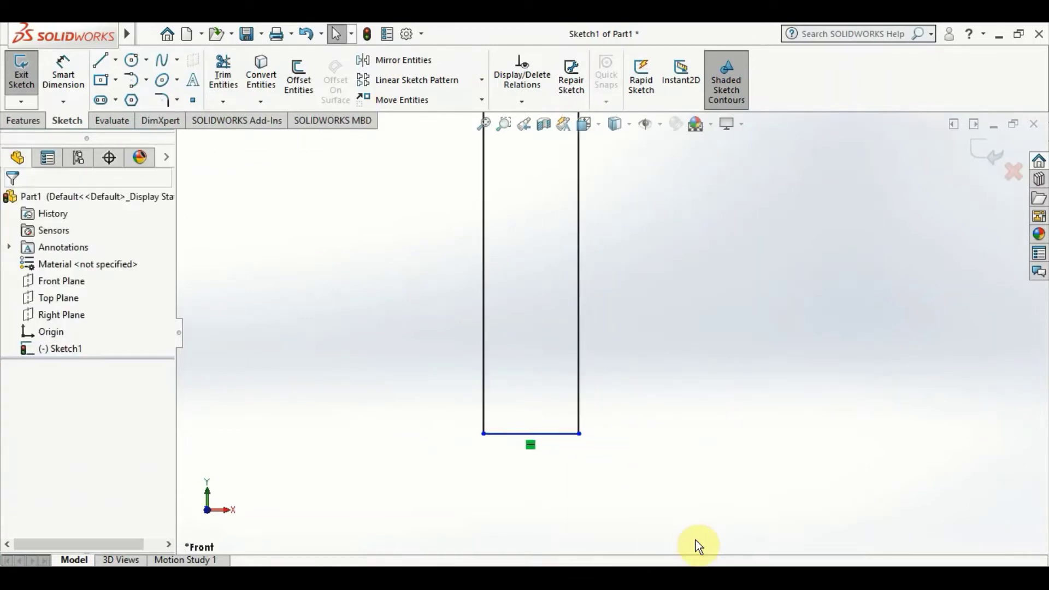
{"action": "scroll", "coordinate": [664, 478], "scroll_direction": "up", "scroll_amount": 2}
{"action": "scroll", "coordinate": [650, 415], "scroll_direction": "up", "scroll_amount": 2}
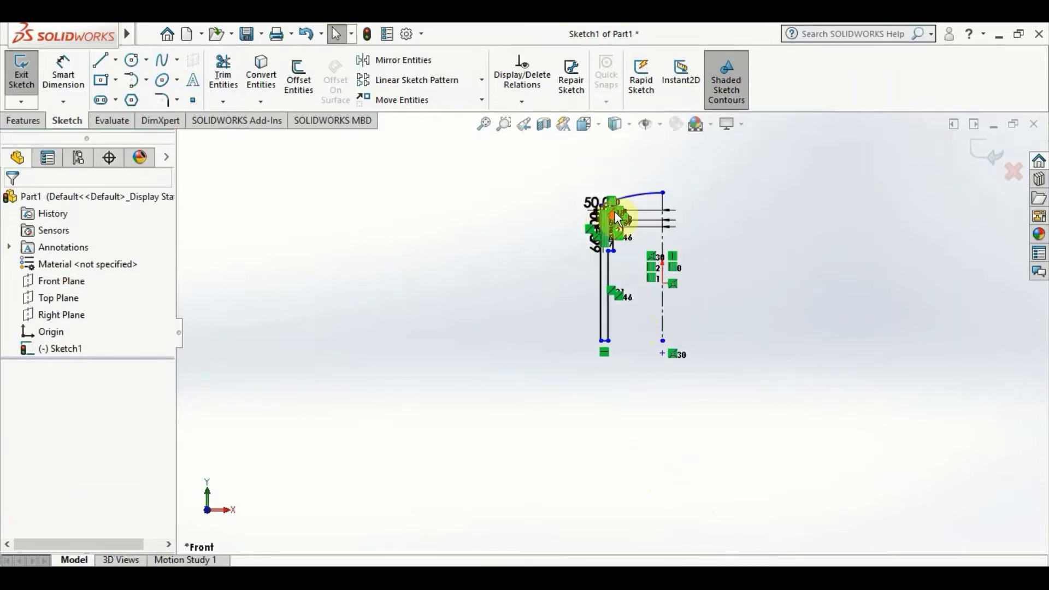
- Start Offset Entities with a 6 mm offset distance
{"action": "scroll", "coordinate": [634, 276], "scroll_direction": "down", "scroll_amount": 1}
{"action": "scroll", "coordinate": [595, 358], "scroll_direction": "down", "scroll_amount": 3}
{"action": "scroll", "coordinate": [599, 350], "scroll_direction": "down", "scroll_amount": 3}
{"action": "scroll", "coordinate": [599, 349], "scroll_direction": "up", "scroll_amount": 3}
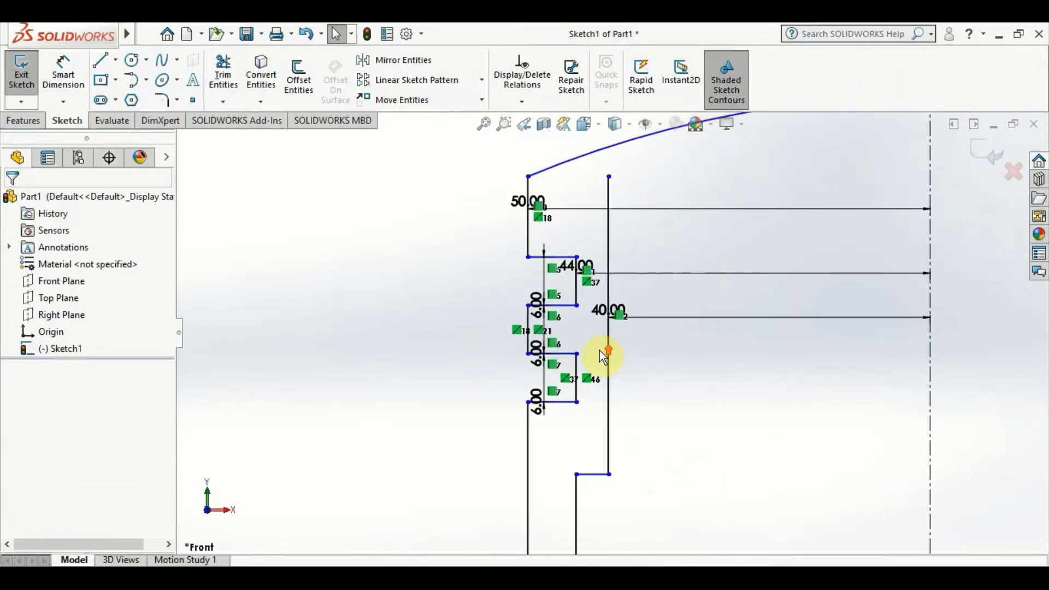
{"action": "scroll", "coordinate": [599, 349], "scroll_direction": "up", "scroll_amount": 4}
{"action": "scroll", "coordinate": [611, 288], "scroll_direction": "down", "scroll_amount": 2}
{"action": "scroll", "coordinate": [560, 304], "scroll_direction": "down", "scroll_amount": 2}
{"action": "scroll", "coordinate": [559, 307], "scroll_direction": "down", "scroll_amount": 1}
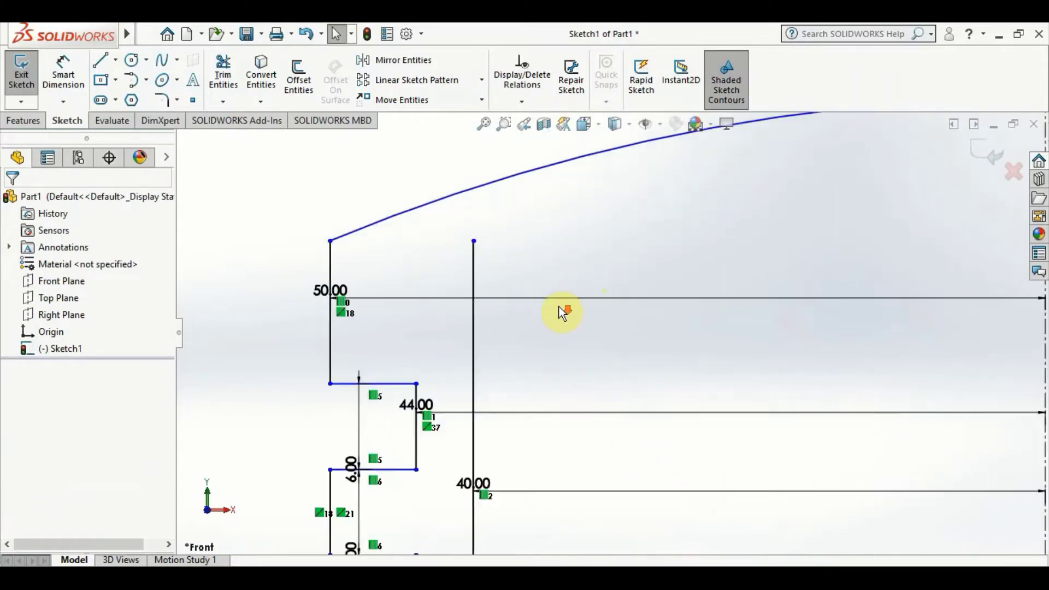
{"action": "scroll", "coordinate": [561, 313], "scroll_direction": "up", "scroll_amount": 2}
{"action": "scroll", "coordinate": [560, 334], "scroll_direction": "up", "scroll_amount": 2}
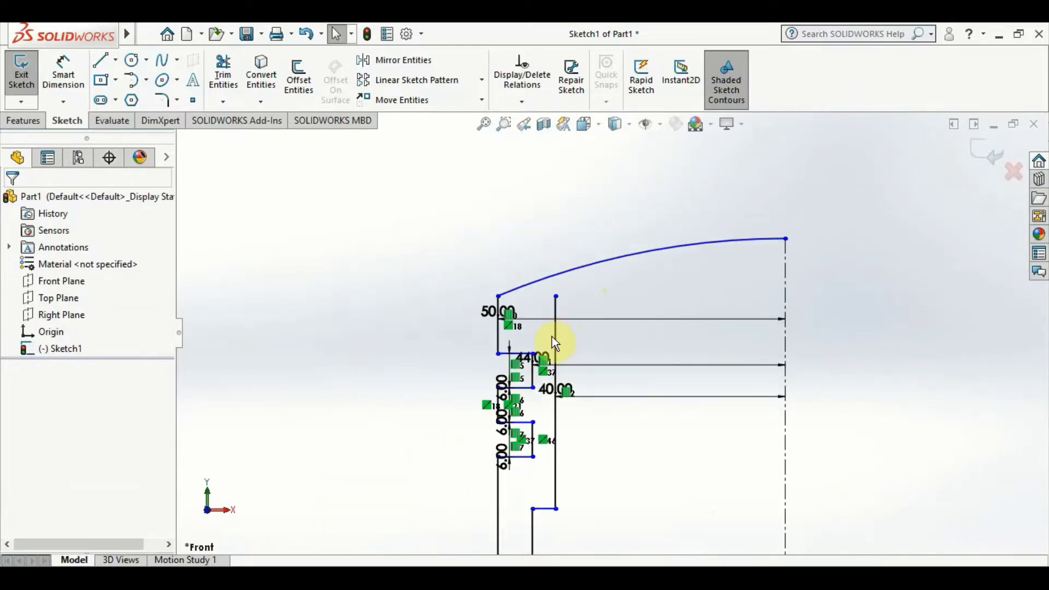
{"action": "scroll", "coordinate": [555, 330], "scroll_direction": "down", "scroll_amount": 2}
{"action": "scroll", "coordinate": [556, 328], "scroll_direction": "down", "scroll_amount": 2}
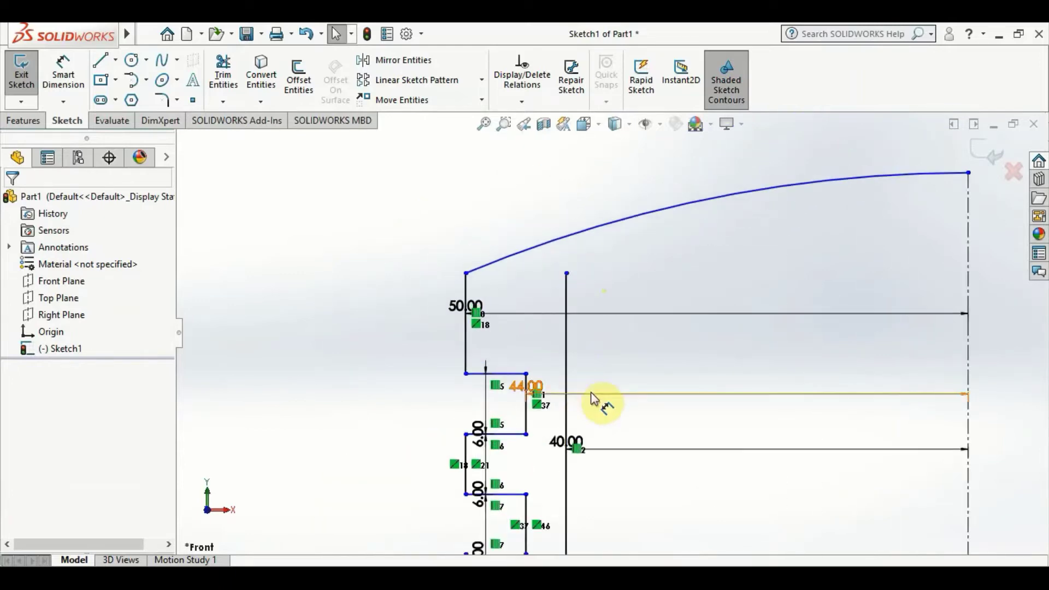
{"action": "left_click", "coordinate": [299, 80]}
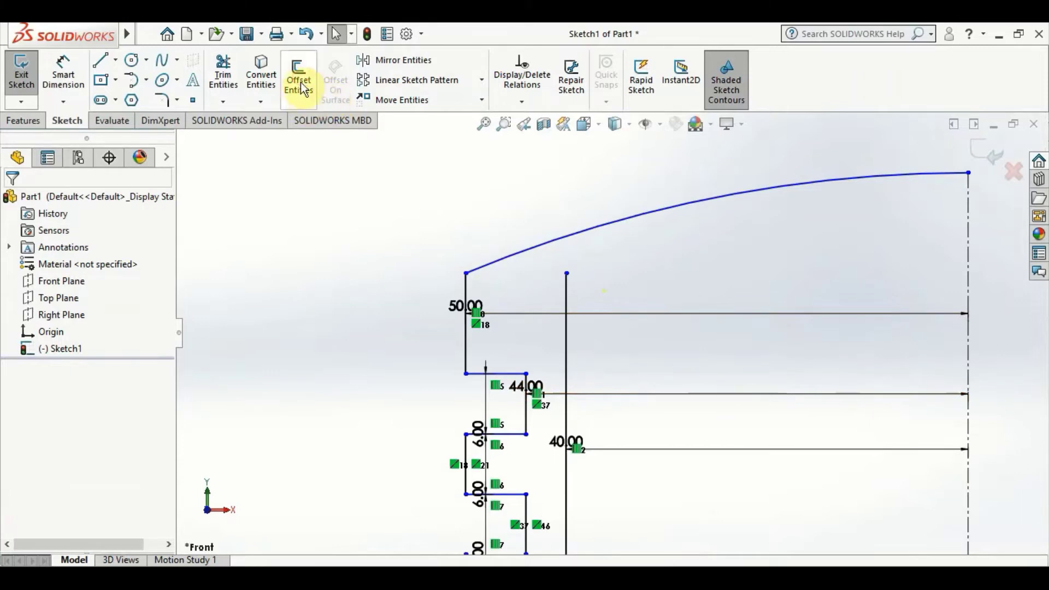
{"action": "type", "text": "6"}
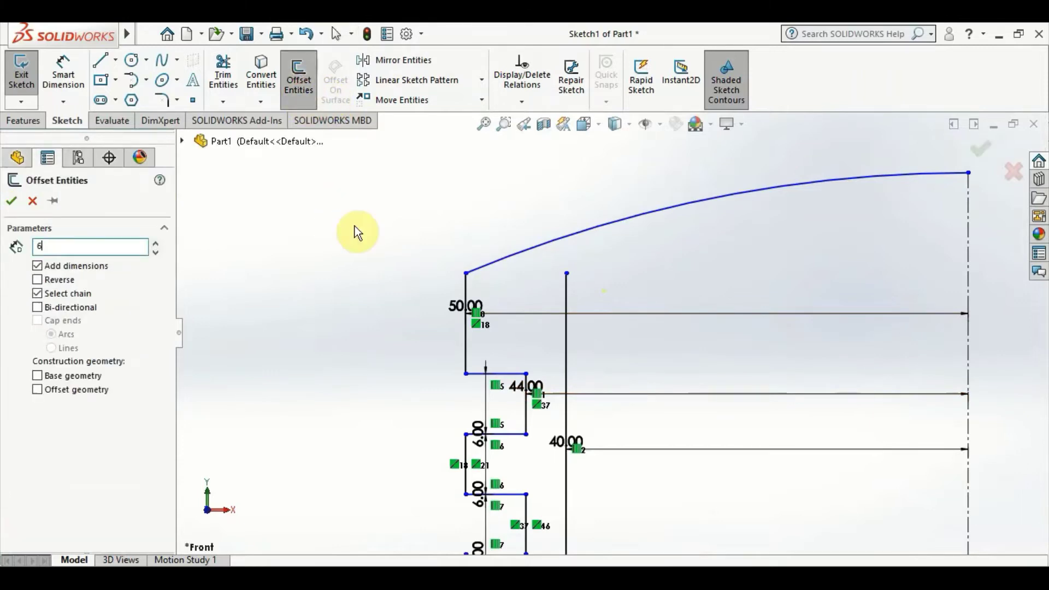
{"action": "key", "text": "Return"}
- Pick the domed top arc chain, then cancel this first offset attempt
{"action": "left_click", "coordinate": [810, 188]}
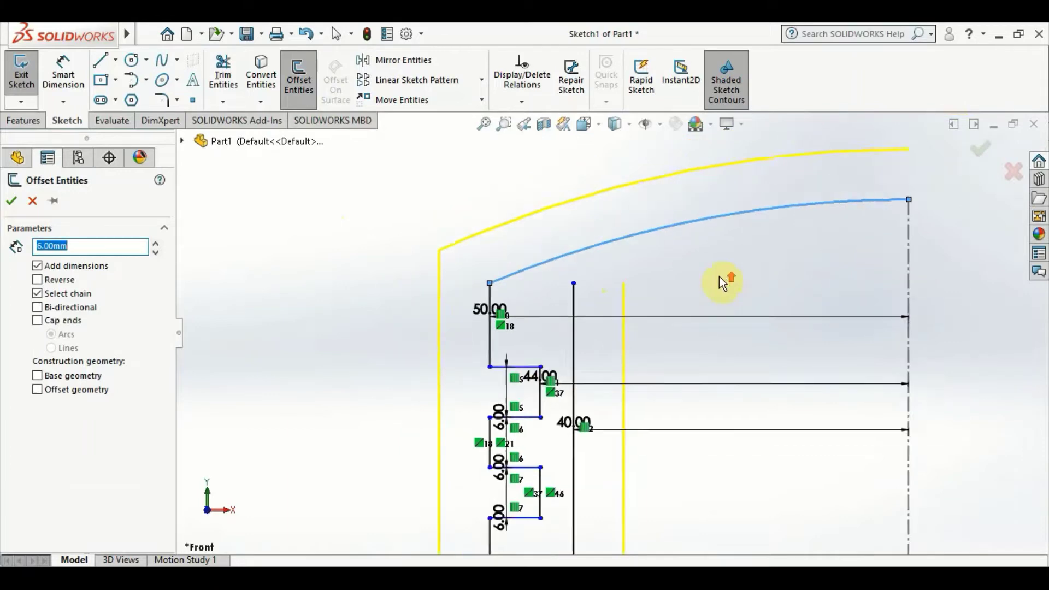
{"action": "scroll", "coordinate": [719, 276], "scroll_direction": "up", "scroll_amount": 5}
{"action": "scroll", "coordinate": [686, 281], "scroll_direction": "up", "scroll_amount": 3}
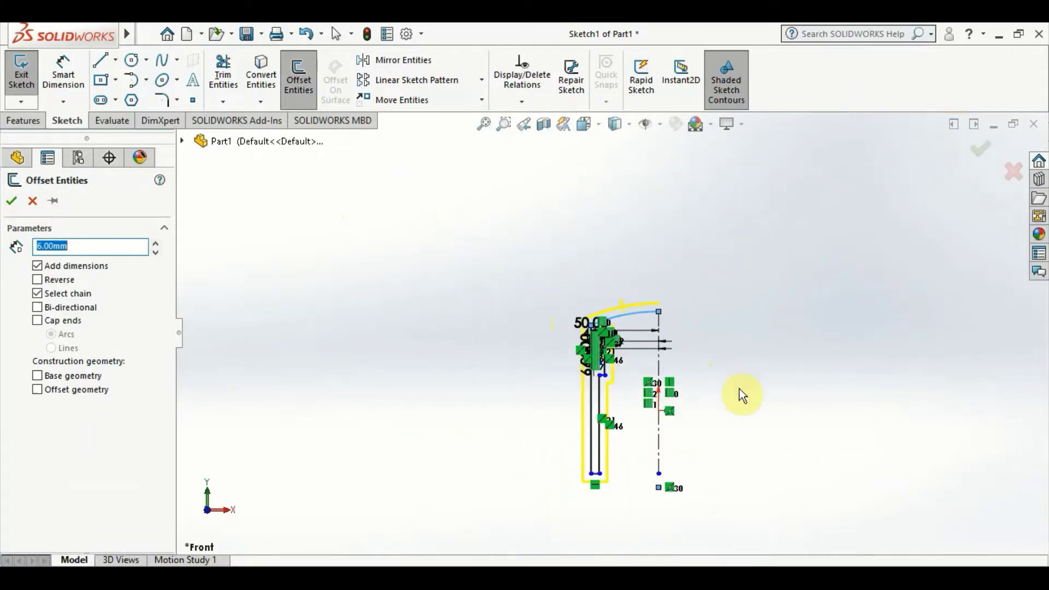
{"action": "scroll", "coordinate": [635, 354], "scroll_direction": "down", "scroll_amount": 4}
{"action": "scroll", "coordinate": [607, 284], "scroll_direction": "down", "scroll_amount": 3}
{"action": "scroll", "coordinate": [611, 300], "scroll_direction": "down", "scroll_amount": 3}
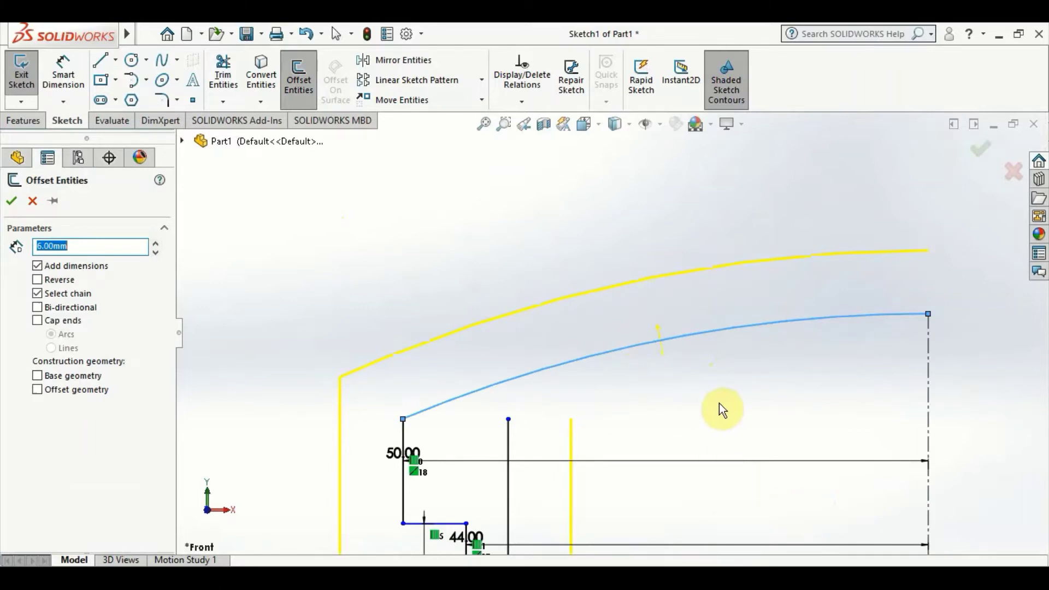
{"action": "key", "text": "Escape"}
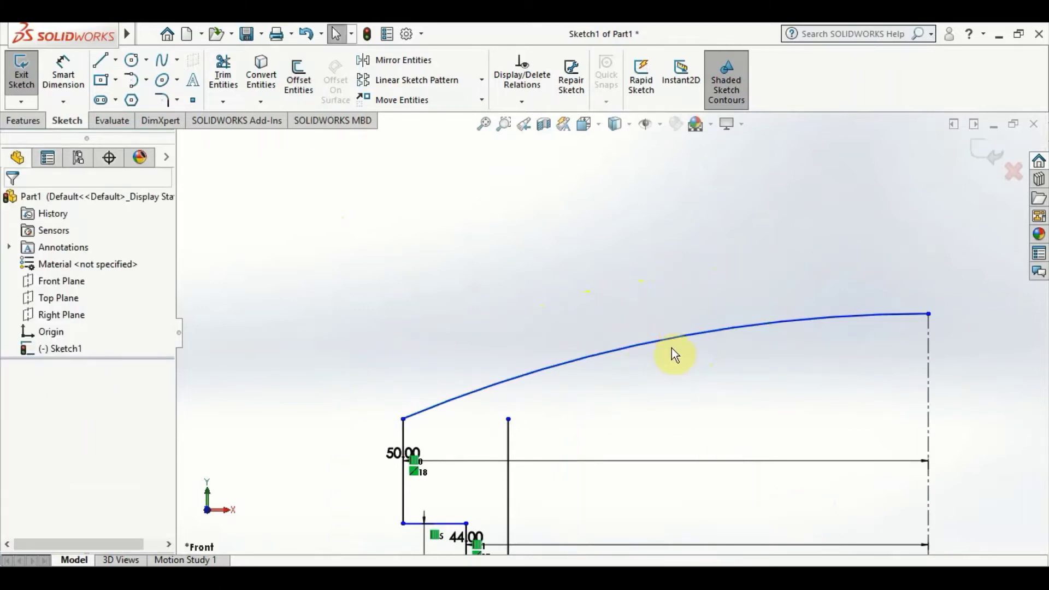
- Select the domed top arc and accept its 6 mm outward offset
{"action": "left_click", "coordinate": [675, 336]}
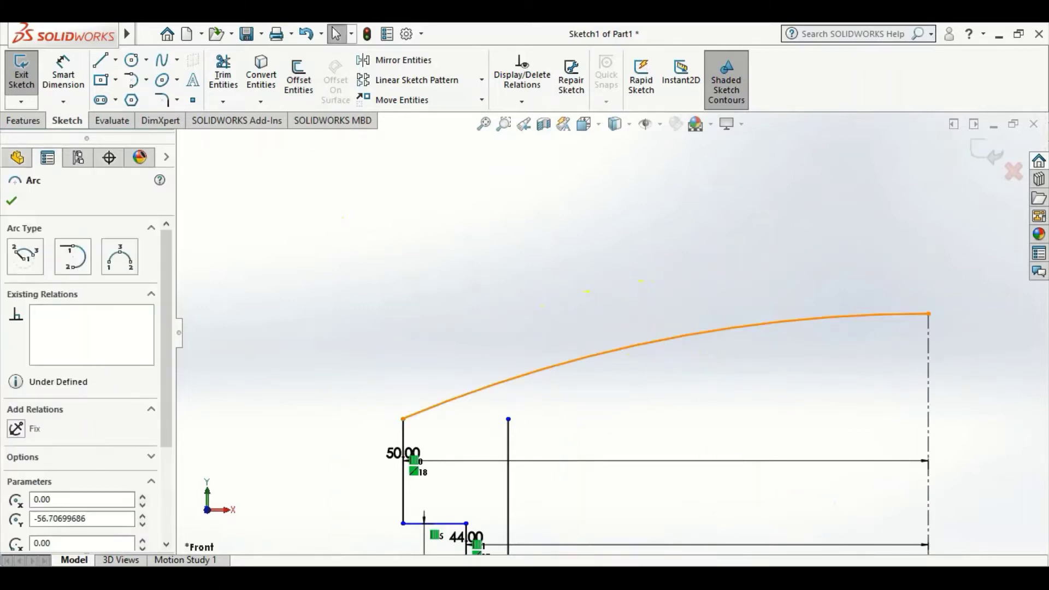
{"action": "left_click", "coordinate": [309, 83]}
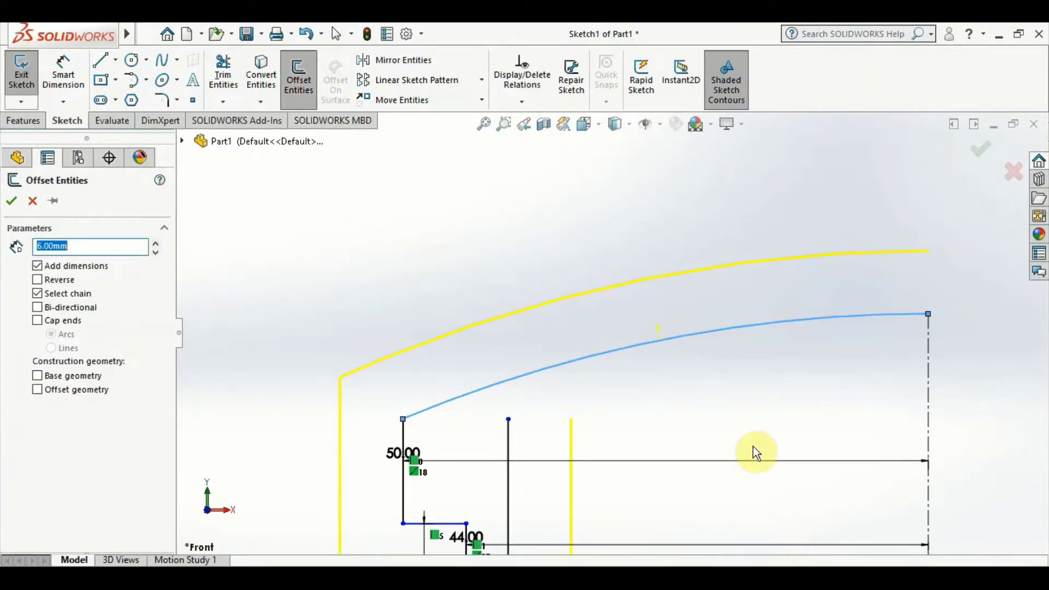
{"action": "scroll", "coordinate": [753, 447], "scroll_direction": "down", "scroll_amount": 1}
{"action": "scroll", "coordinate": [684, 395], "scroll_direction": "down", "scroll_amount": 3}
{"action": "scroll", "coordinate": [660, 435], "scroll_direction": "up", "scroll_amount": 2}
{"action": "scroll", "coordinate": [664, 422], "scroll_direction": "up", "scroll_amount": 2}
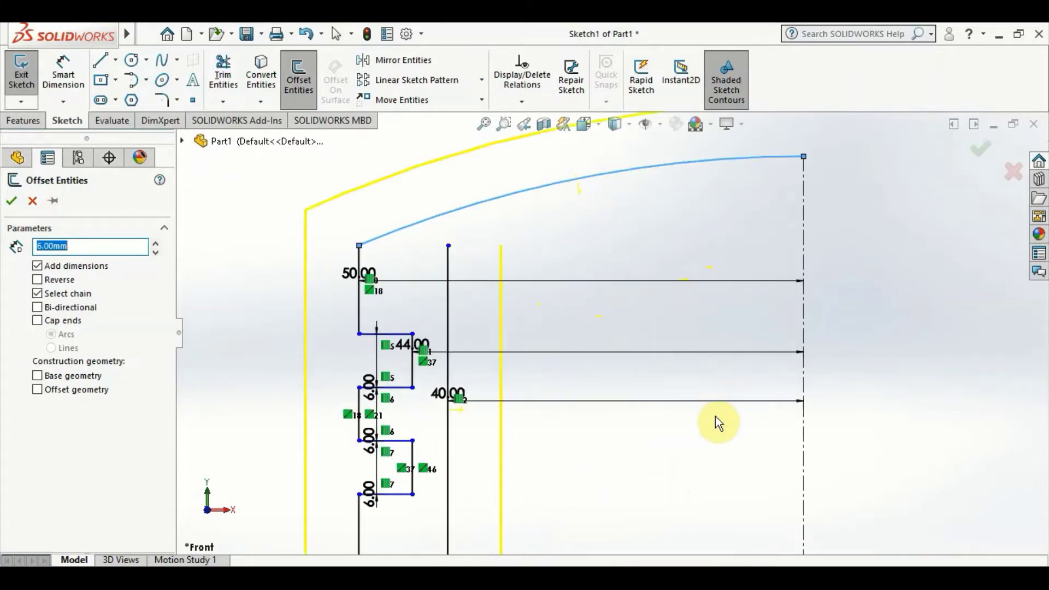
{"action": "left_click", "coordinate": [715, 435]}
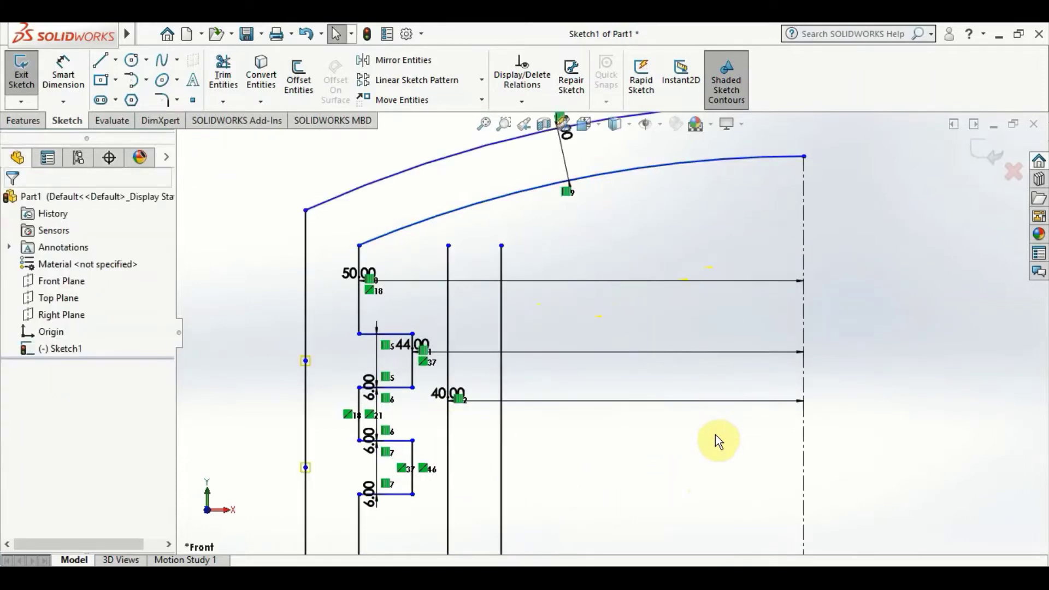
- Undo the 6 mm offset copy and deselect the crown arc
{"action": "scroll", "coordinate": [715, 435], "scroll_direction": "up", "scroll_amount": 2}
{"action": "scroll", "coordinate": [710, 436], "scroll_direction": "up", "scroll_amount": 2}
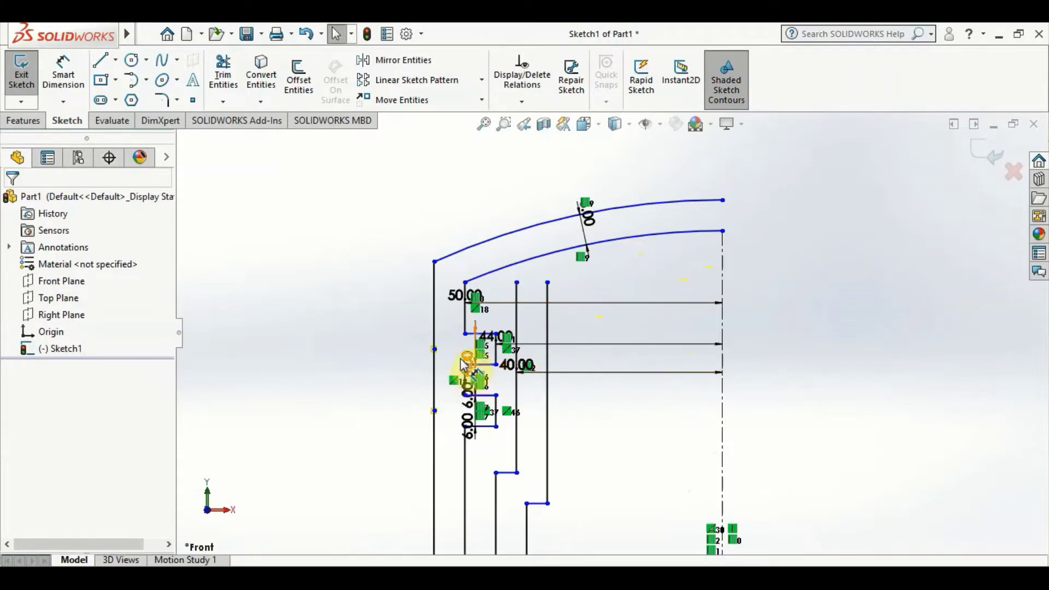
{"action": "key", "text": "ctrl+z"}
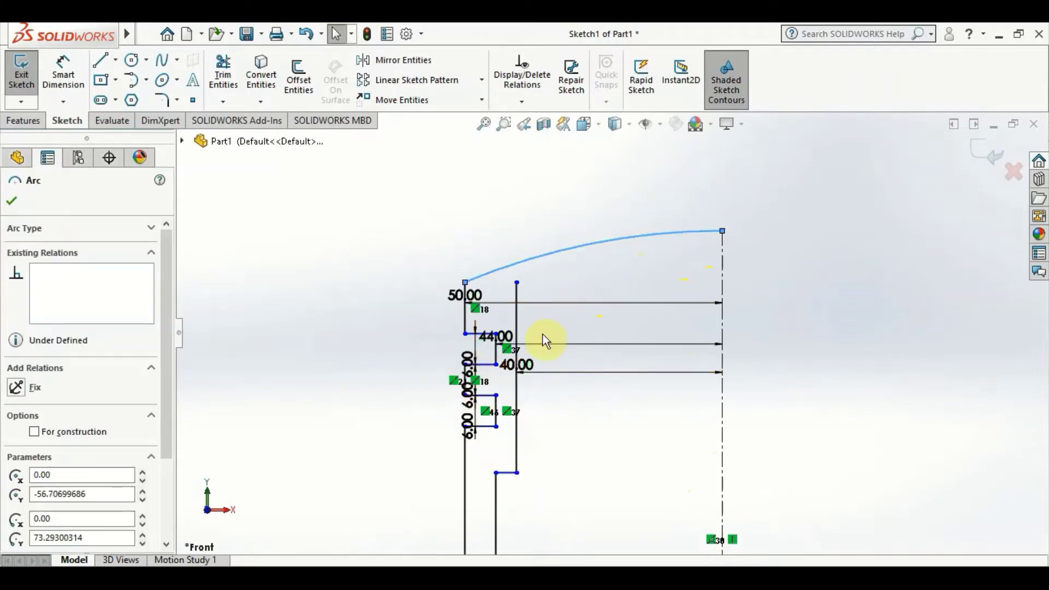
{"action": "key", "text": "Escape"}
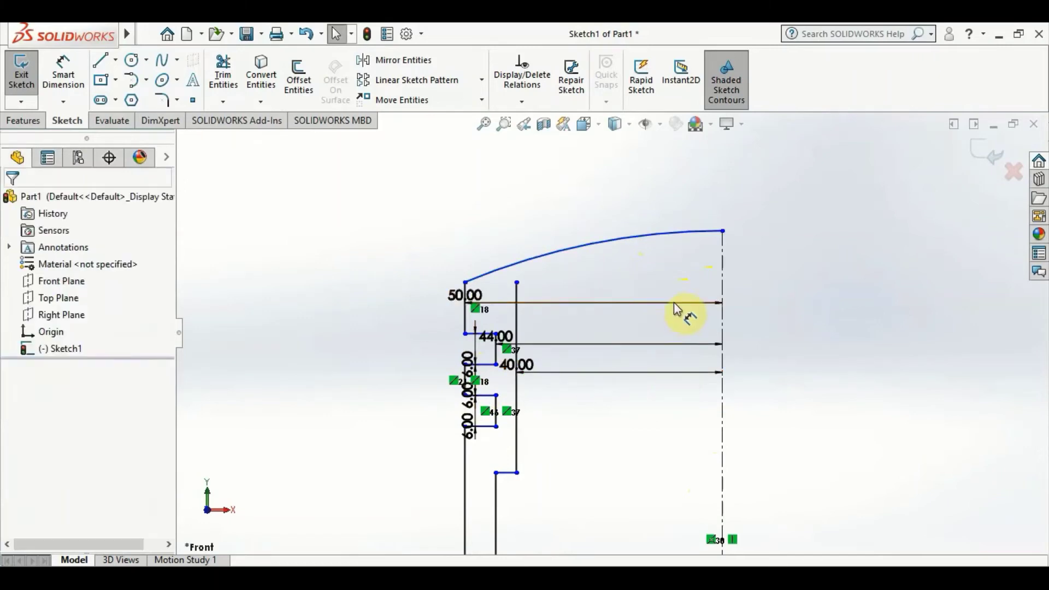
{"action": "scroll", "coordinate": [614, 254], "scroll_direction": "down", "scroll_amount": 1}
{"action": "scroll", "coordinate": [546, 282], "scroll_direction": "down", "scroll_amount": 1}
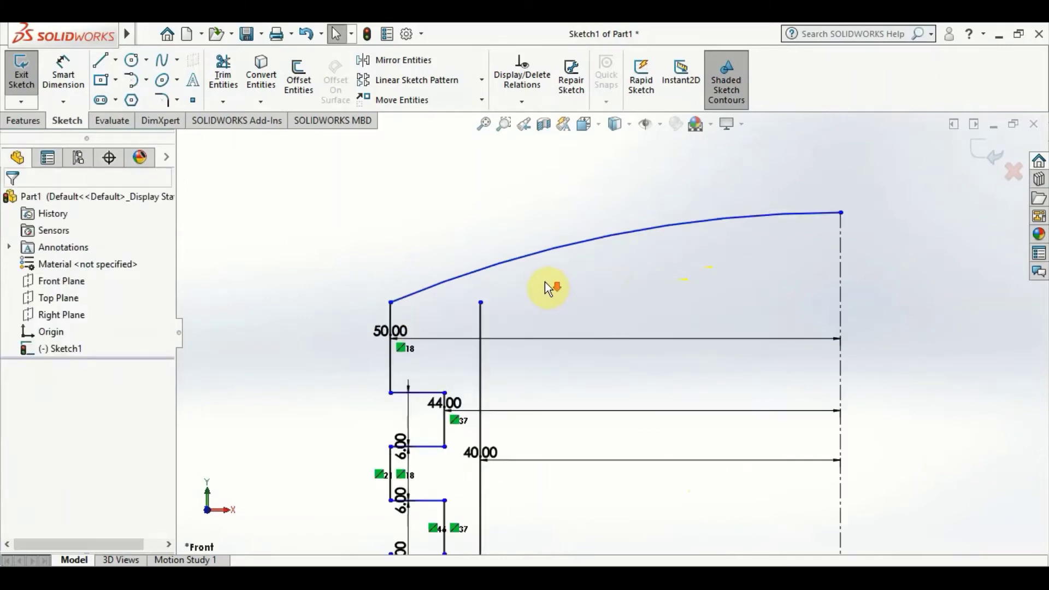
{"action": "scroll", "coordinate": [545, 283], "scroll_direction": "down", "scroll_amount": 2}
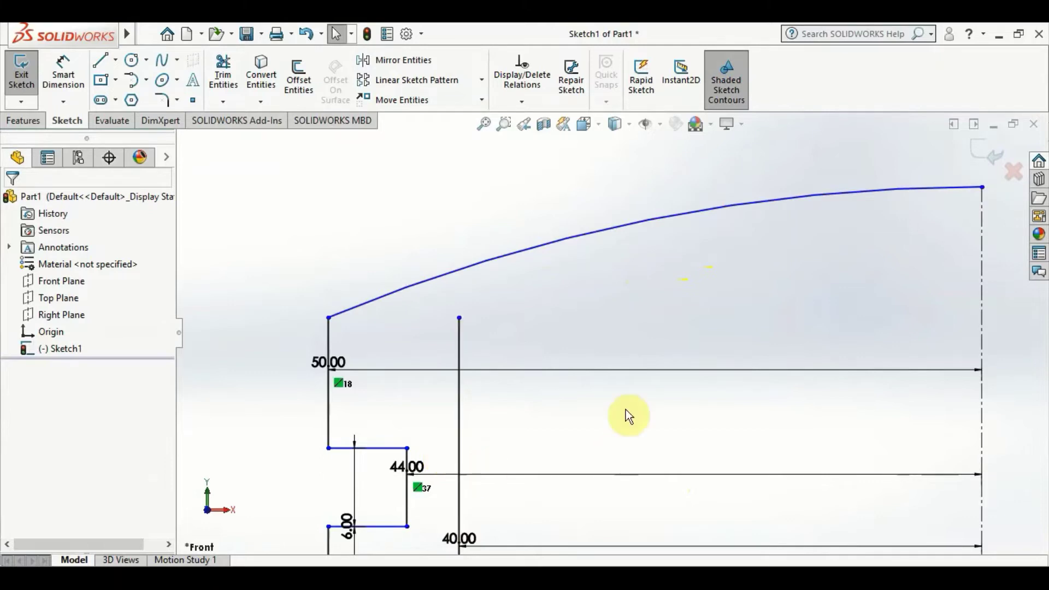
{"action": "scroll", "coordinate": [645, 385], "scroll_direction": "down", "scroll_amount": 3}
{"action": "scroll", "coordinate": [710, 393], "scroll_direction": "up", "scroll_amount": 3}
{"action": "scroll", "coordinate": [698, 433], "scroll_direction": "up", "scroll_amount": 3}
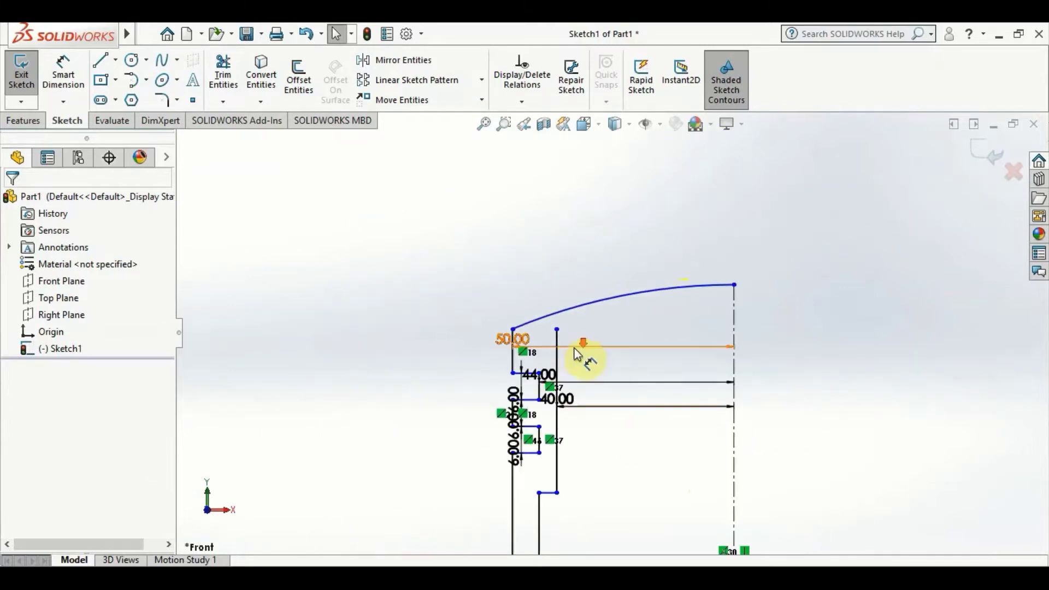
{"action": "scroll", "coordinate": [580, 365], "scroll_direction": "down", "scroll_amount": 2}
{"action": "scroll", "coordinate": [609, 405], "scroll_direction": "down", "scroll_amount": 2}
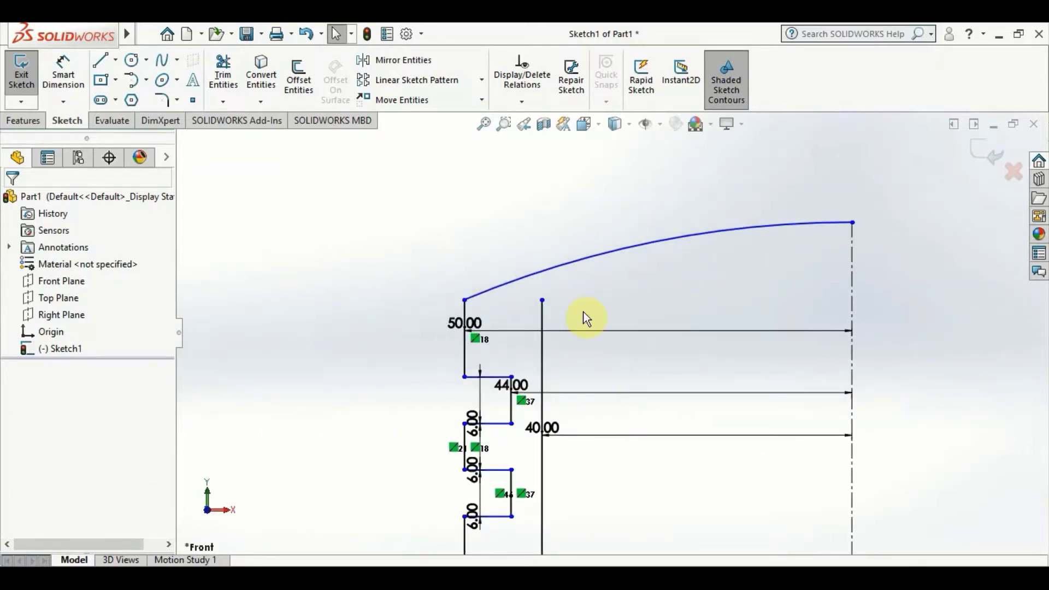
{"action": "left_click", "coordinate": [307, 85]}
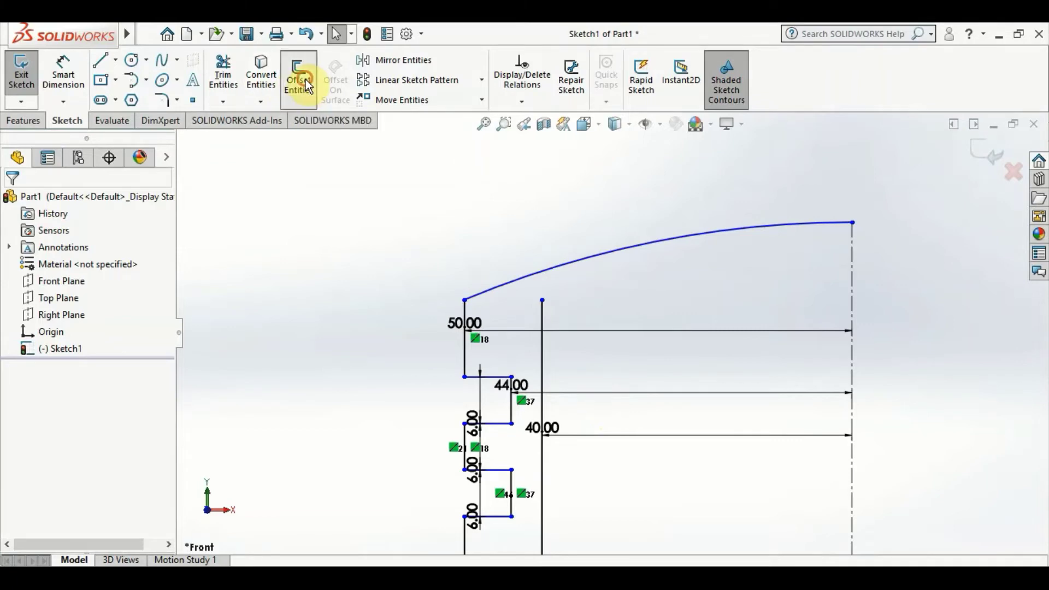
{"action": "left_click", "coordinate": [760, 223]}
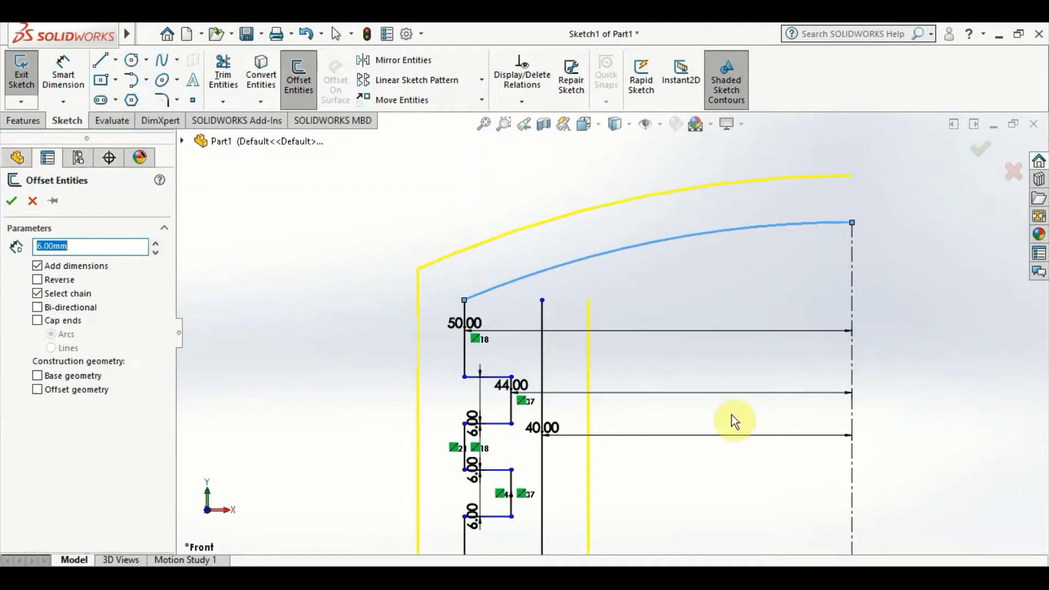
{"action": "left_click", "coordinate": [816, 513]}
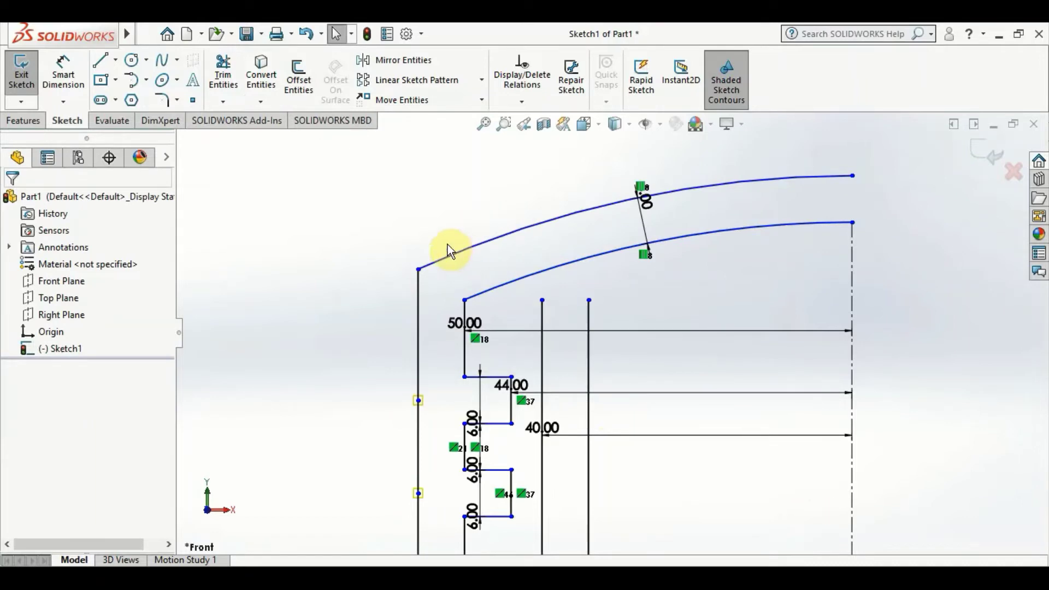
{"action": "left_click", "coordinate": [309, 31]}
{"action": "scroll", "coordinate": [692, 381], "scroll_direction": "up", "scroll_amount": 3}
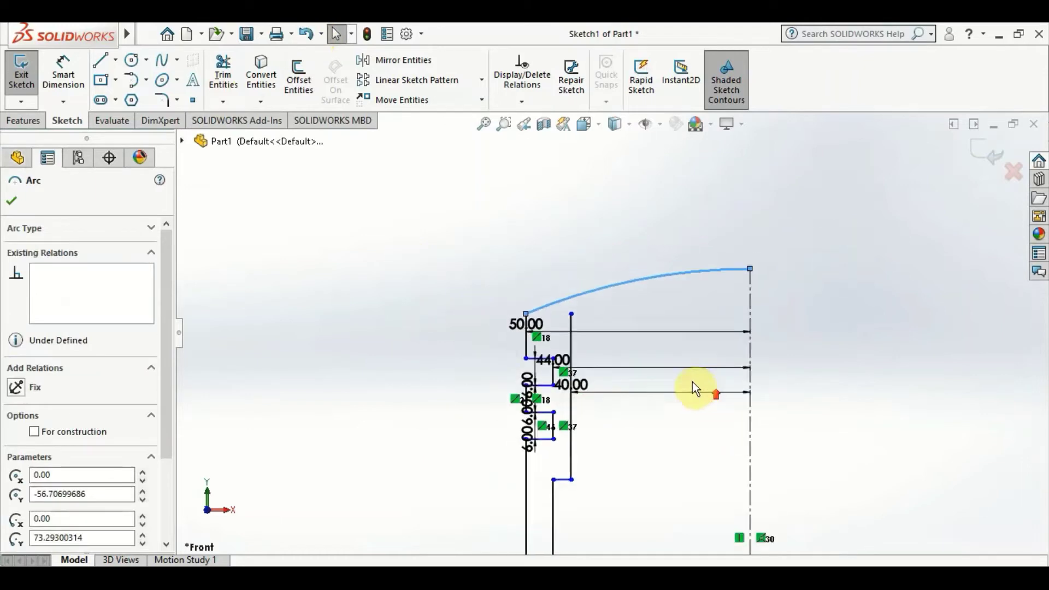
{"action": "scroll", "coordinate": [685, 389], "scroll_direction": "up", "scroll_amount": 3}
{"action": "scroll", "coordinate": [594, 371], "scroll_direction": "down", "scroll_amount": 3}
- Delete the 50.00, 44.00 and 40.00 width dimensions
{"action": "scroll", "coordinate": [595, 355], "scroll_direction": "down", "scroll_amount": 2}
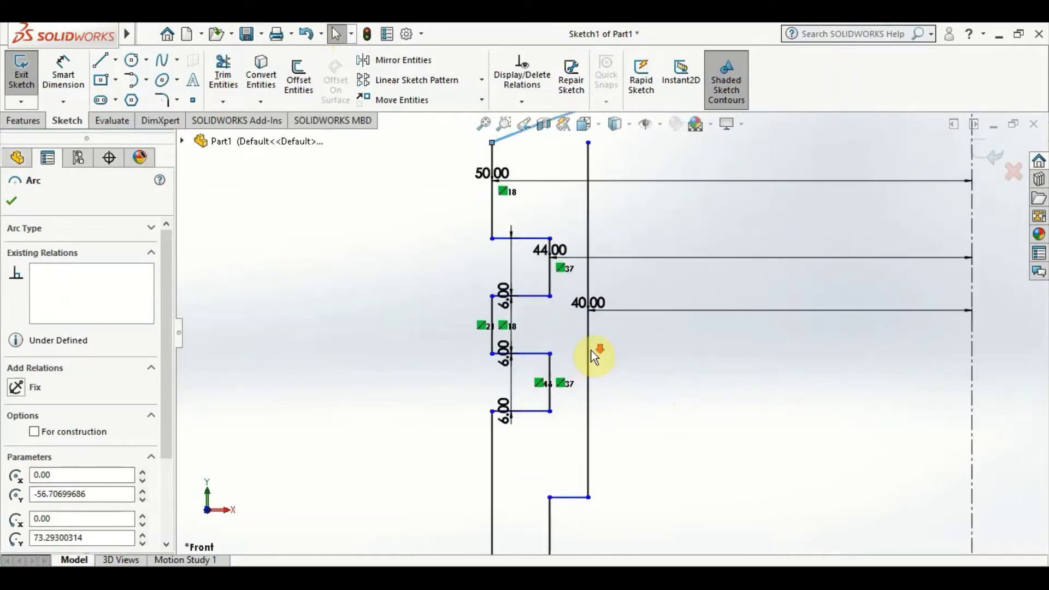
{"action": "scroll", "coordinate": [598, 366], "scroll_direction": "up", "scroll_amount": 2}
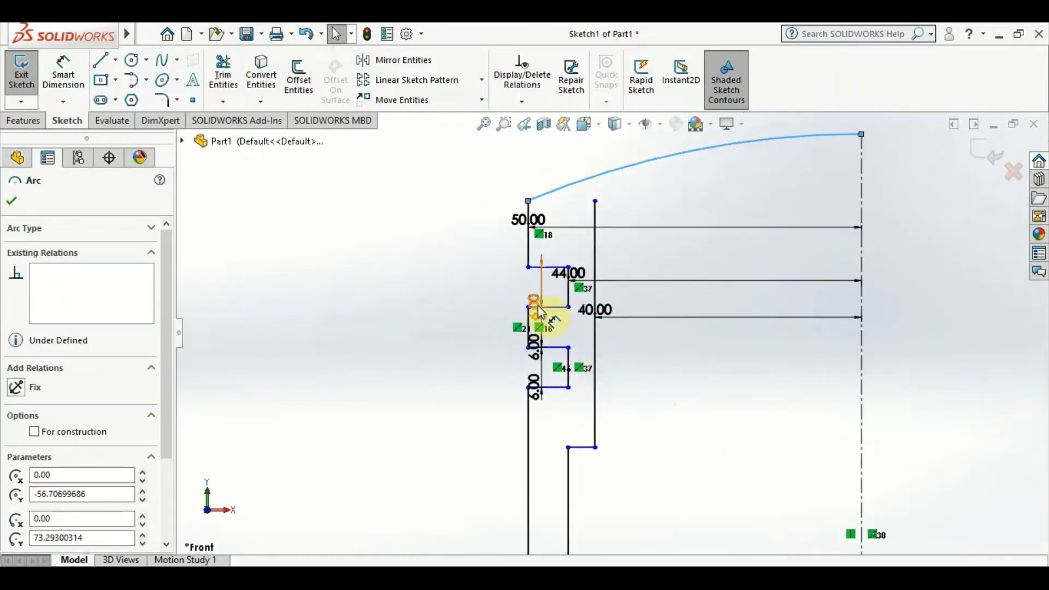
{"action": "key", "text": "Escape"}
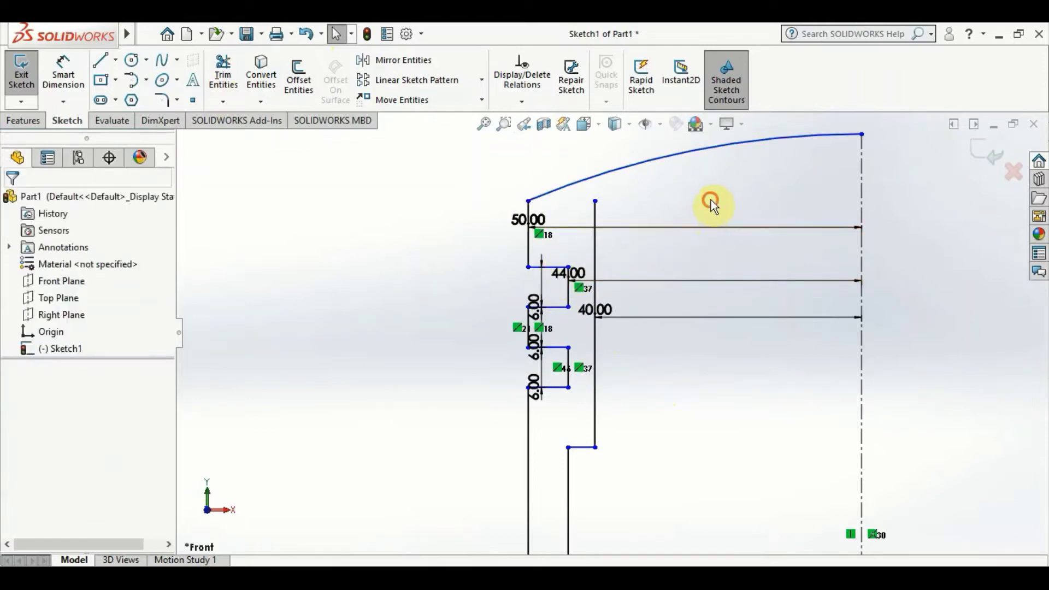
{"action": "left_click_drag", "start_coordinate": [712, 202], "coordinate": [739, 389]}
{"action": "mouse_move", "coordinate": [775, 421]}
{"action": "left_mouse_down"}
{"action": "mouse_move", "coordinate": [703, 253]}
{"action": "mouse_move", "coordinate": [659, 194]}
{"action": "left_mouse_up"}
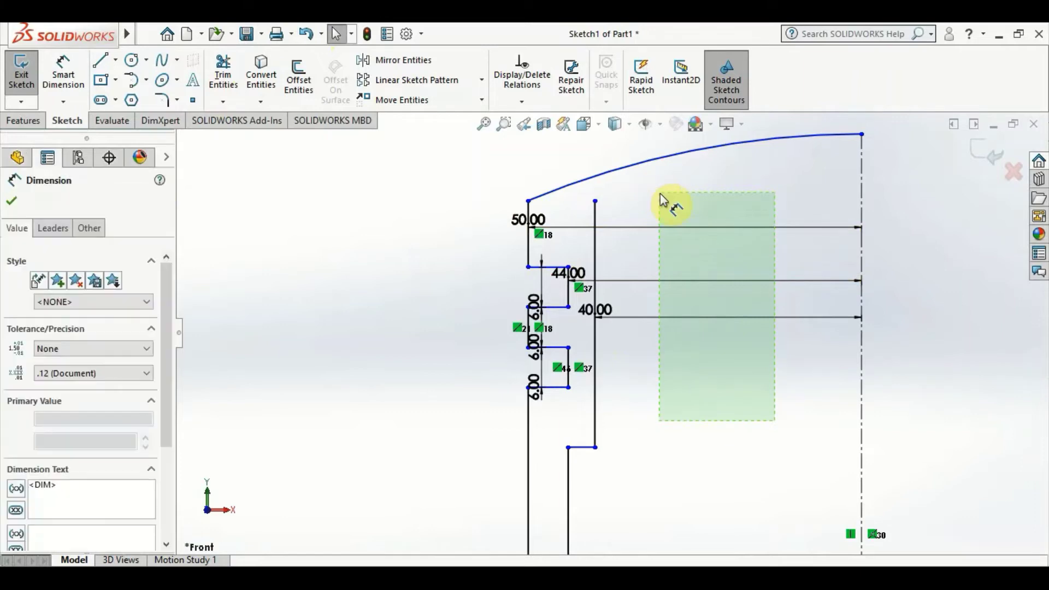
{"action": "right_click", "coordinate": [677, 285]}
{"action": "left_click", "coordinate": [713, 395]}
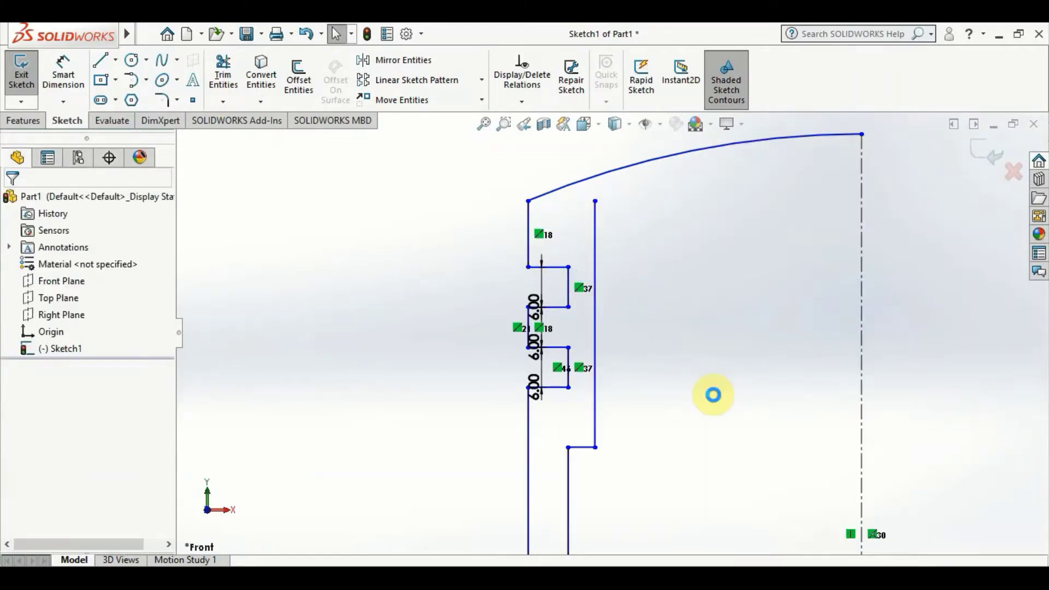
- Delete the middle, upper and lower 6.00 groove-spacing dimensions
{"action": "scroll", "coordinate": [550, 319], "scroll_direction": "down", "scroll_amount": 2}
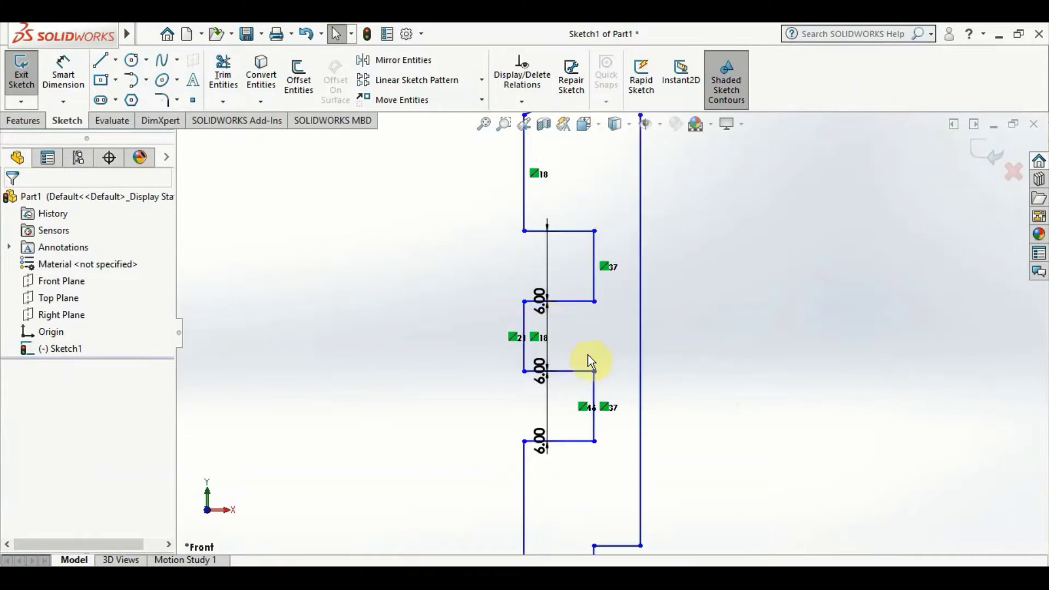
{"action": "scroll", "coordinate": [568, 344], "scroll_direction": "down", "scroll_amount": 3}
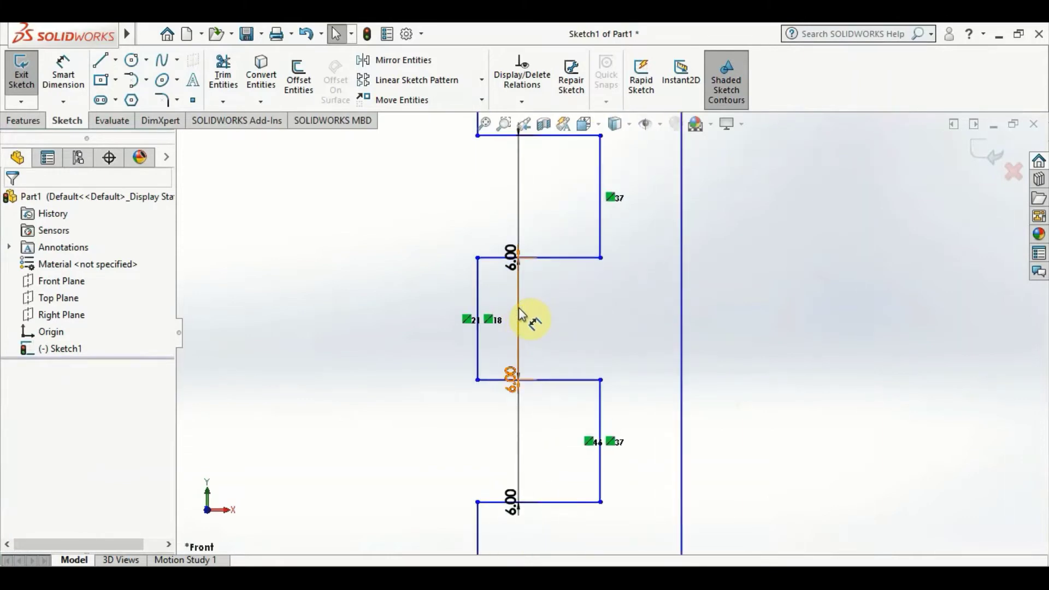
{"action": "right_click", "coordinate": [519, 308]}
{"action": "left_click", "coordinate": [561, 378]}
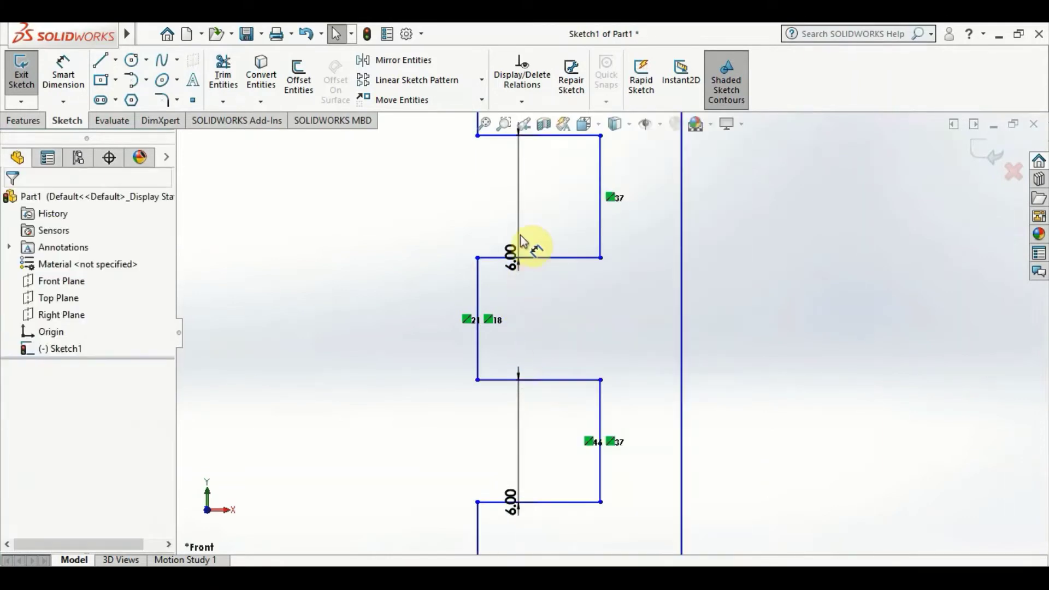
{"action": "left_click", "coordinate": [519, 219]}
{"action": "right_click", "coordinate": [519, 219]}
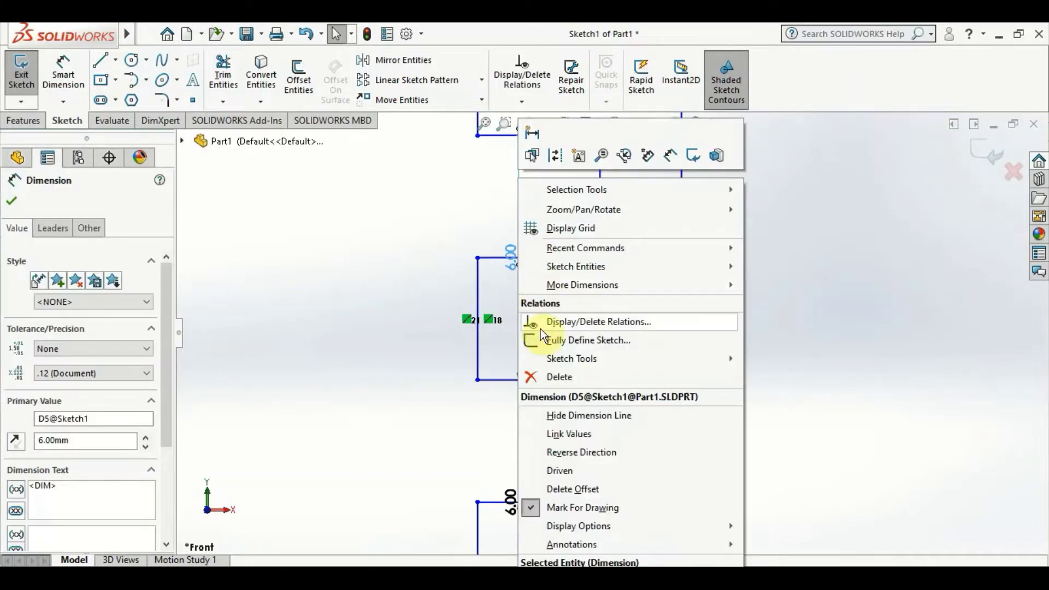
{"action": "left_click", "coordinate": [555, 372]}
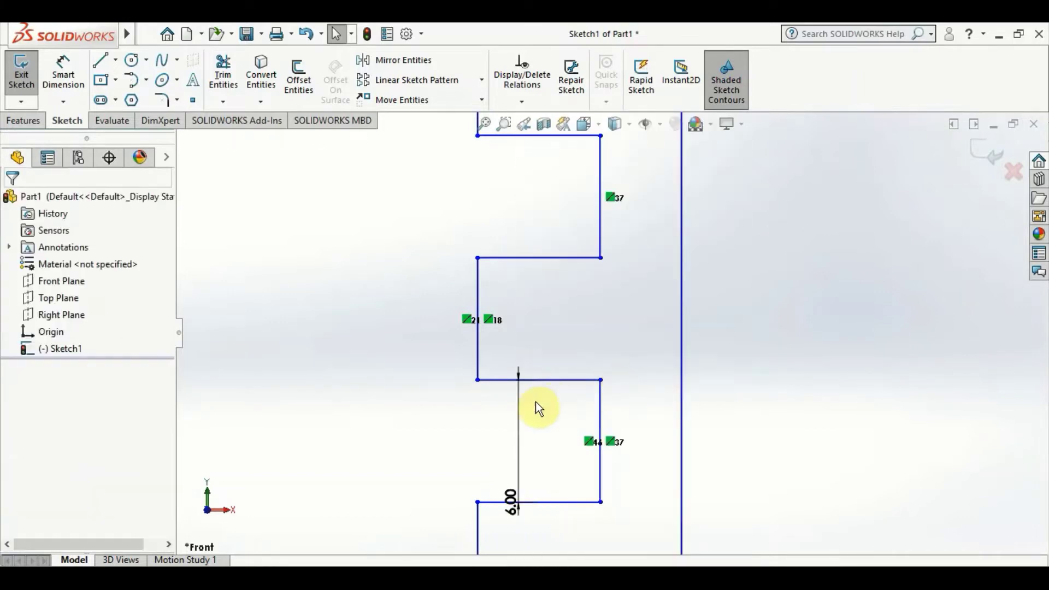
{"action": "left_click", "coordinate": [519, 413]}
{"action": "right_click", "coordinate": [518, 415]}
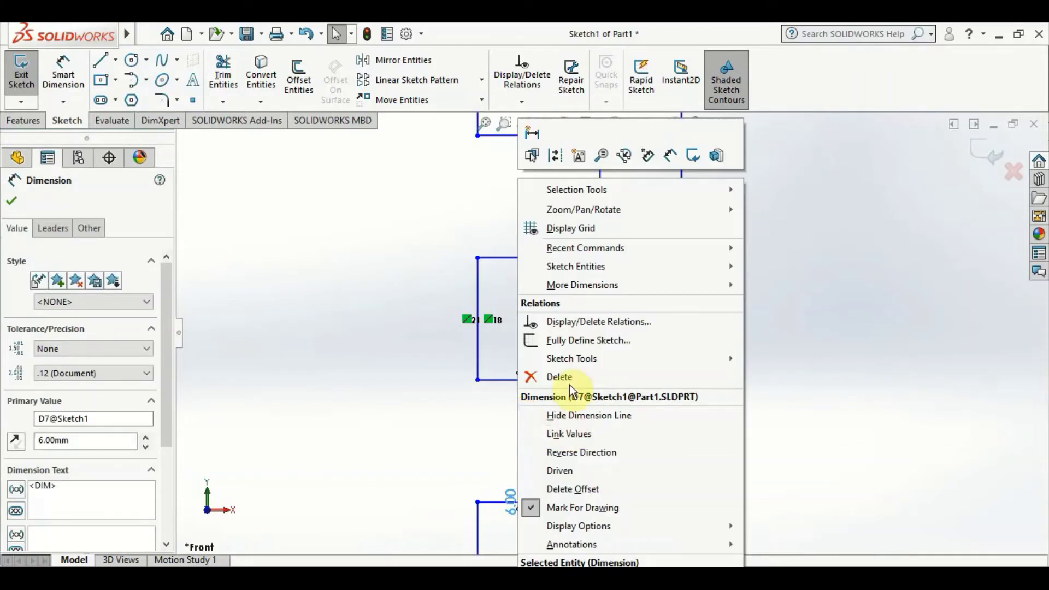
{"action": "left_click", "coordinate": [562, 375]}
{"action": "scroll", "coordinate": [623, 416], "scroll_direction": "up", "scroll_amount": 2}
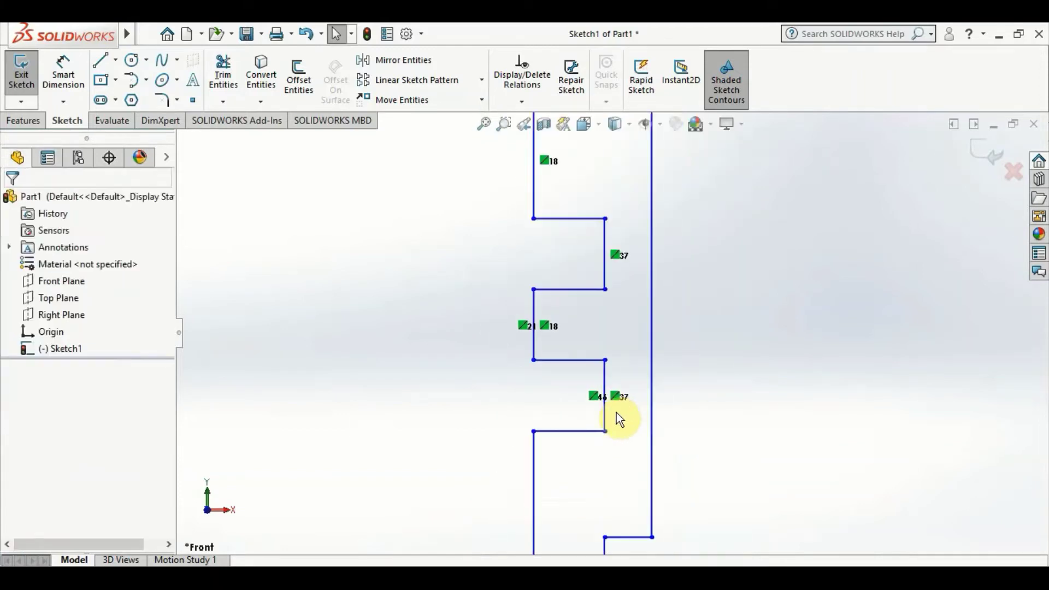
{"action": "scroll", "coordinate": [616, 412], "scroll_direction": "up", "scroll_amount": 3}
{"action": "scroll", "coordinate": [680, 276], "scroll_direction": "down", "scroll_amount": 2}
{"action": "scroll", "coordinate": [683, 276], "scroll_direction": "down", "scroll_amount": 2}
{"action": "scroll", "coordinate": [683, 276], "scroll_direction": "up", "scroll_amount": 2}
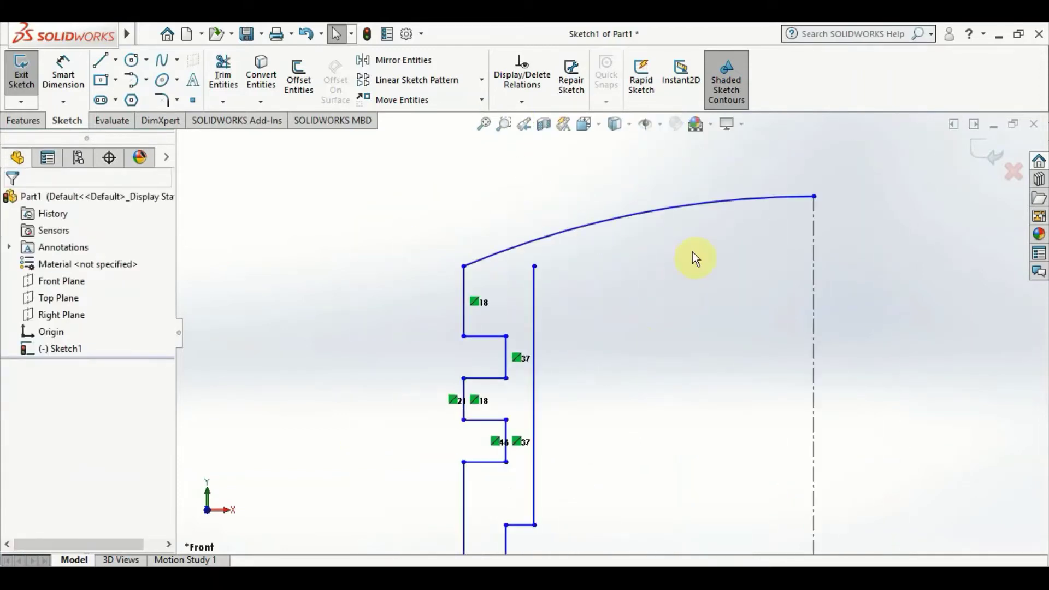
{"action": "scroll", "coordinate": [635, 310], "scroll_direction": "up", "scroll_amount": 1}
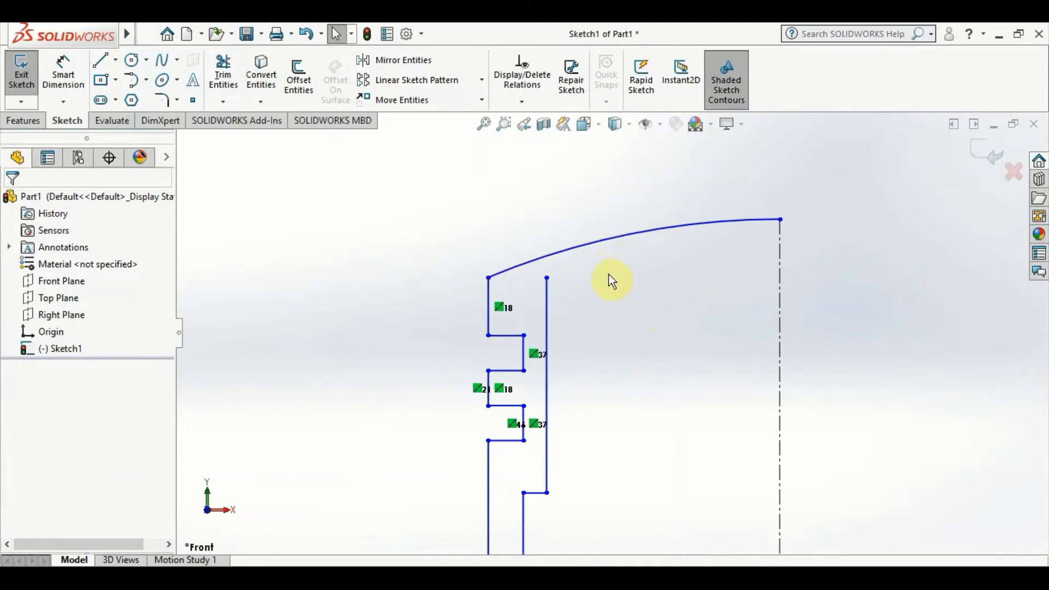
{"action": "left_click", "coordinate": [304, 81]}
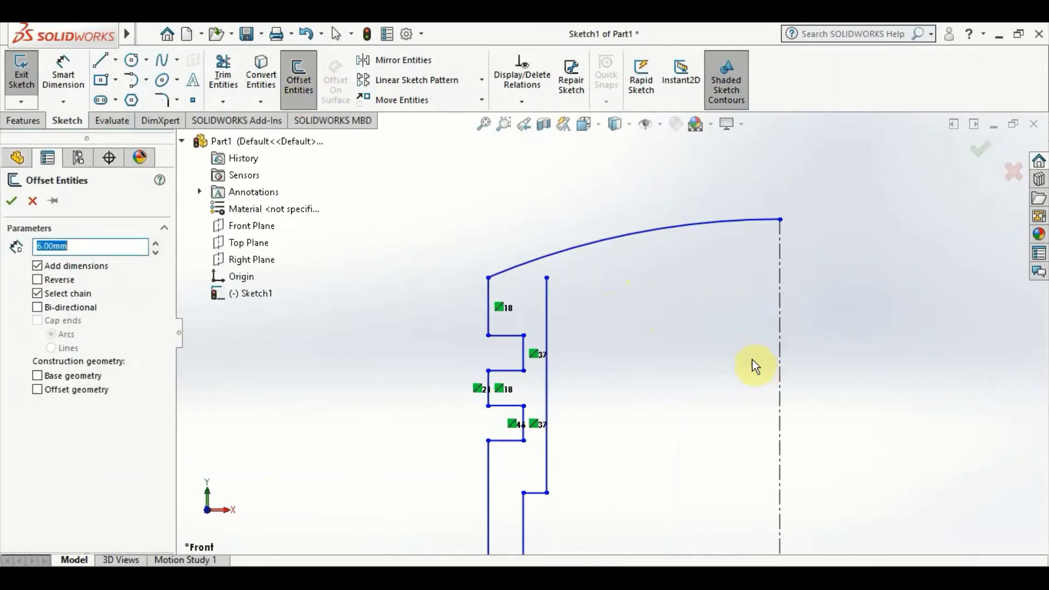
{"action": "scroll", "coordinate": [754, 365], "scroll_direction": "down", "scroll_amount": 3}
{"action": "scroll", "coordinate": [601, 383], "scroll_direction": "up", "scroll_amount": 5}
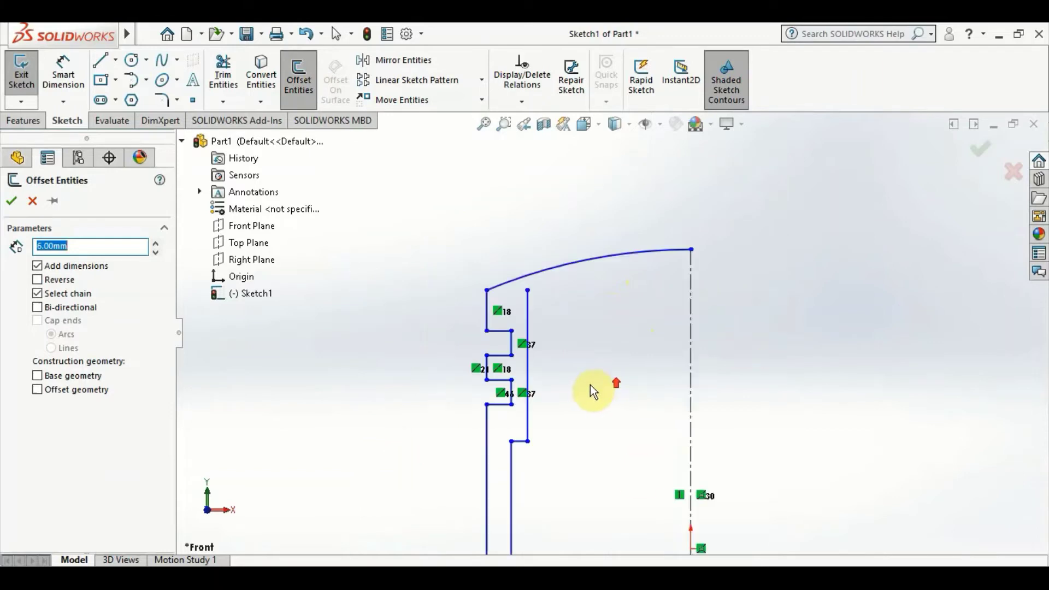
{"action": "left_click", "coordinate": [632, 261]}
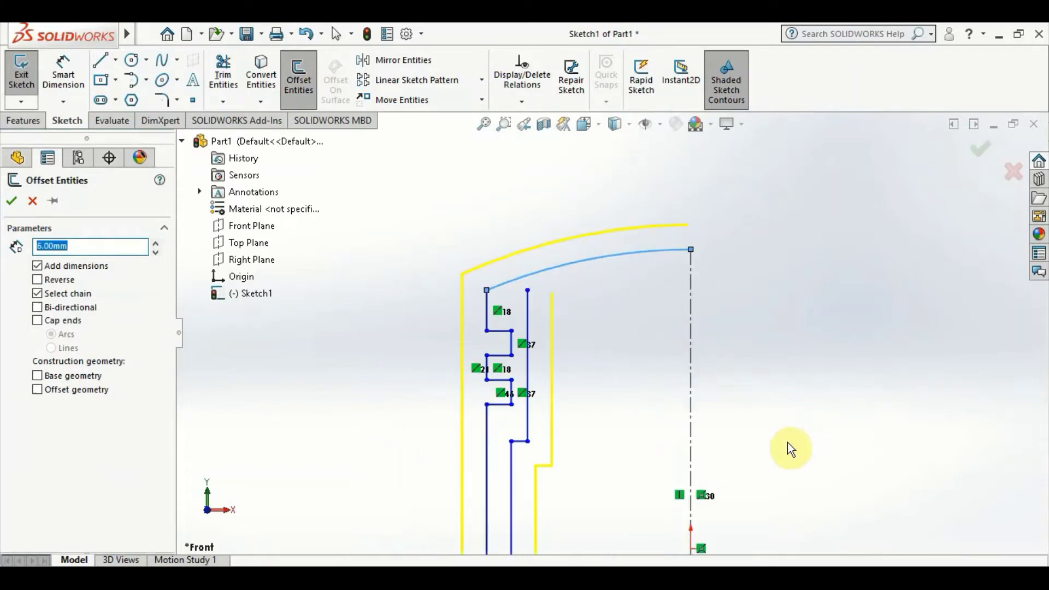
{"action": "scroll", "coordinate": [798, 475], "scroll_direction": "down", "scroll_amount": 1}
{"action": "scroll", "coordinate": [750, 450], "scroll_direction": "down", "scroll_amount": 1}
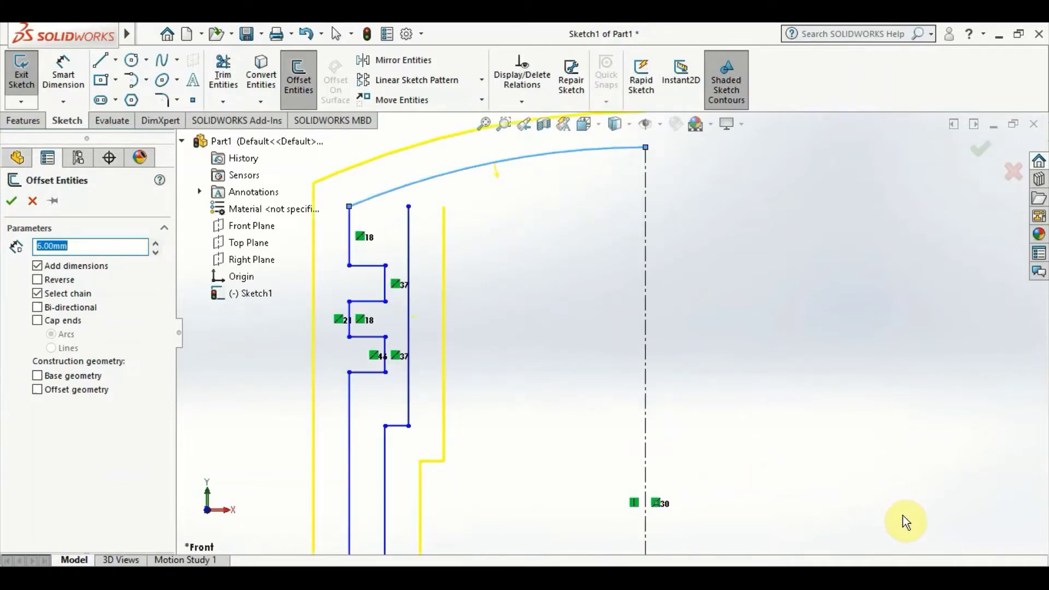
{"action": "scroll", "coordinate": [874, 491], "scroll_direction": "down", "scroll_amount": 1}
{"action": "scroll", "coordinate": [792, 467], "scroll_direction": "down", "scroll_amount": 1}
{"action": "scroll", "coordinate": [704, 459], "scroll_direction": "up", "scroll_amount": 1}
{"action": "scroll", "coordinate": [656, 467], "scroll_direction": "up", "scroll_amount": 2}
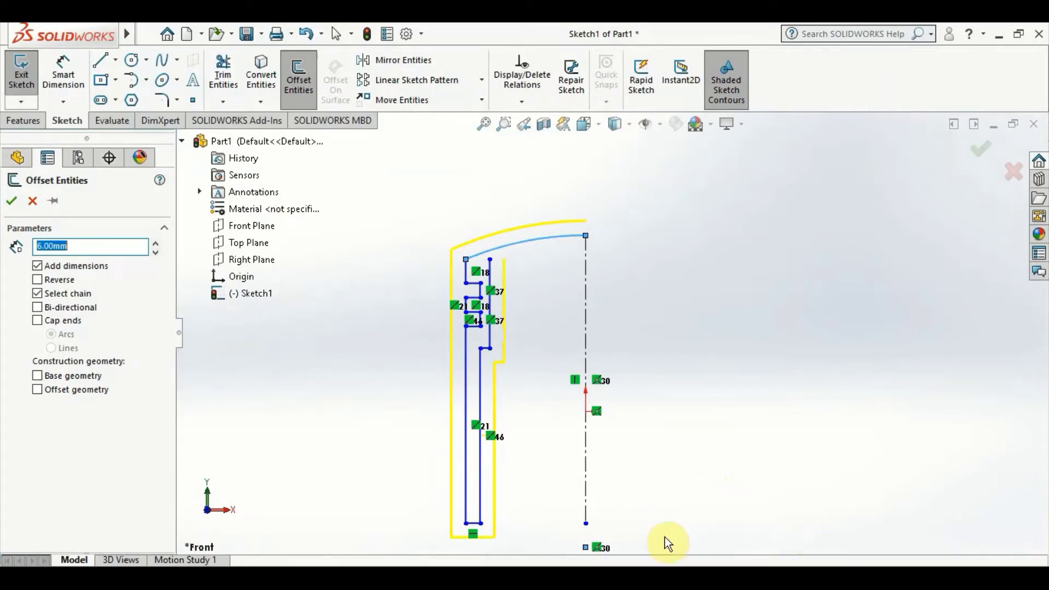
{"action": "key", "text": "Return"}
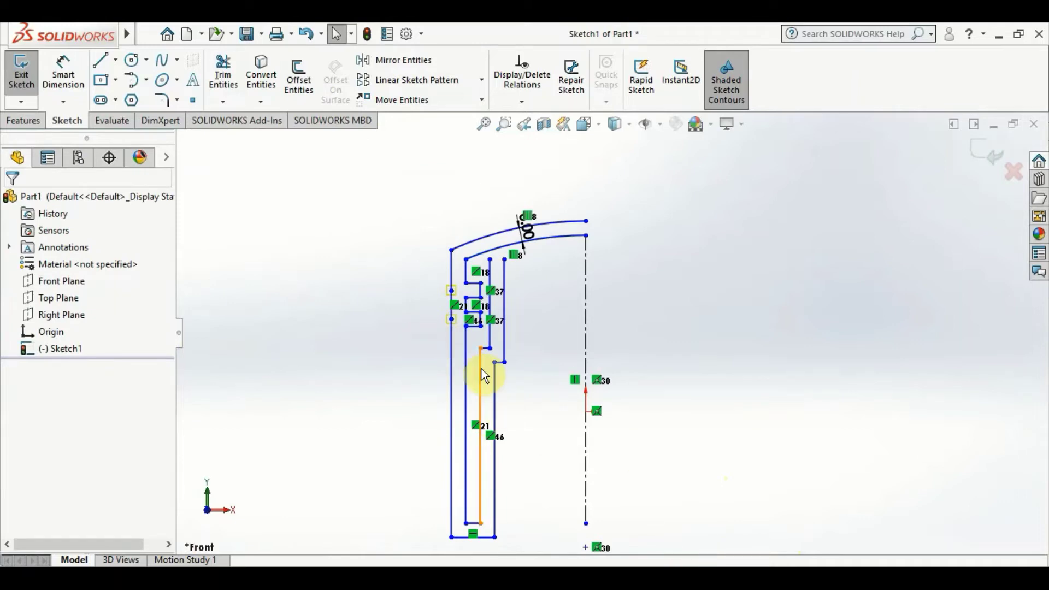
{"action": "scroll", "coordinate": [481, 369], "scroll_direction": "down", "scroll_amount": 2}
{"action": "scroll", "coordinate": [522, 290], "scroll_direction": "down", "scroll_amount": 2}
{"action": "scroll", "coordinate": [525, 278], "scroll_direction": "down", "scroll_amount": 1}
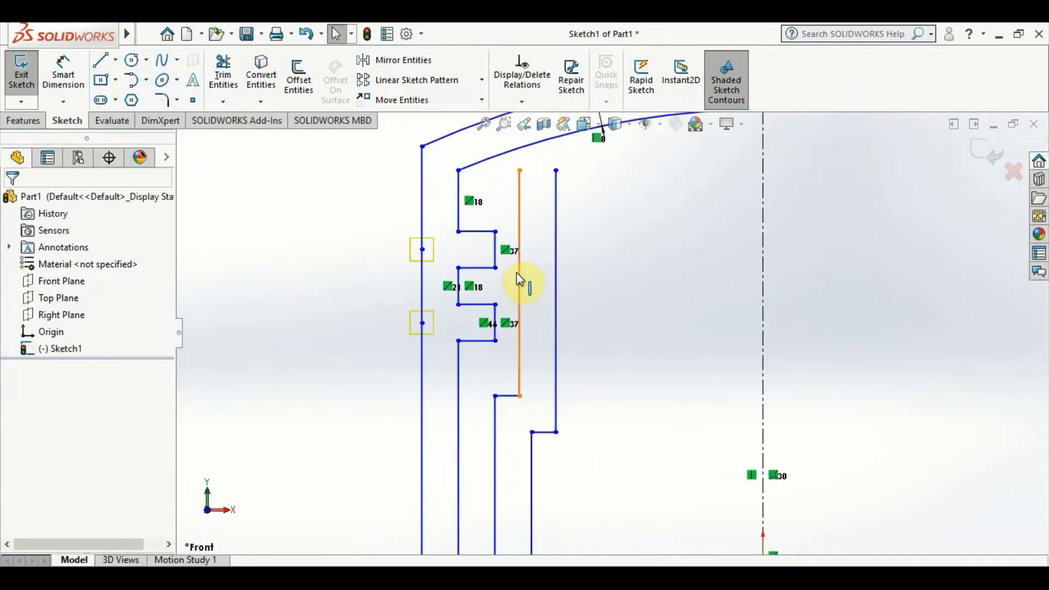
{"action": "scroll", "coordinate": [519, 276], "scroll_direction": "up", "scroll_amount": 1}
{"action": "scroll", "coordinate": [518, 276], "scroll_direction": "up", "scroll_amount": 1}
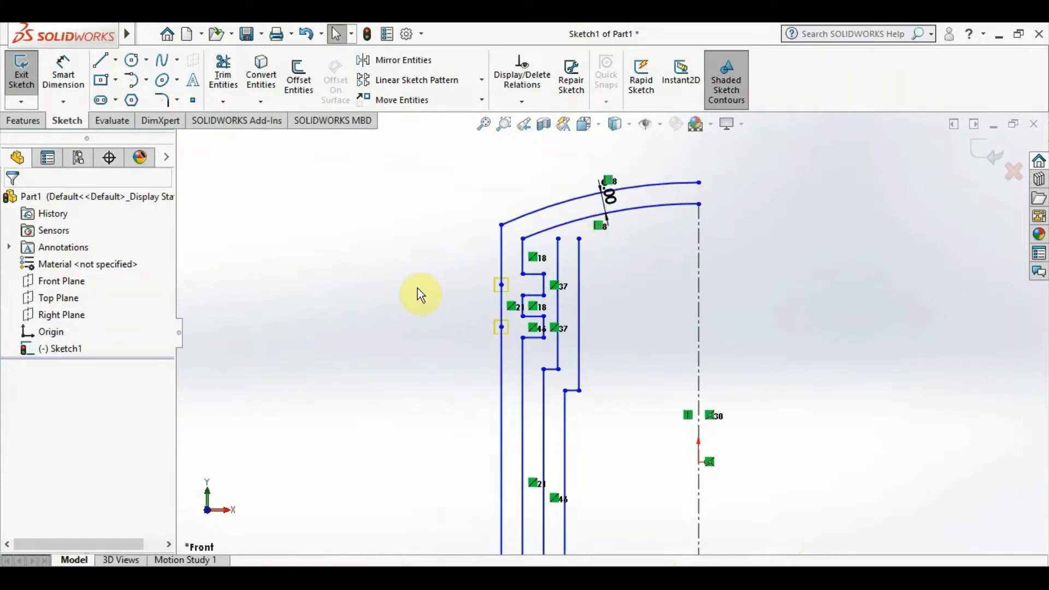
- Undo the 8 mm offset outline, leaving the original piston profile unselected
{"action": "key", "text": "ctrl+z"}
{"action": "left_click", "coordinate": [598, 218]}
{"action": "scroll", "coordinate": [590, 240], "scroll_direction": "down", "scroll_amount": 2}
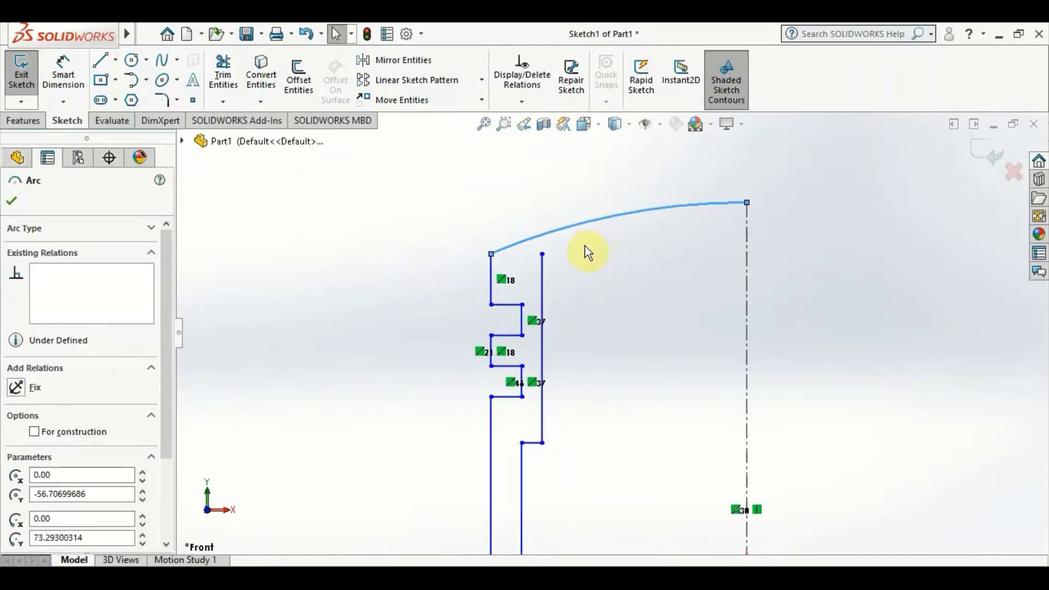
{"action": "scroll", "coordinate": [585, 252], "scroll_direction": "down", "scroll_amount": 2}
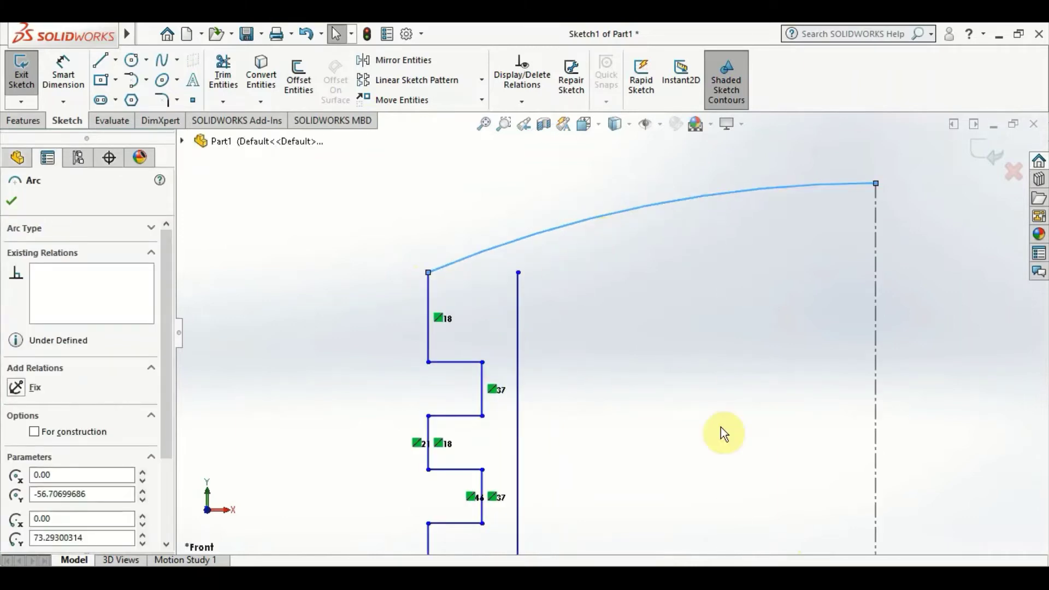
{"action": "left_click", "coordinate": [695, 402]}
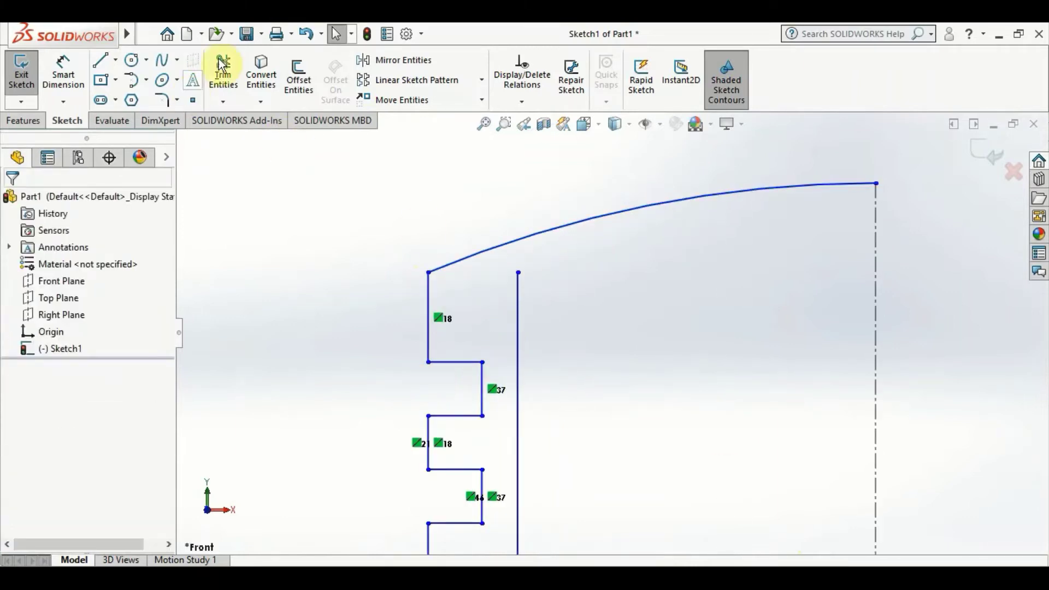
- Preview a 6.00 mm chain offset starting from the domed top arc
{"action": "left_click", "coordinate": [298, 76]}
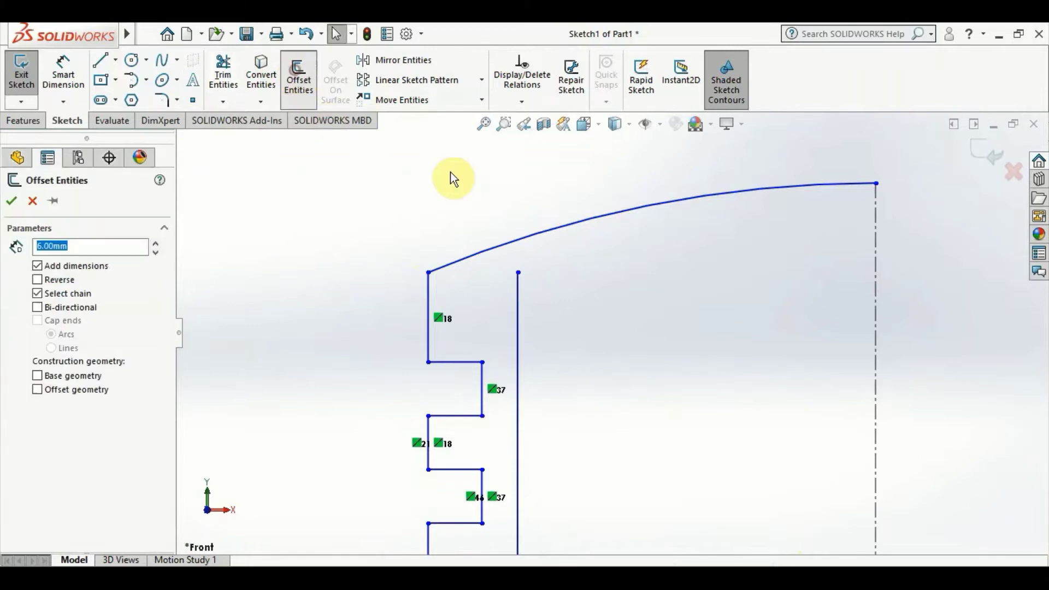
{"action": "left_click", "coordinate": [504, 256]}
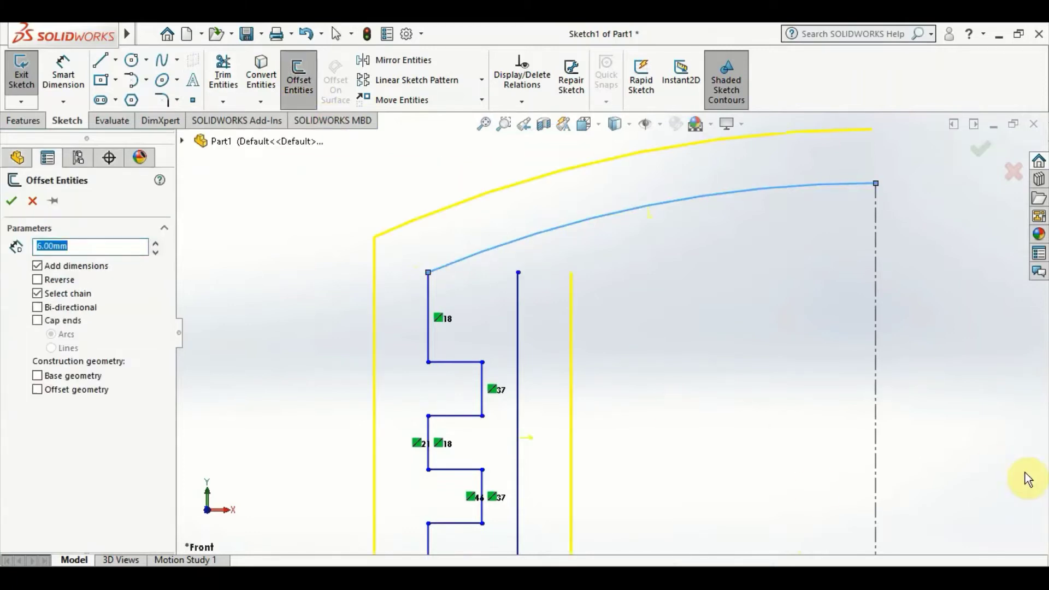
{"action": "scroll", "coordinate": [622, 405], "scroll_direction": "down", "scroll_amount": 2}
{"action": "scroll", "coordinate": [572, 438], "scroll_direction": "down", "scroll_amount": 3}
{"action": "scroll", "coordinate": [563, 442], "scroll_direction": "up", "scroll_amount": 5}
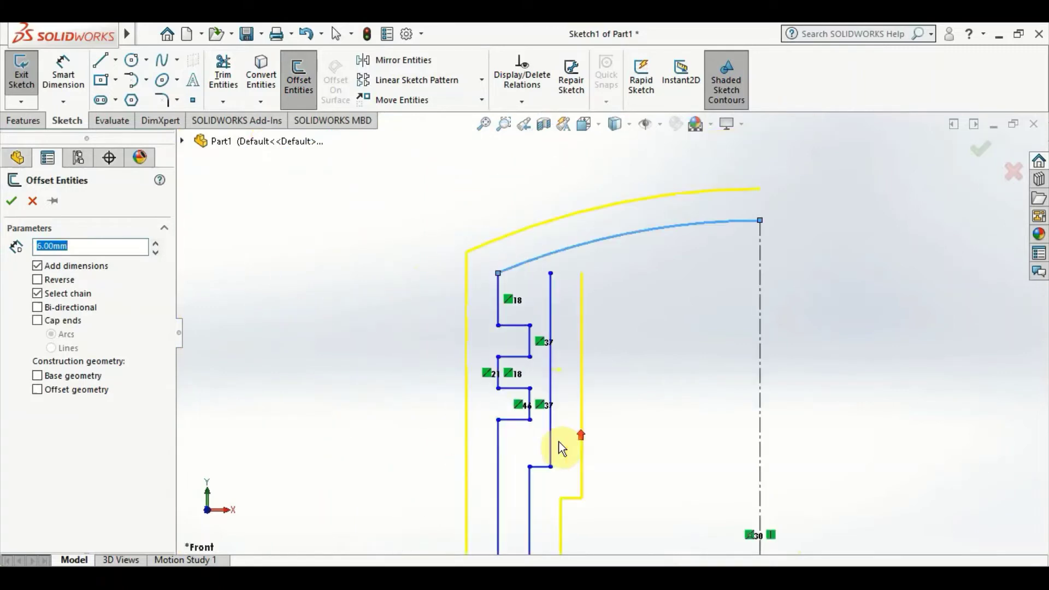
{"action": "scroll", "coordinate": [521, 429], "scroll_direction": "up", "scroll_amount": 3}
{"action": "scroll", "coordinate": [590, 437], "scroll_direction": "up", "scroll_amount": 3}
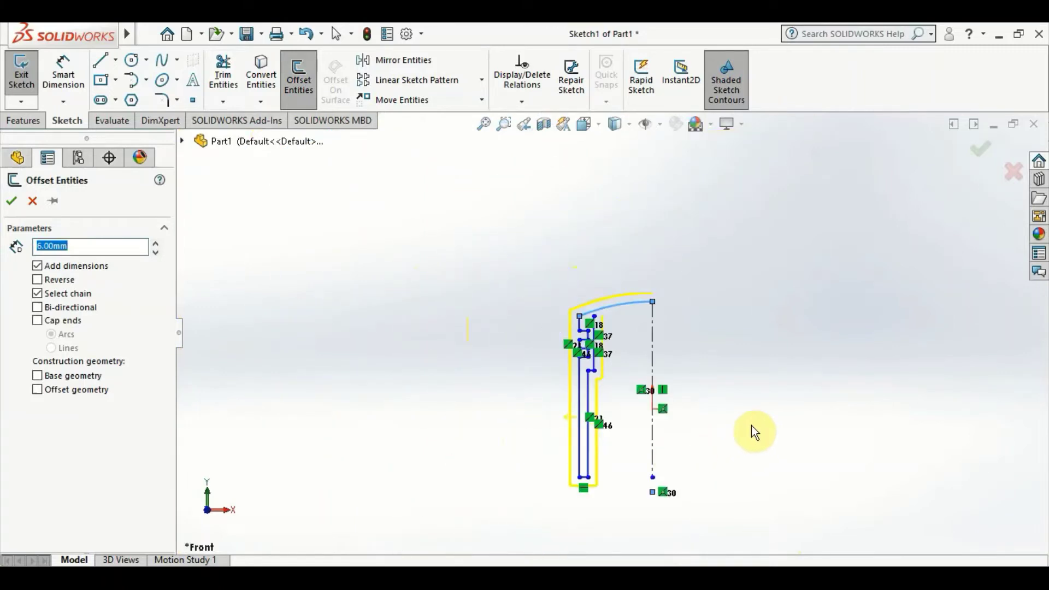
- Apply the 6 mm offset and dismiss the 'cannot be created' warning
{"action": "left_click", "coordinate": [797, 431]}
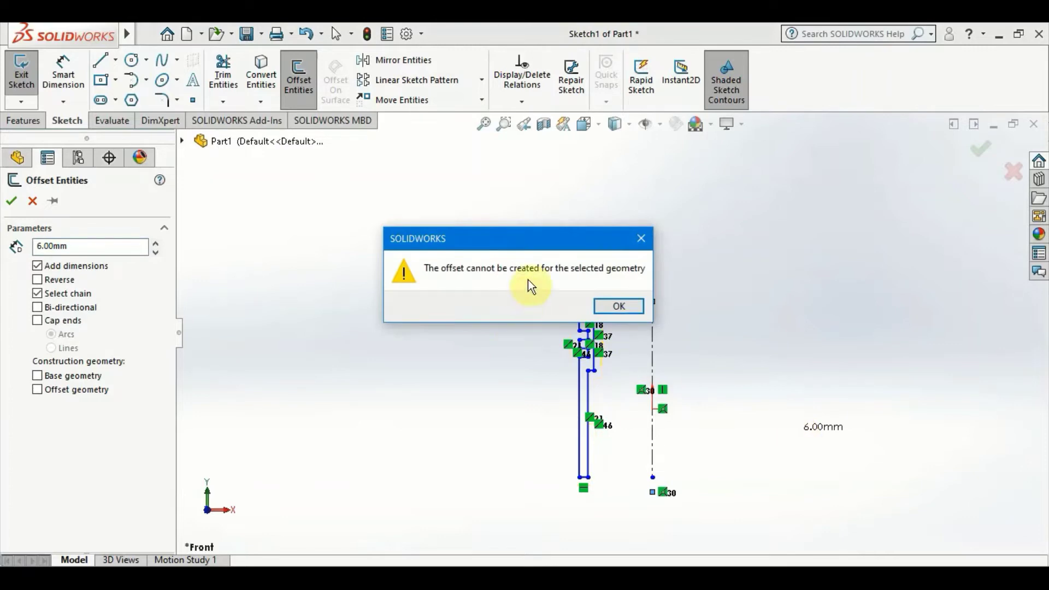
{"action": "left_click", "coordinate": [631, 306]}
{"action": "scroll", "coordinate": [631, 324], "scroll_direction": "up", "scroll_amount": 2}
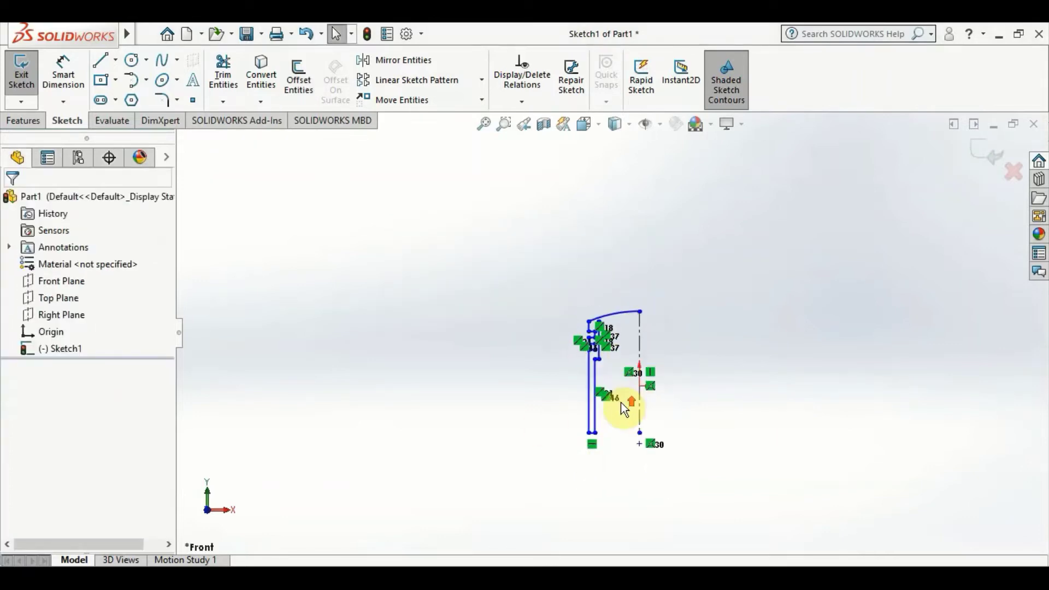
{"action": "scroll", "coordinate": [622, 383], "scroll_direction": "down", "scroll_amount": 2}
{"action": "scroll", "coordinate": [617, 370], "scroll_direction": "down", "scroll_amount": 2}
{"action": "scroll", "coordinate": [608, 355], "scroll_direction": "up", "scroll_amount": 2}
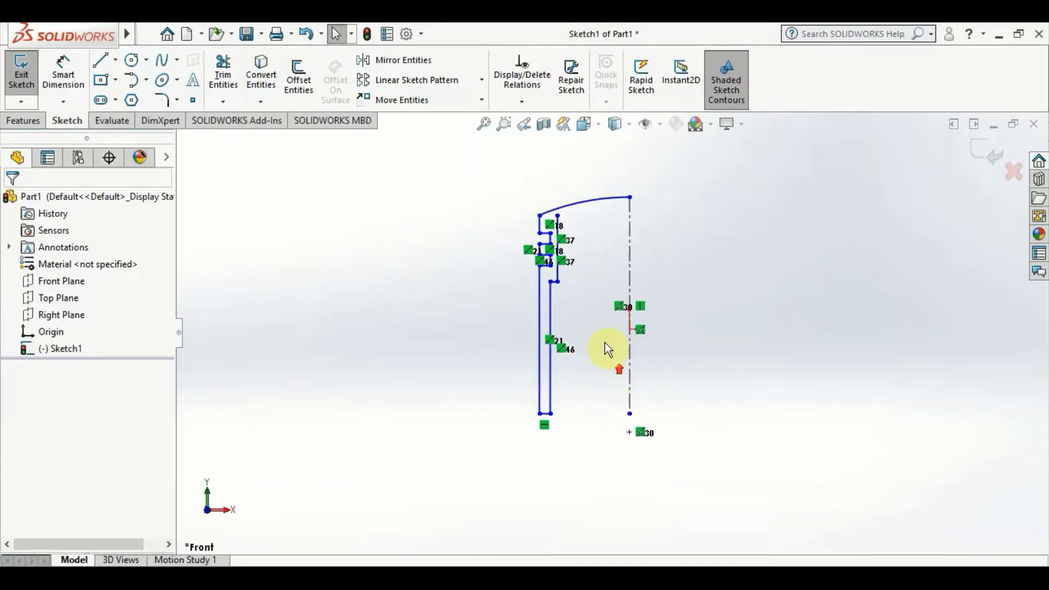
{"action": "scroll", "coordinate": [608, 349], "scroll_direction": "down", "scroll_amount": 2}
{"action": "scroll", "coordinate": [616, 283], "scroll_direction": "down", "scroll_amount": 1}
{"action": "scroll", "coordinate": [613, 276], "scroll_direction": "up", "scroll_amount": 1}
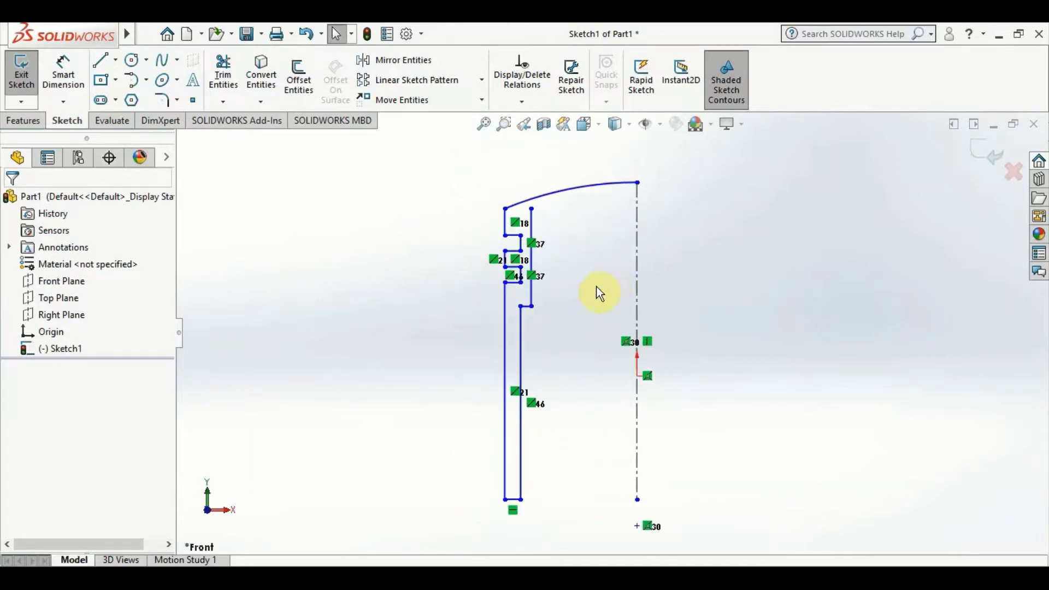
- Retry the 6 mm offset on the top arc chain; it fails again and is dismissed
{"action": "left_click", "coordinate": [299, 77]}
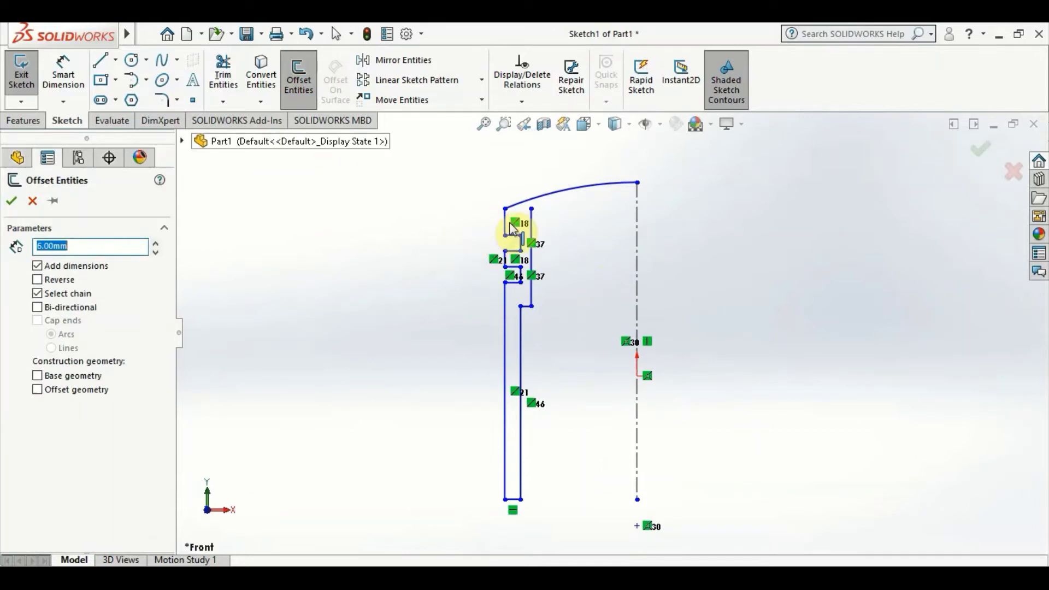
{"action": "left_click", "coordinate": [533, 206]}
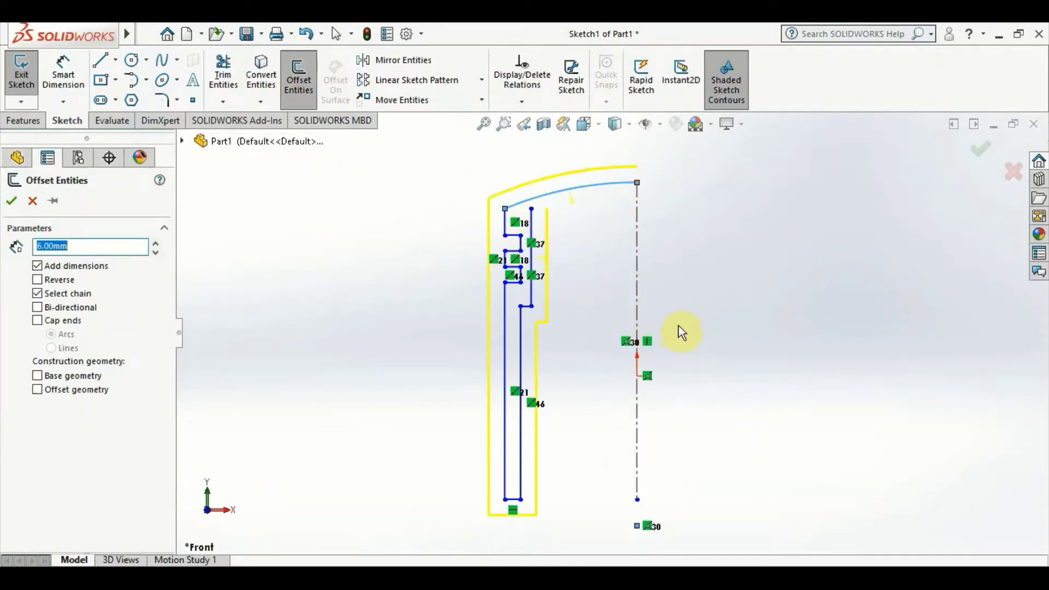
{"action": "key", "text": "Return"}
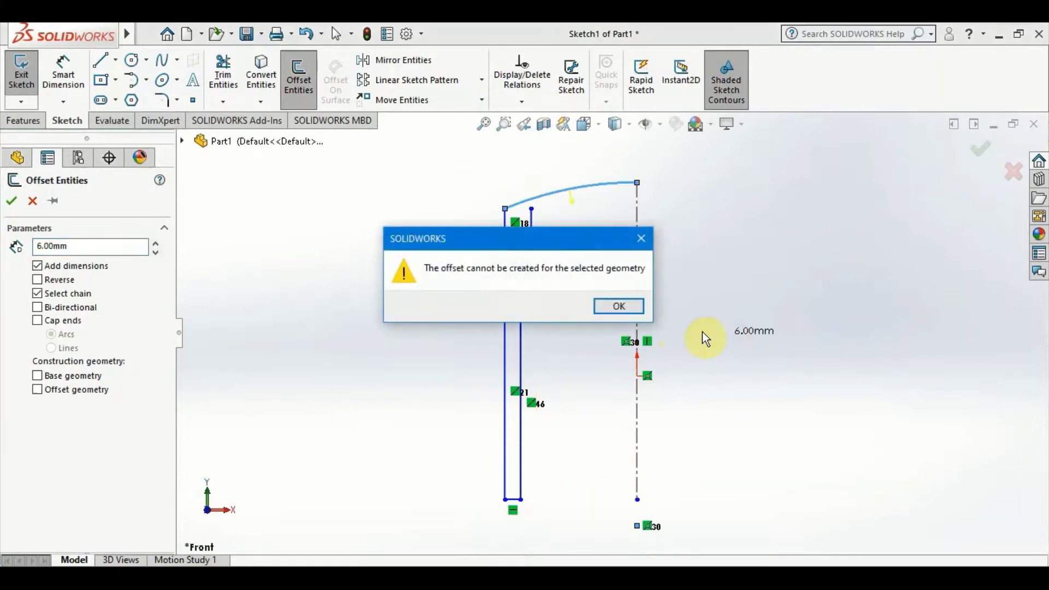
{"action": "left_click", "coordinate": [628, 303]}
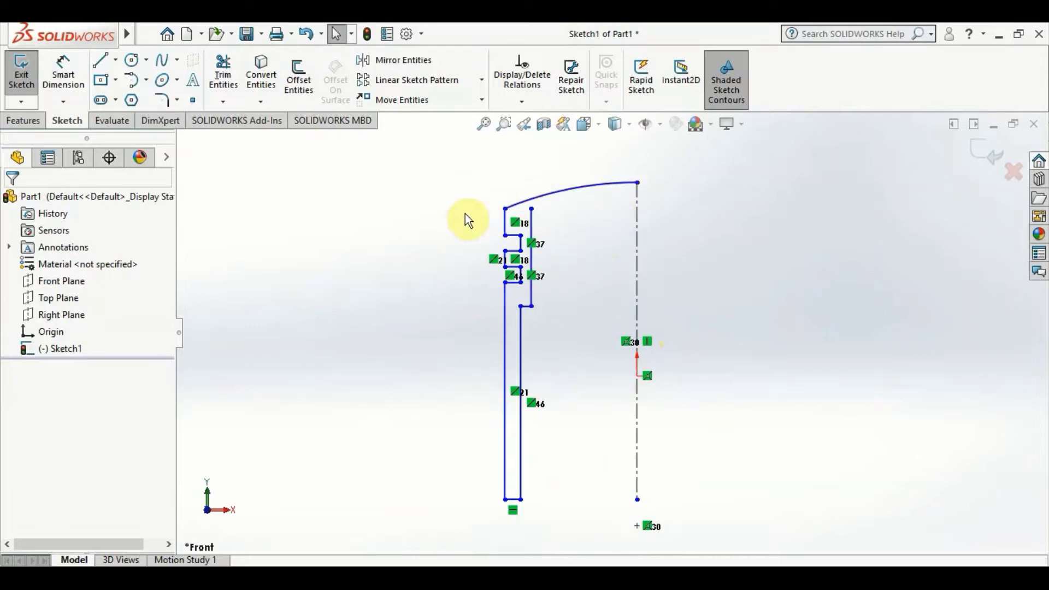
- Select the domed top arc (Arc2) together with the outer left wall line (Line2)
{"action": "scroll", "coordinate": [538, 229], "scroll_direction": "down", "scroll_amount": 1}
{"action": "scroll", "coordinate": [546, 234], "scroll_direction": "up", "scroll_amount": 1}
{"action": "scroll", "coordinate": [584, 239], "scroll_direction": "up", "scroll_amount": 1}
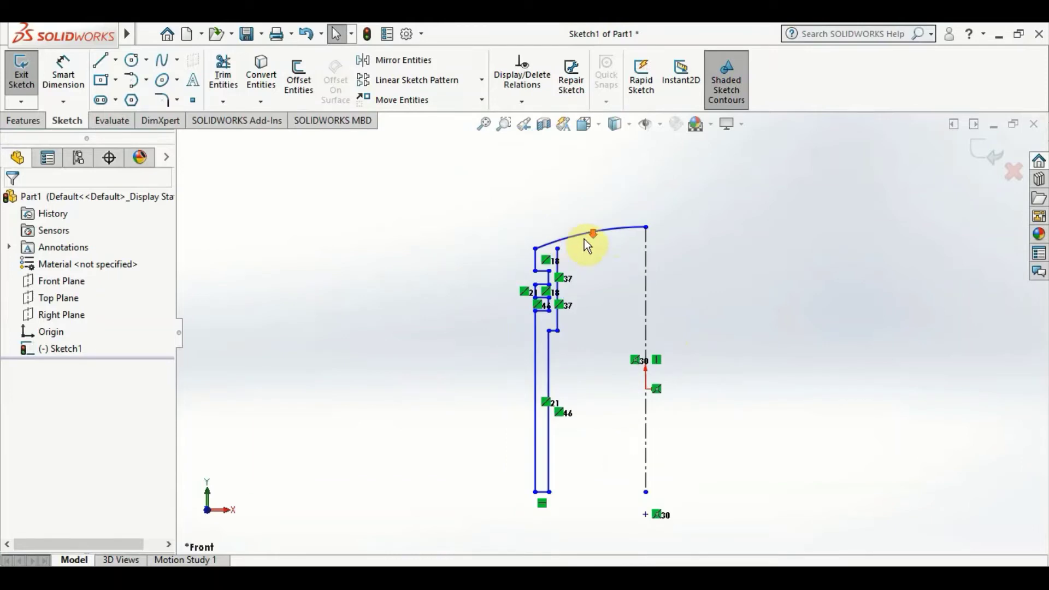
{"action": "scroll", "coordinate": [585, 238], "scroll_direction": "down", "scroll_amount": 2}
{"action": "scroll", "coordinate": [584, 293], "scroll_direction": "down", "scroll_amount": 3}
{"action": "scroll", "coordinate": [552, 271], "scroll_direction": "down", "scroll_amount": 1}
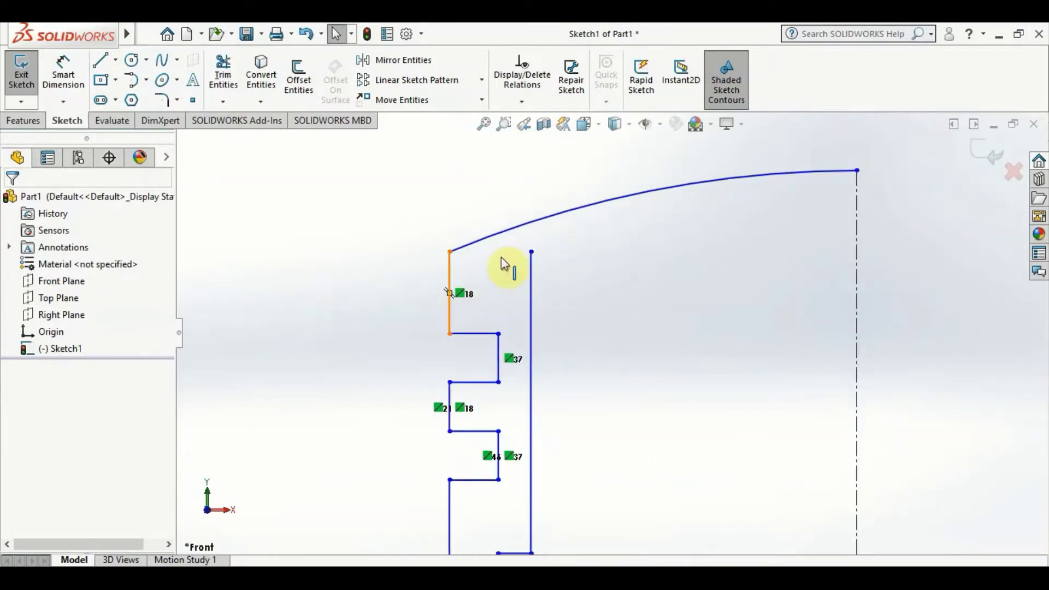
{"action": "left_click", "coordinate": [585, 209]}
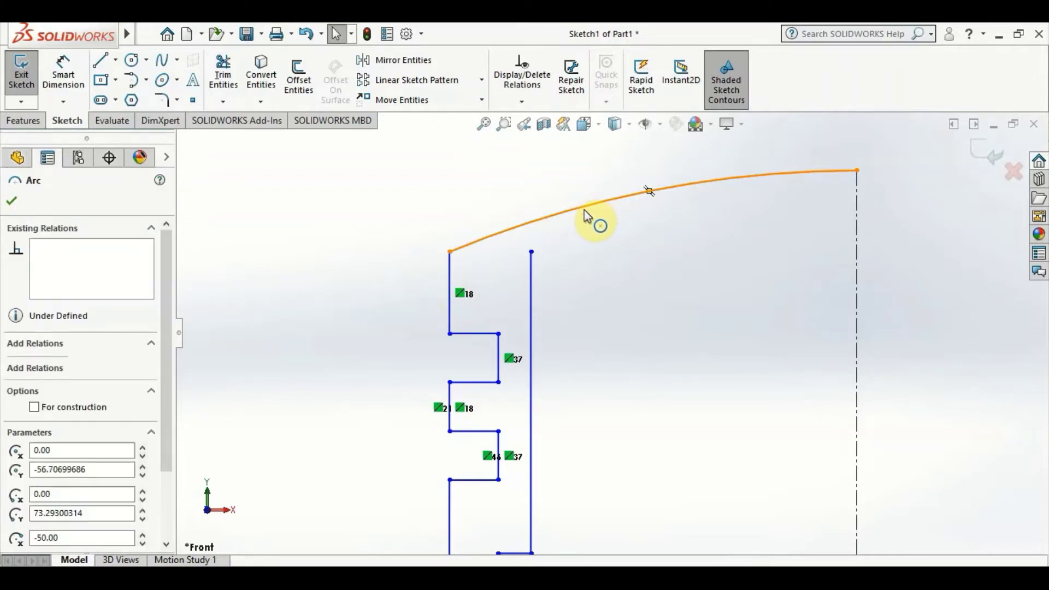
{"action": "left_click", "coordinate": [451, 281]}
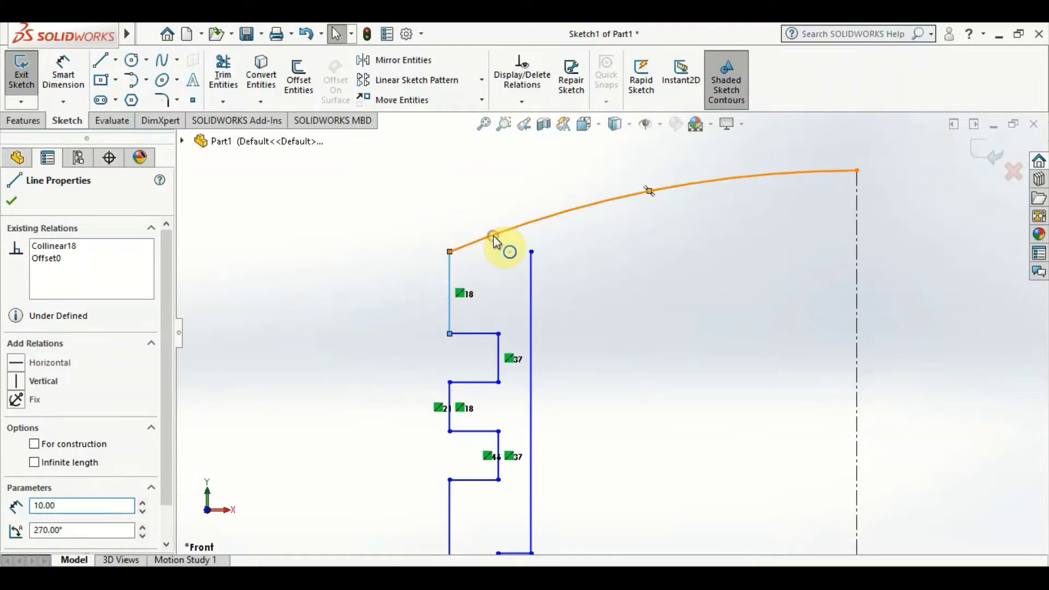
{"action": "left_click", "coordinate": [493, 236]}
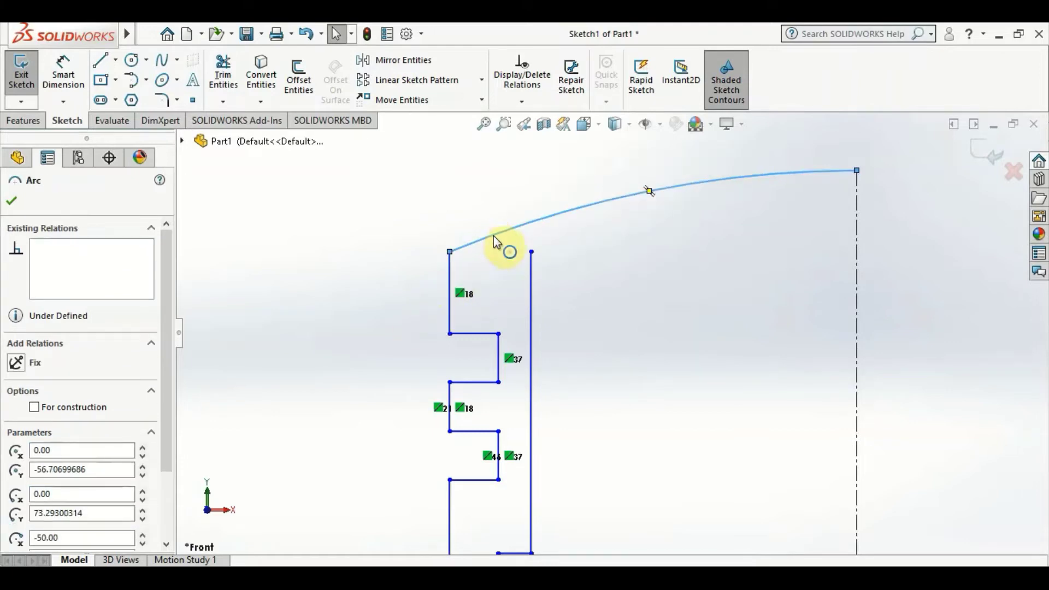
{"action": "left_click", "coordinate": [448, 280], "text": "ctrl"}
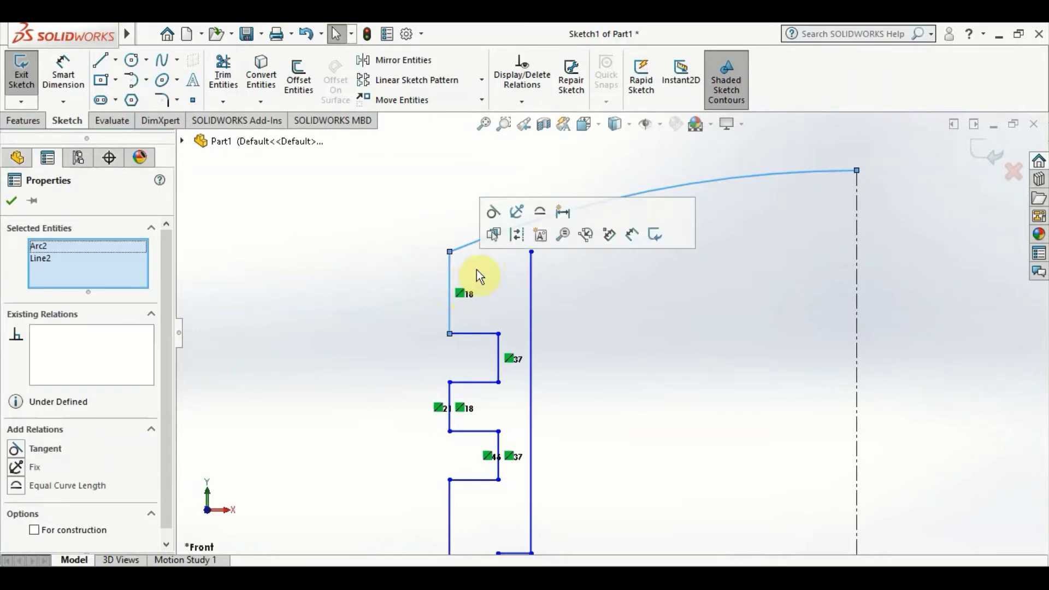
{"action": "right_click", "coordinate": [683, 185]}
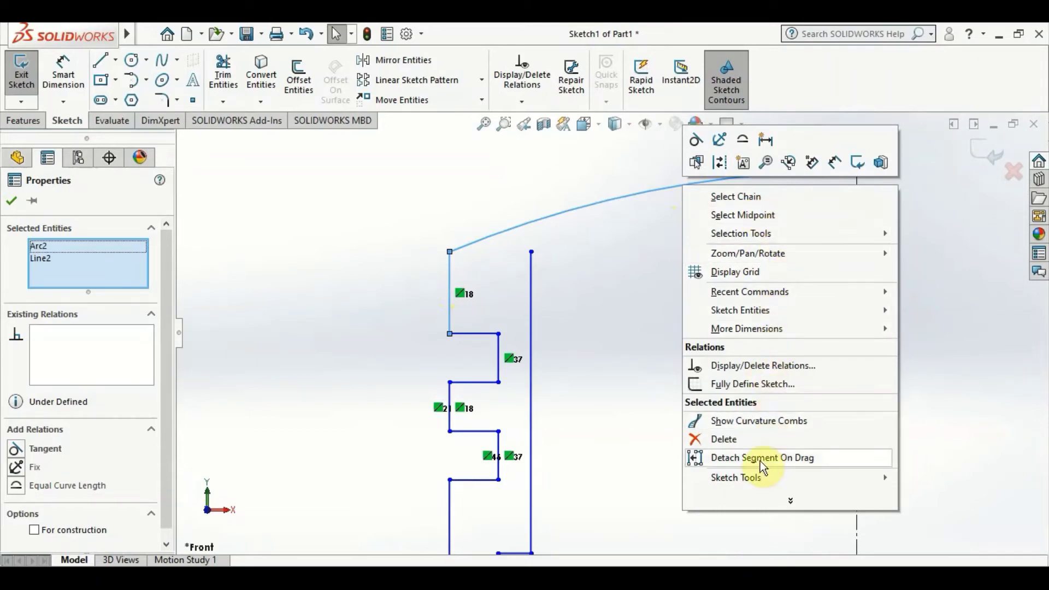
{"action": "mouse_move", "coordinate": [736, 477]}
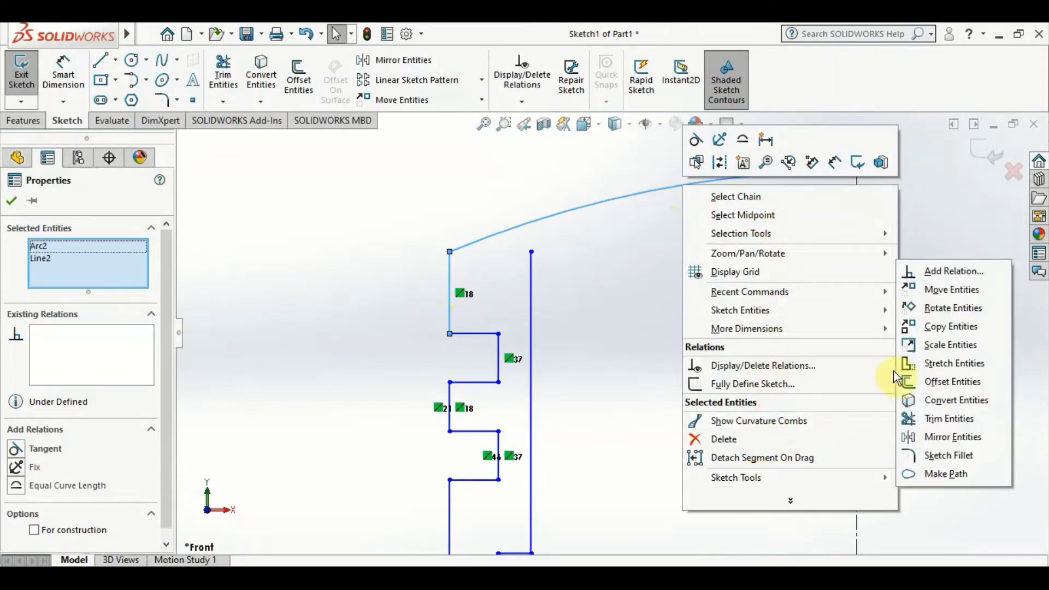
{"action": "left_click", "coordinate": [974, 407]}
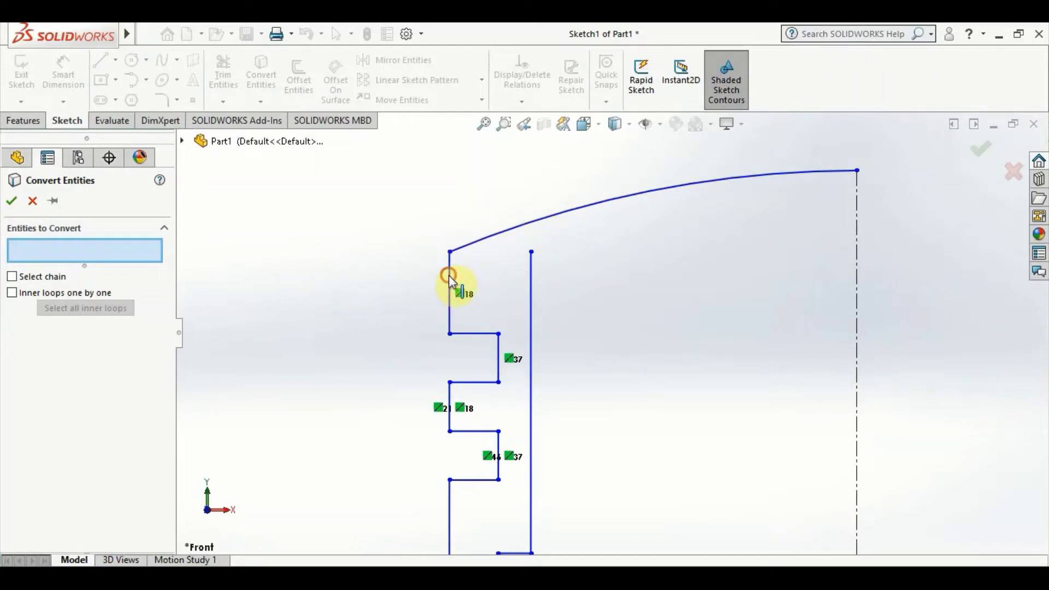
{"action": "key", "text": "Escape"}
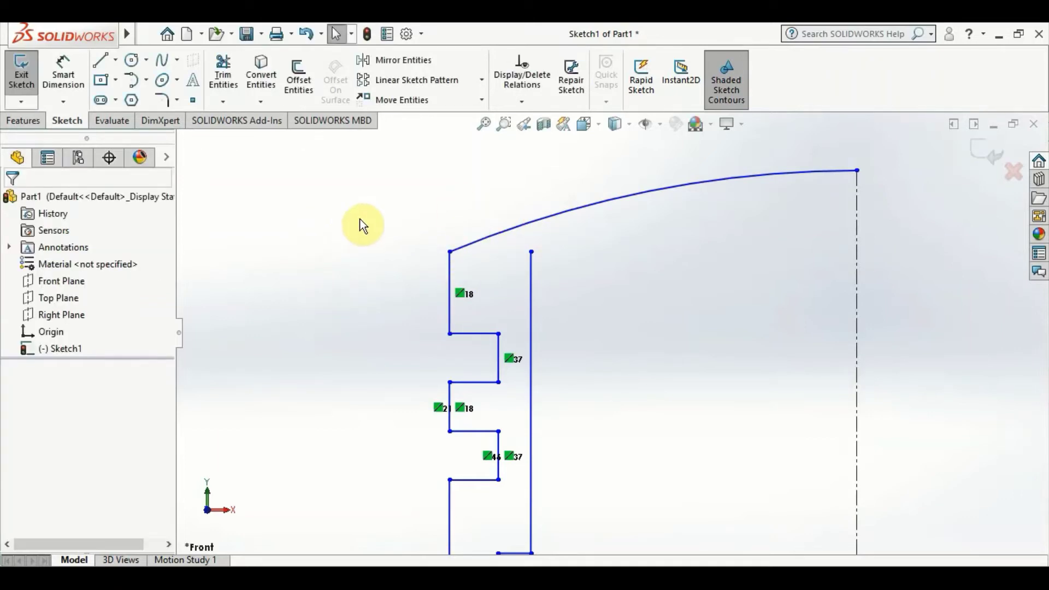
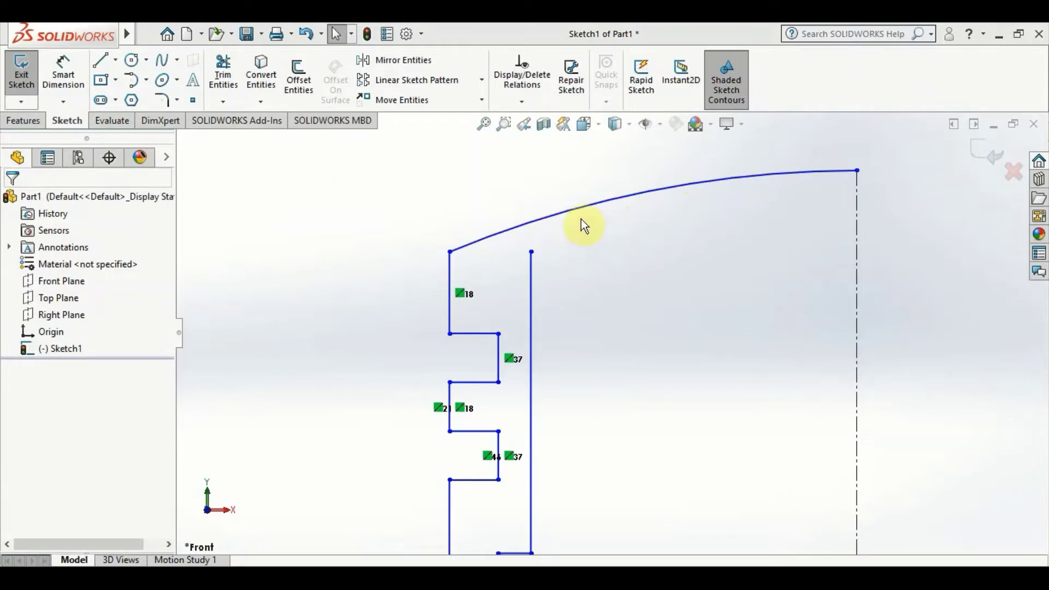
- Try a chain offset of the top arc, then undo it and clear the selection
{"action": "left_click", "coordinate": [307, 84]}
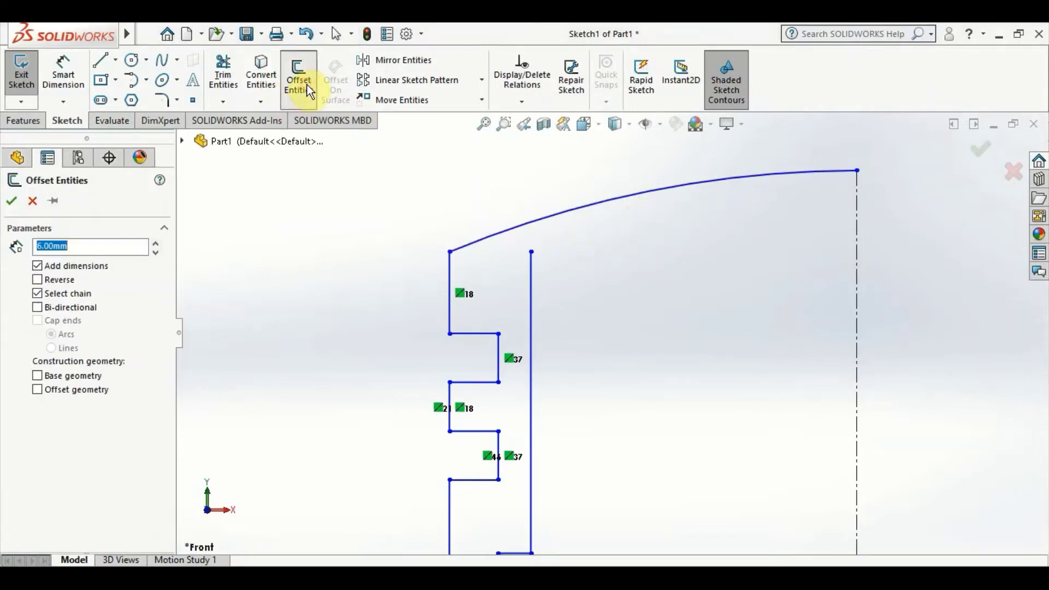
{"action": "left_click", "coordinate": [509, 232]}
{"action": "left_click", "coordinate": [724, 347]}
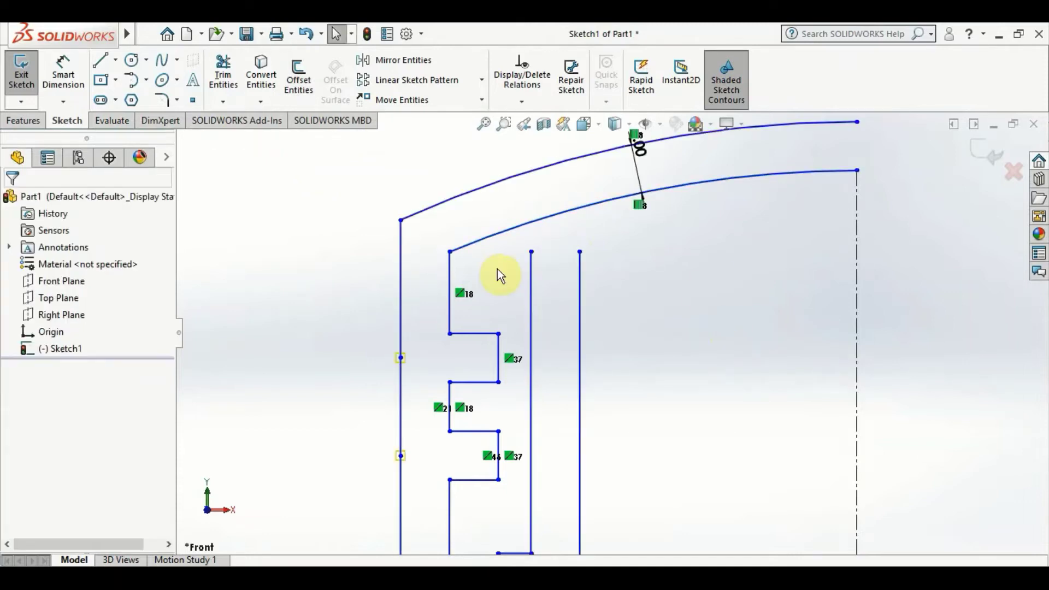
{"action": "left_click", "coordinate": [307, 32]}
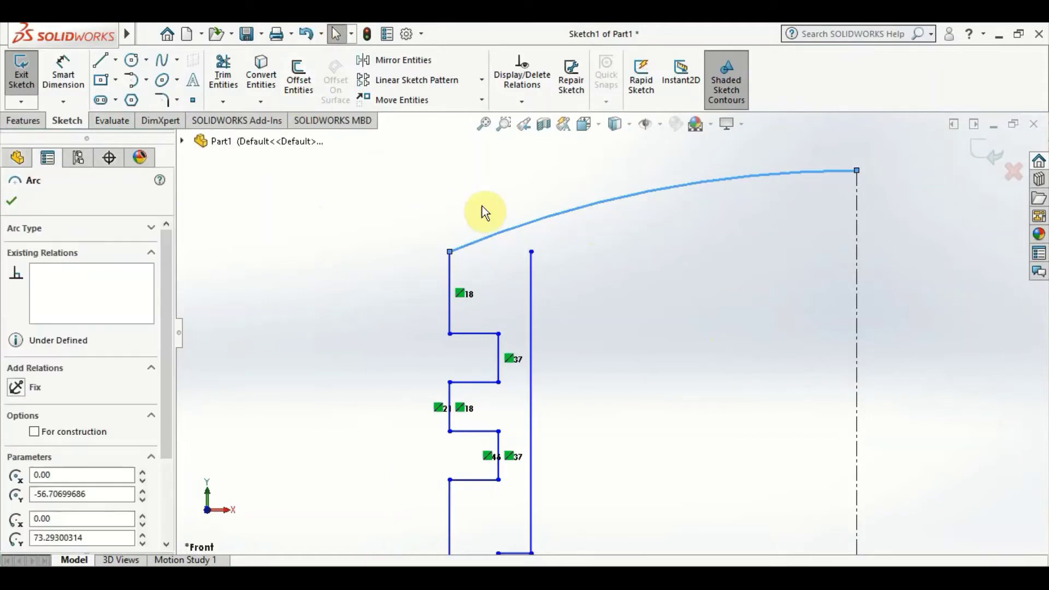
{"action": "key", "text": "Escape"}
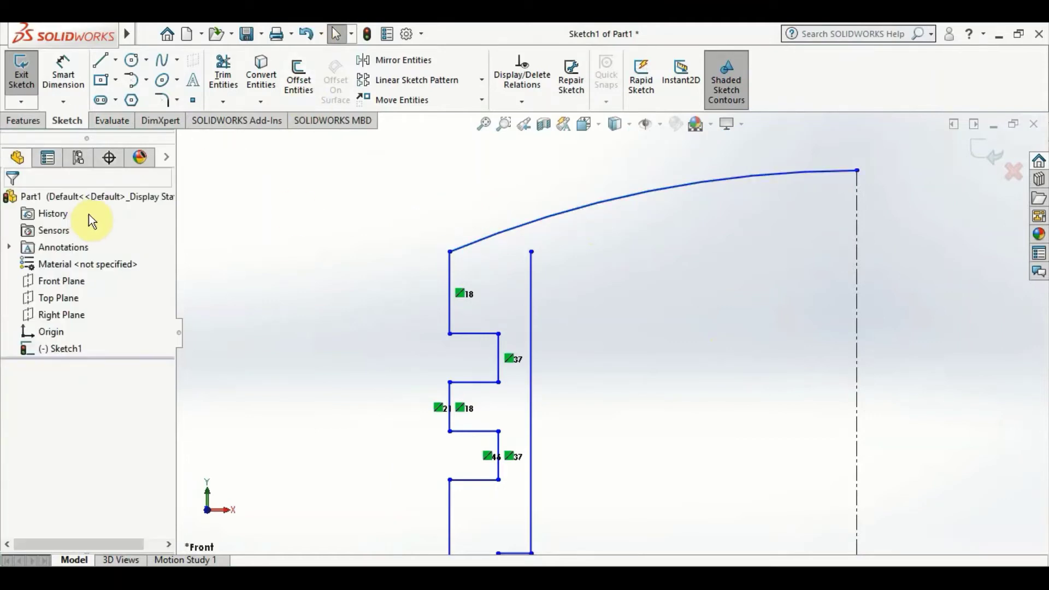
- Offset only the domed top arc 6 mm downward, with Select chain unchecked
{"action": "left_click", "coordinate": [307, 80]}
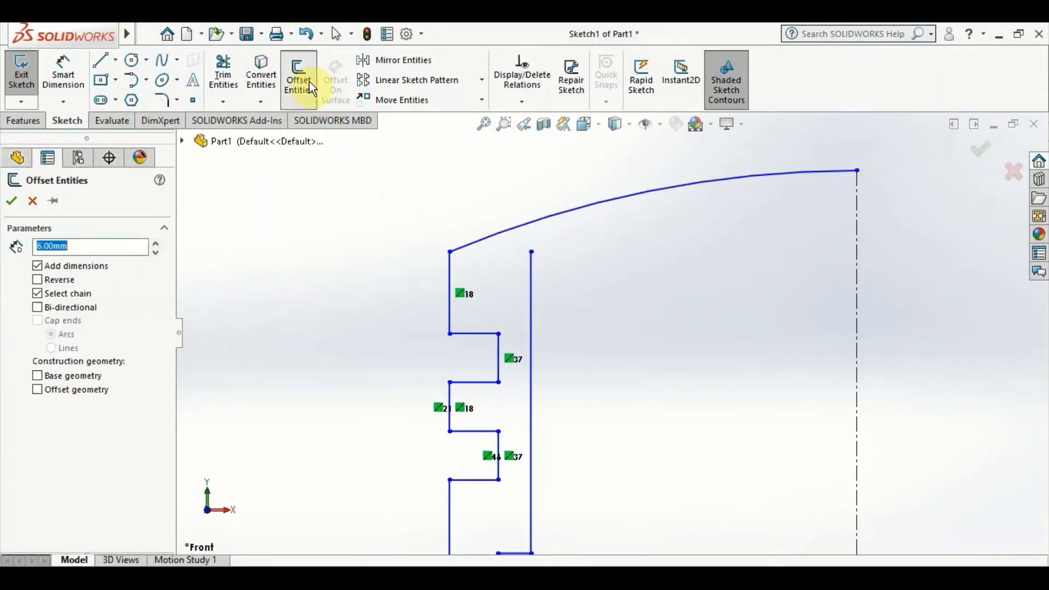
{"action": "left_click", "coordinate": [37, 294]}
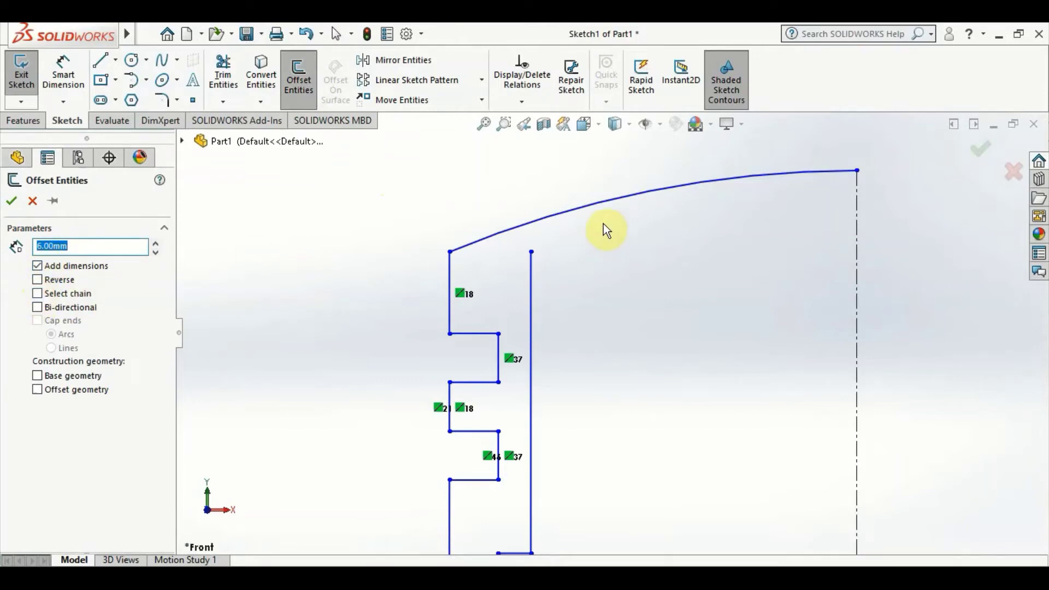
{"action": "left_click", "coordinate": [606, 201]}
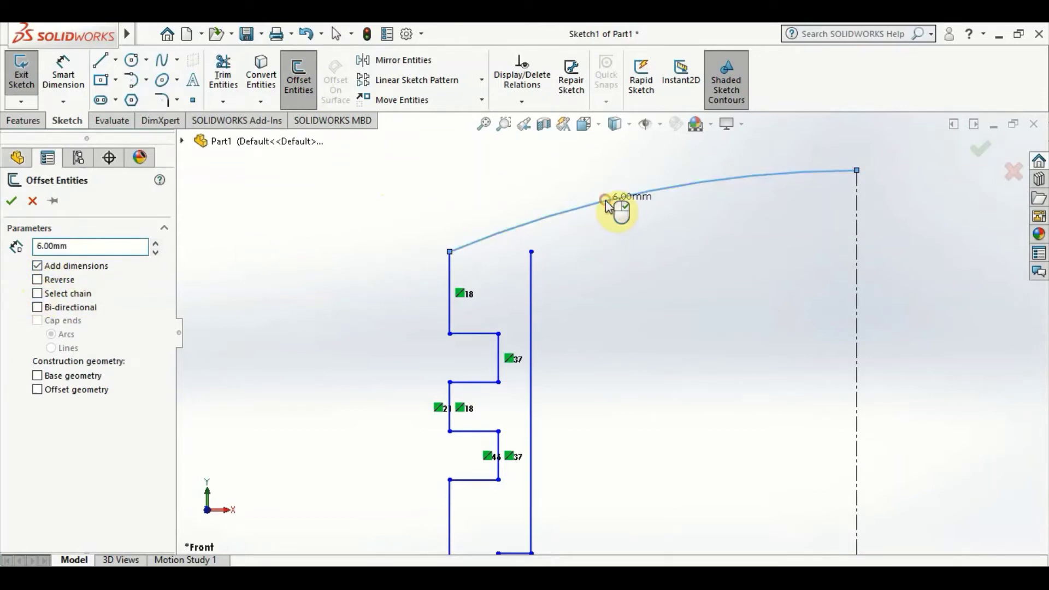
{"action": "left_click", "coordinate": [755, 470]}
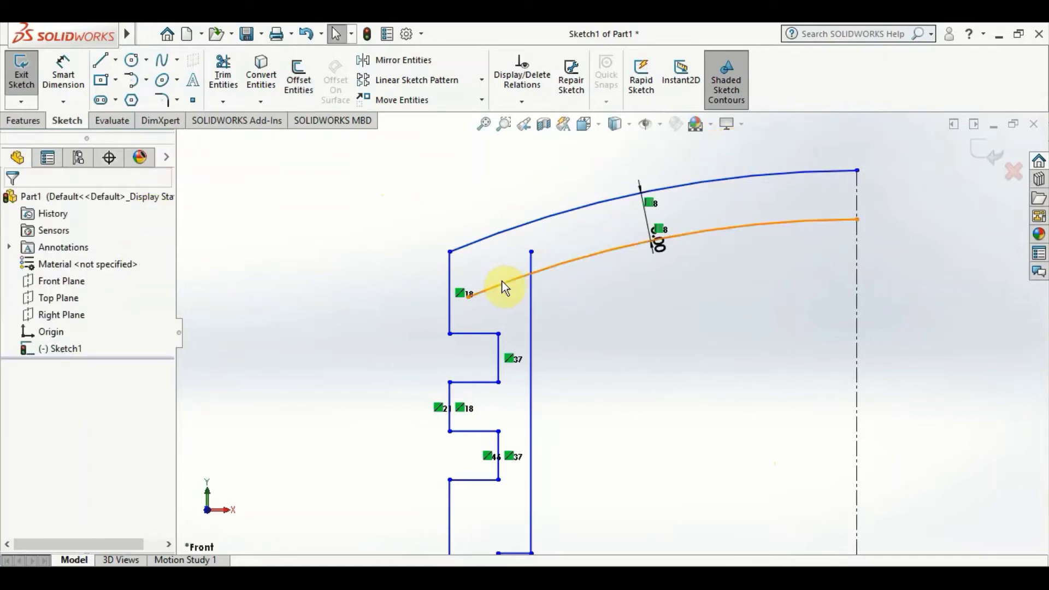
- Power-trim away the inner arc stub lying outside the inner wall
{"action": "left_click", "coordinate": [230, 86]}
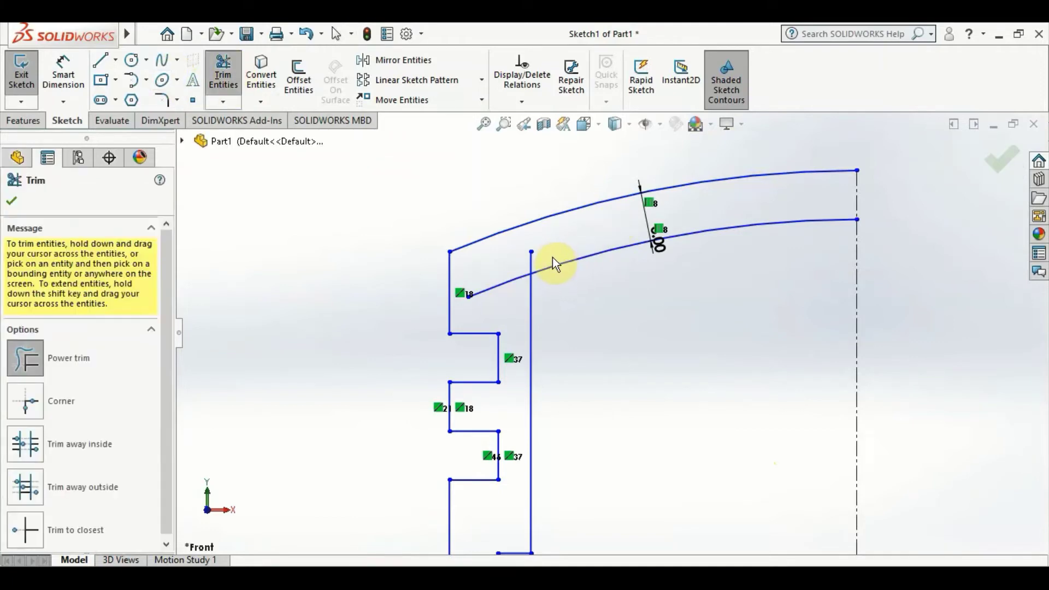
{"action": "left_click_drag", "start_coordinate": [516, 289], "coordinate": [516, 287]}
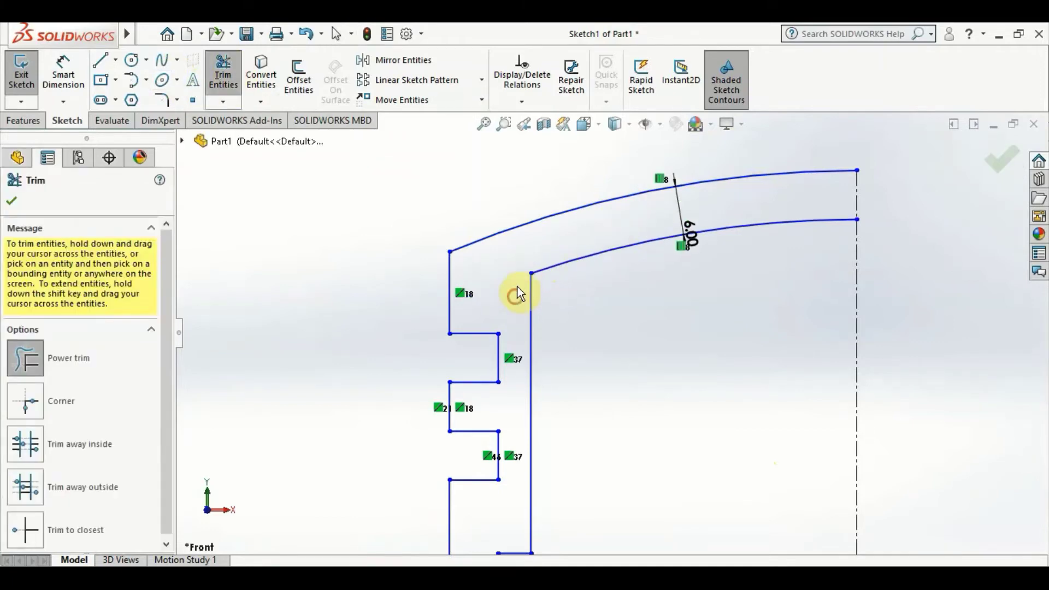
{"action": "left_click", "coordinate": [991, 162]}
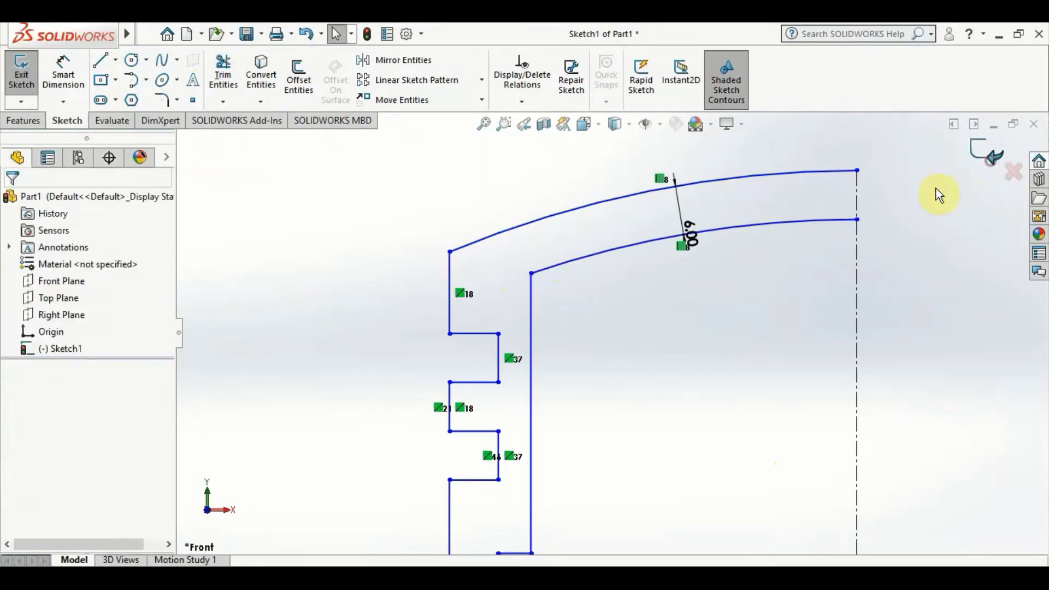
{"action": "scroll", "coordinate": [669, 300], "scroll_direction": "up", "scroll_amount": 3}
{"action": "scroll", "coordinate": [657, 312], "scroll_direction": "up", "scroll_amount": 2}
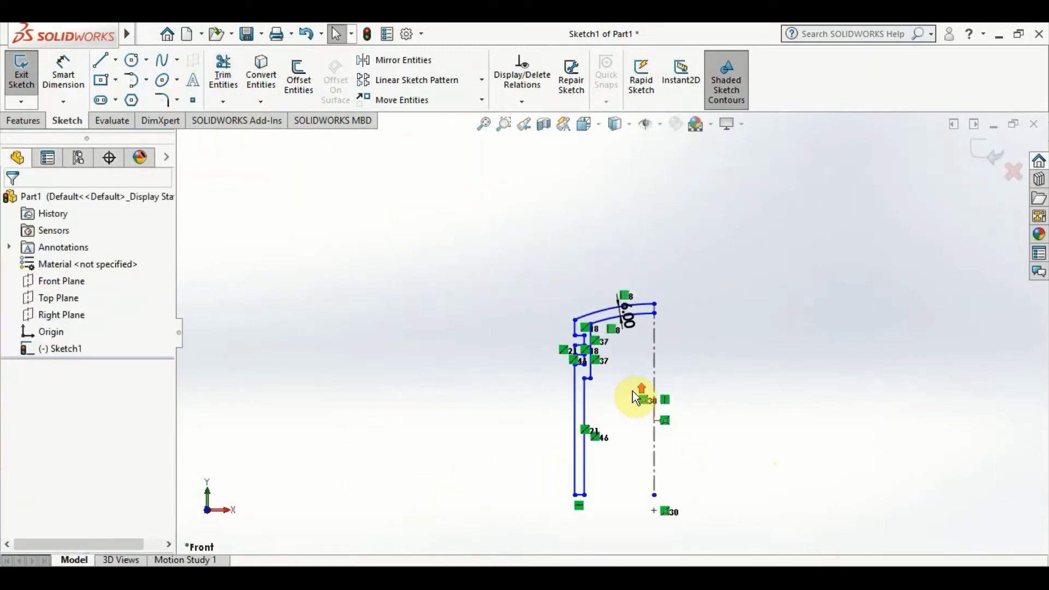
{"action": "middle_click_drag", "start_coordinate": [667, 496], "coordinate": [614, 394], "text": "ctrl"}
{"action": "scroll", "coordinate": [618, 375], "scroll_direction": "down", "scroll_amount": 1}
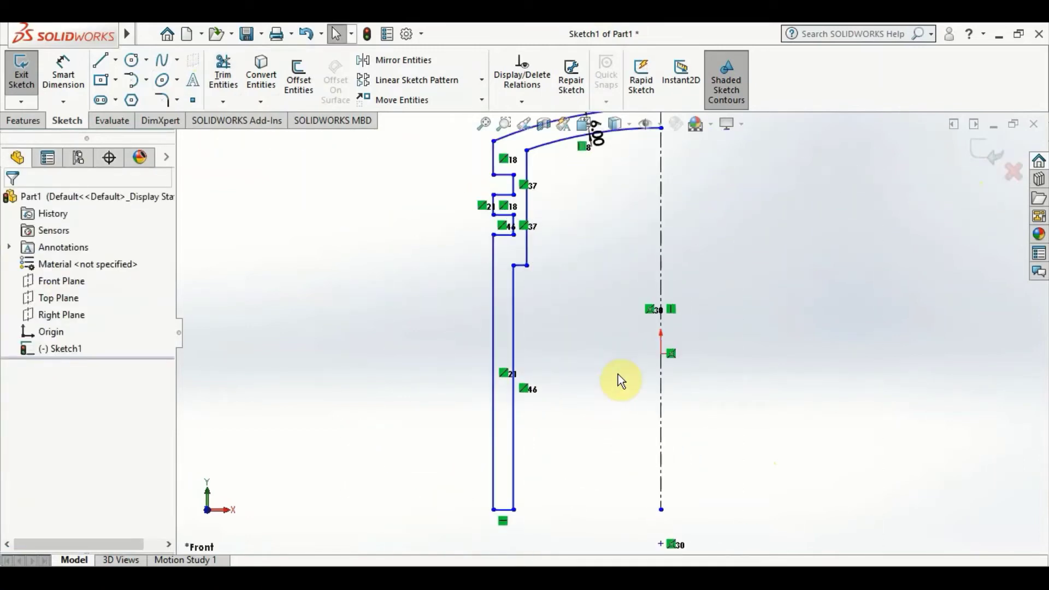
{"action": "scroll", "coordinate": [618, 374], "scroll_direction": "up", "scroll_amount": 2}
{"action": "scroll", "coordinate": [658, 219], "scroll_direction": "down", "scroll_amount": 1}
{"action": "scroll", "coordinate": [640, 213], "scroll_direction": "down", "scroll_amount": 1}
{"action": "scroll", "coordinate": [634, 221], "scroll_direction": "down", "scroll_amount": 1}
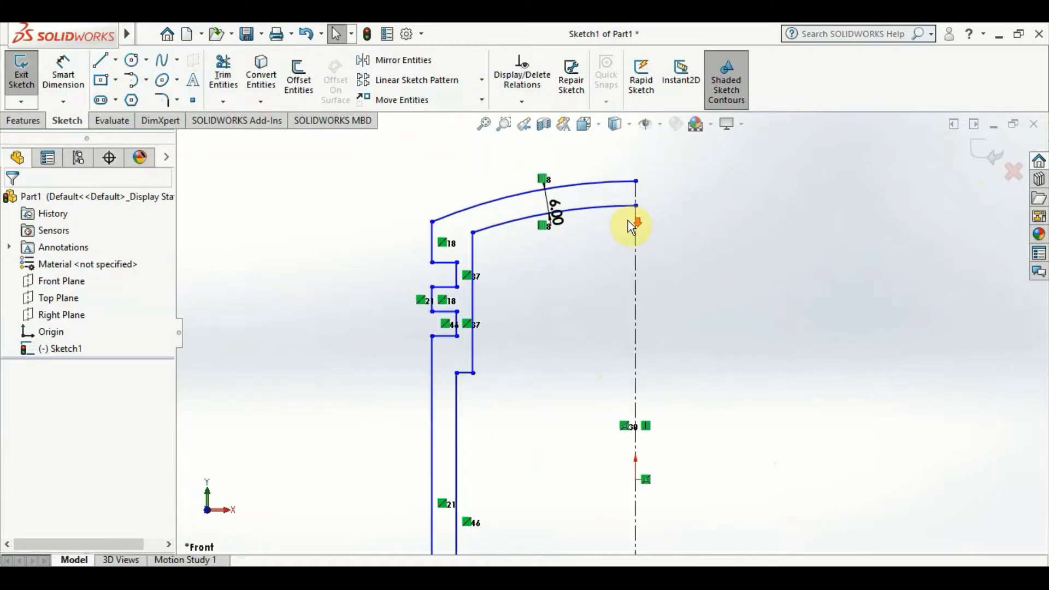
- Draw a vertical centreline line joining the top arc end to the inner arc end
{"action": "left_click", "coordinate": [98, 62]}
{"action": "left_click_drag", "start_coordinate": [635, 181], "coordinate": [636, 206]}
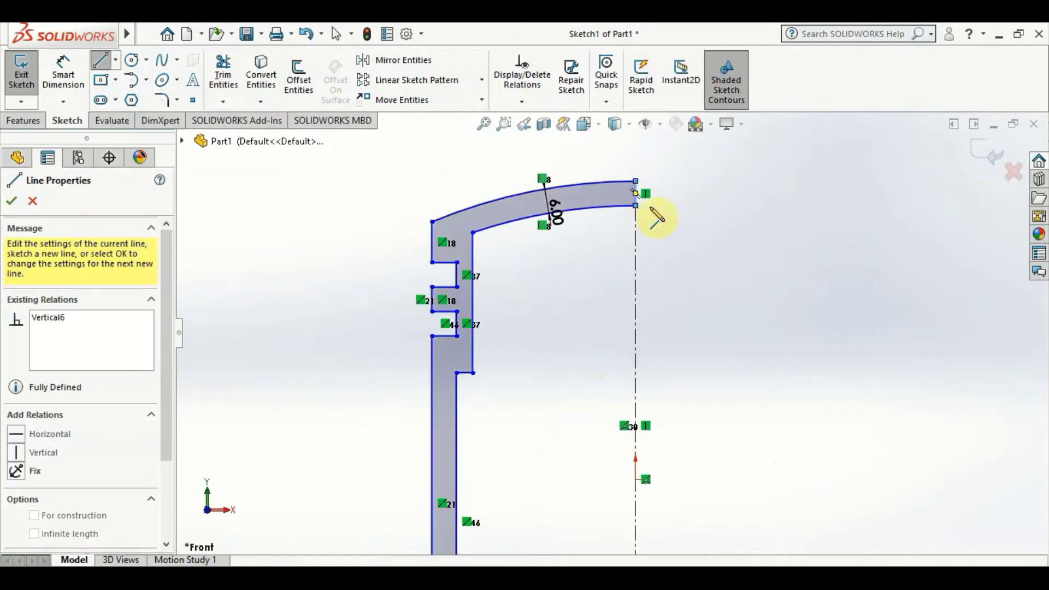
{"action": "left_click", "coordinate": [11, 201]}
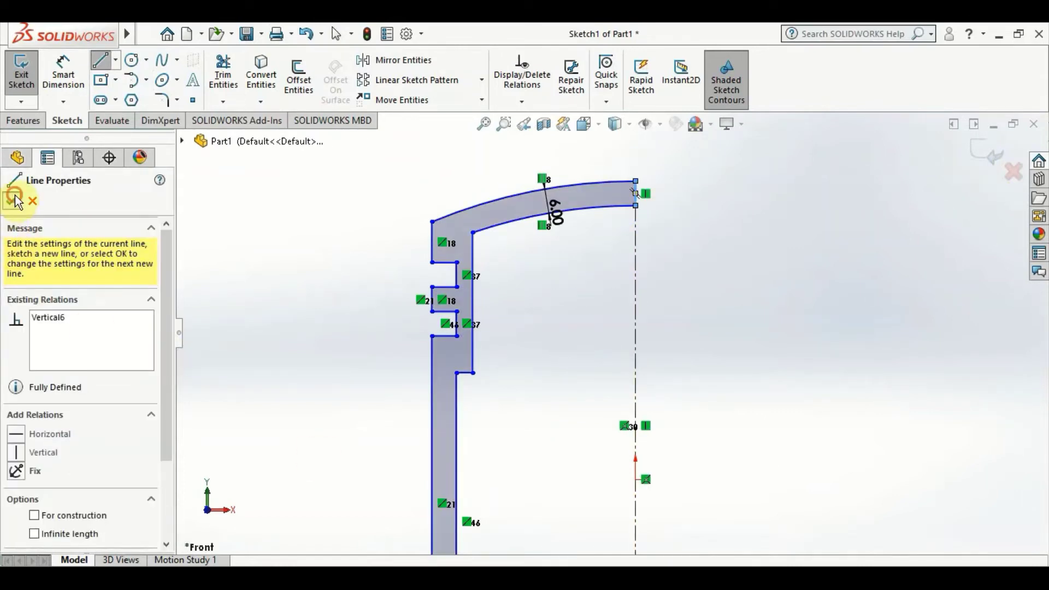
{"action": "scroll", "coordinate": [585, 320], "scroll_direction": "down", "scroll_amount": 1}
{"action": "scroll", "coordinate": [579, 344], "scroll_direction": "down", "scroll_amount": 1}
{"action": "scroll", "coordinate": [574, 383], "scroll_direction": "up", "scroll_amount": 2}
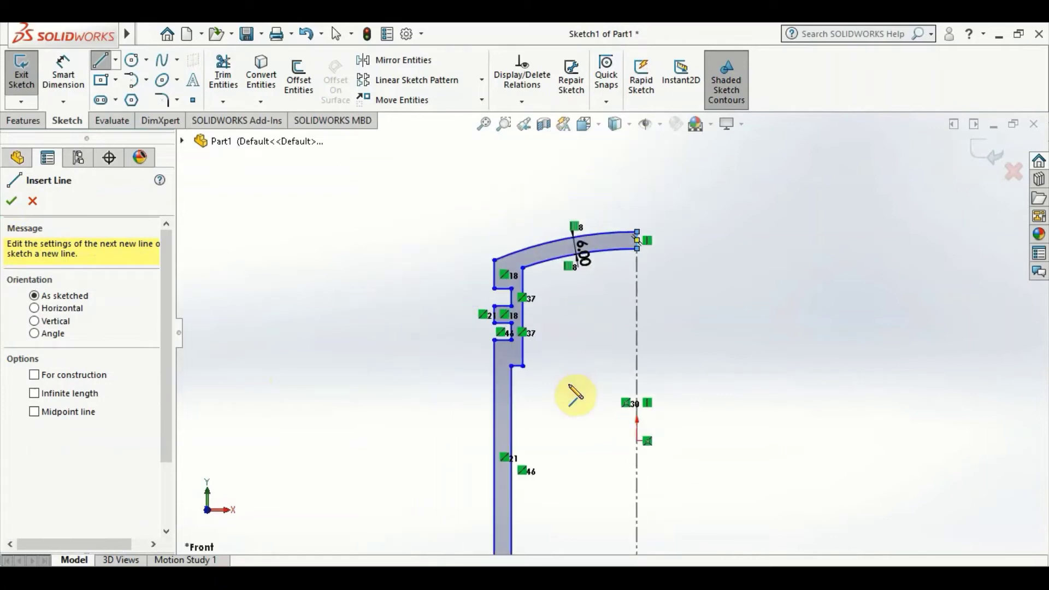
{"action": "scroll", "coordinate": [609, 475], "scroll_direction": "up", "scroll_amount": 1}
{"action": "scroll", "coordinate": [595, 412], "scroll_direction": "down", "scroll_amount": 1}
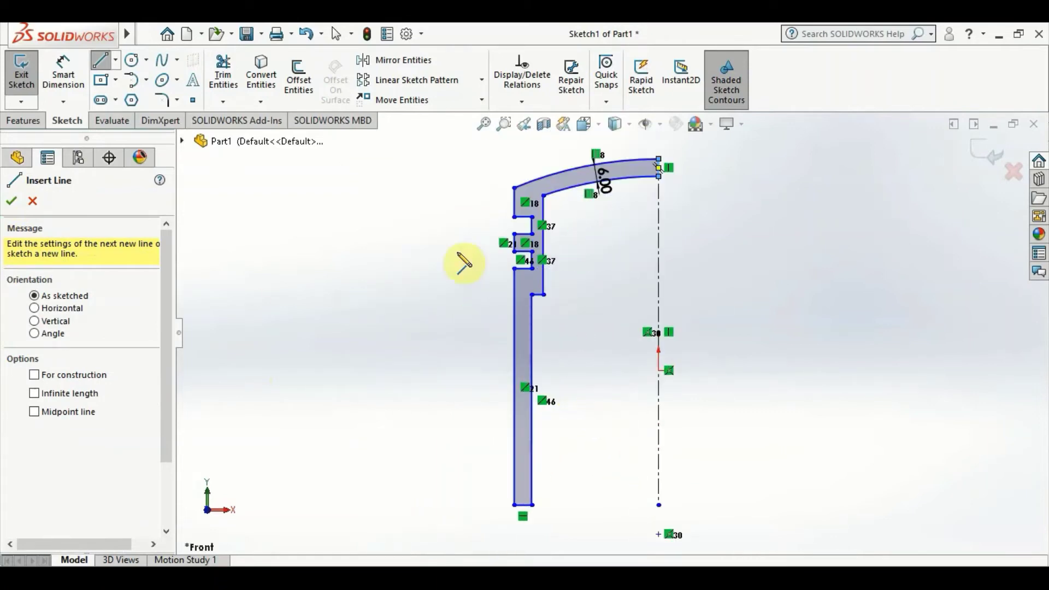
{"action": "left_click", "coordinate": [12, 202]}
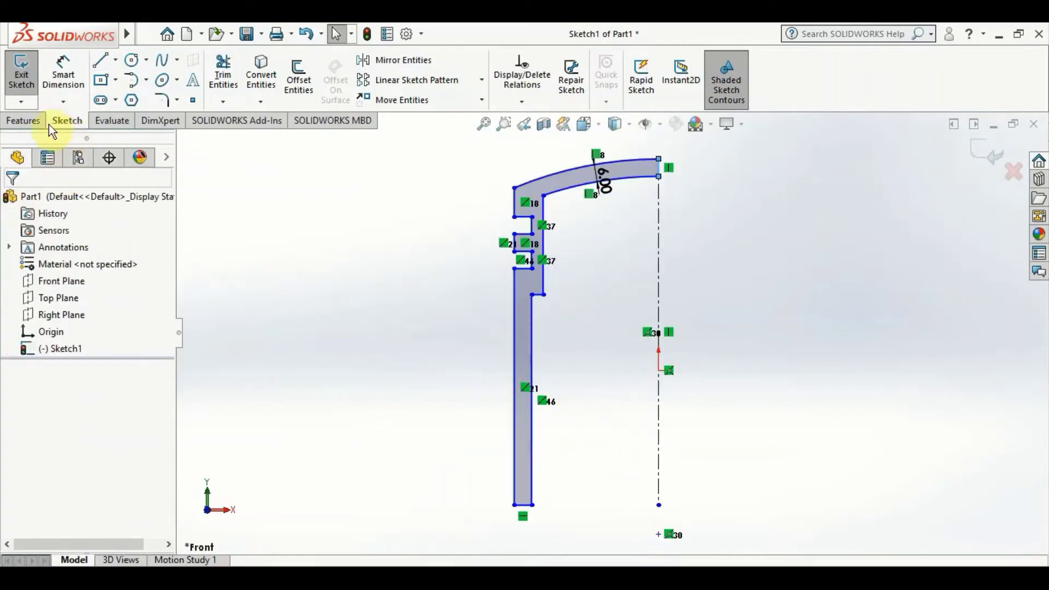
{"action": "left_click", "coordinate": [24, 121]}
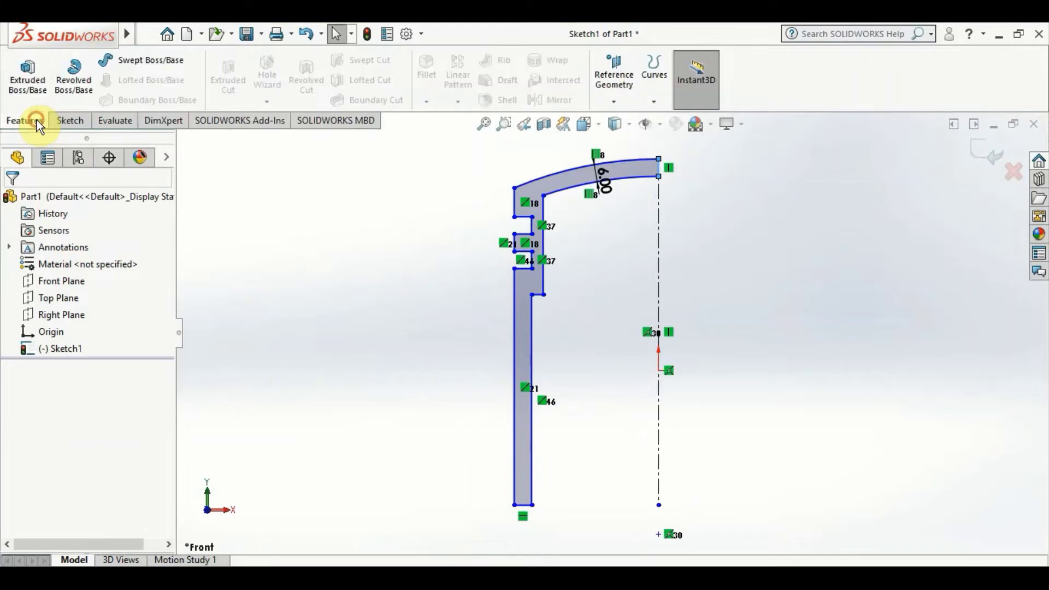
{"action": "left_click", "coordinate": [73, 76]}
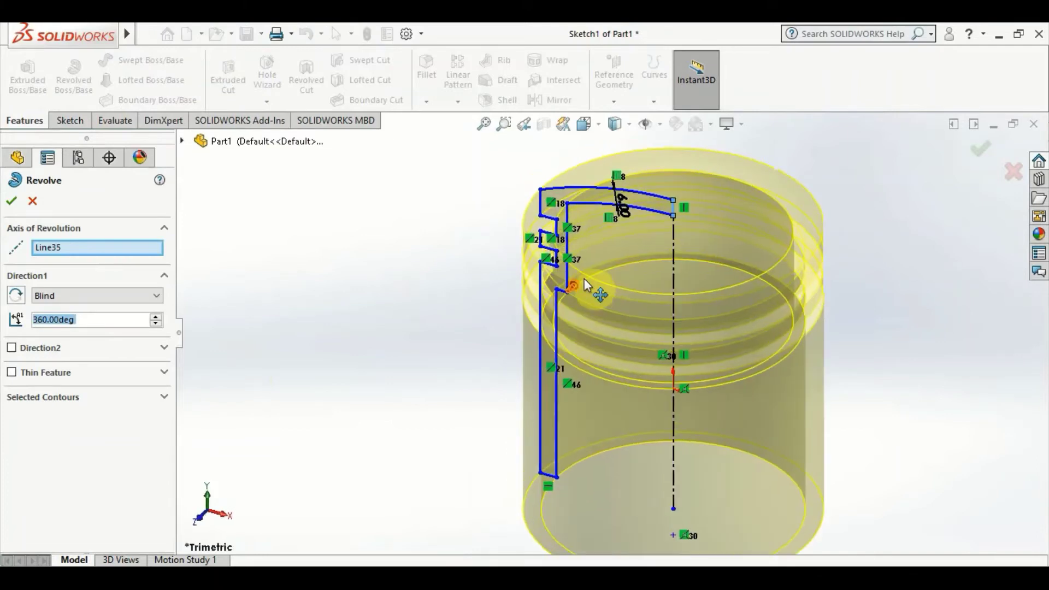
{"action": "left_click", "coordinate": [33, 201]}
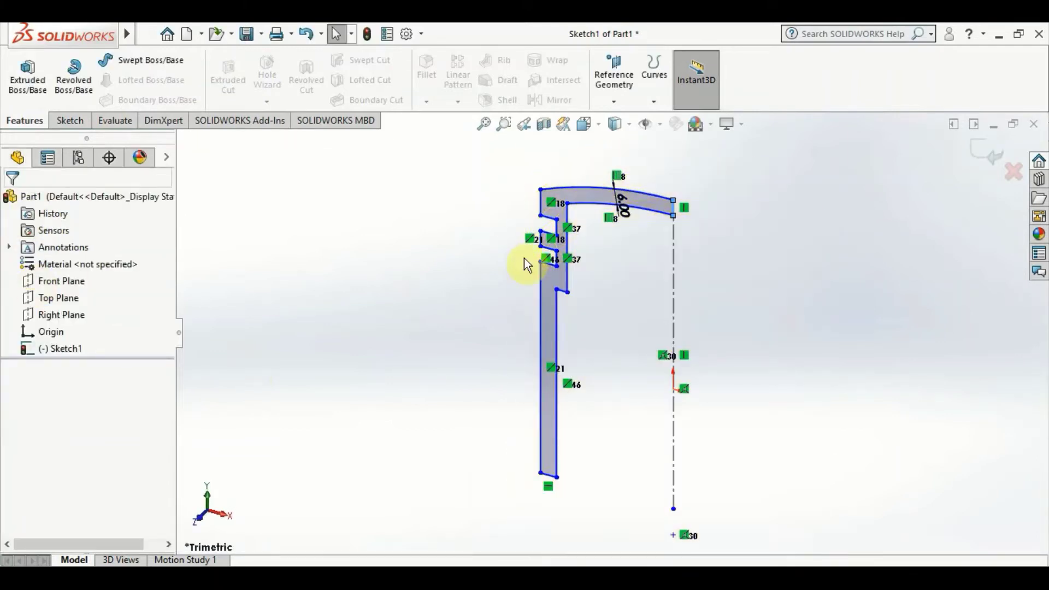
{"action": "left_click", "coordinate": [34, 344]}
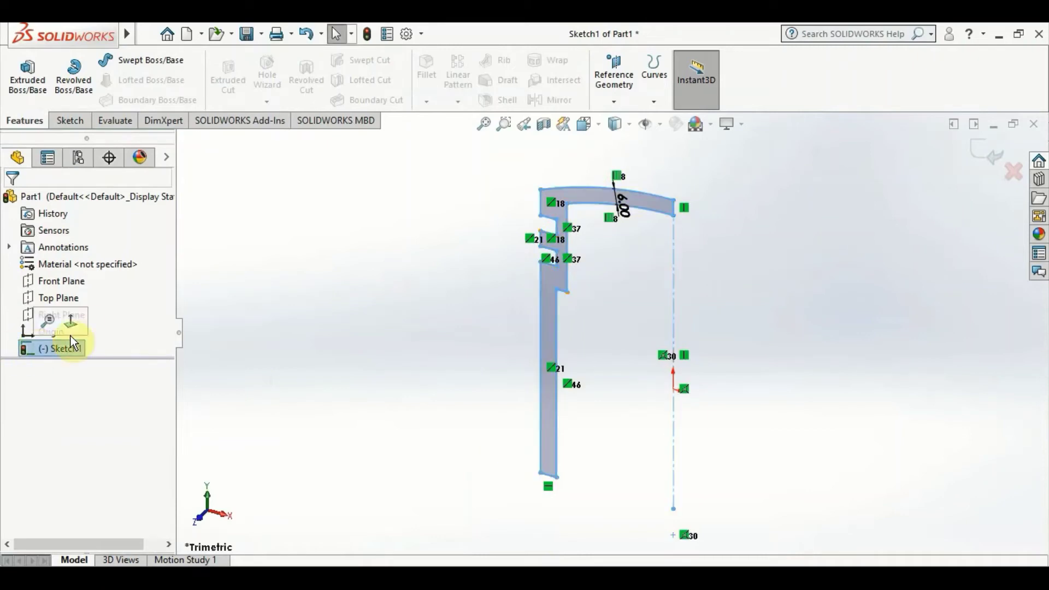
{"action": "left_click", "coordinate": [74, 317]}
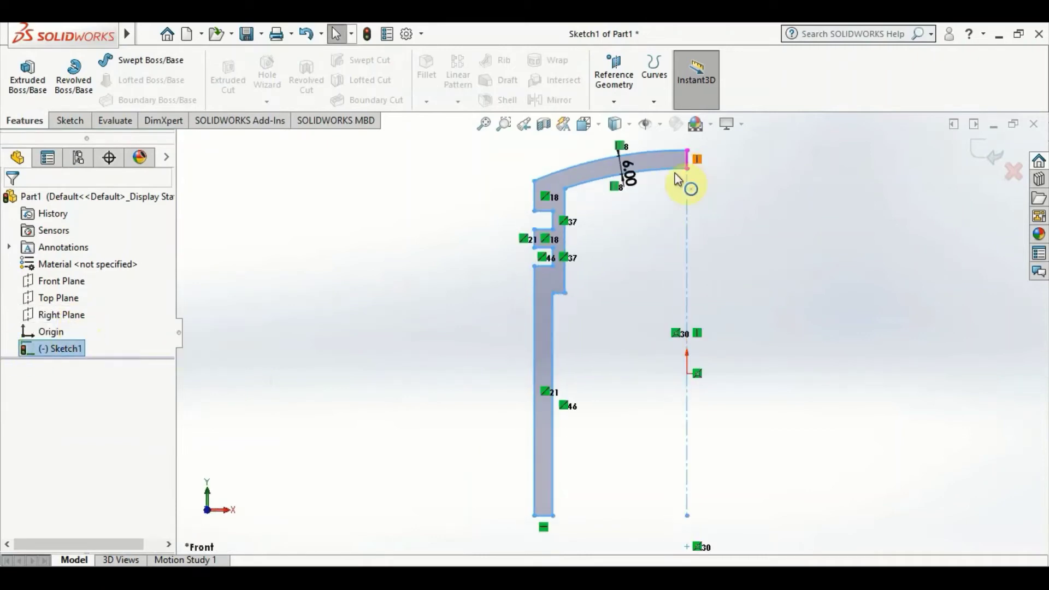
{"action": "scroll", "coordinate": [628, 197], "scroll_direction": "down", "scroll_amount": 2}
{"action": "scroll", "coordinate": [628, 196], "scroll_direction": "down", "scroll_amount": 1}
{"action": "scroll", "coordinate": [557, 222], "scroll_direction": "down", "scroll_amount": 3}
{"action": "scroll", "coordinate": [551, 219], "scroll_direction": "down", "scroll_amount": 1}
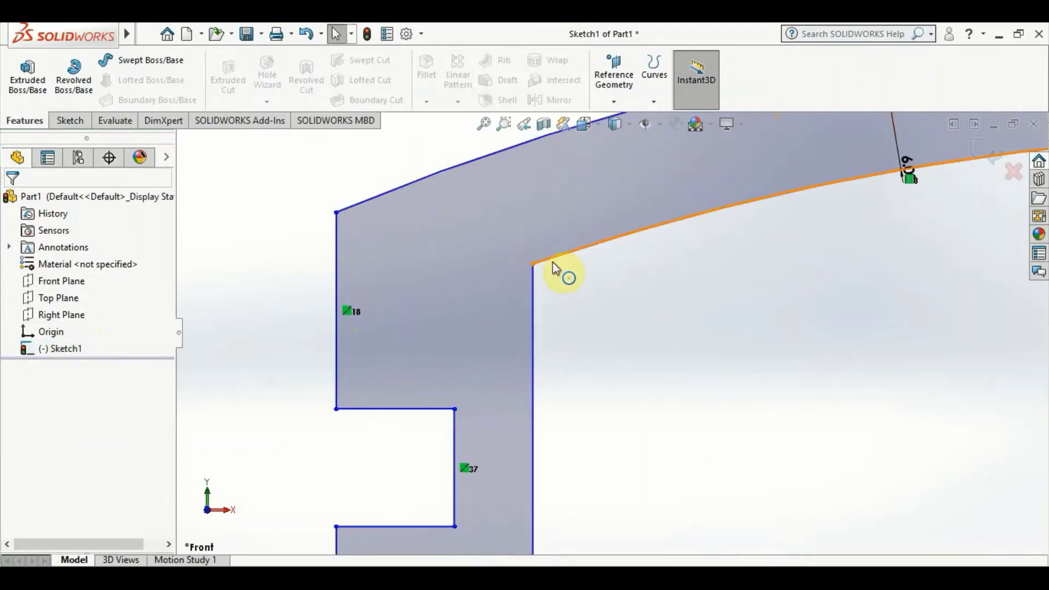
- Start a sketch fillet on the corner between the inner crown arc and inner wall
{"action": "left_click", "coordinate": [76, 116]}
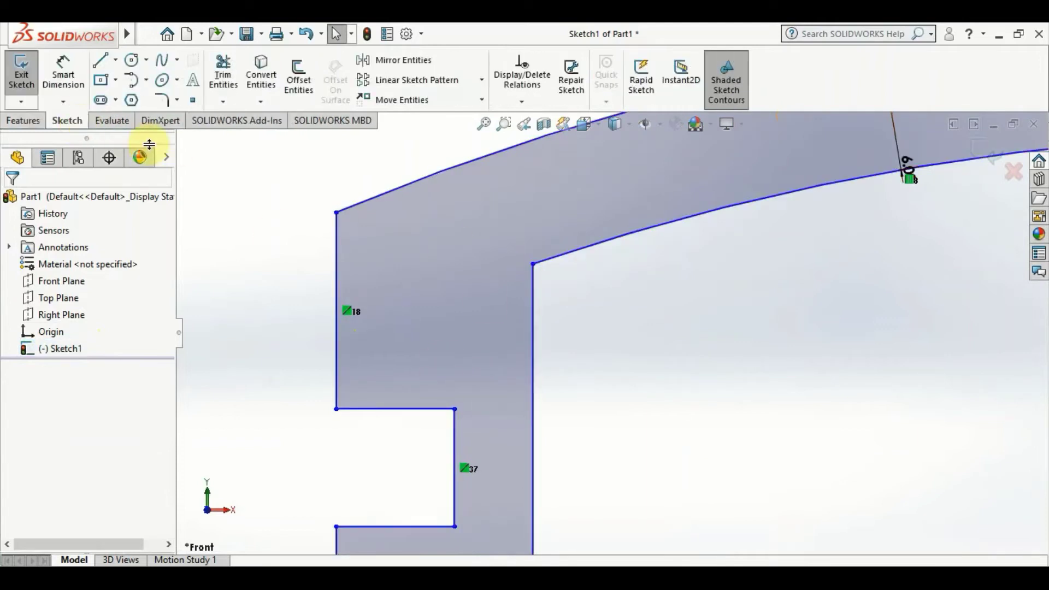
{"action": "left_click", "coordinate": [165, 97]}
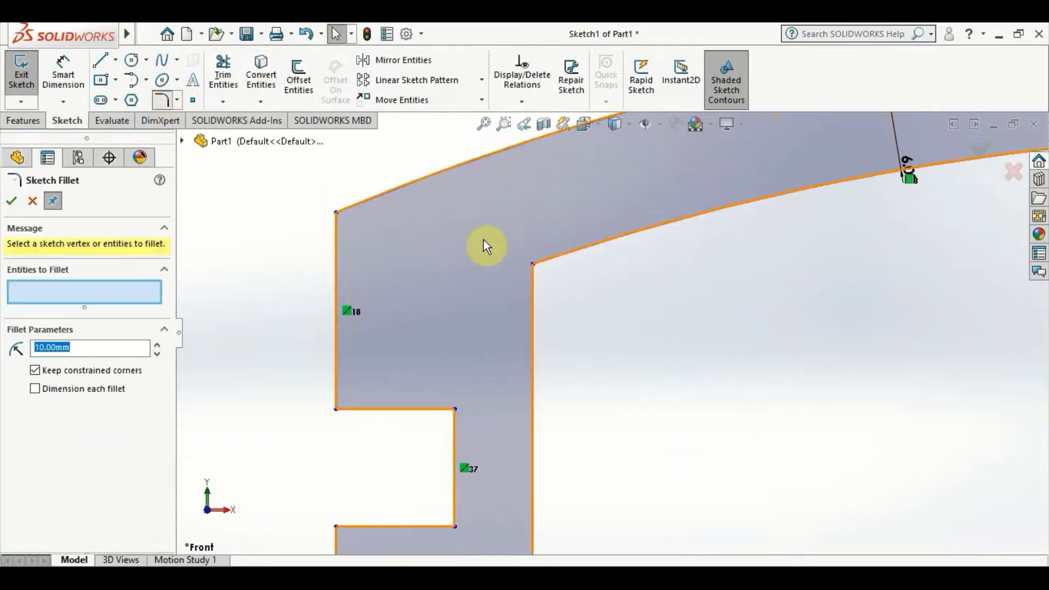
{"action": "left_click", "coordinate": [573, 254]}
{"action": "left_click", "coordinate": [534, 331]}
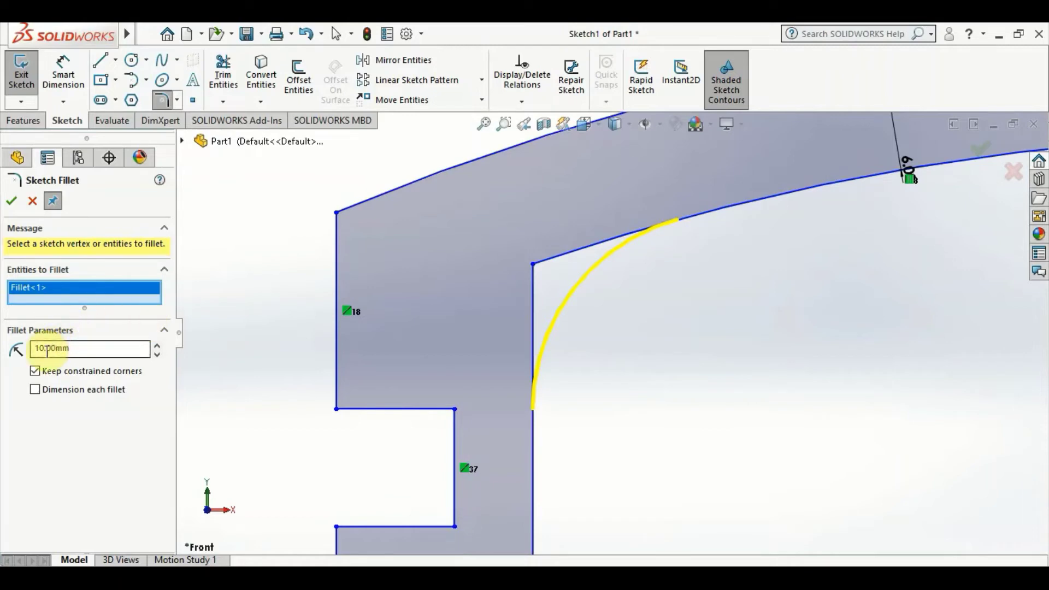
- Change the fillet radius from 10 mm to 5 mm and accept it
{"action": "left_click", "coordinate": [45, 349]}
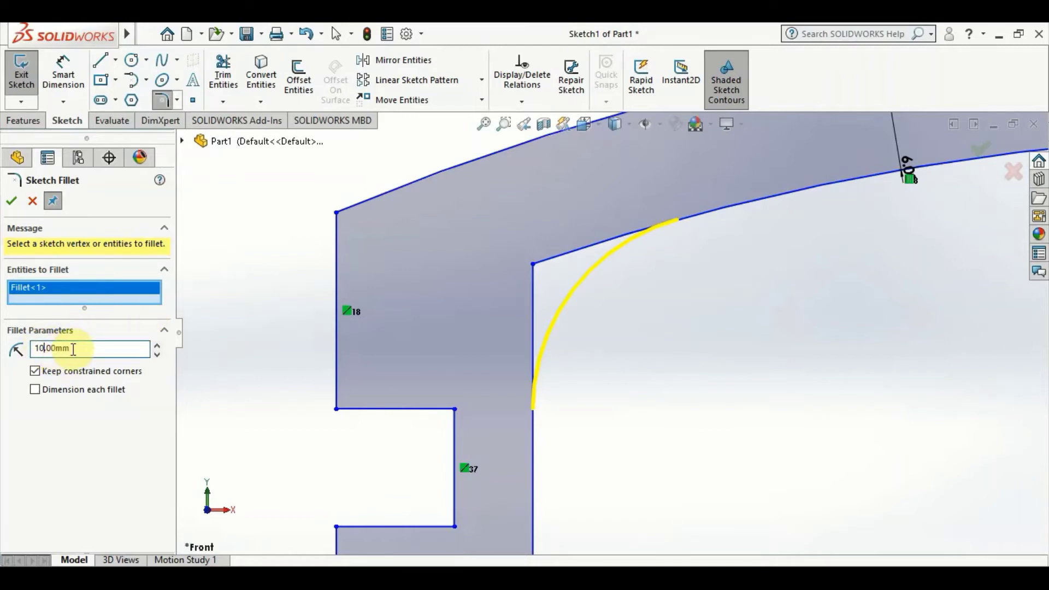
{"action": "key", "text": "BackSpace"}
{"action": "type", "text": "5"}
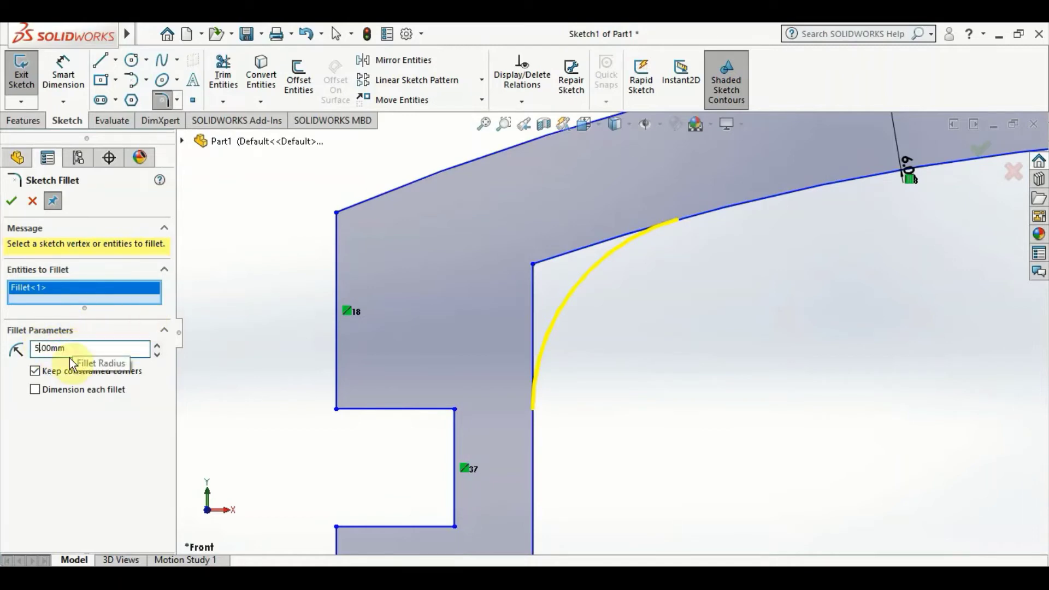
{"action": "left_click", "coordinate": [256, 363]}
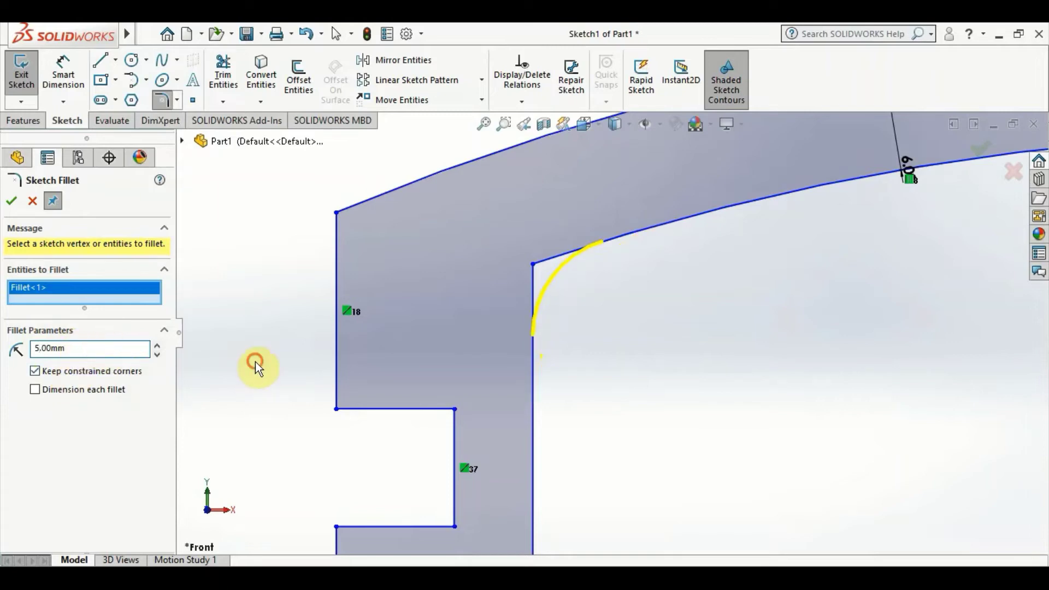
{"action": "right_click", "coordinate": [640, 322]}
{"action": "left_click", "coordinate": [658, 424]}
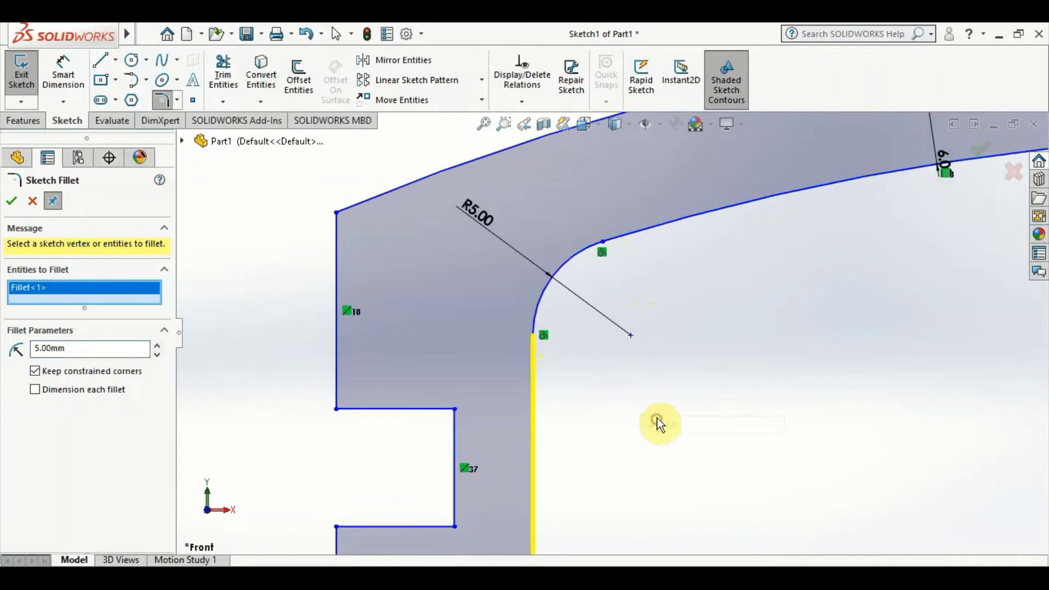
{"action": "scroll", "coordinate": [607, 382], "scroll_direction": "up", "scroll_amount": 3}
{"action": "scroll", "coordinate": [604, 382], "scroll_direction": "up", "scroll_amount": 2}
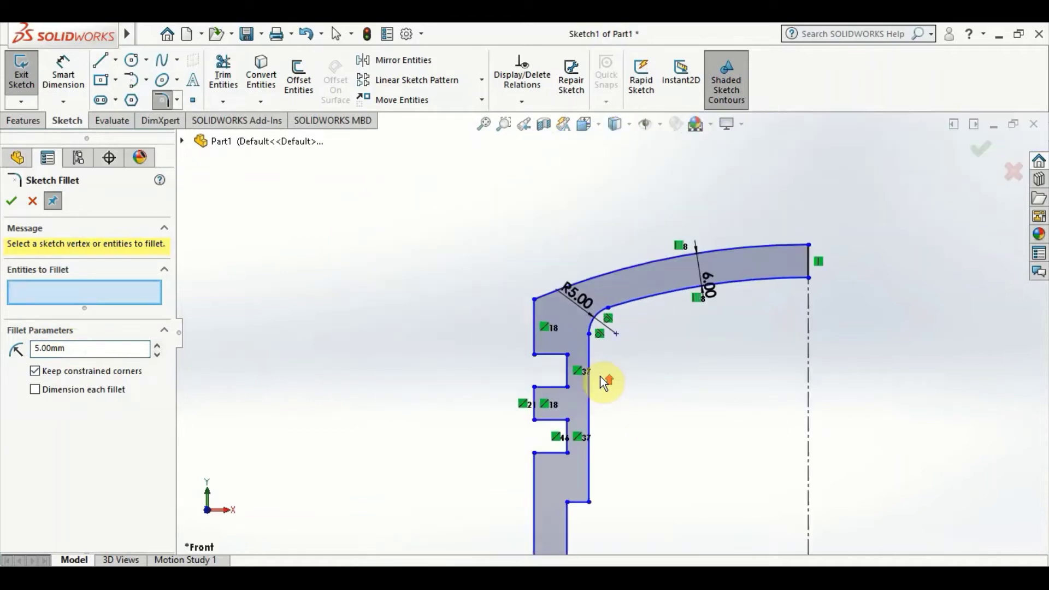
{"action": "left_click", "coordinate": [12, 202]}
{"action": "scroll", "coordinate": [588, 437], "scroll_direction": "down", "scroll_amount": 1}
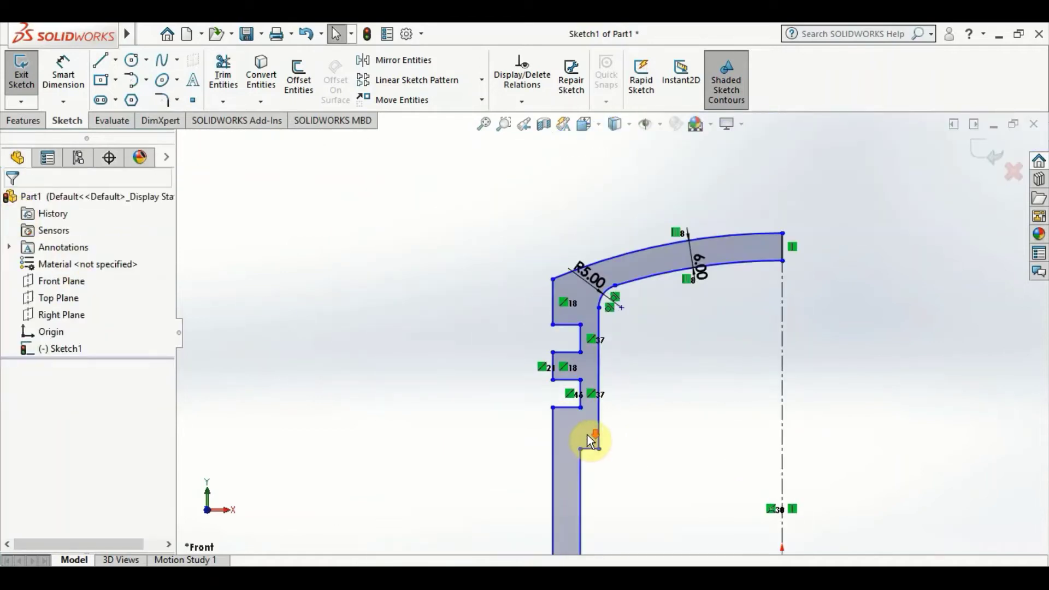
- Revolve the profile 360° about centreline Line1 to create Revolve1
{"action": "left_click", "coordinate": [40, 121]}
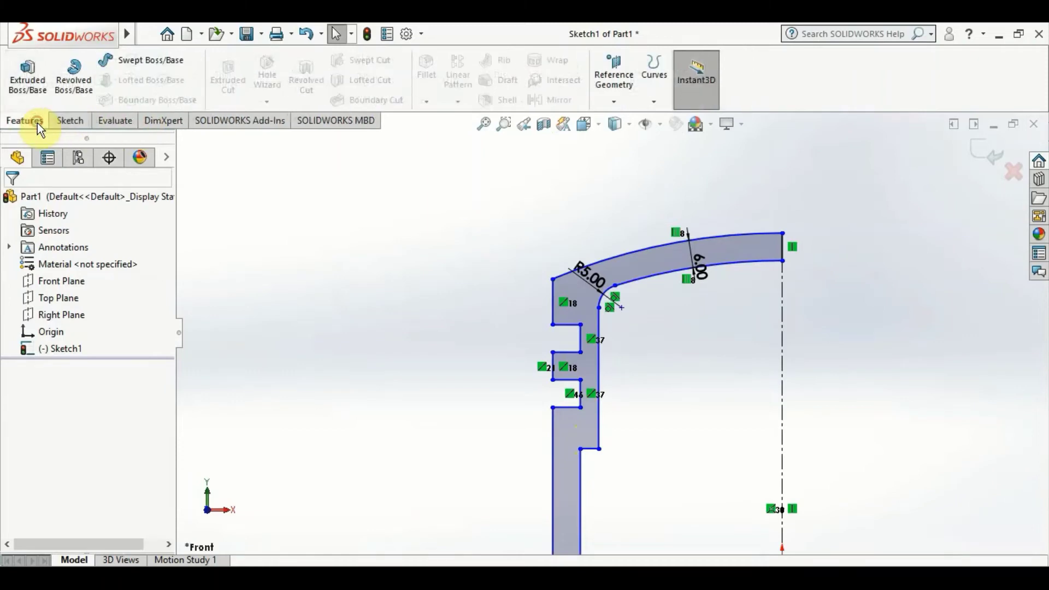
{"action": "left_click", "coordinate": [69, 89]}
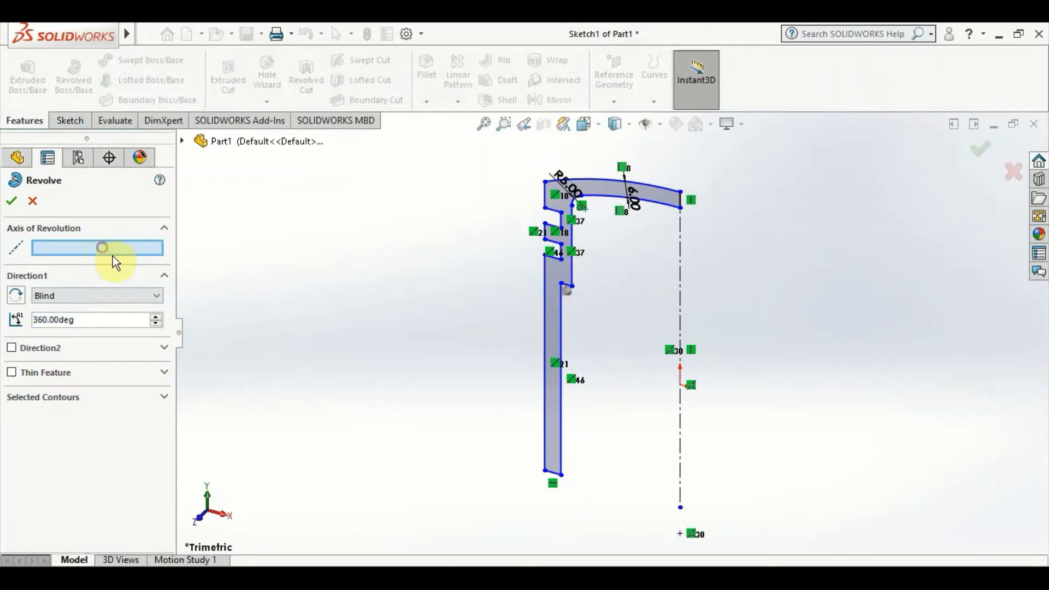
{"action": "left_click", "coordinate": [680, 293]}
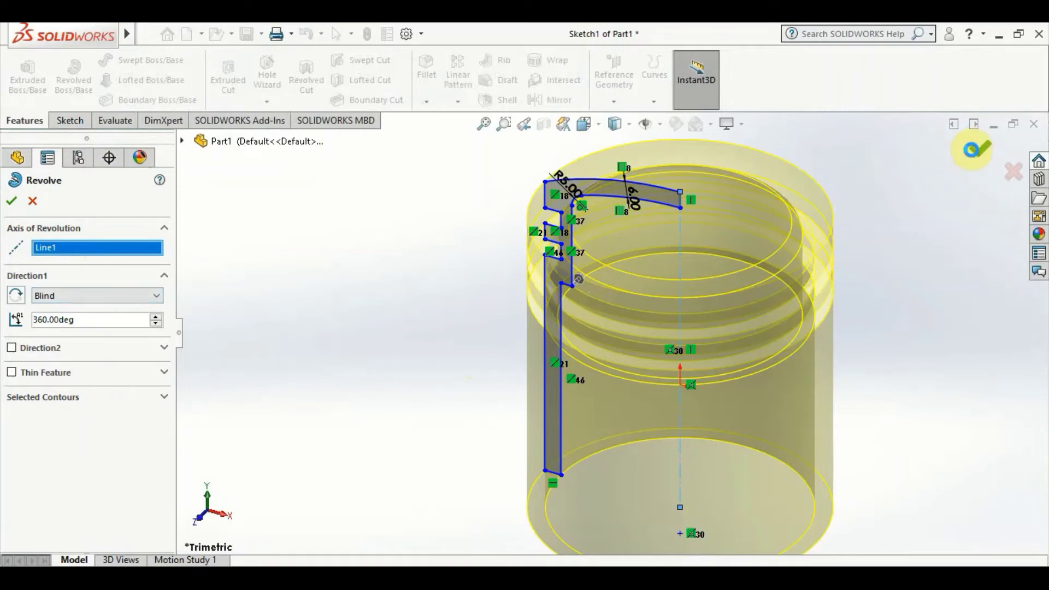
{"action": "key", "text": "Return"}
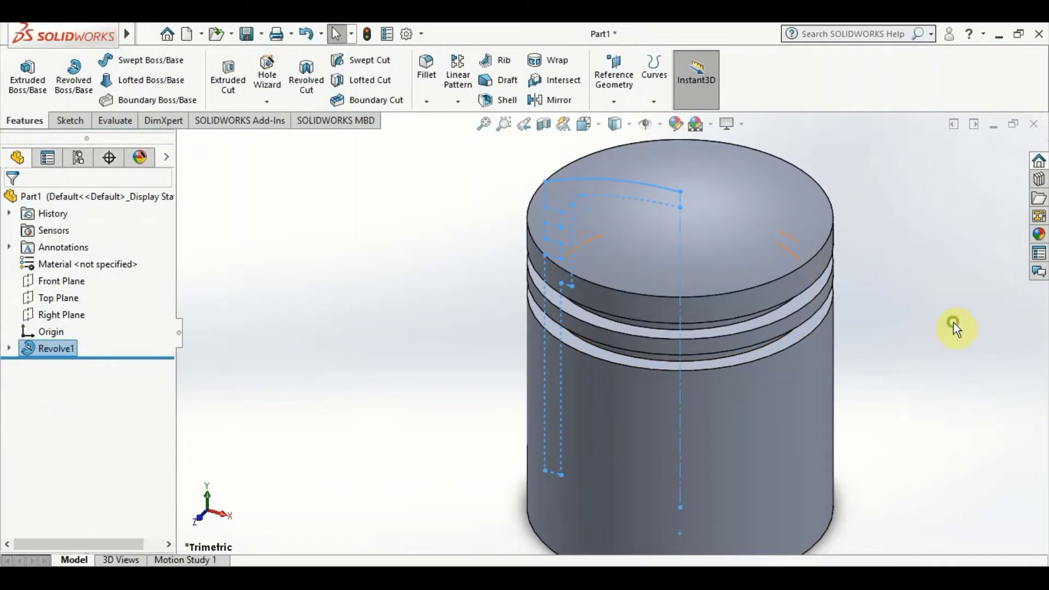
- View the piston normal to the Front Plane and compare it with the PDF drawing
{"action": "middle_click_drag", "start_coordinate": [953, 323], "coordinate": [741, 397]}
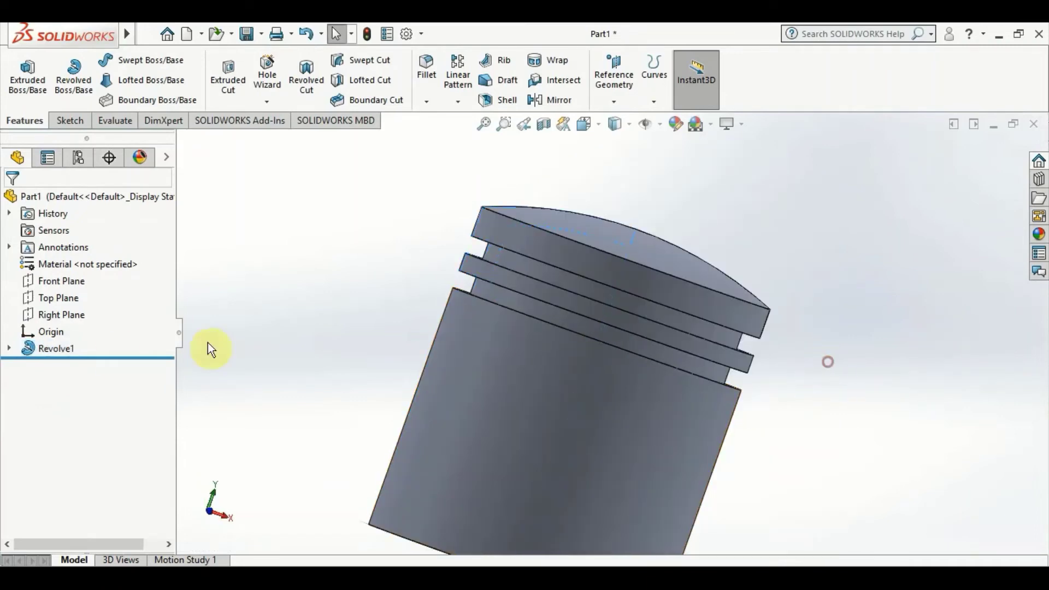
{"action": "left_click", "coordinate": [47, 282]}
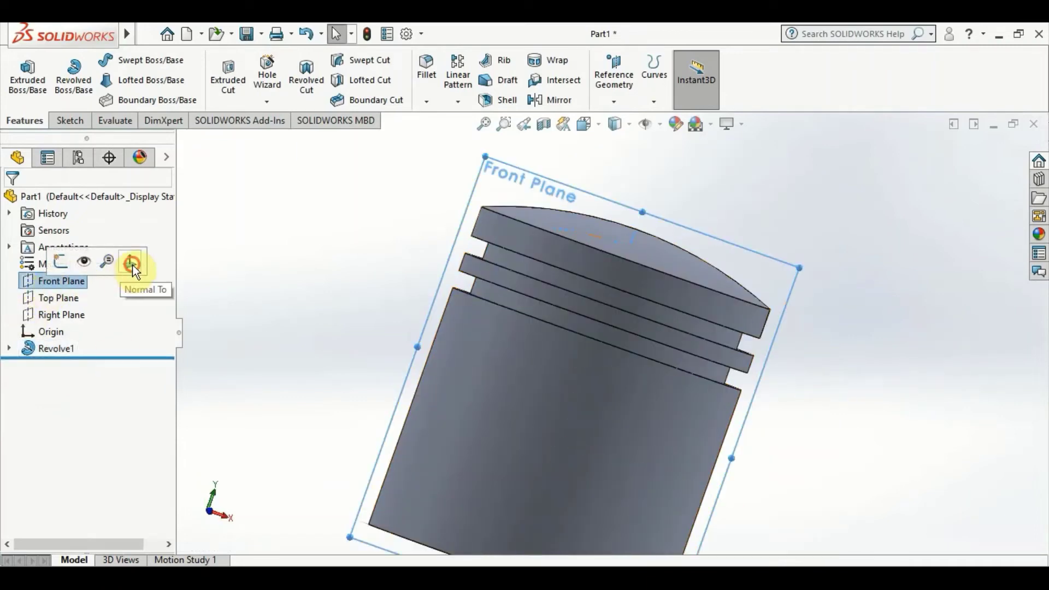
{"action": "left_click", "coordinate": [131, 263]}
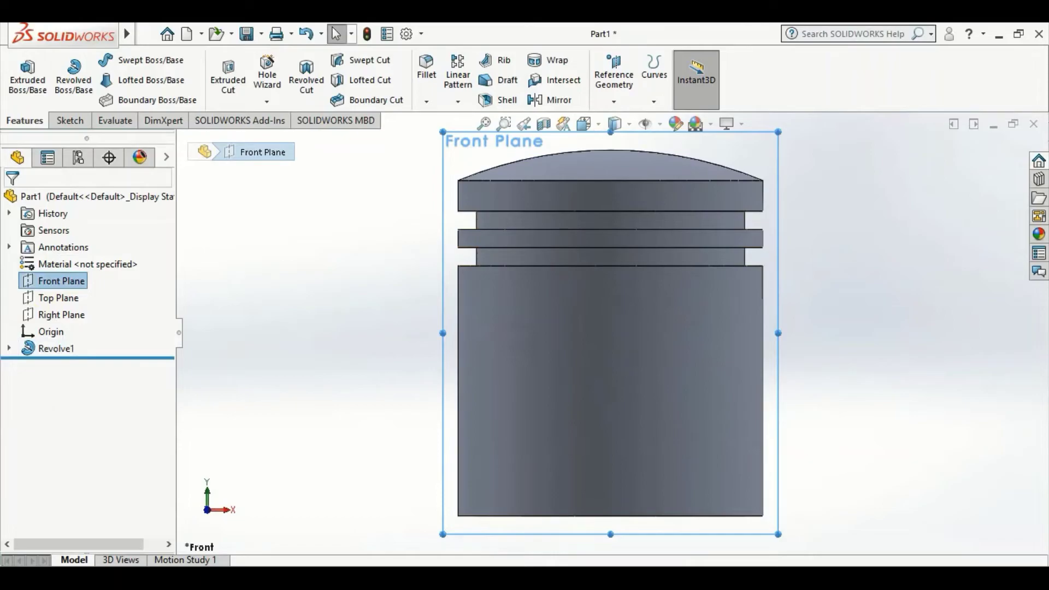
{"action": "key", "text": "alt+Tab"}
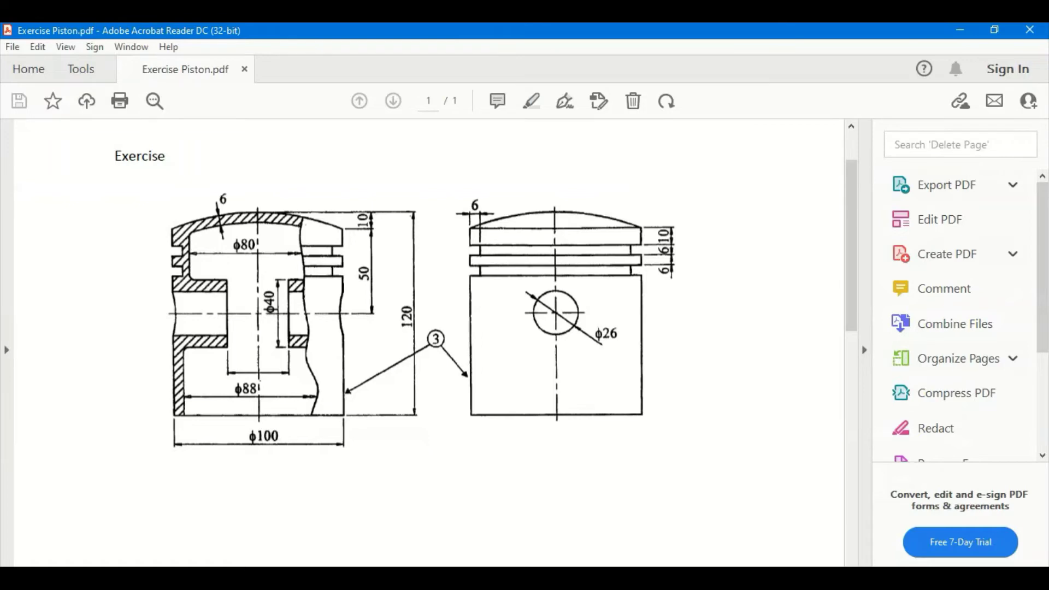
{"action": "key", "text": "alt+Tab"}
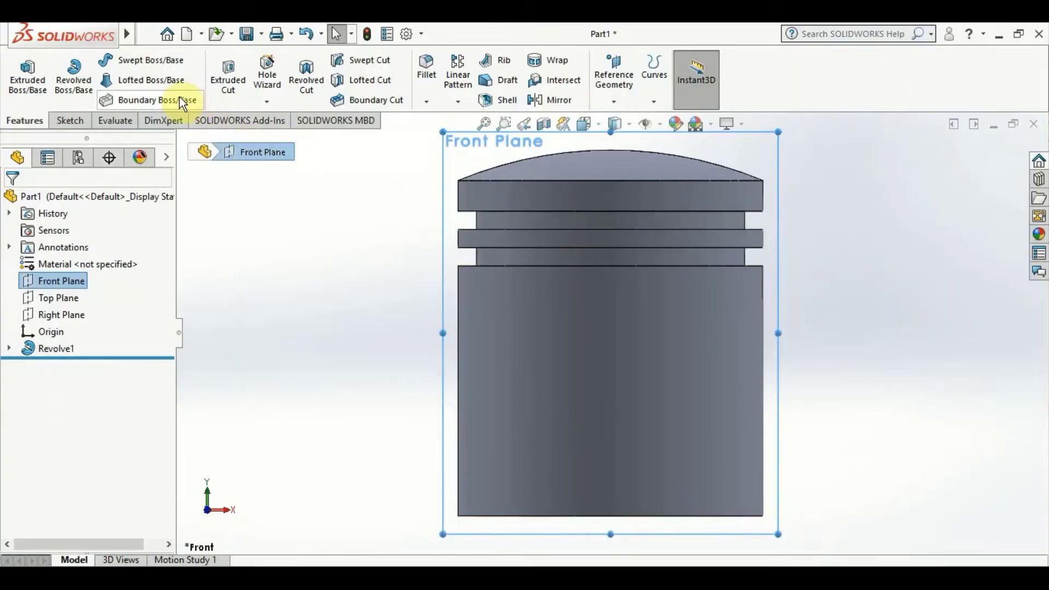
- Draw a vertical line from the piston's bottom centre partway up the front face
{"action": "left_click", "coordinate": [72, 121]}
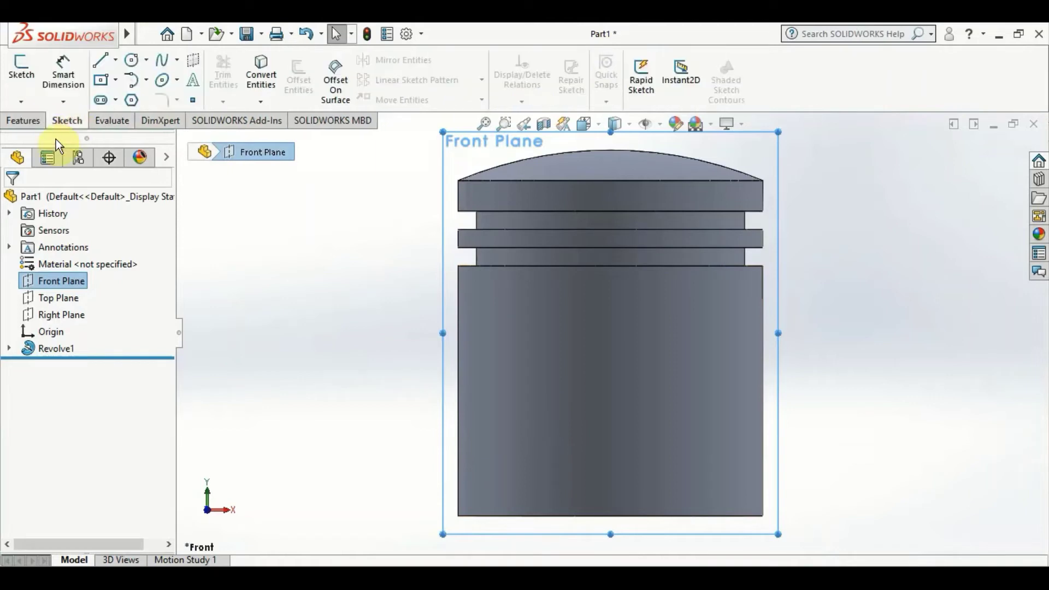
{"action": "left_click", "coordinate": [100, 60]}
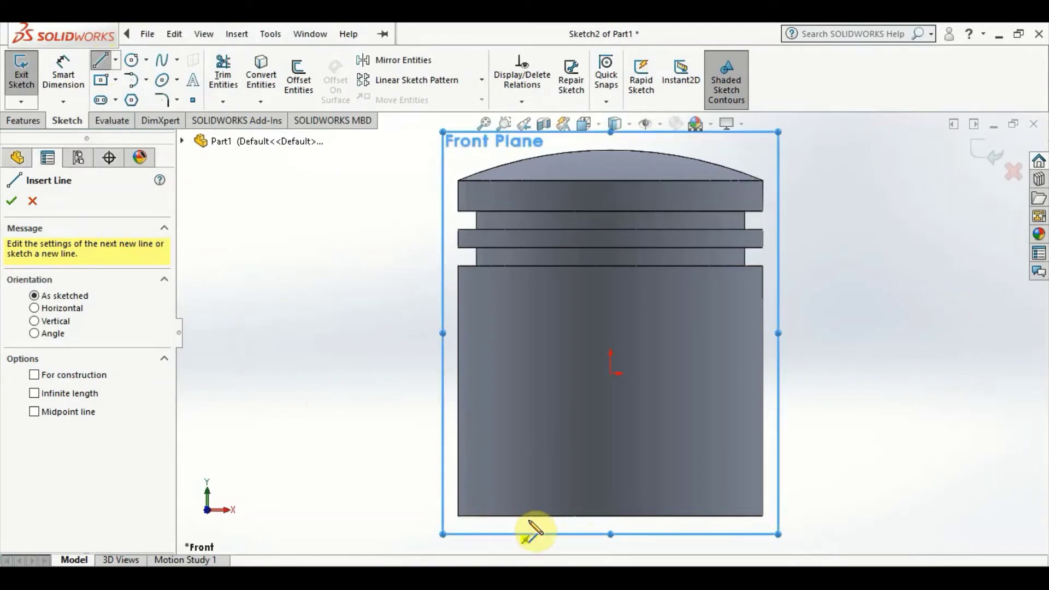
{"action": "left_click", "coordinate": [610, 534]}
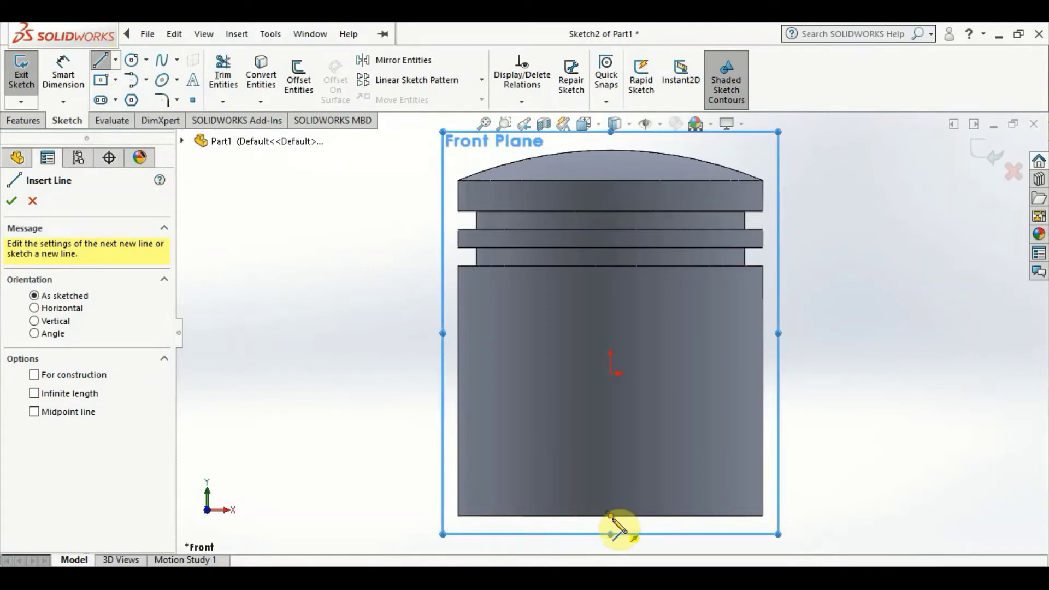
{"action": "left_click", "coordinate": [610, 515]}
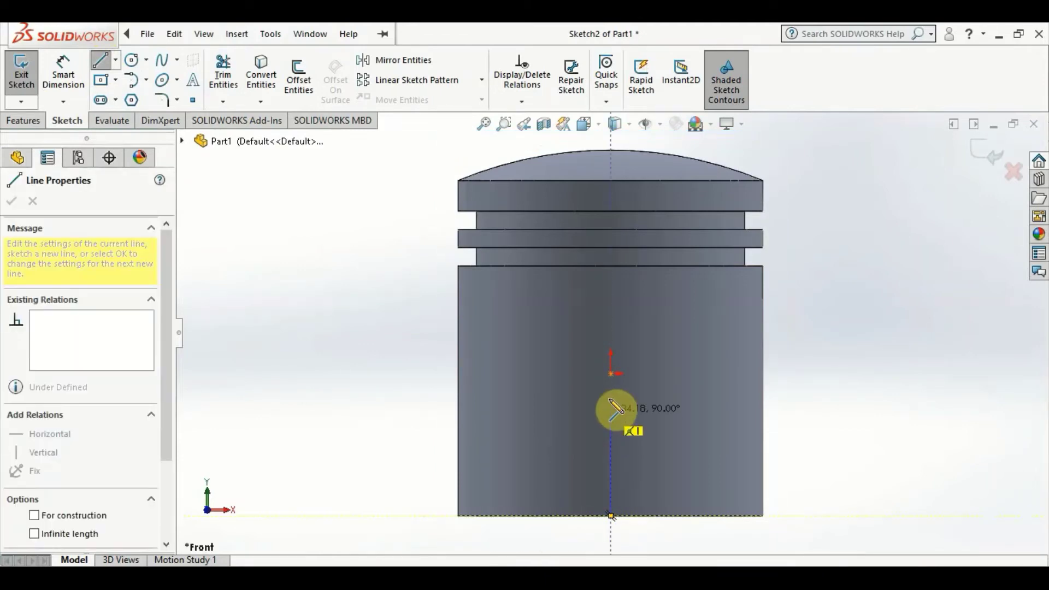
{"action": "left_click", "coordinate": [611, 349]}
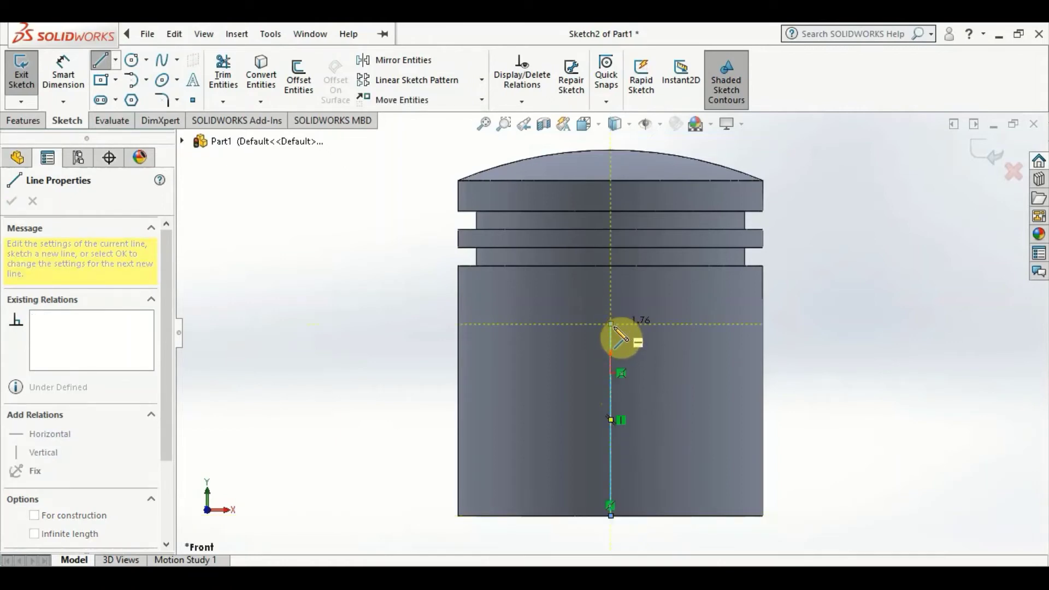
{"action": "key", "text": "Escape"}
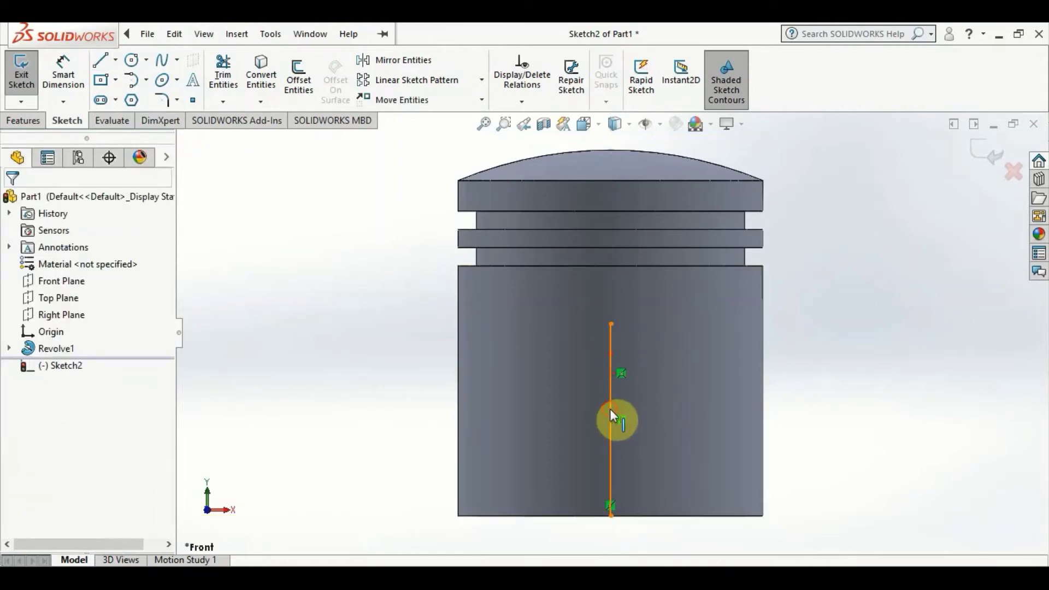
- Dimension the vertical line to 60 mm, then delete that dimension
{"action": "left_click", "coordinate": [610, 410]}
{"action": "left_click", "coordinate": [793, 364]}
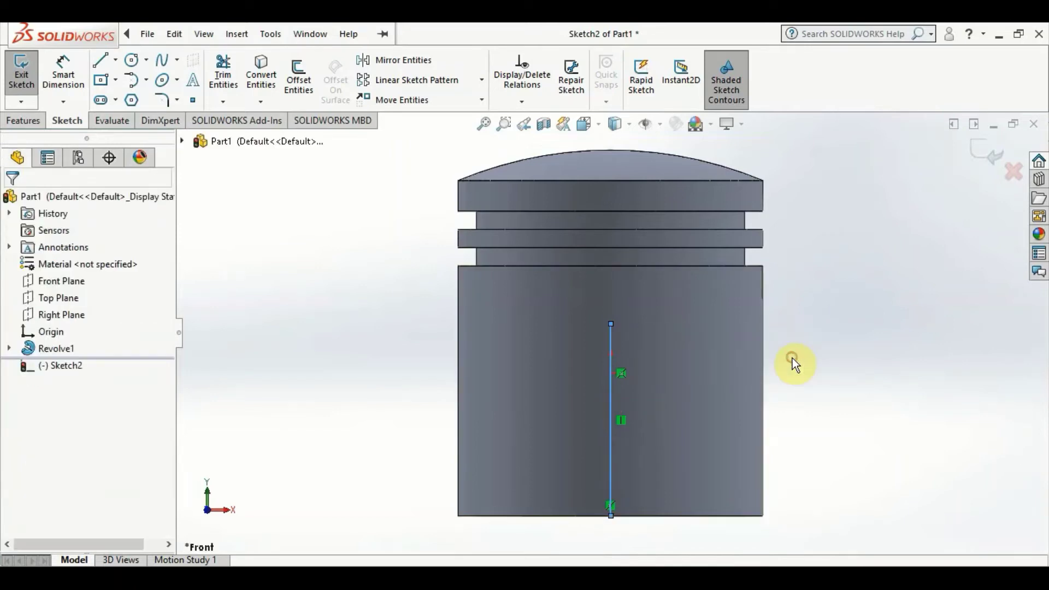
{"action": "left_click", "coordinate": [610, 395]}
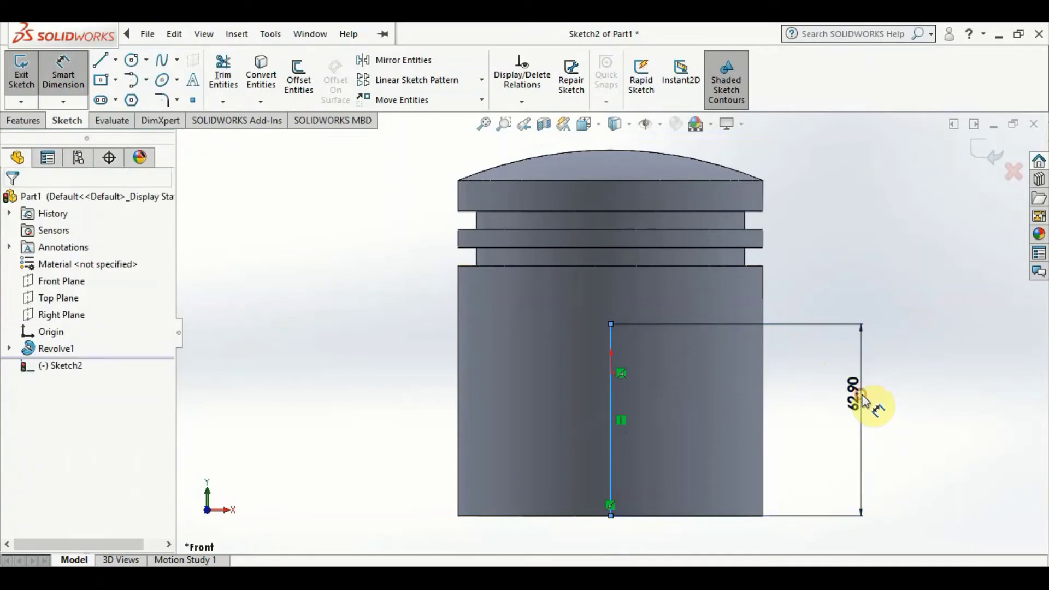
{"action": "left_click", "coordinate": [863, 401]}
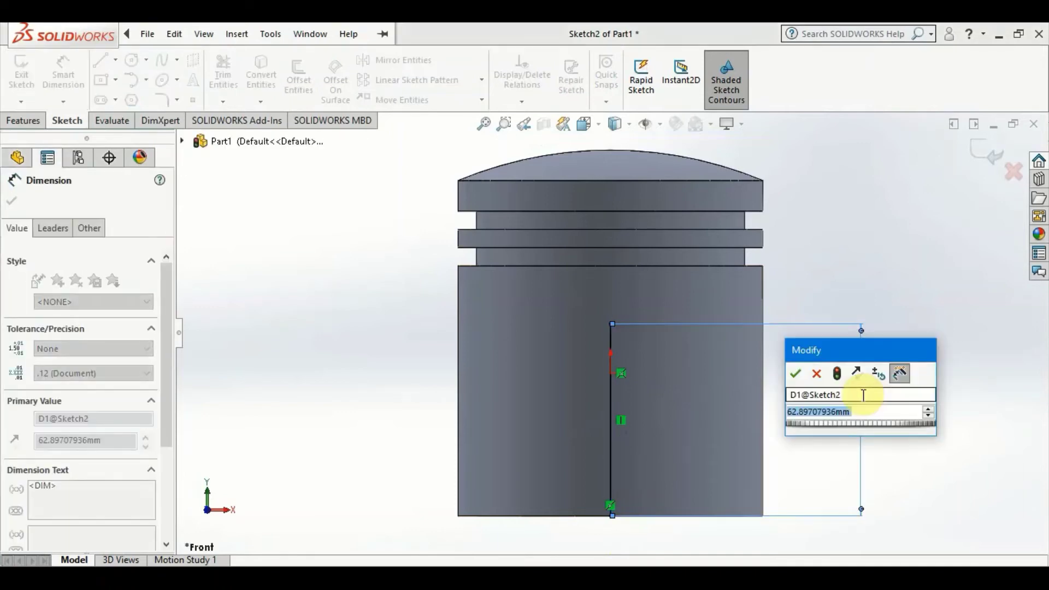
{"action": "type", "text": "60"}
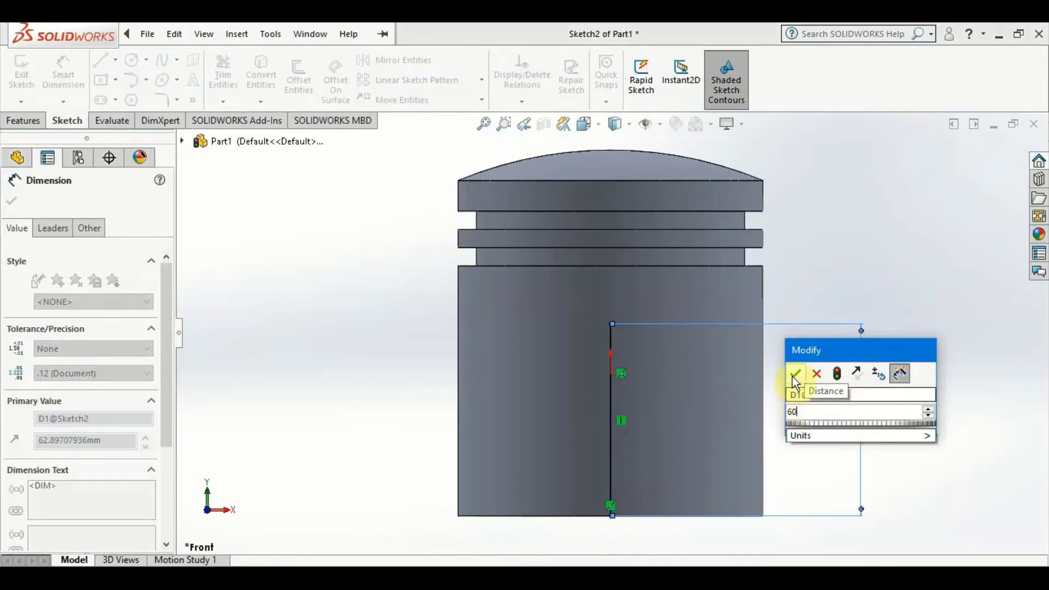
{"action": "left_click", "coordinate": [794, 374]}
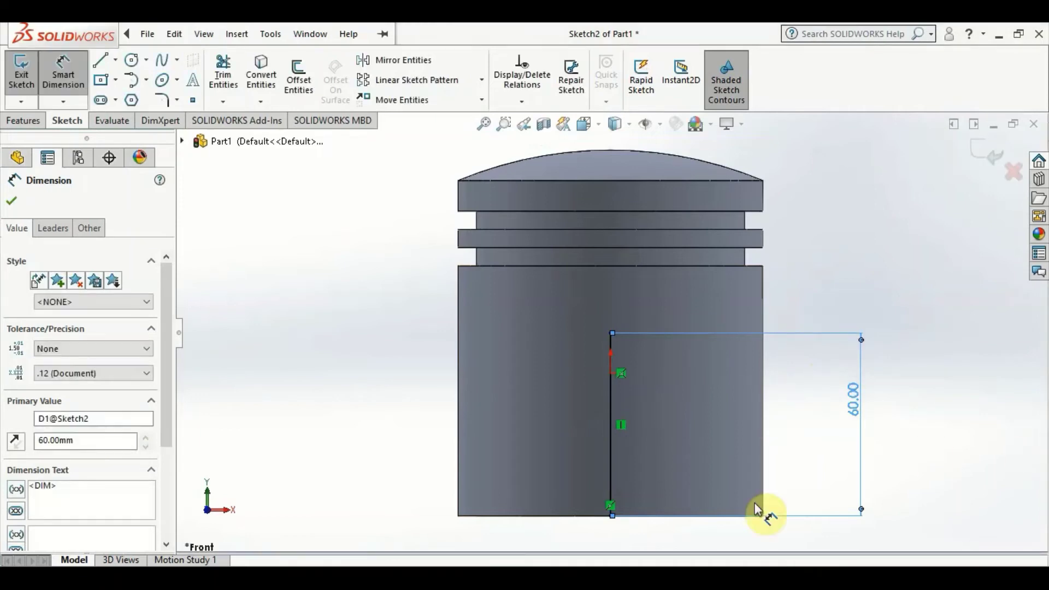
{"action": "left_click", "coordinate": [677, 371]}
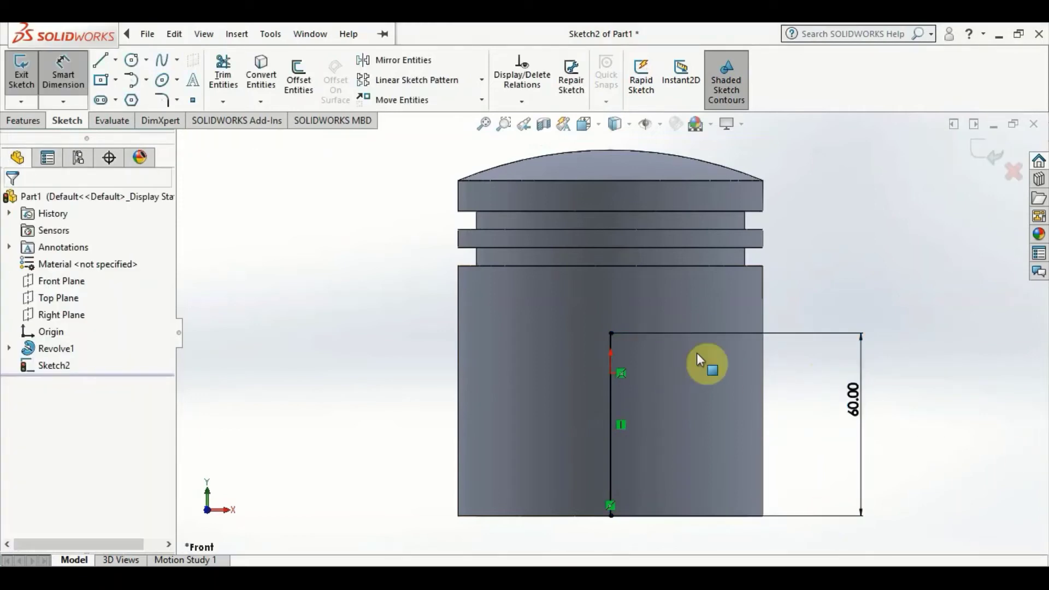
{"action": "key", "text": "Escape"}
{"action": "left_click", "coordinate": [852, 398]}
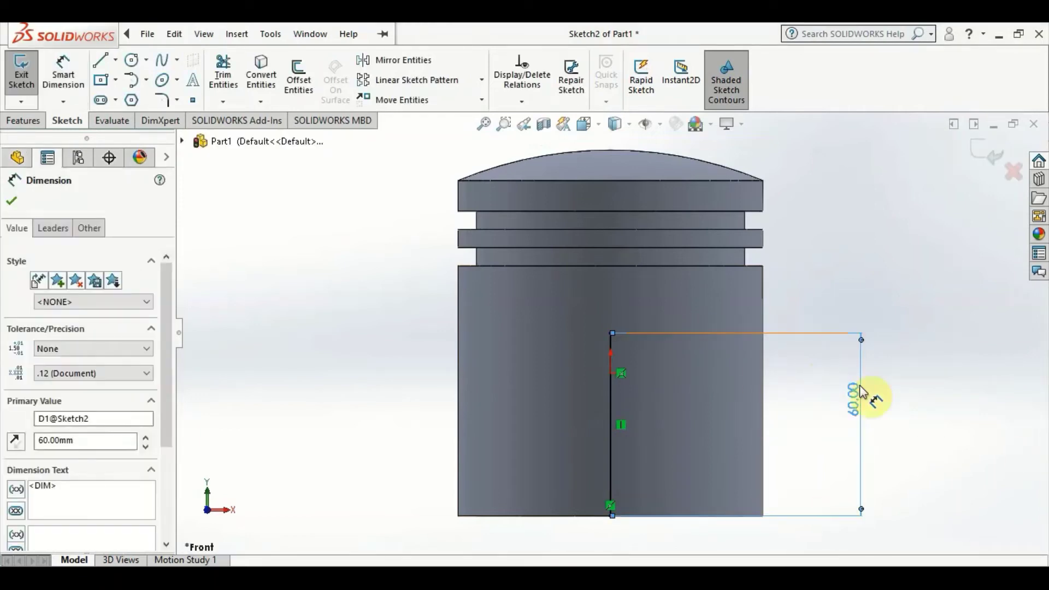
{"action": "right_click", "coordinate": [853, 398]}
{"action": "left_click", "coordinate": [863, 413]}
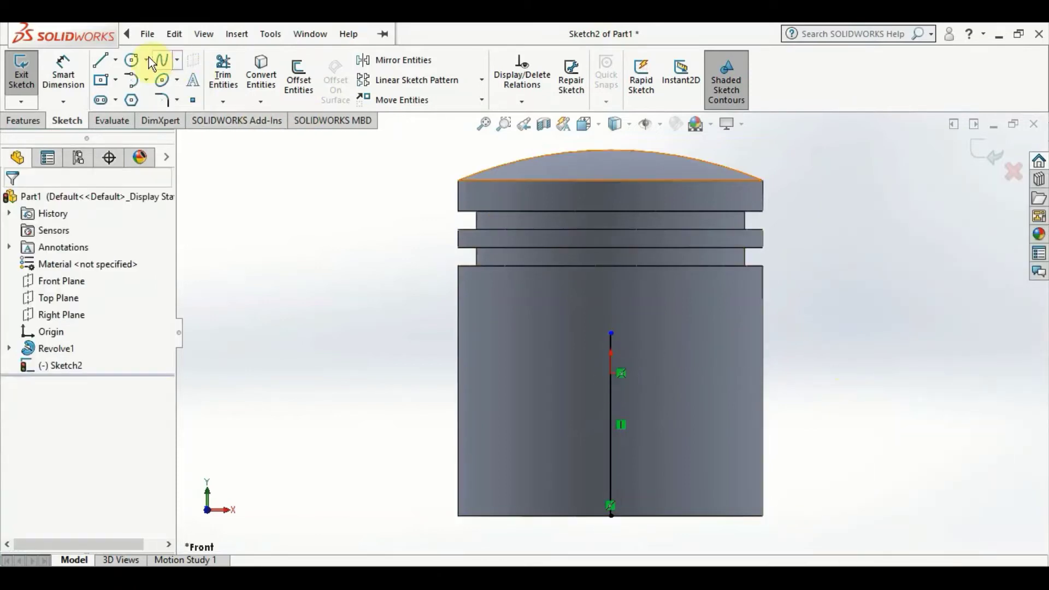
- Draw a circle centred on the line's top end and check the PDF drawing
{"action": "left_click", "coordinate": [133, 61]}
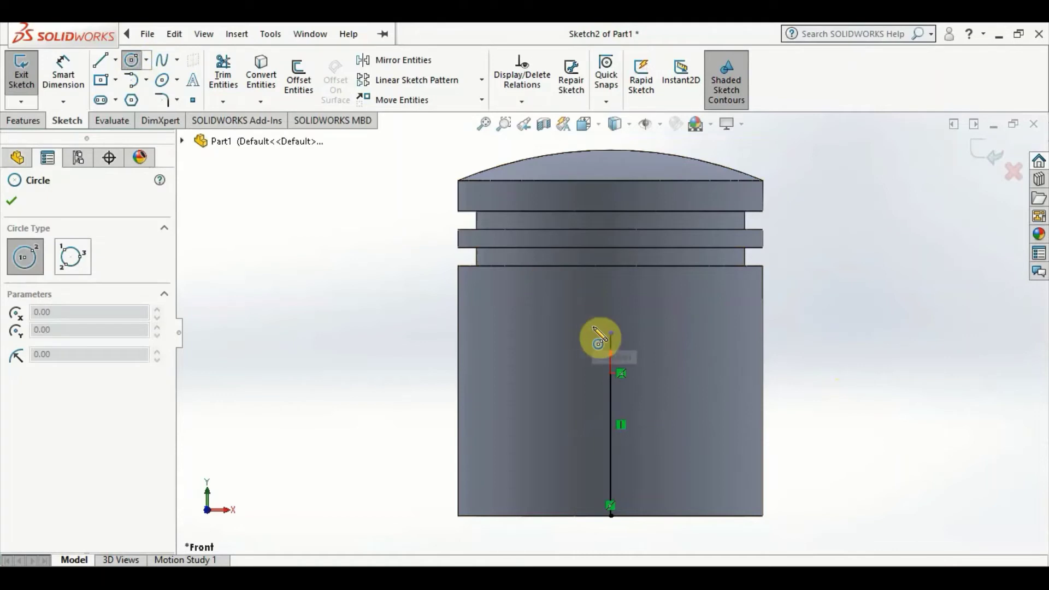
{"action": "left_click", "coordinate": [611, 334]}
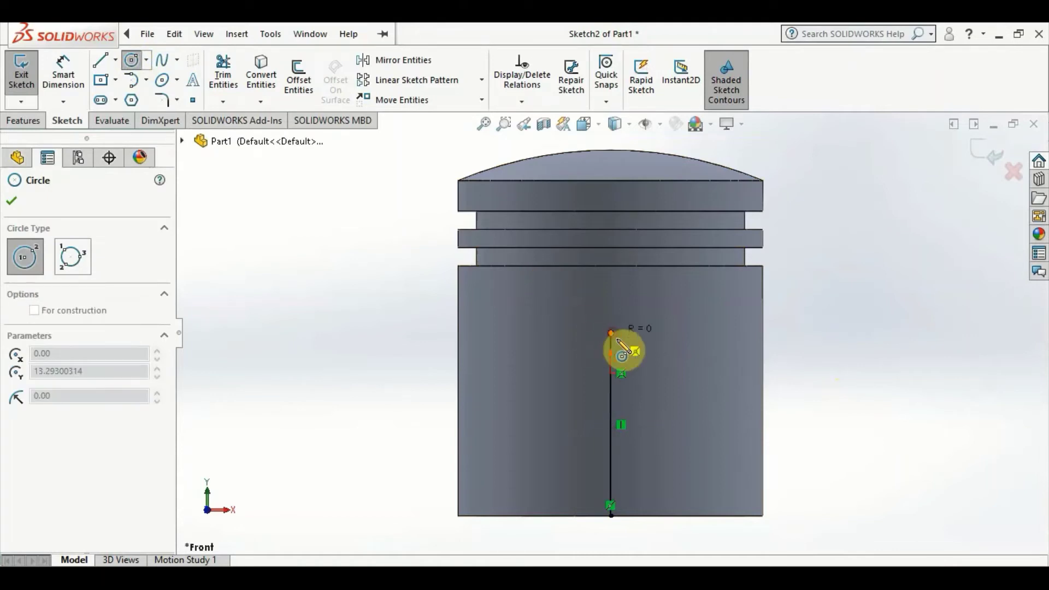
{"action": "left_click", "coordinate": [662, 360]}
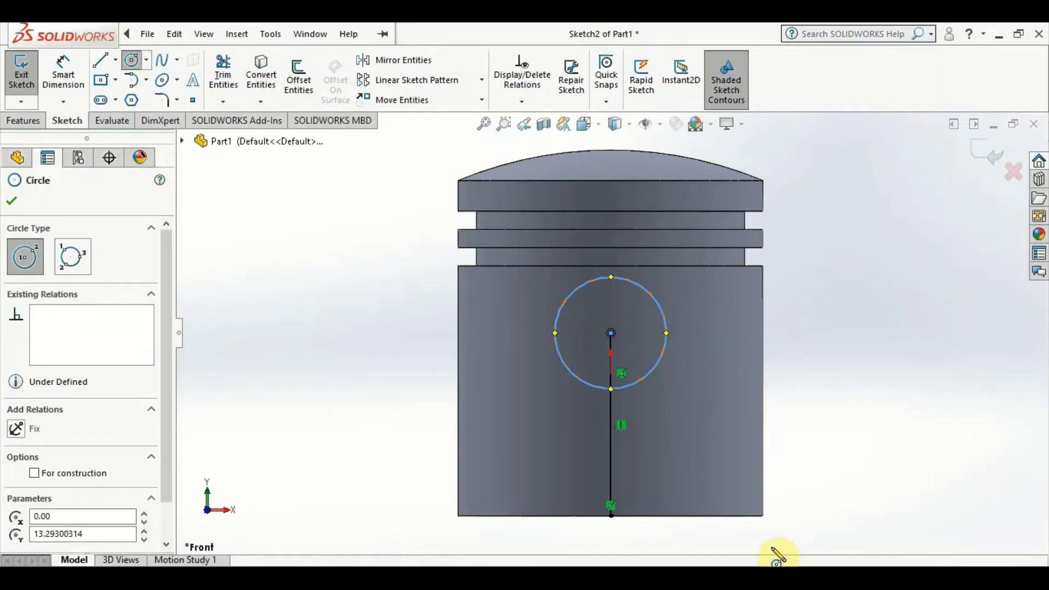
{"action": "key", "text": "alt+Tab"}
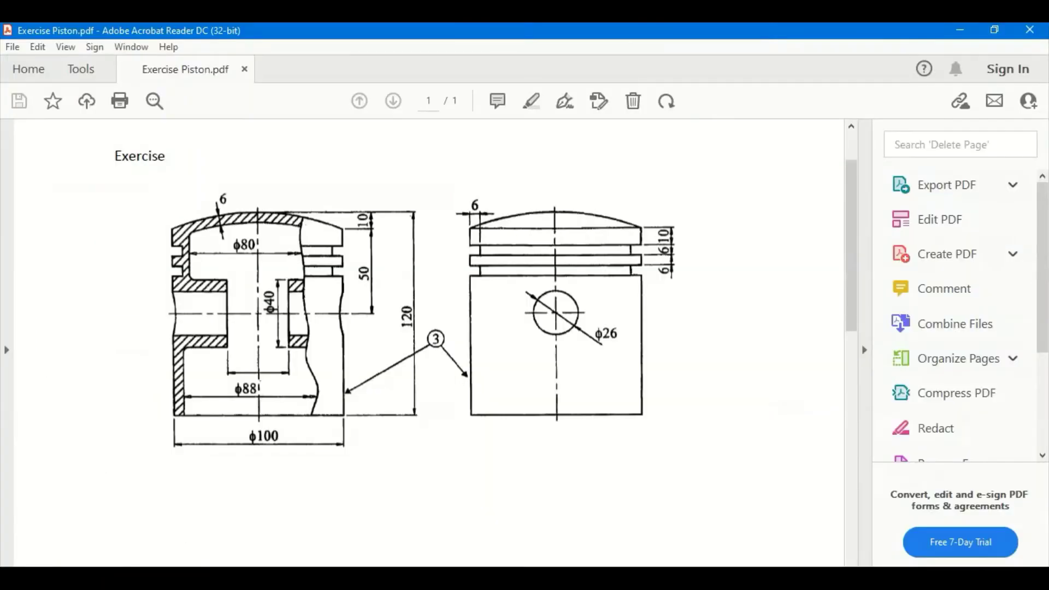
{"action": "key", "text": "alt+Tab"}
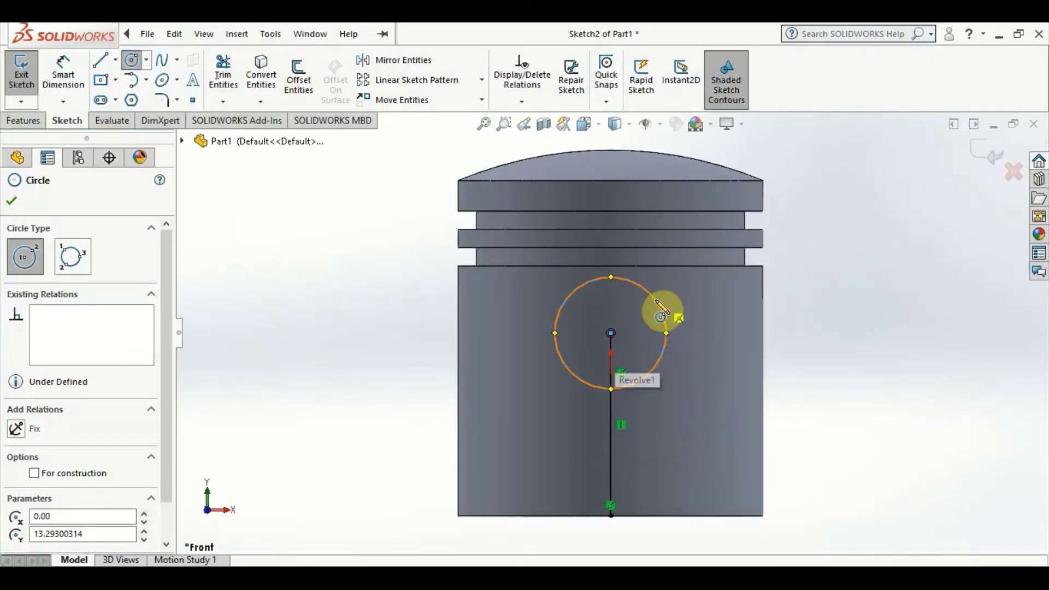
- Set the pin-hole circle radius to 13
{"action": "scroll", "coordinate": [27, 459], "scroll_direction": "down", "scroll_amount": 2}
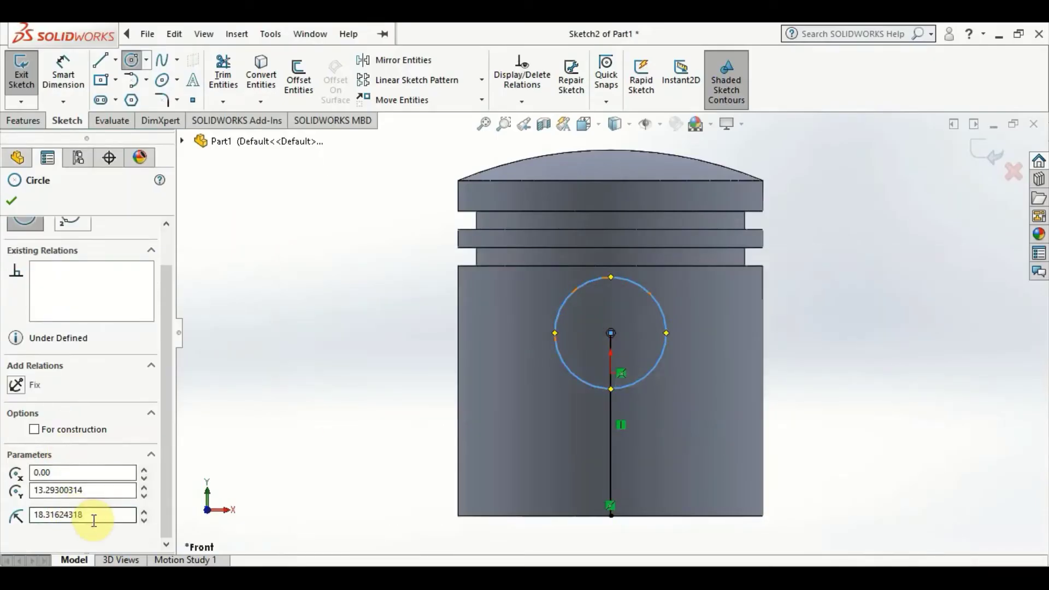
{"action": "left_click_drag", "start_coordinate": [94, 516], "coordinate": [14, 516]}
{"action": "type", "text": "13"}
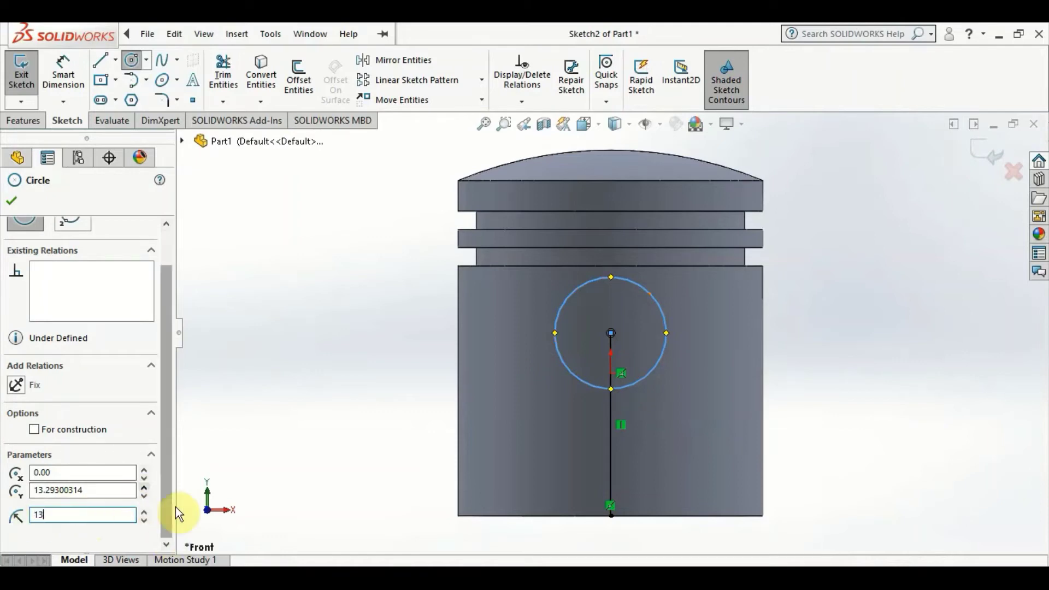
{"action": "left_click", "coordinate": [269, 389]}
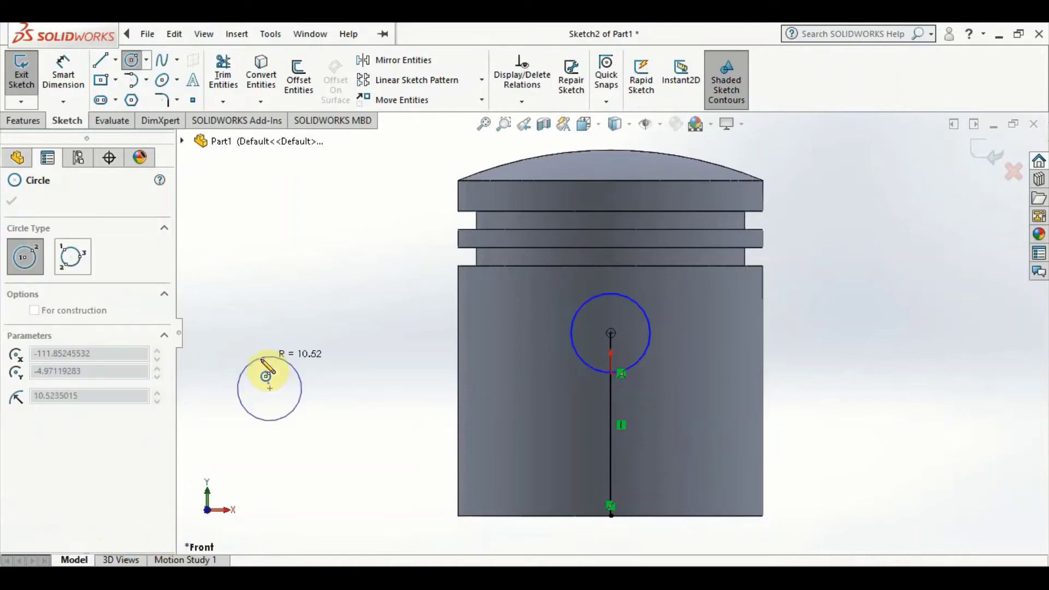
{"action": "key", "text": "Escape"}
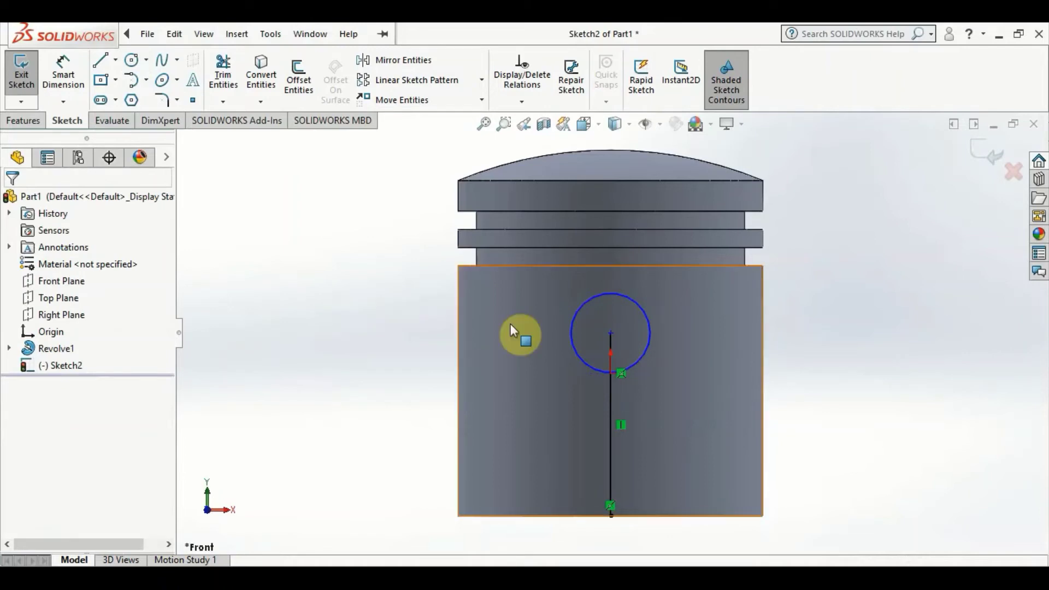
{"action": "left_click", "coordinate": [584, 305]}
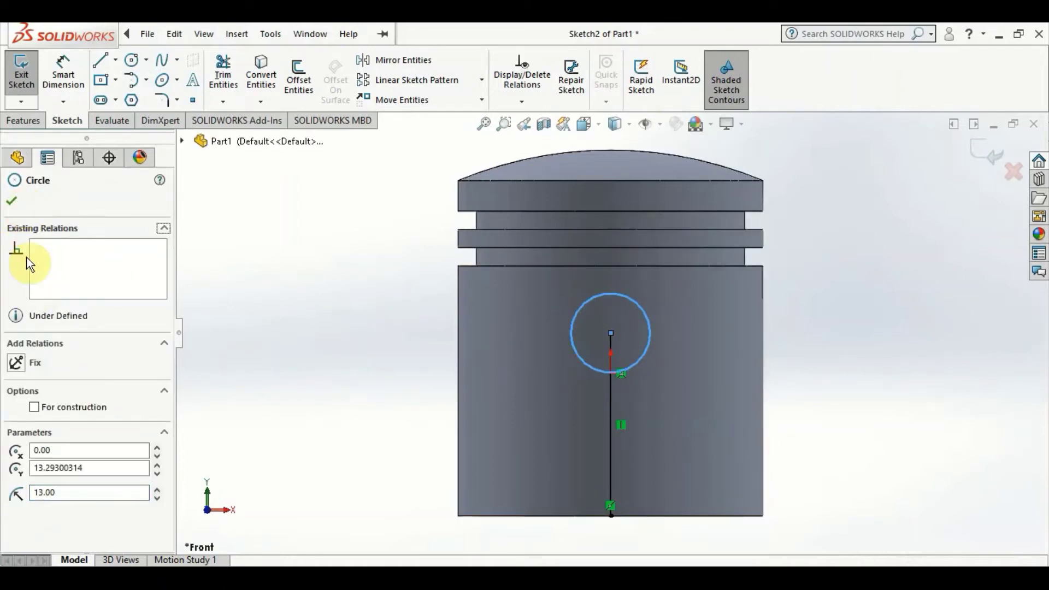
{"action": "left_click", "coordinate": [12, 201]}
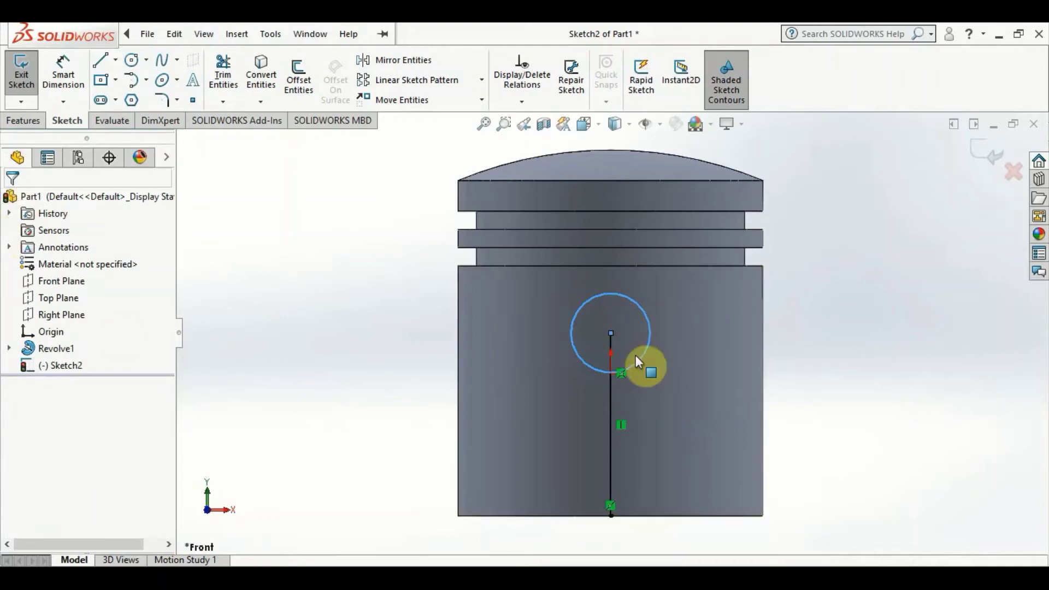
- Delete the vertical line beneath the circle
{"action": "left_click", "coordinate": [611, 434]}
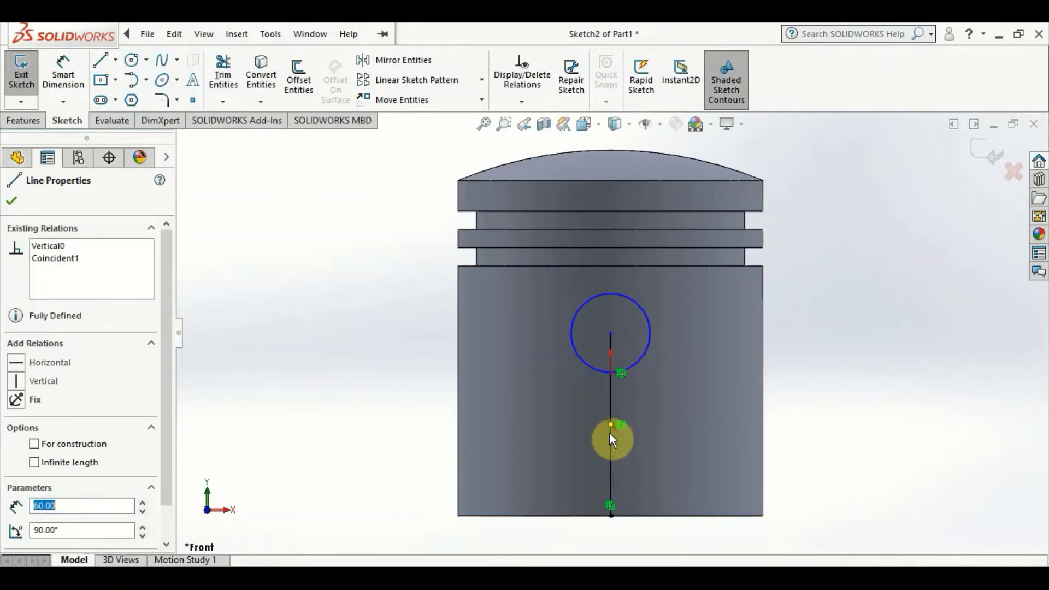
{"action": "right_click", "coordinate": [609, 433]}
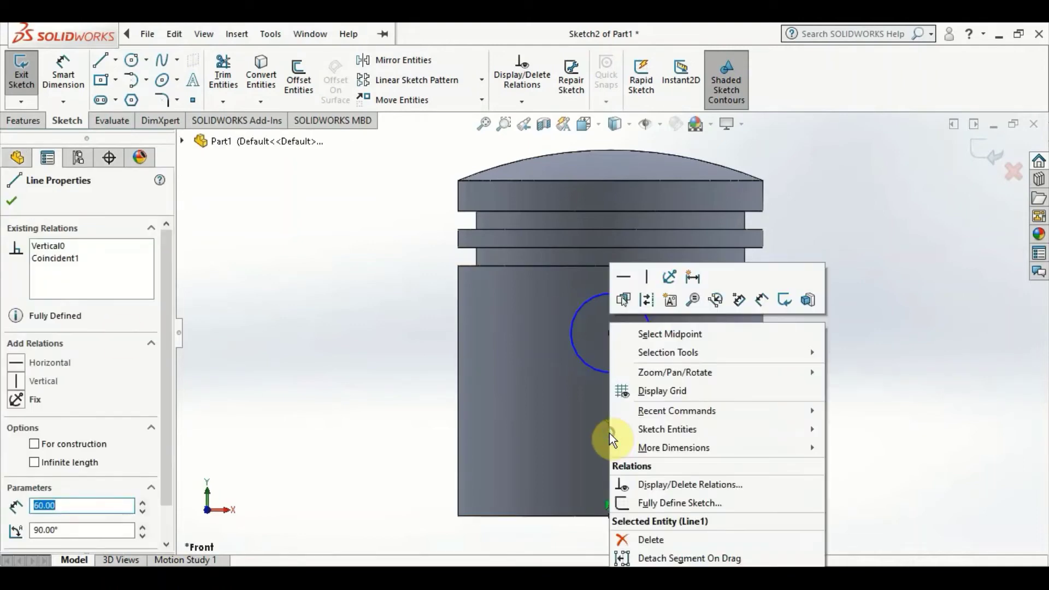
{"action": "left_click", "coordinate": [657, 538]}
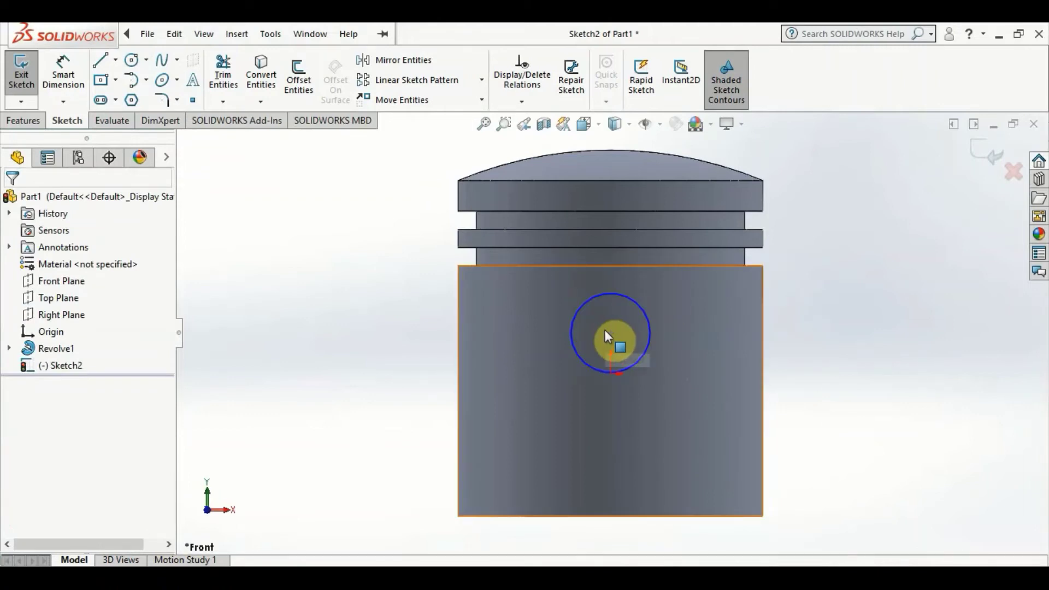
- Extruded-cut the circle Through All - Both to bore the pin hole across the piston
{"action": "left_click", "coordinate": [24, 120]}
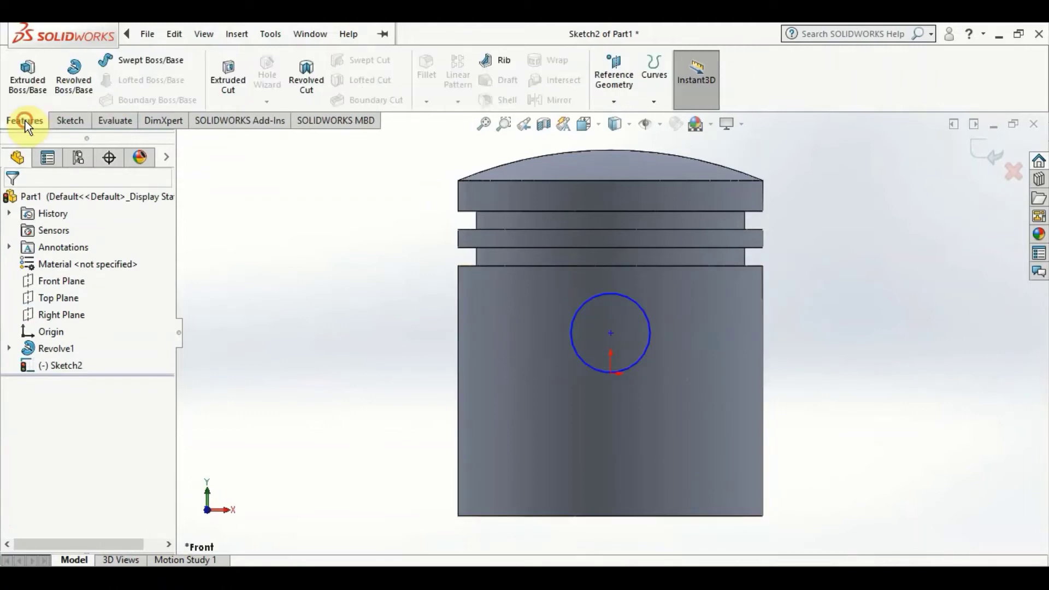
{"action": "left_click", "coordinate": [231, 70]}
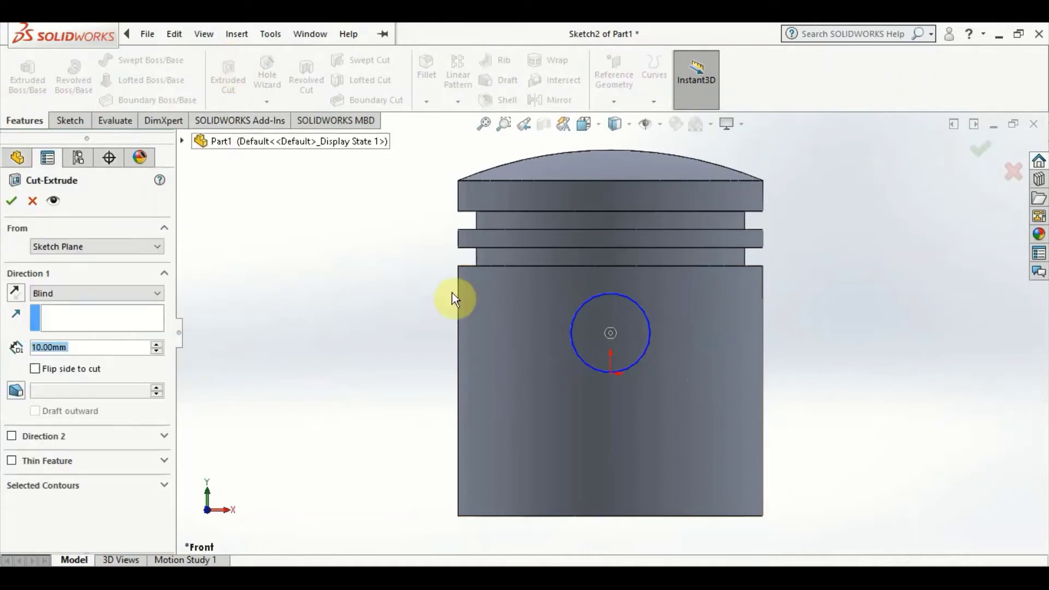
{"action": "mouse_move", "coordinate": [382, 396]}
{"action": "middle_mouse_down"}
{"action": "mouse_move", "coordinate": [516, 411]}
{"action": "mouse_move", "coordinate": [533, 159]}
{"action": "mouse_move", "coordinate": [539, 237]}
{"action": "mouse_move", "coordinate": [513, 197]}
{"action": "middle_mouse_up"}
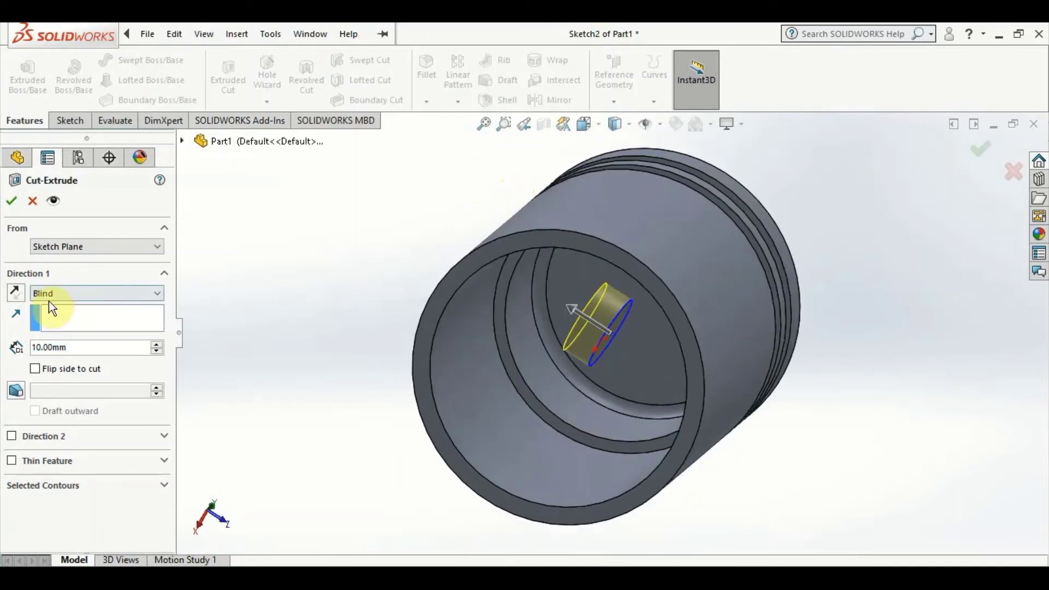
{"action": "left_click", "coordinate": [96, 293]}
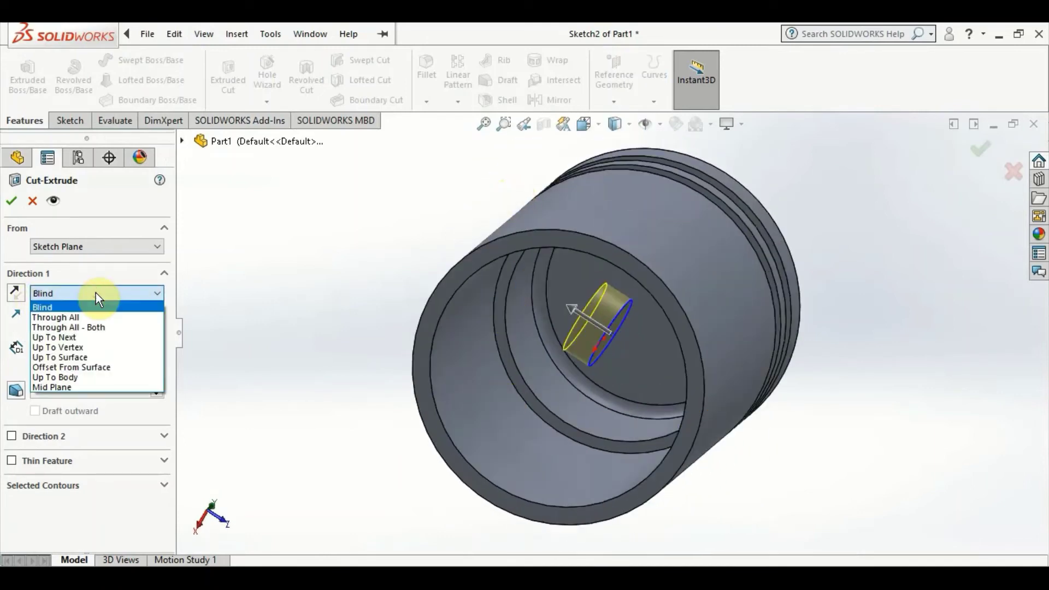
{"action": "left_click", "coordinate": [100, 328]}
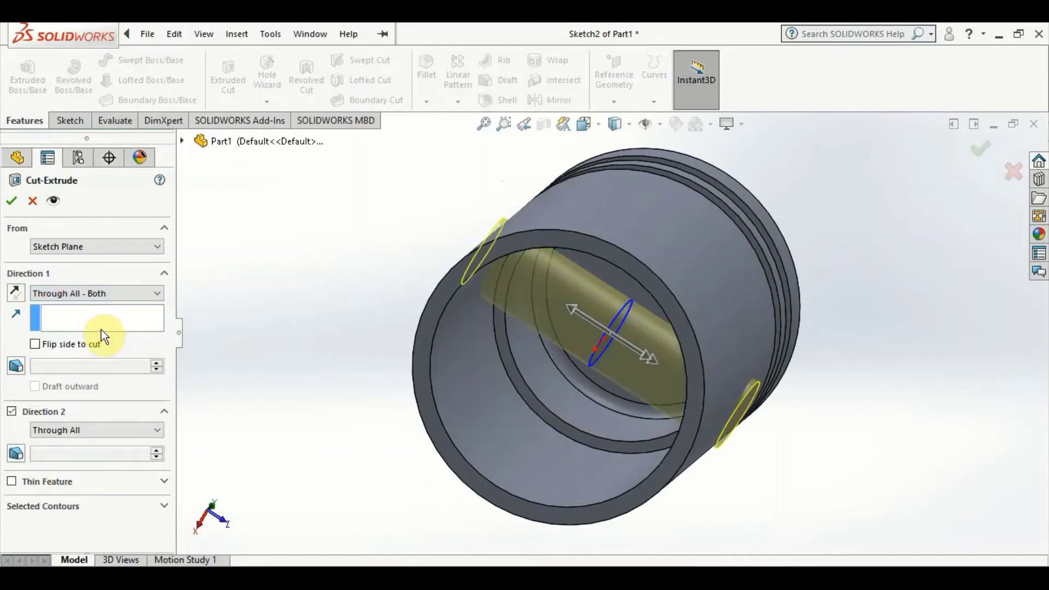
{"action": "middle_click_drag", "start_coordinate": [380, 243], "coordinate": [394, 383]}
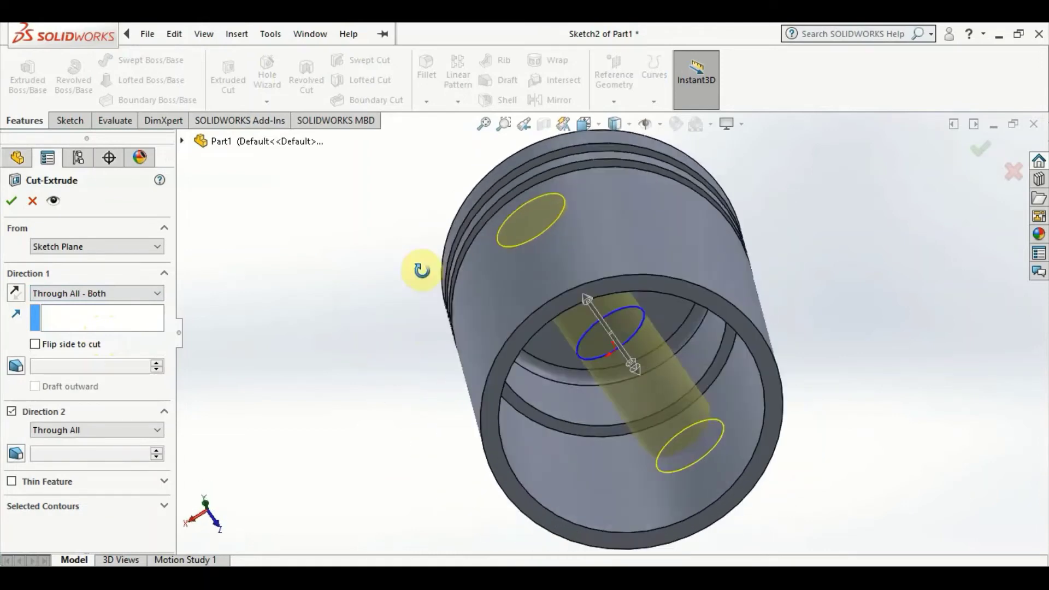
{"action": "middle_click_drag", "start_coordinate": [394, 383], "coordinate": [435, 374]}
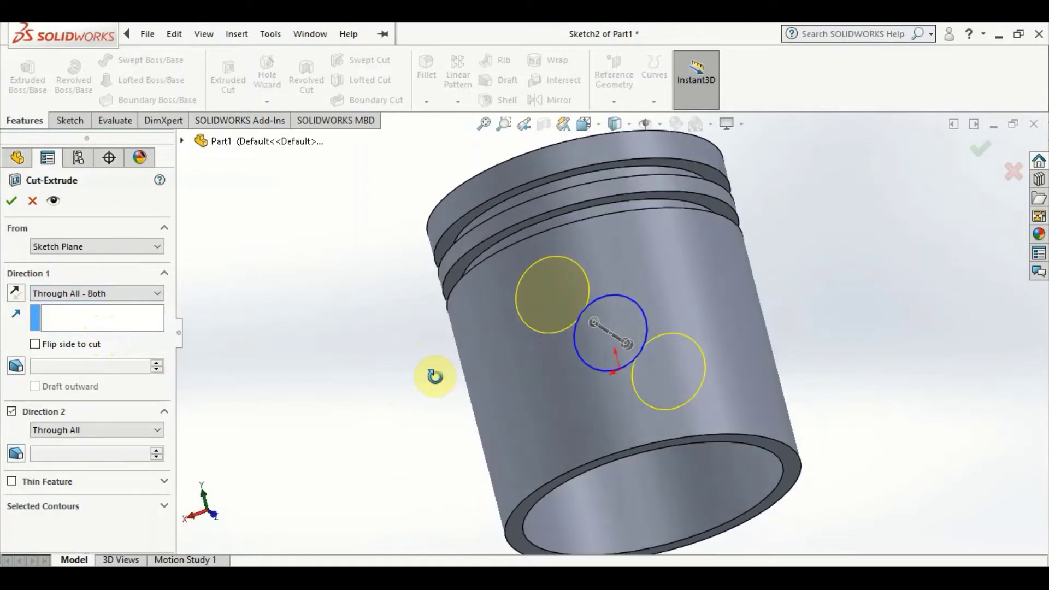
{"action": "left_click", "coordinate": [12, 202]}
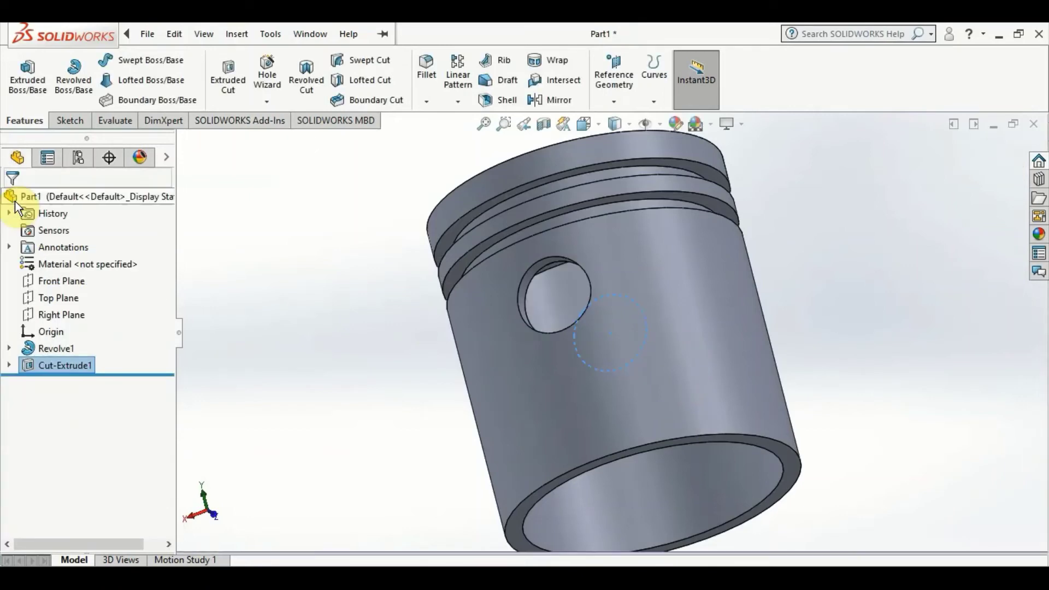
- Orbit to inspect the pin hole, then return to a Front view normal to the Front Plane
{"action": "scroll", "coordinate": [500, 427], "scroll_direction": "up", "scroll_amount": 2}
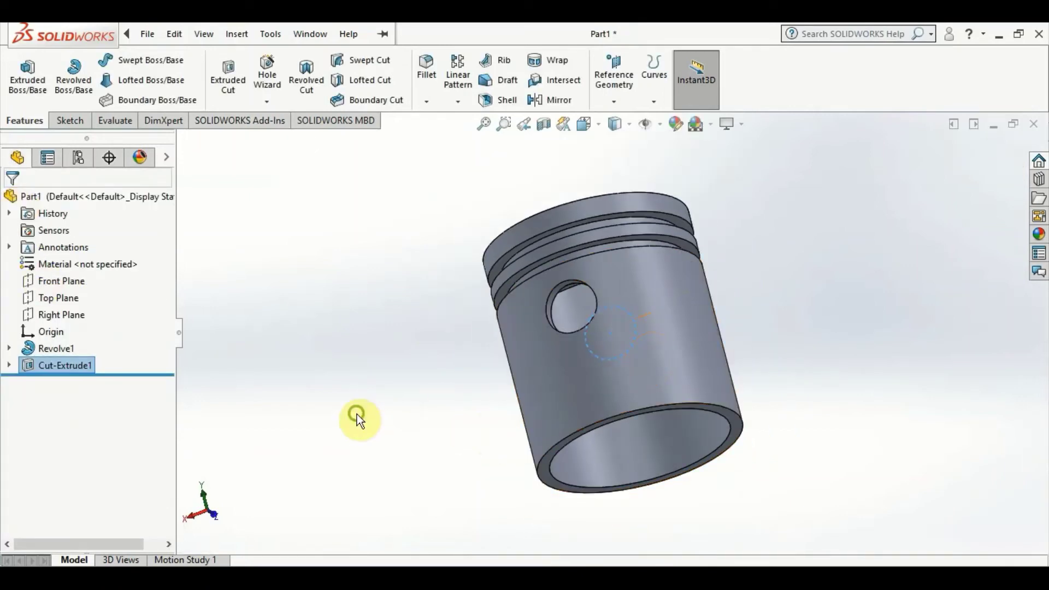
{"action": "mouse_move", "coordinate": [356, 417]}
{"action": "middle_mouse_down"}
{"action": "mouse_move", "coordinate": [450, 445]}
{"action": "mouse_move", "coordinate": [471, 407]}
{"action": "mouse_move", "coordinate": [422, 377]}
{"action": "mouse_move", "coordinate": [214, 367]}
{"action": "mouse_move", "coordinate": [784, 410]}
{"action": "mouse_move", "coordinate": [812, 403]}
{"action": "mouse_move", "coordinate": [749, 386]}
{"action": "mouse_move", "coordinate": [798, 349]}
{"action": "mouse_move", "coordinate": [765, 181]}
{"action": "mouse_move", "coordinate": [771, 372]}
{"action": "mouse_move", "coordinate": [810, 368]}
{"action": "mouse_move", "coordinate": [794, 403]}
{"action": "mouse_move", "coordinate": [775, 393]}
{"action": "mouse_move", "coordinate": [801, 399]}
{"action": "mouse_move", "coordinate": [761, 398]}
{"action": "mouse_move", "coordinate": [726, 428]}
{"action": "mouse_move", "coordinate": [778, 447]}
{"action": "mouse_move", "coordinate": [750, 443]}
{"action": "middle_mouse_up"}
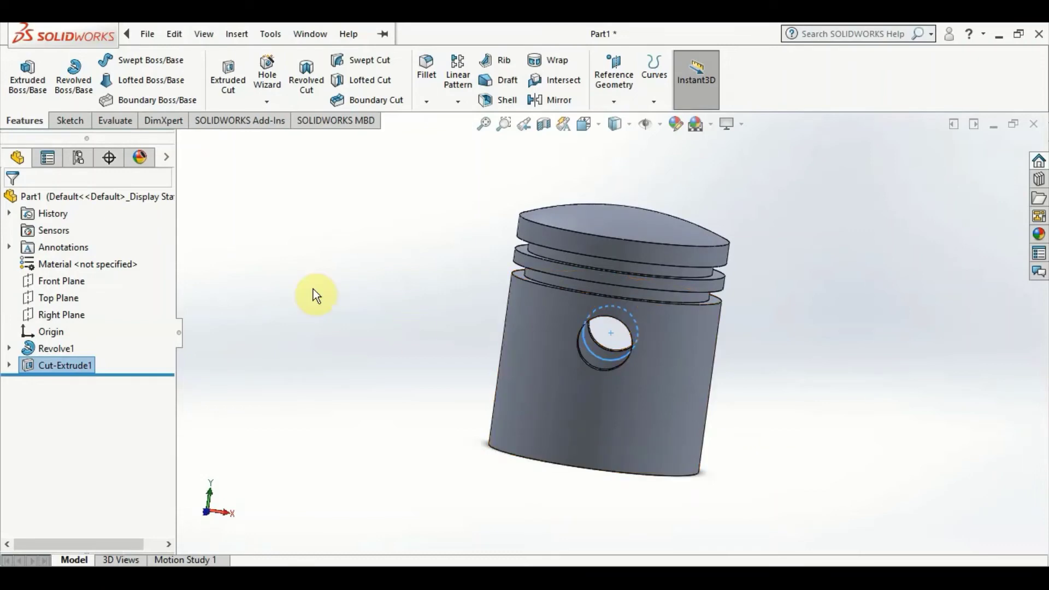
{"action": "left_click", "coordinate": [591, 124]}
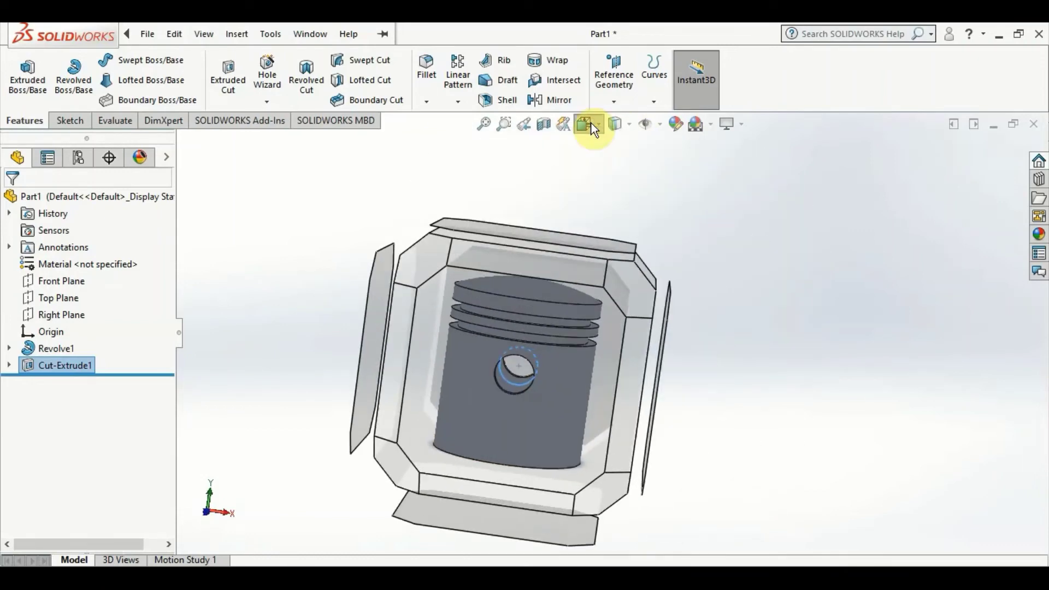
{"action": "left_click", "coordinate": [467, 409]}
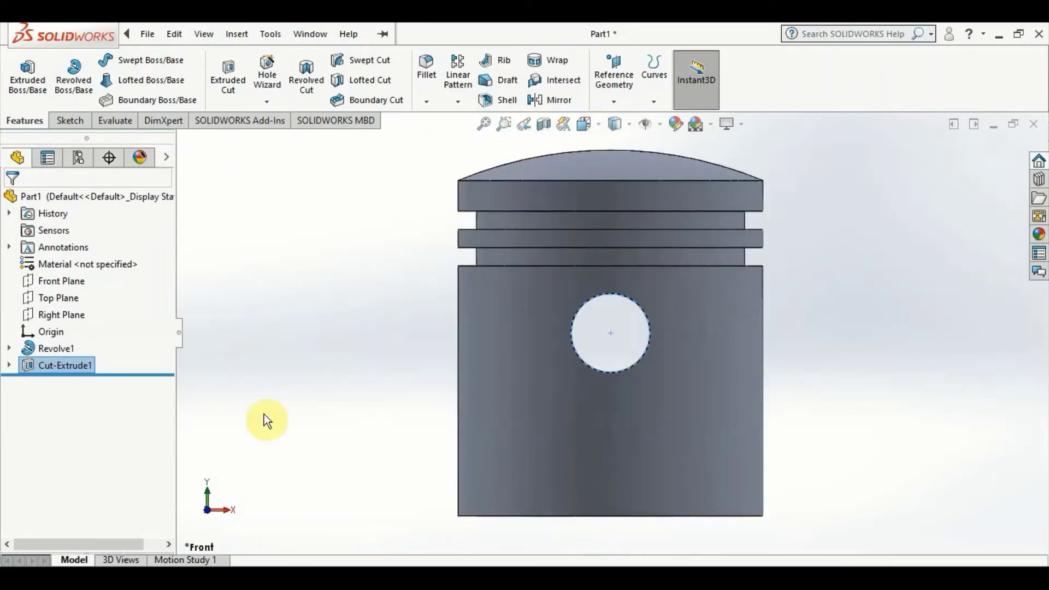
{"action": "left_click", "coordinate": [63, 284]}
{"action": "left_click", "coordinate": [146, 260]}
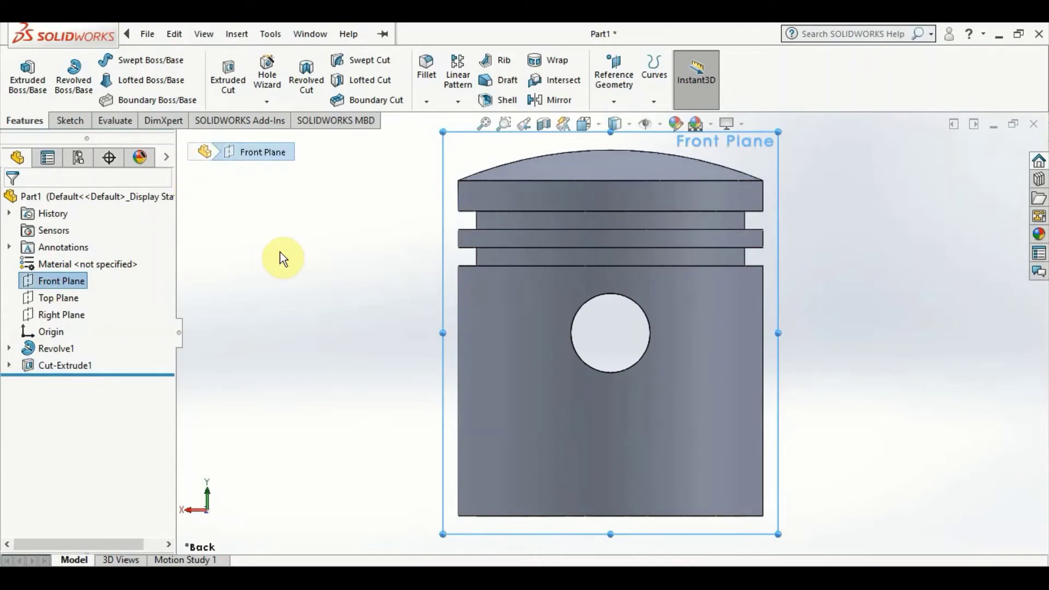
- Start a new reference plane from the Front Plane and enter a trial offset
{"action": "left_click", "coordinate": [618, 68]}
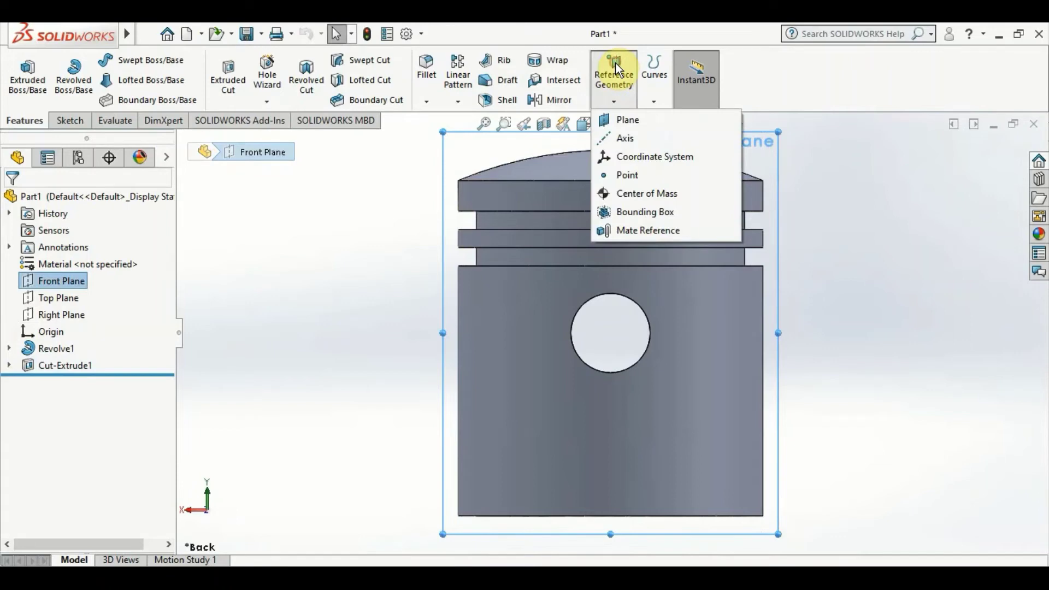
{"action": "left_click", "coordinate": [637, 120]}
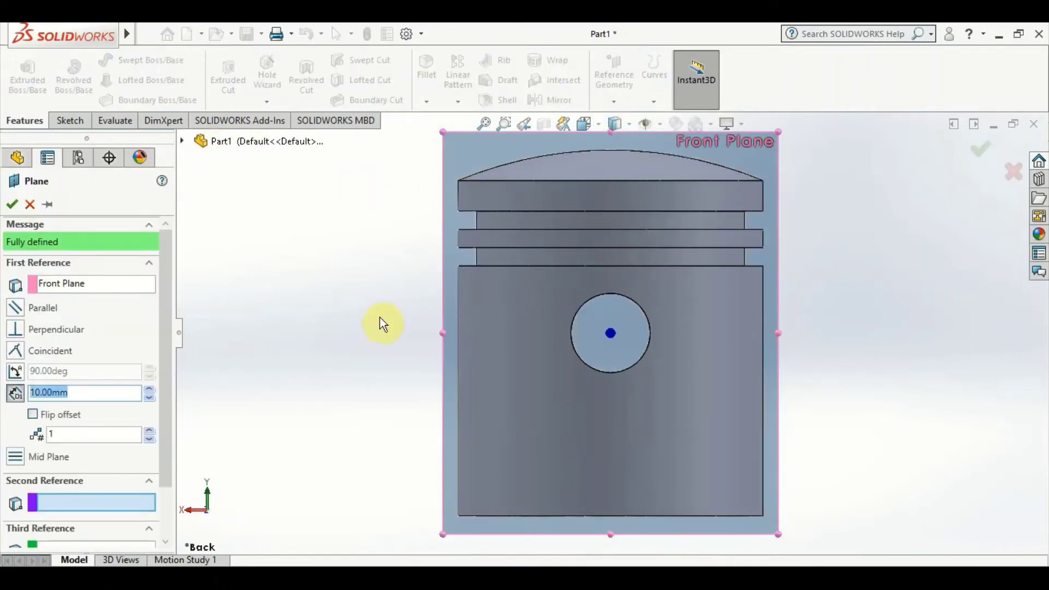
{"action": "mouse_move", "coordinate": [343, 315]}
{"action": "middle_mouse_down"}
{"action": "mouse_move", "coordinate": [466, 370]}
{"action": "mouse_move", "coordinate": [441, 367]}
{"action": "mouse_move", "coordinate": [472, 283]}
{"action": "mouse_move", "coordinate": [482, 333]}
{"action": "mouse_move", "coordinate": [444, 351]}
{"action": "middle_mouse_up"}
{"action": "type", "text": "1"}
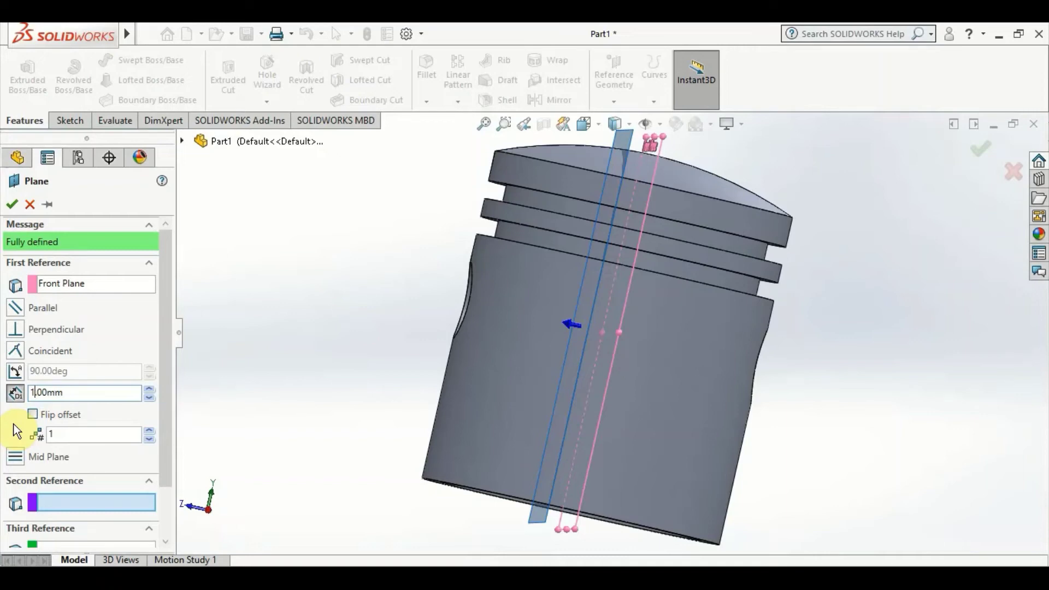
{"action": "type", "text": "50"}
{"action": "key", "text": "BackSpace"}
{"action": "key", "text": "BackSpace"}
{"action": "key", "text": "BackSpace"}
{"action": "type", "text": "50"}
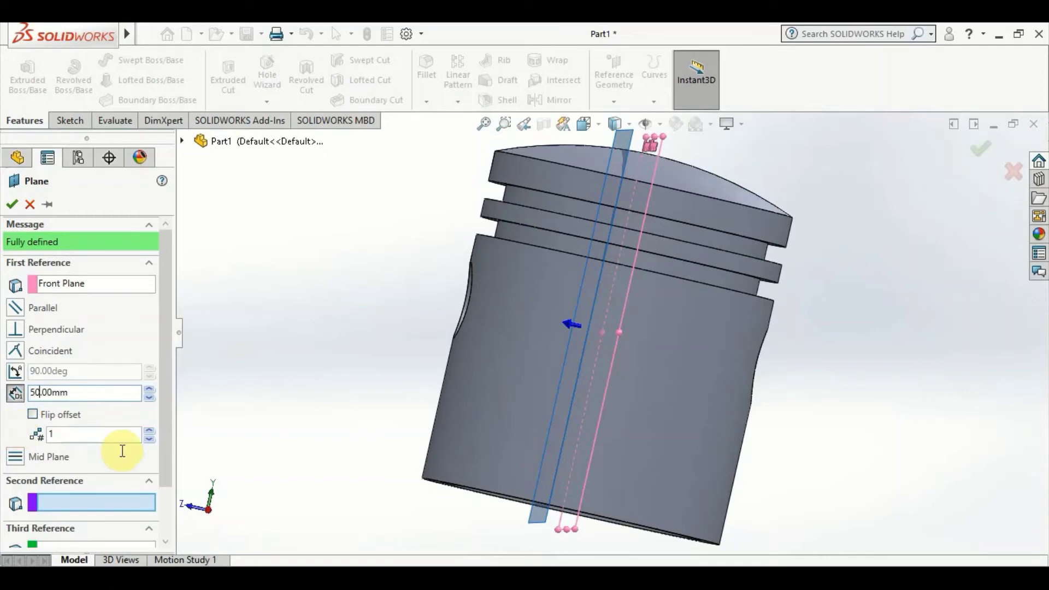
{"action": "scroll", "coordinate": [474, 298], "scroll_direction": "down", "scroll_amount": 2}
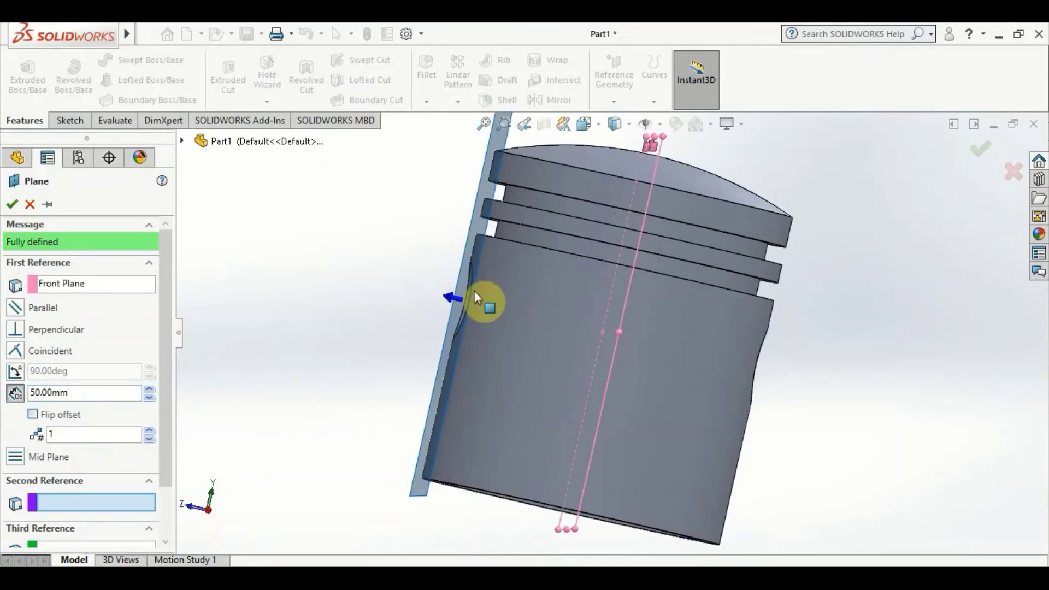
{"action": "scroll", "coordinate": [486, 295], "scroll_direction": "down", "scroll_amount": 2}
{"action": "scroll", "coordinate": [486, 304], "scroll_direction": "down", "scroll_amount": 3}
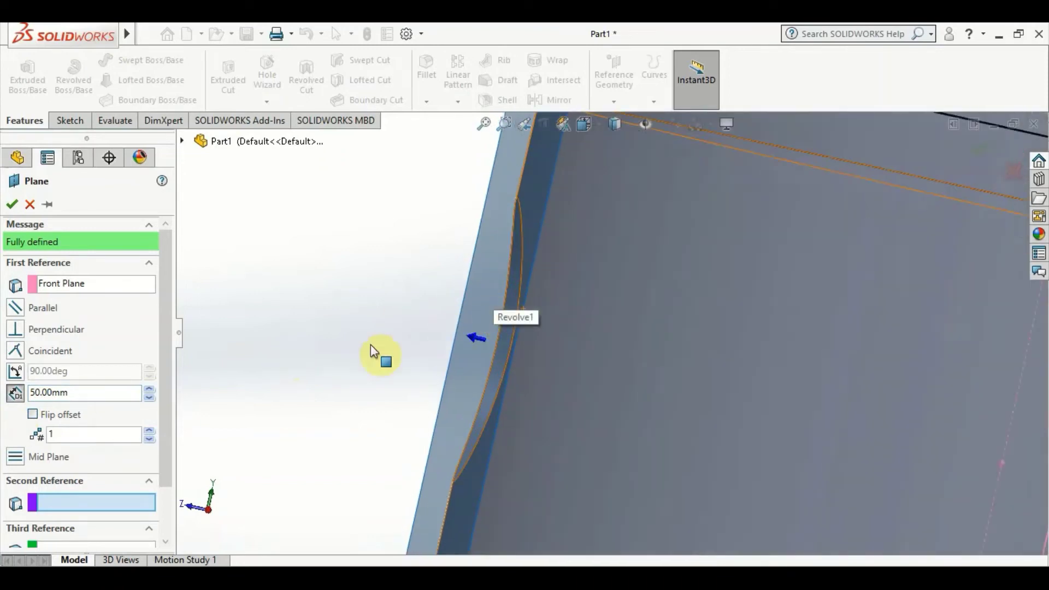
{"action": "middle_click_drag", "start_coordinate": [370, 345], "coordinate": [365, 346]}
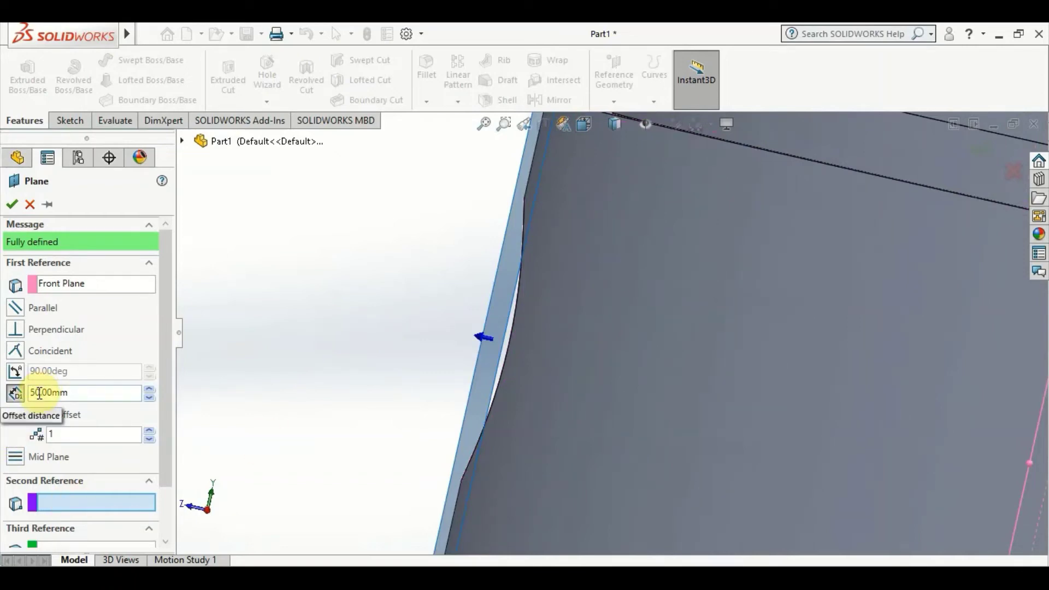
- Change the plane offset distance to 44 mm and orbit to check the preview
{"action": "left_click", "coordinate": [40, 392]}
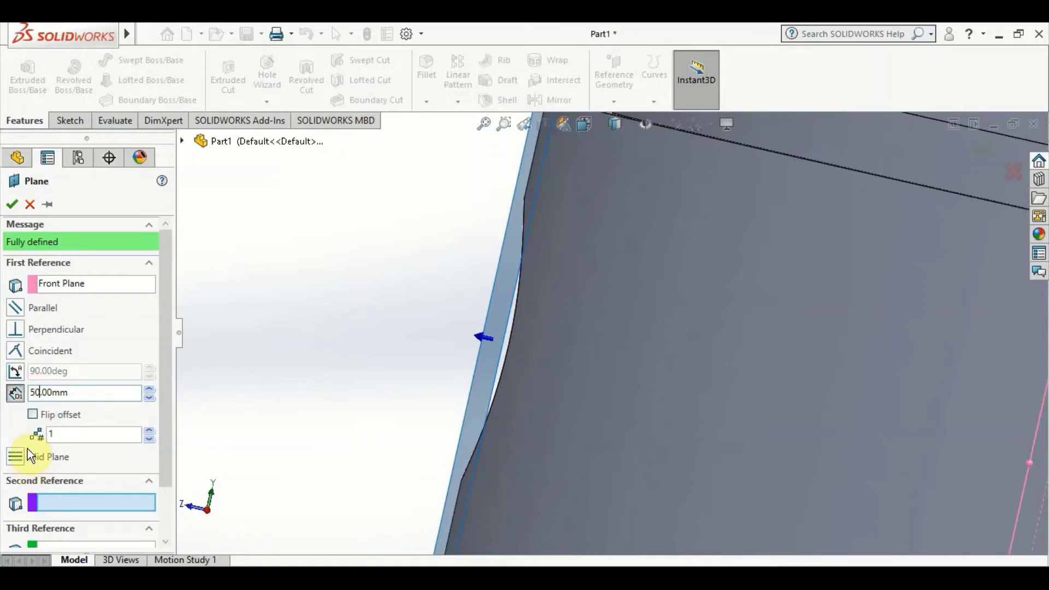
{"action": "key", "text": "BackSpace"}
{"action": "key", "text": "BackSpace"}
{"action": "type", "text": "44"}
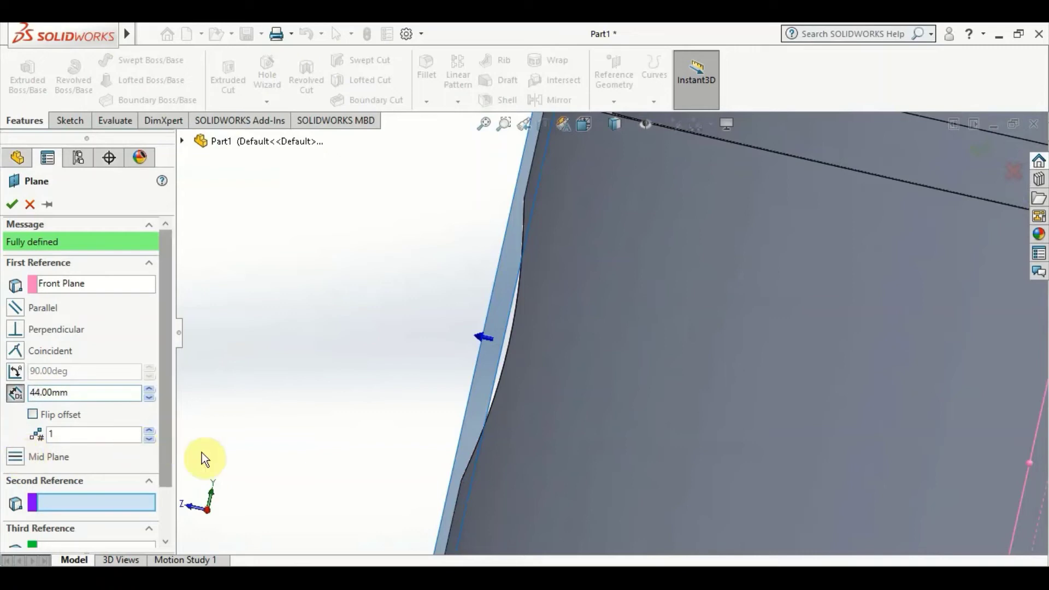
{"action": "scroll", "coordinate": [508, 437], "scroll_direction": "up", "scroll_amount": 1}
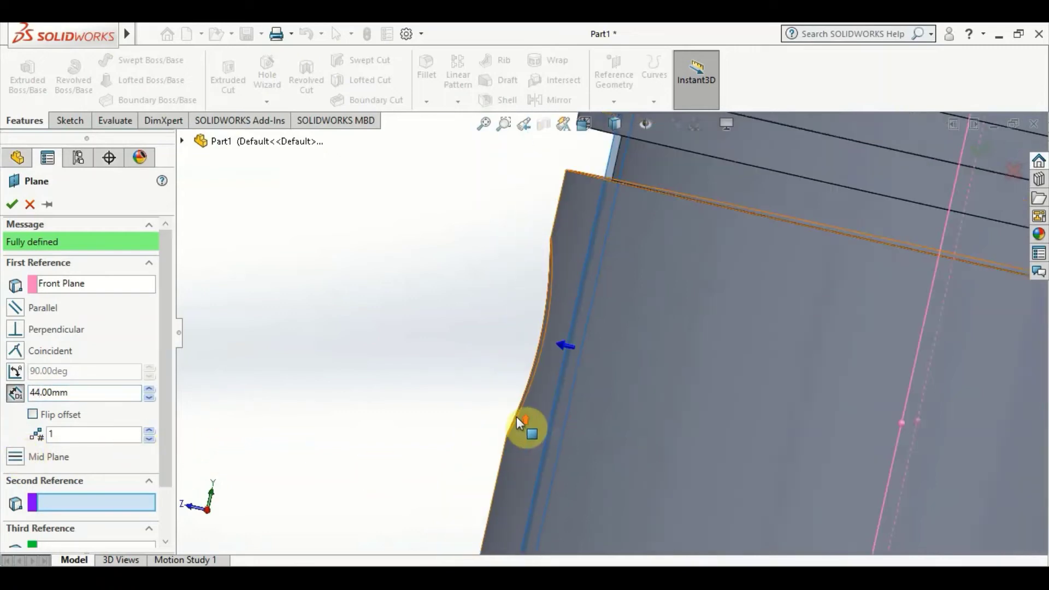
{"action": "scroll", "coordinate": [516, 416], "scroll_direction": "up", "scroll_amount": 4}
{"action": "middle_click_drag", "start_coordinate": [543, 410], "coordinate": [570, 406]}
{"action": "scroll", "coordinate": [579, 404], "scroll_direction": "down", "scroll_amount": 1}
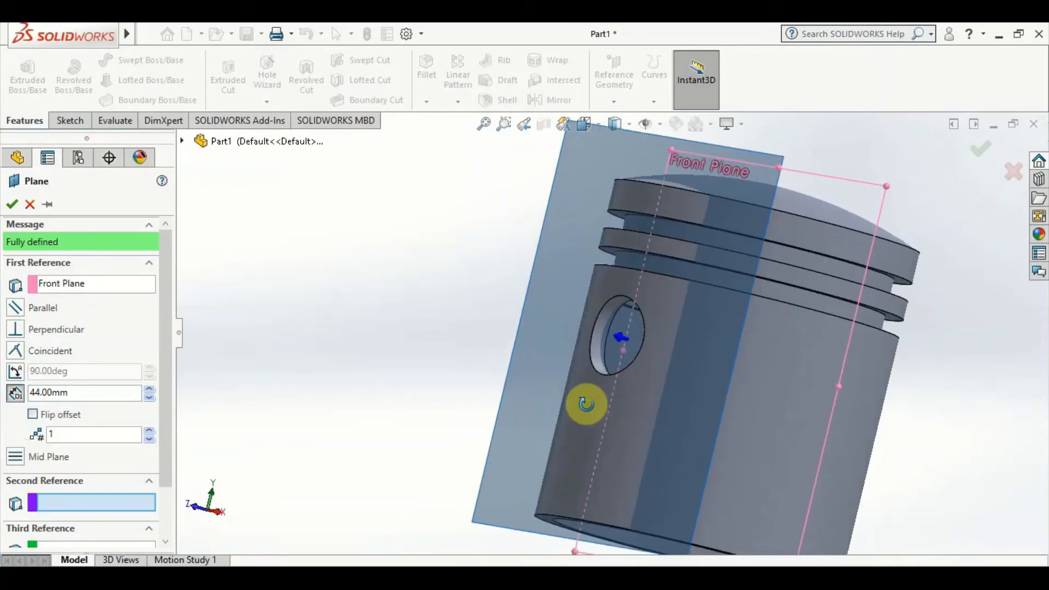
{"action": "scroll", "coordinate": [612, 360], "scroll_direction": "down", "scroll_amount": 2}
{"action": "scroll", "coordinate": [622, 351], "scroll_direction": "down", "scroll_amount": 3}
{"action": "scroll", "coordinate": [608, 349], "scroll_direction": "up", "scroll_amount": 2}
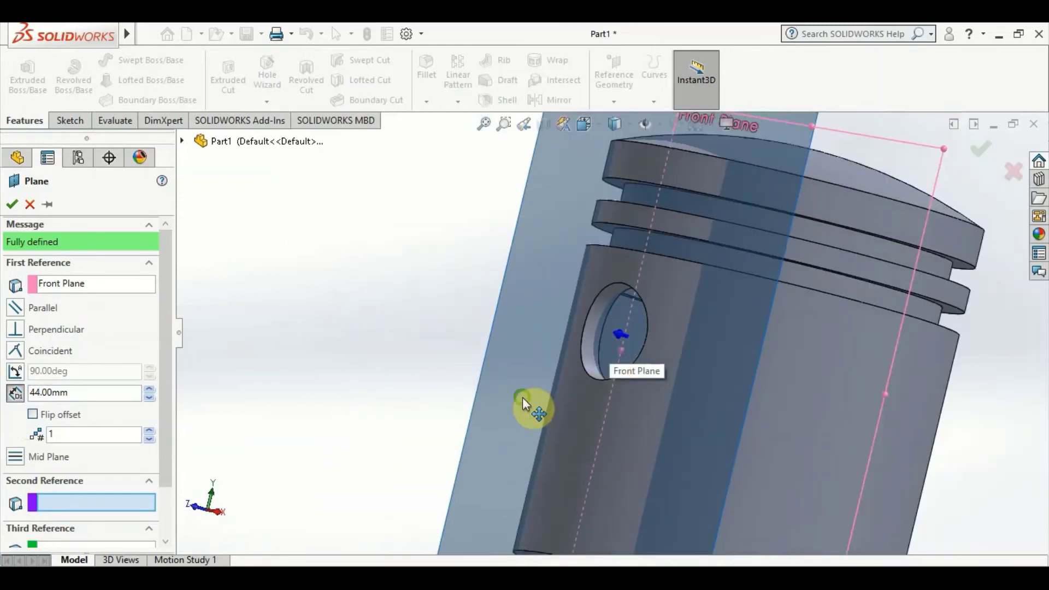
{"action": "middle_click_drag", "start_coordinate": [523, 398], "coordinate": [633, 448]}
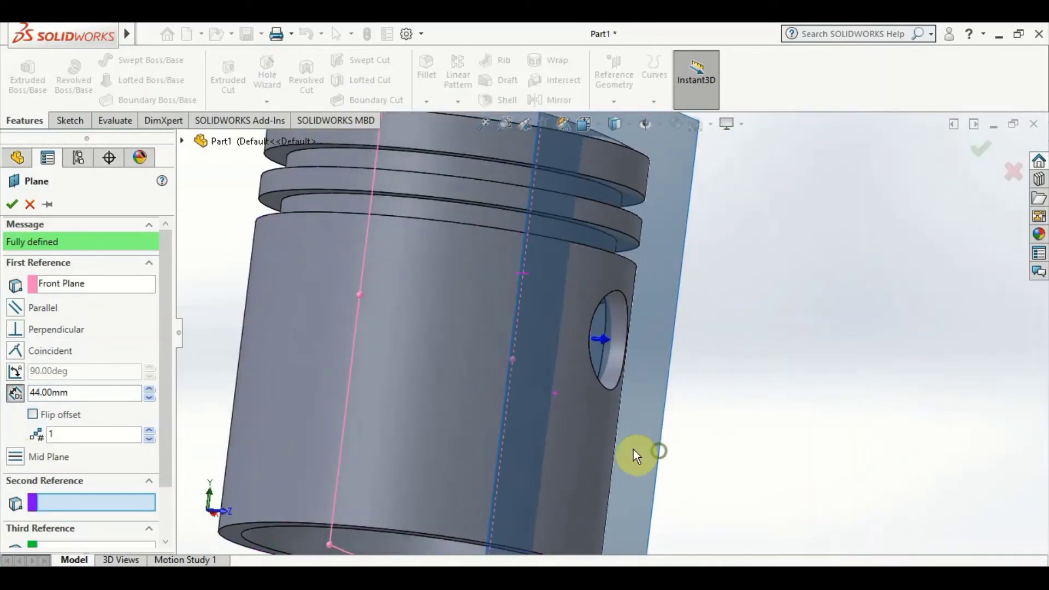
{"action": "scroll", "coordinate": [628, 445], "scroll_direction": "up", "scroll_amount": 3}
{"action": "mouse_move", "coordinate": [475, 481]}
{"action": "middle_mouse_down"}
{"action": "mouse_move", "coordinate": [568, 290]}
{"action": "mouse_move", "coordinate": [566, 269]}
{"action": "middle_mouse_up"}
{"action": "scroll", "coordinate": [581, 383], "scroll_direction": "down", "scroll_amount": 3}
{"action": "scroll", "coordinate": [606, 369], "scroll_direction": "down", "scroll_amount": 3}
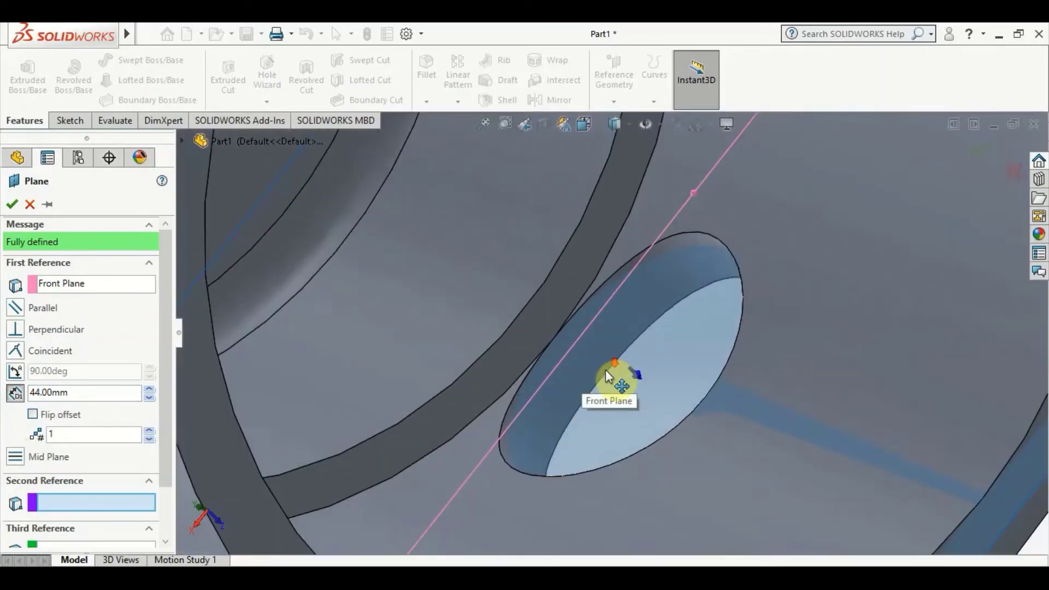
{"action": "mouse_move", "coordinate": [588, 436]}
{"action": "middle_mouse_down"}
{"action": "mouse_move", "coordinate": [562, 480]}
{"action": "mouse_move", "coordinate": [585, 496]}
{"action": "mouse_move", "coordinate": [393, 391]}
{"action": "mouse_move", "coordinate": [419, 398]}
{"action": "middle_mouse_up"}
{"action": "key", "text": "f"}
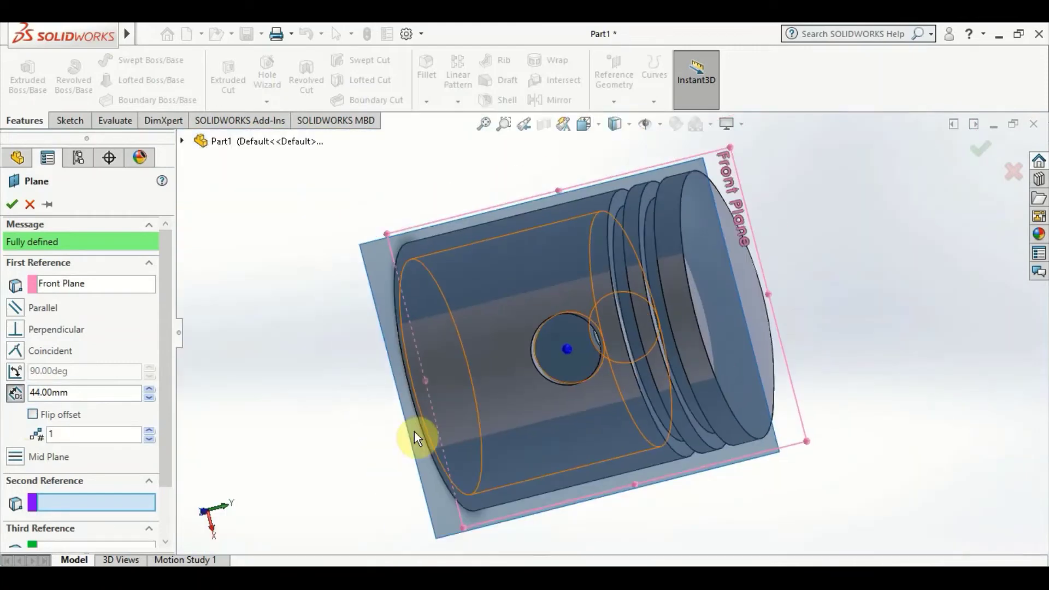
{"action": "mouse_move", "coordinate": [395, 432]}
{"action": "middle_mouse_down"}
{"action": "mouse_move", "coordinate": [498, 456]}
{"action": "mouse_move", "coordinate": [494, 502]}
{"action": "middle_mouse_up"}
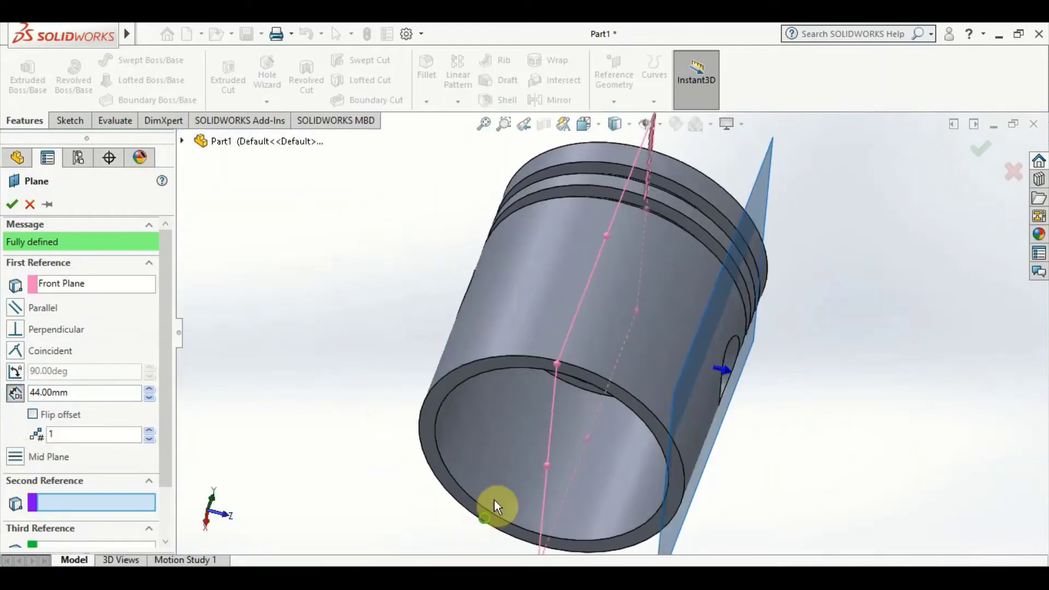
{"action": "mouse_move", "coordinate": [471, 356]}
{"action": "middle_mouse_down"}
{"action": "mouse_move", "coordinate": [480, 492]}
{"action": "mouse_move", "coordinate": [459, 506]}
{"action": "mouse_move", "coordinate": [482, 506]}
{"action": "middle_mouse_up"}
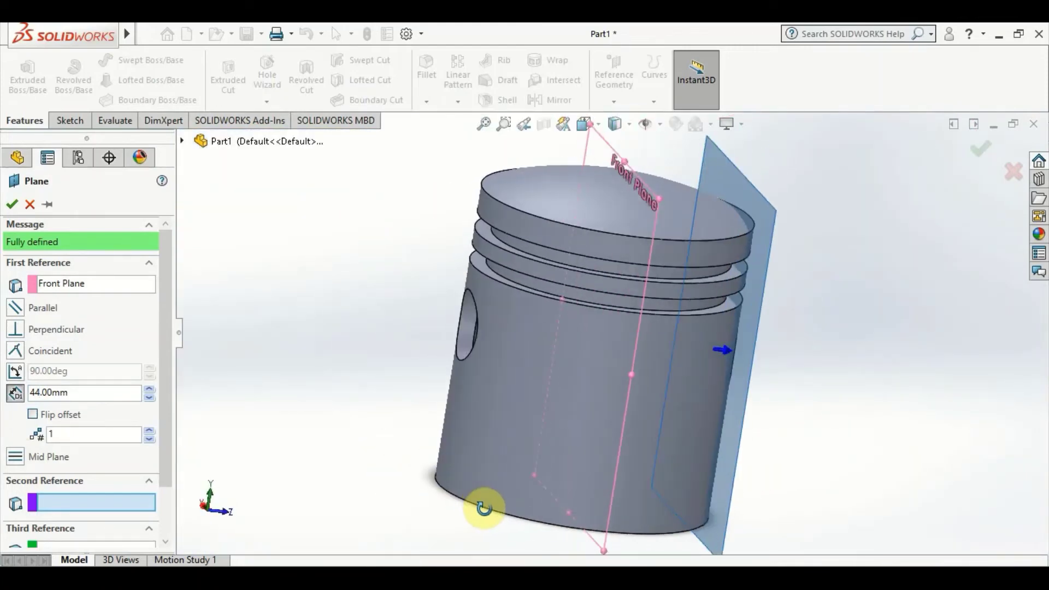
- Confirm Plane1 at a 44 mm offset from the Front Plane and view it Normal To
{"action": "left_click", "coordinate": [13, 204]}
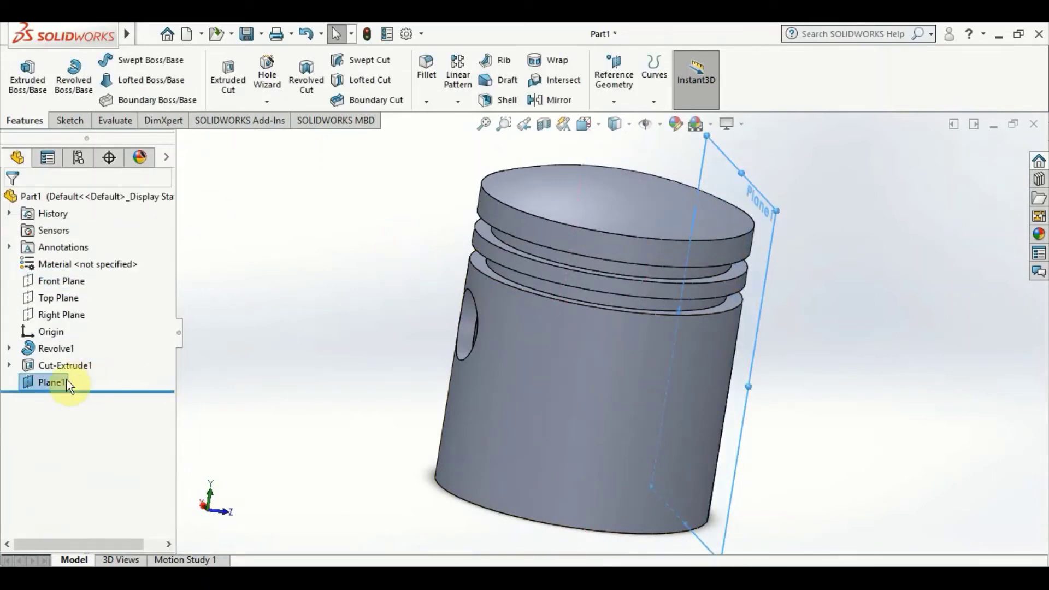
{"action": "left_click", "coordinate": [51, 382]}
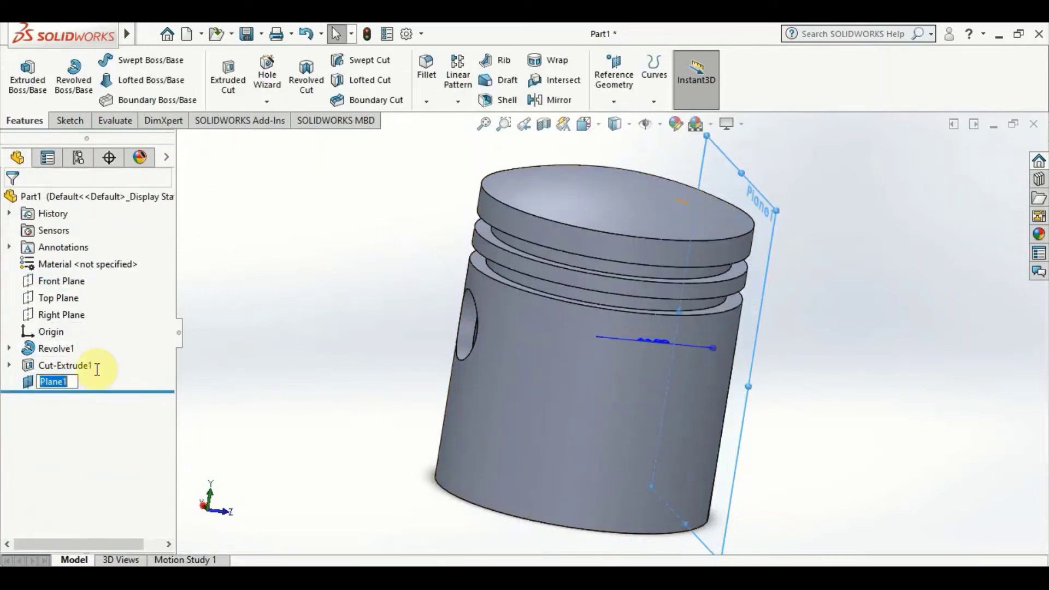
{"action": "left_click", "coordinate": [34, 384]}
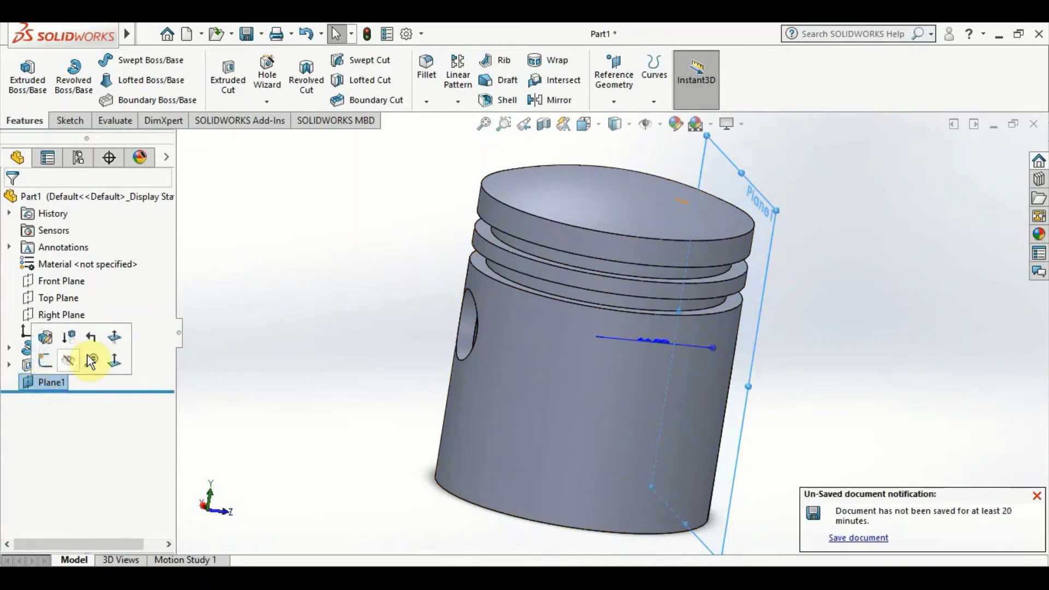
{"action": "left_click", "coordinate": [118, 338]}
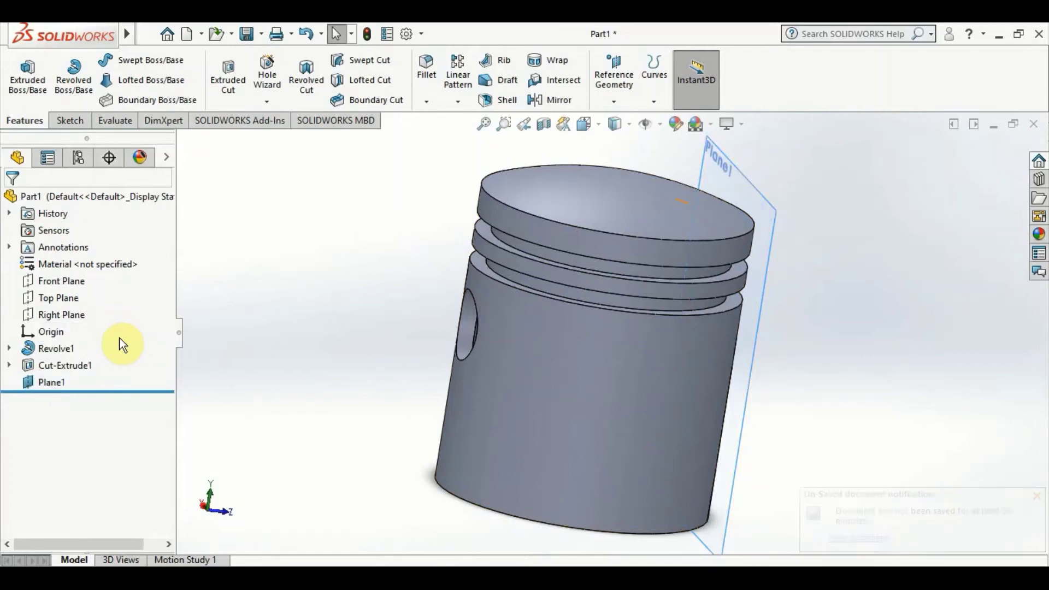
{"action": "left_click", "coordinate": [31, 384]}
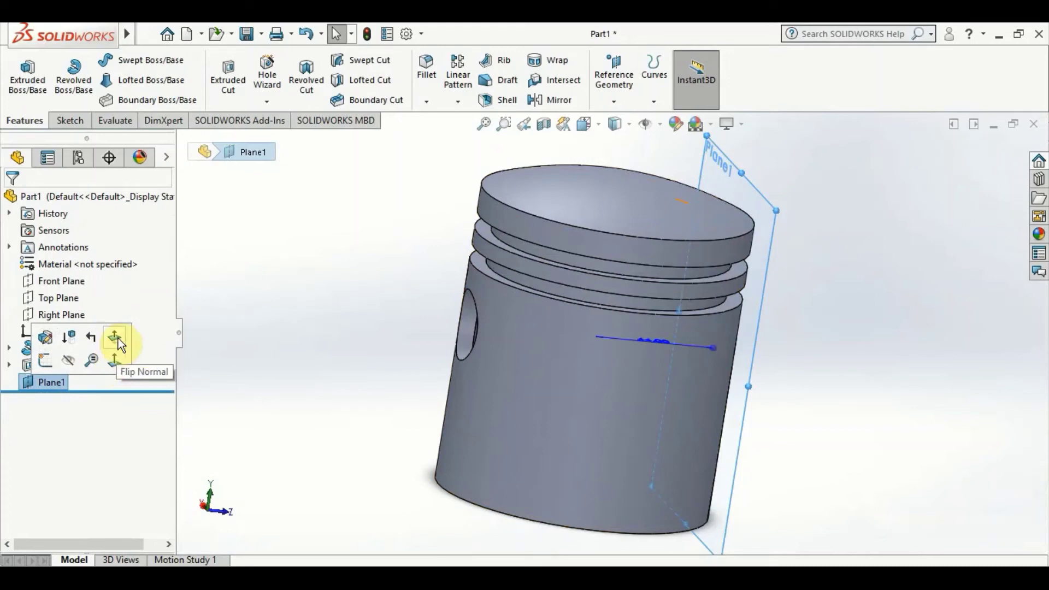
{"action": "left_click", "coordinate": [112, 361]}
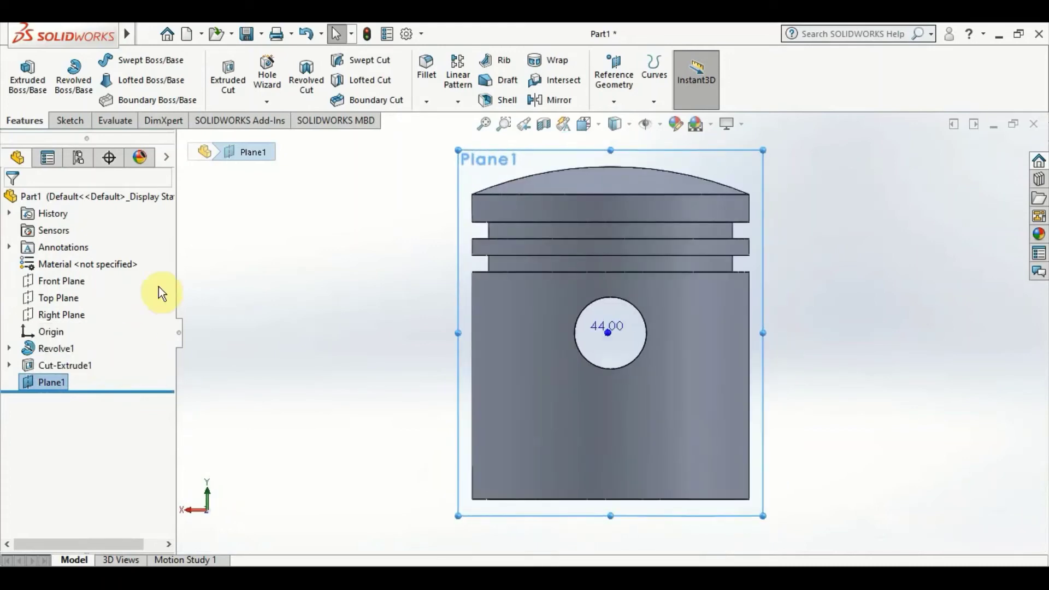
- Start a sketch on Plane1 and draw a radius 20 circle centred on the pin hole
{"action": "left_click", "coordinate": [58, 378]}
{"action": "left_click", "coordinate": [67, 350]}
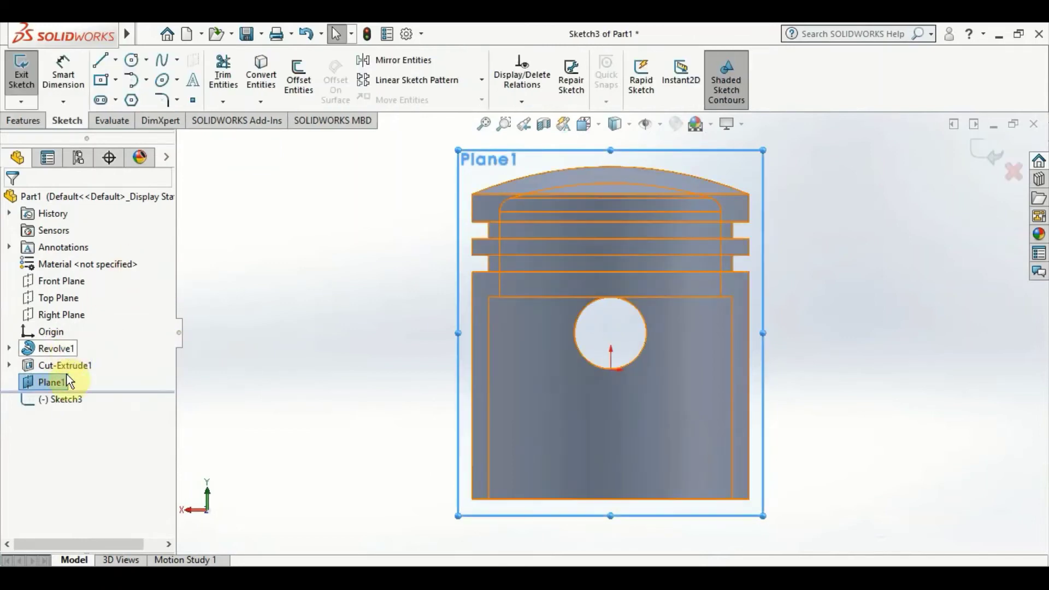
{"action": "left_click", "coordinate": [146, 62]}
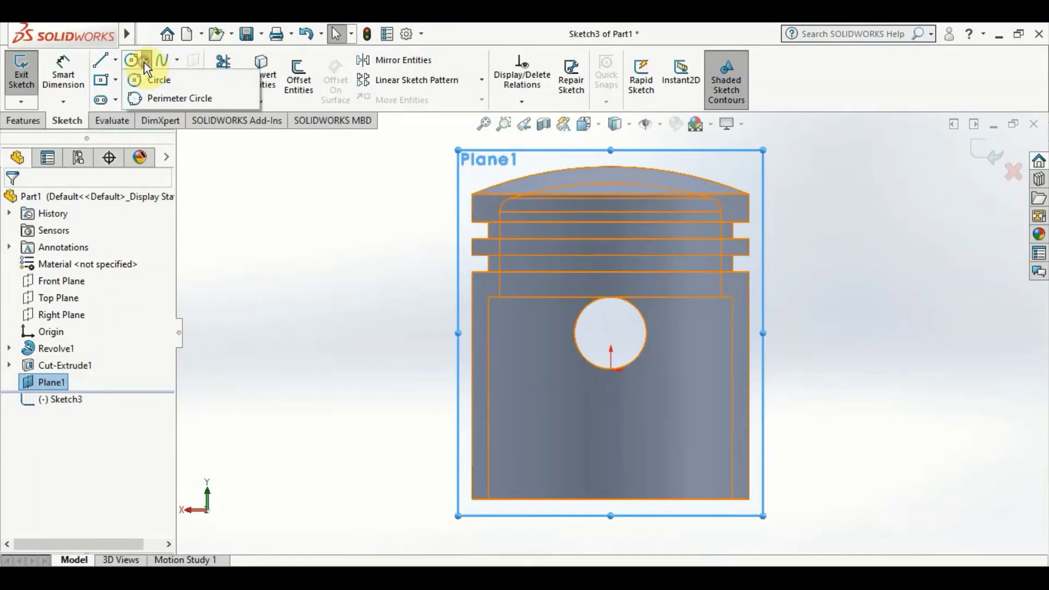
{"action": "left_click", "coordinate": [145, 80]}
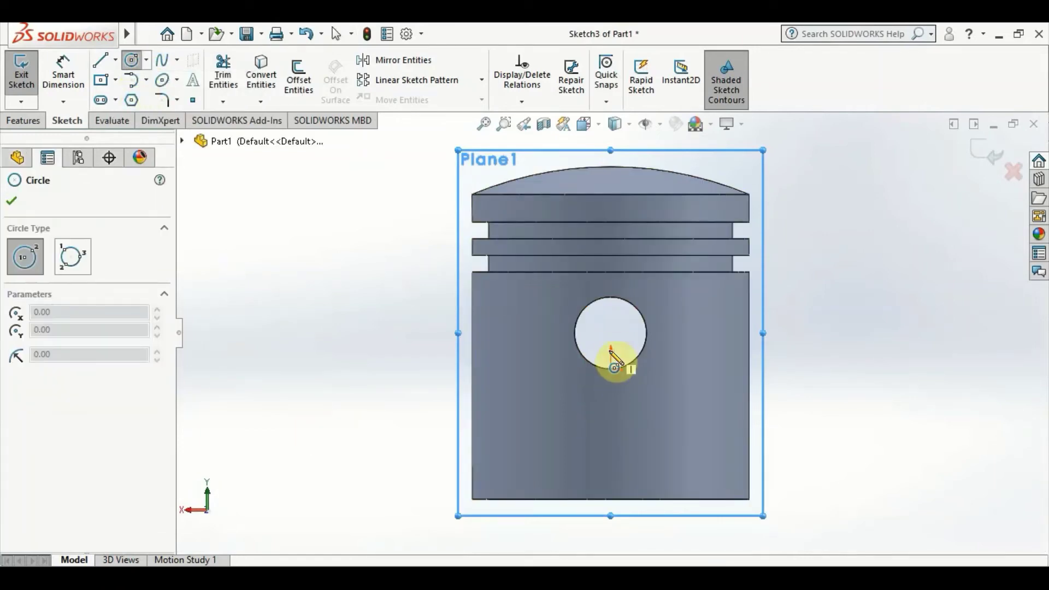
{"action": "left_click", "coordinate": [612, 333]}
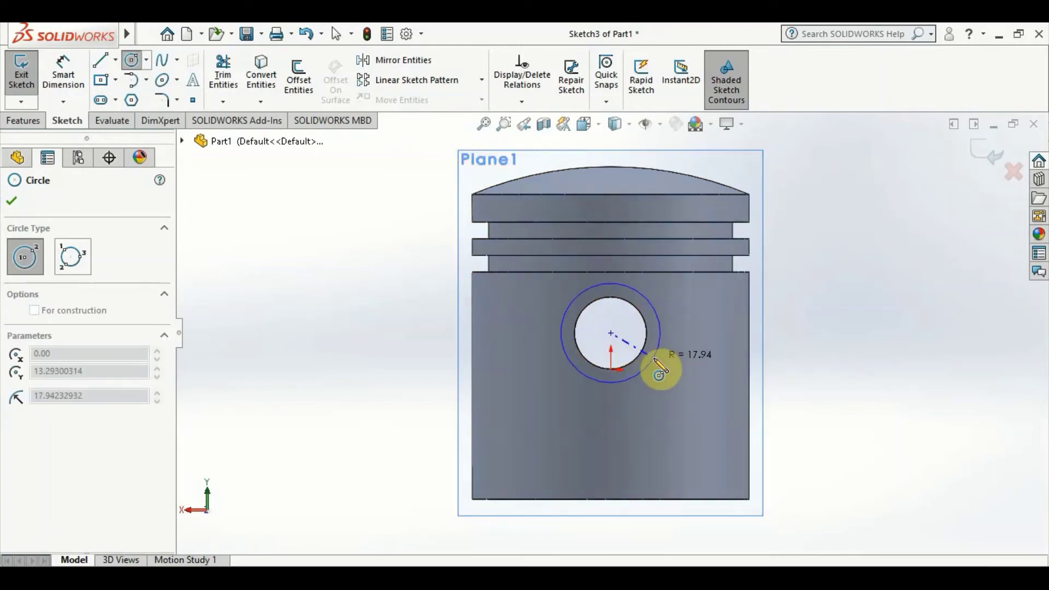
{"action": "left_click", "coordinate": [657, 360]}
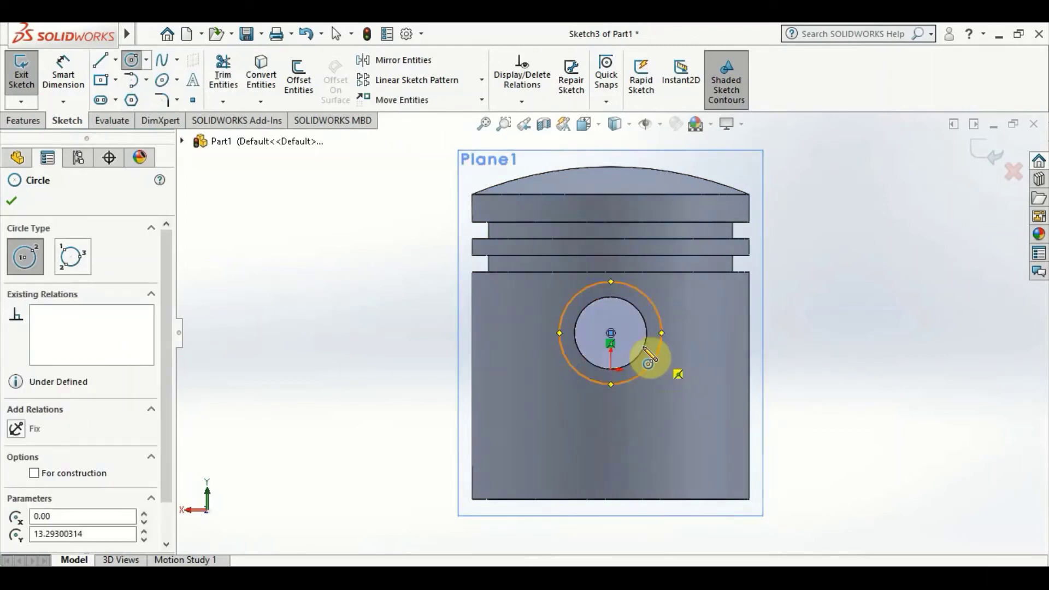
{"action": "scroll", "coordinate": [155, 437], "scroll_direction": "down", "scroll_amount": 3}
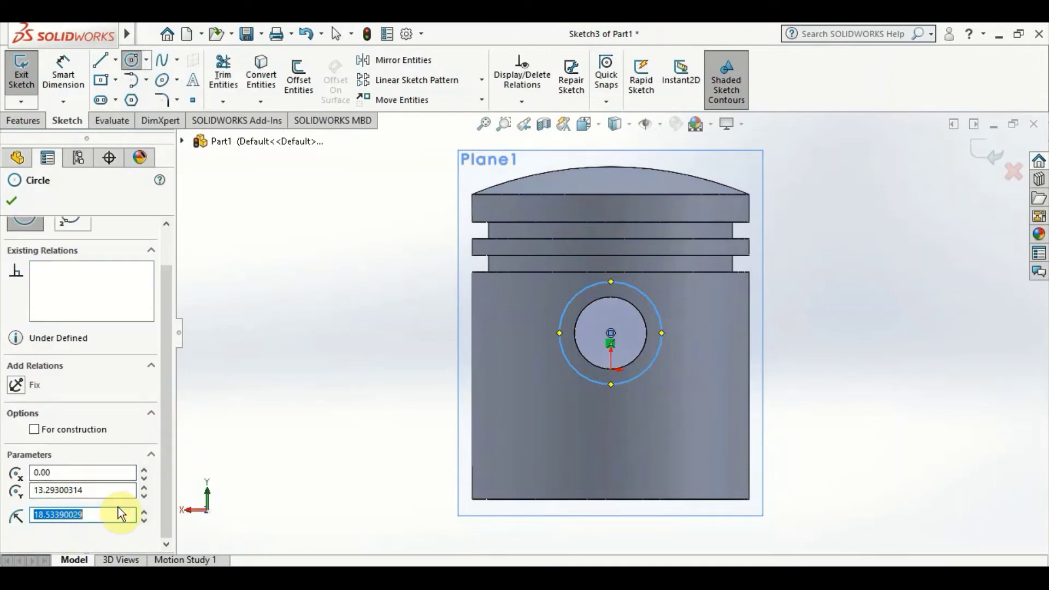
{"action": "type", "text": "20"}
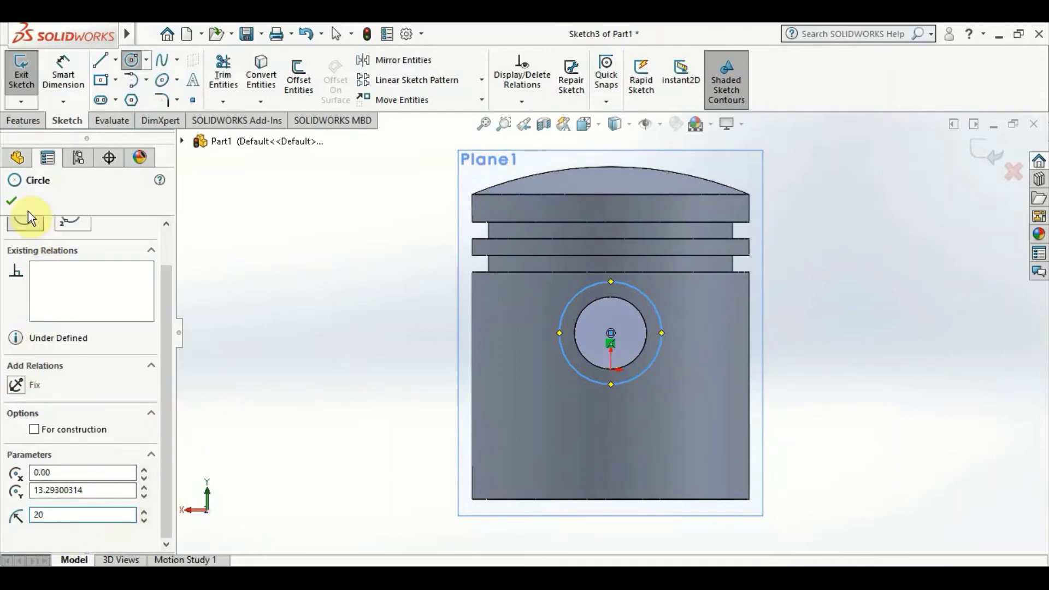
{"action": "left_click", "coordinate": [12, 201]}
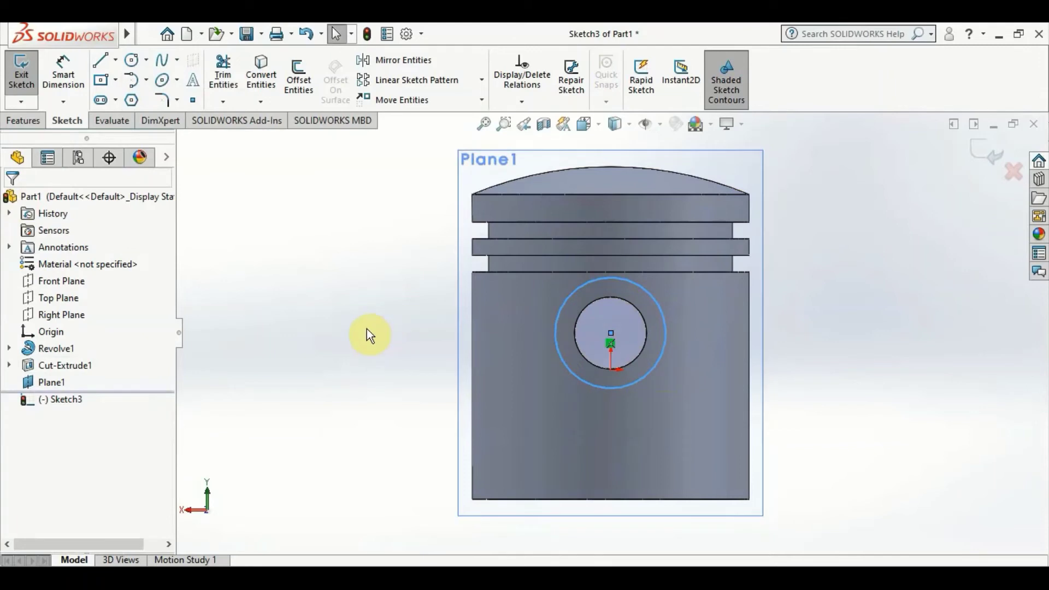
- Draw a second, larger circle concentric with the pin hole
{"action": "left_click", "coordinate": [132, 65]}
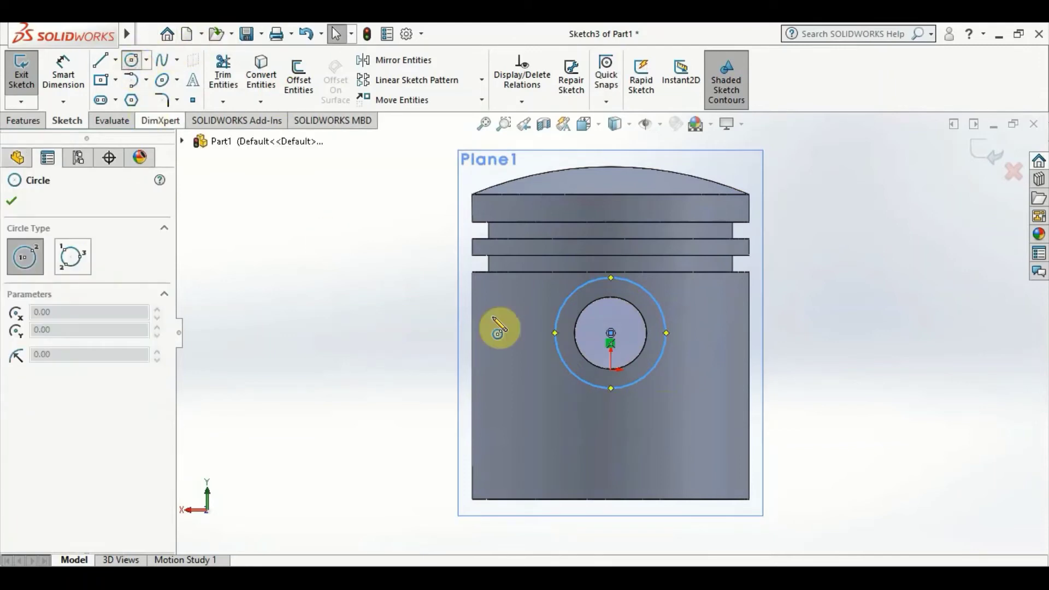
{"action": "left_click", "coordinate": [611, 332]}
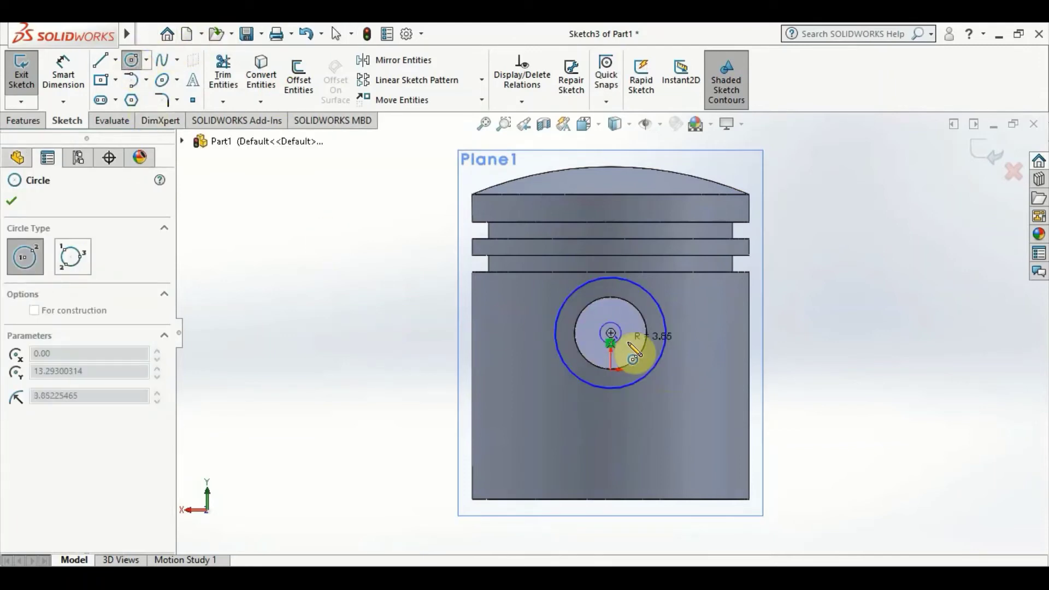
{"action": "left_click", "coordinate": [649, 345]}
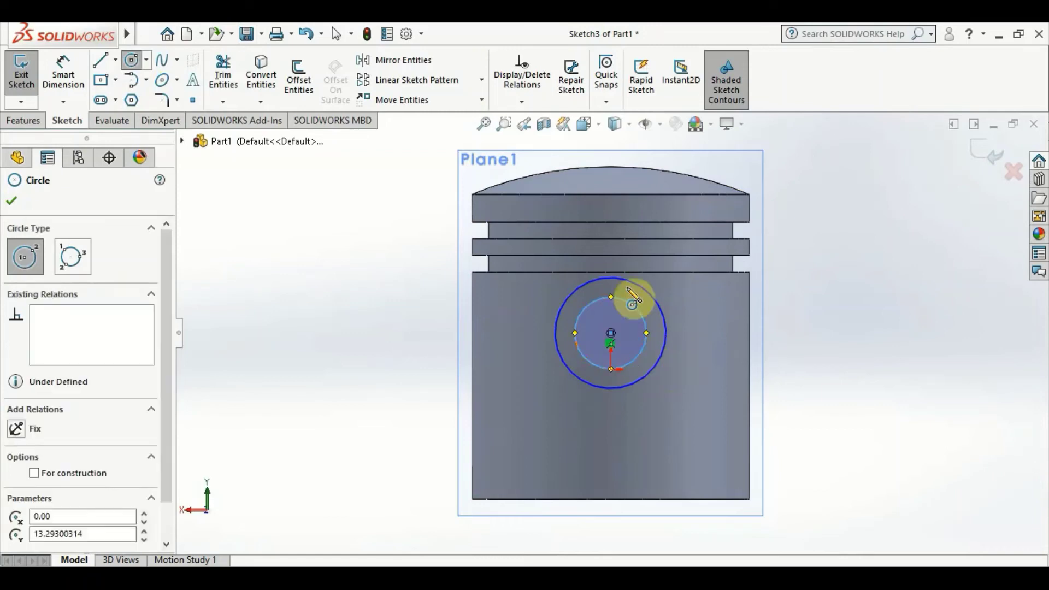
{"action": "left_click", "coordinate": [15, 209]}
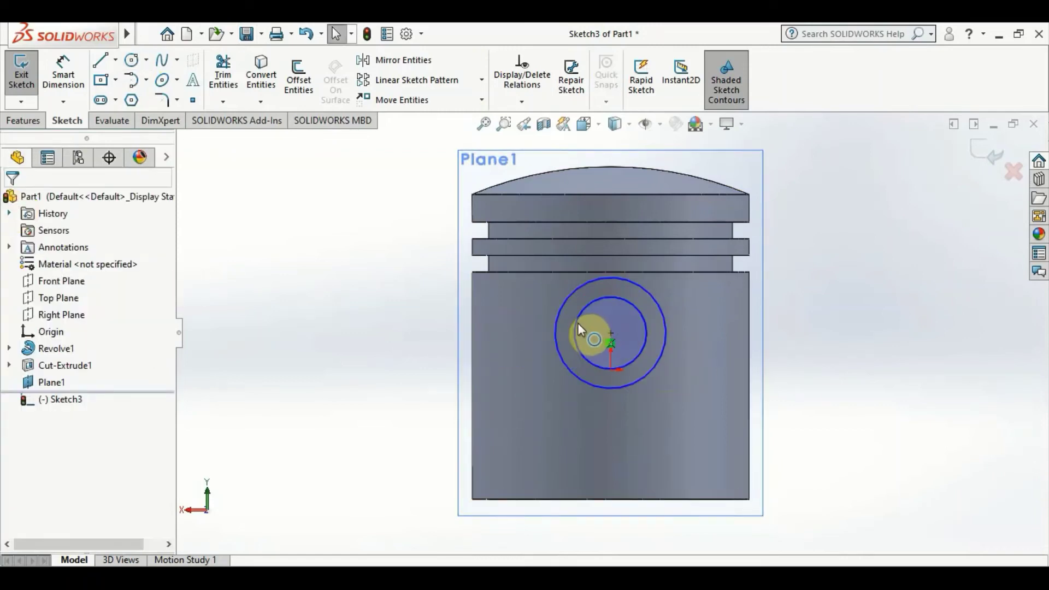
{"action": "left_click", "coordinate": [596, 307]}
{"action": "left_click", "coordinate": [27, 119]}
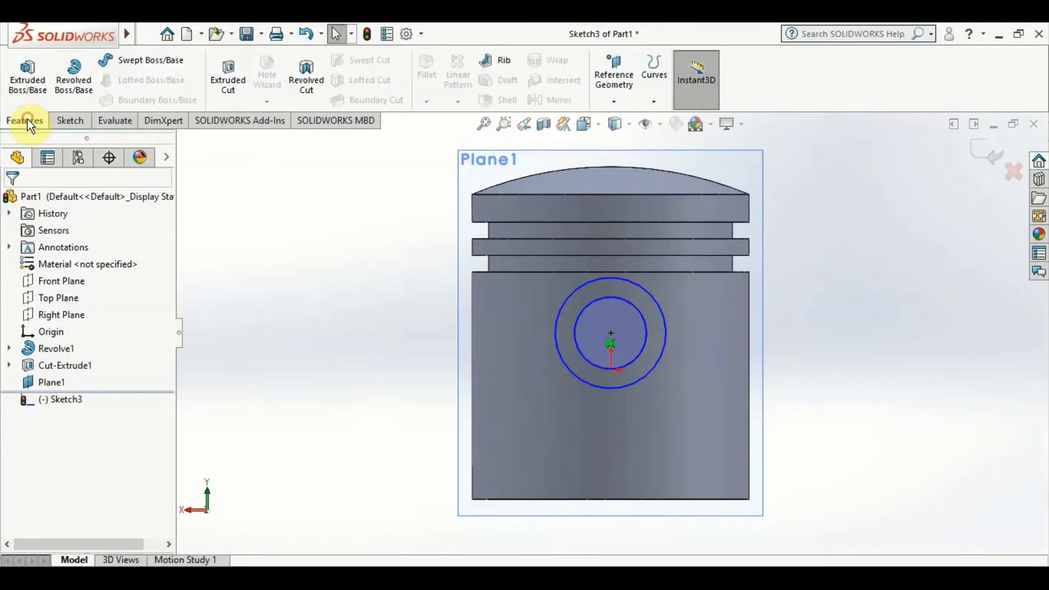
- Extrude Sketch3's ring as a boss, Blind 29 mm from Plane1 into the piston
{"action": "left_click", "coordinate": [30, 75]}
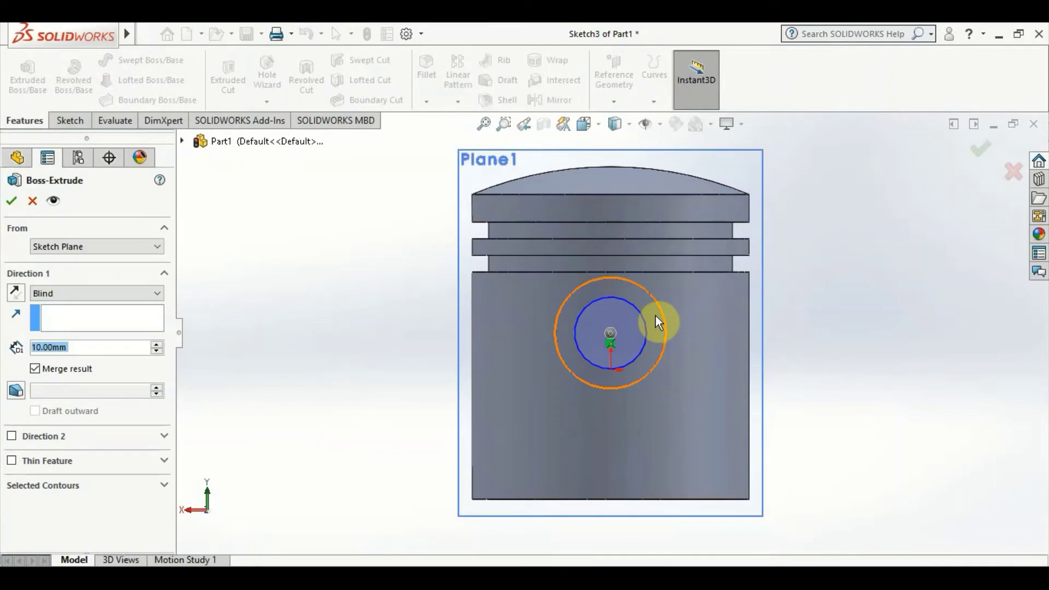
{"action": "mouse_move", "coordinate": [619, 449]}
{"action": "middle_mouse_down"}
{"action": "mouse_move", "coordinate": [674, 450]}
{"action": "mouse_move", "coordinate": [695, 426]}
{"action": "mouse_move", "coordinate": [684, 249]}
{"action": "middle_mouse_up"}
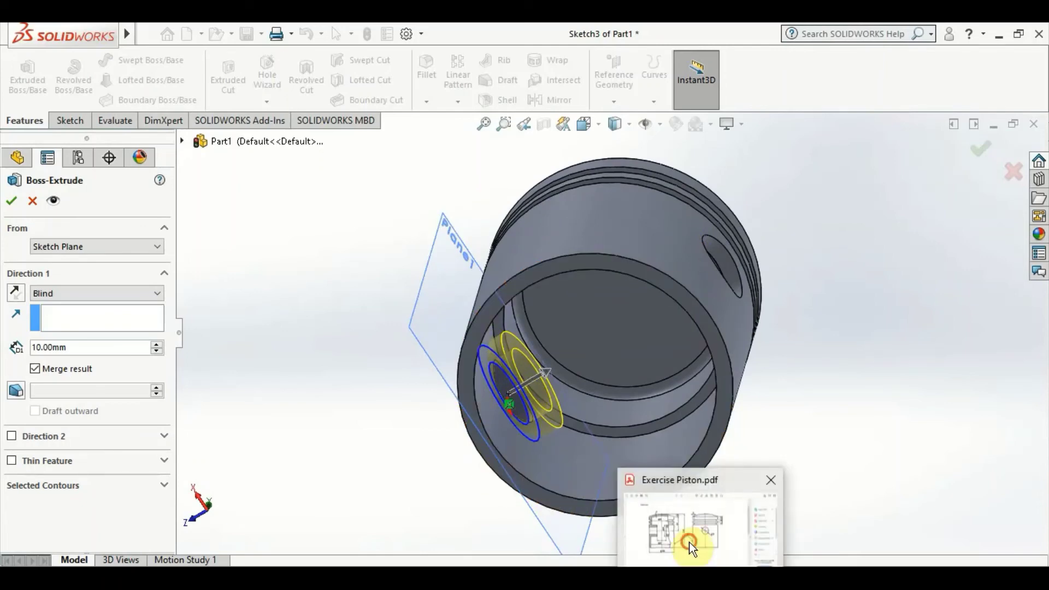
{"action": "left_click", "coordinate": [689, 539]}
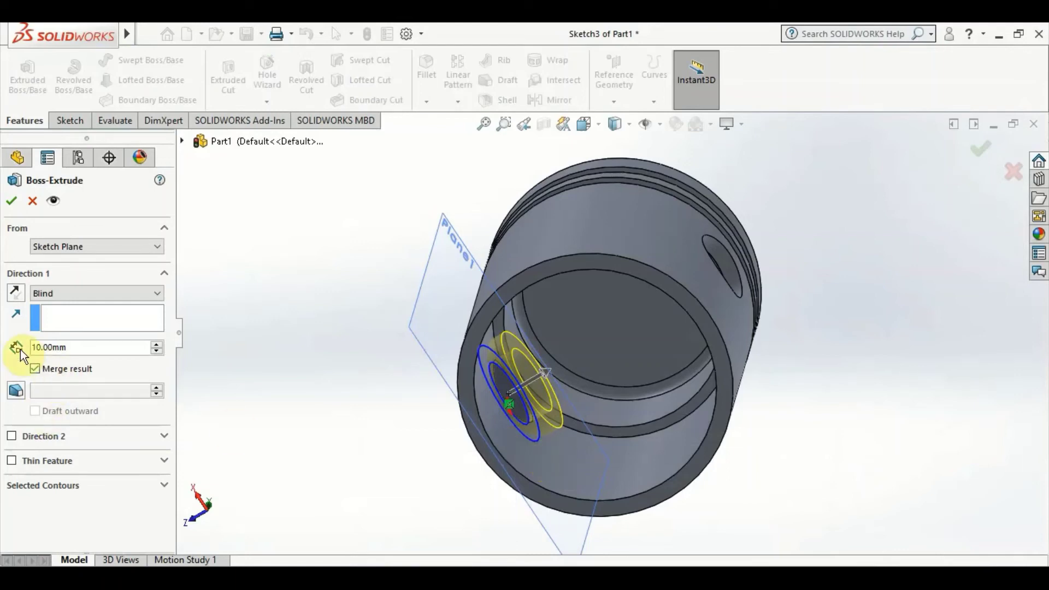
{"action": "left_click", "coordinate": [41, 344]}
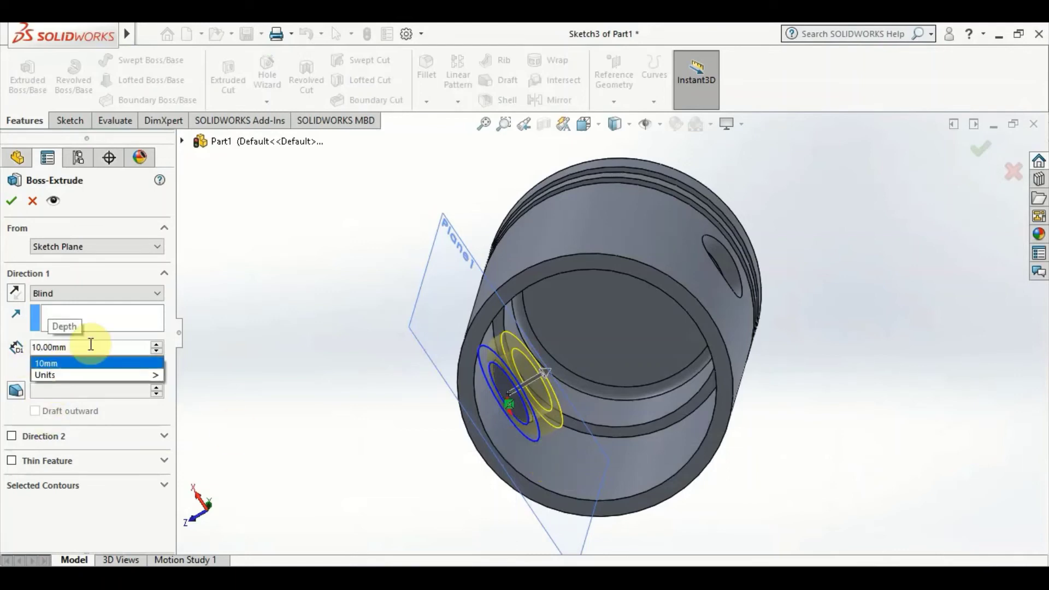
{"action": "key", "text": "BackSpace"}
{"action": "key", "text": "BackSpace"}
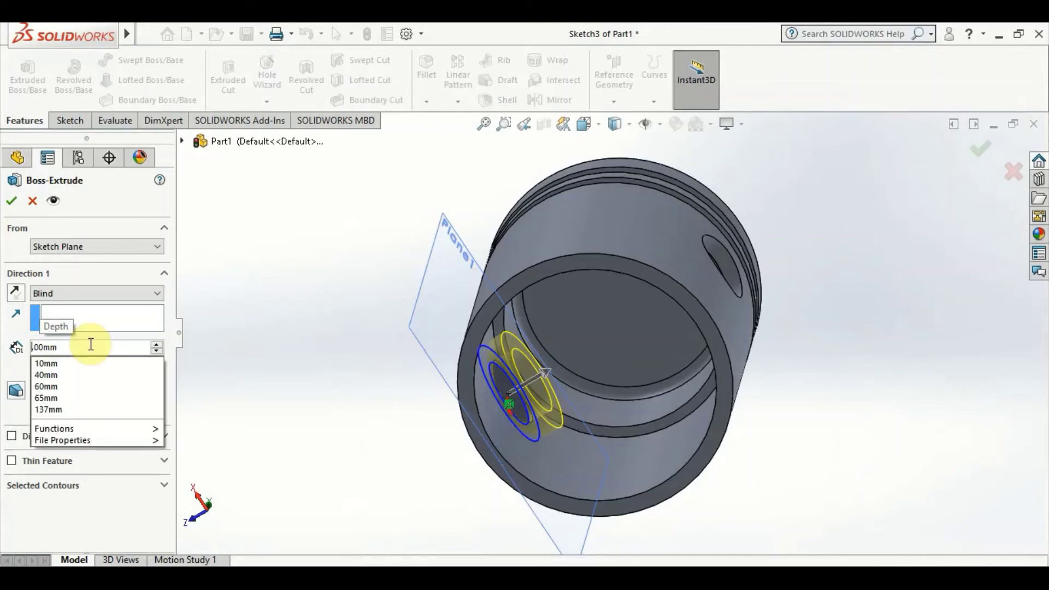
{"action": "type", "text": "29"}
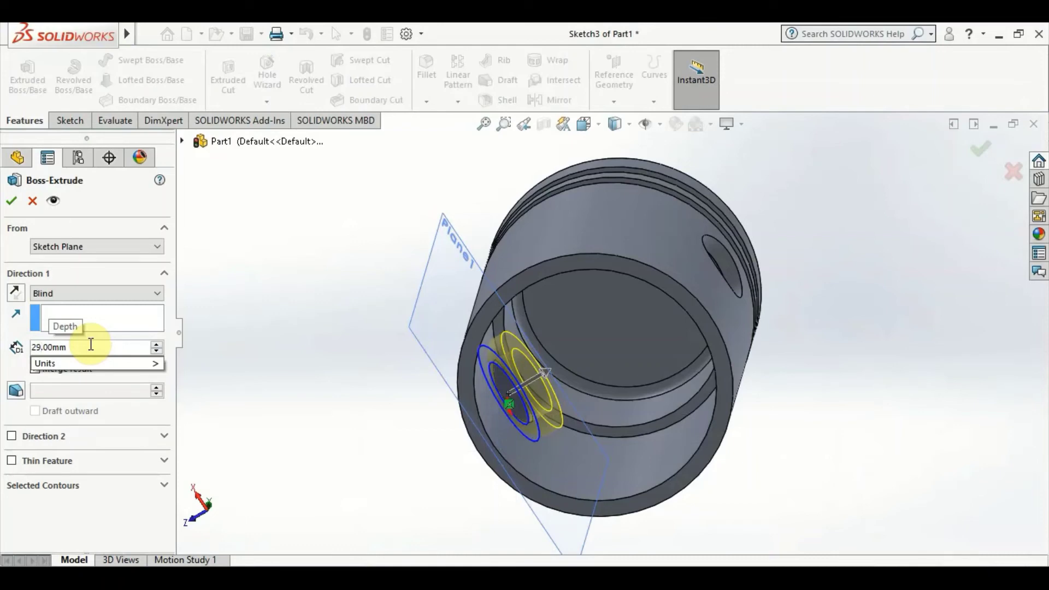
{"action": "mouse_move", "coordinate": [94, 363]}
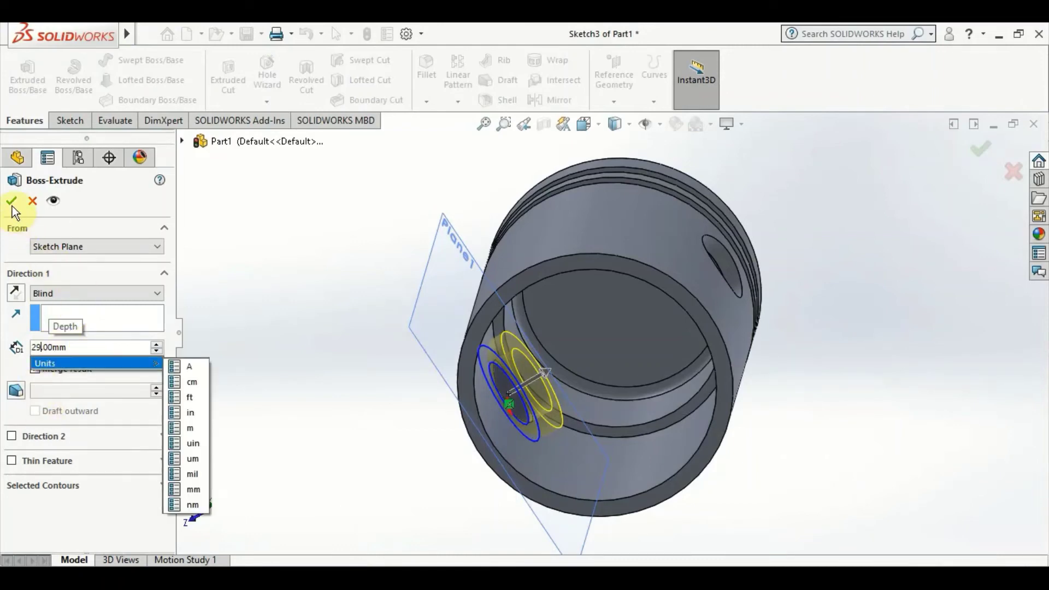
{"action": "key", "text": "Return"}
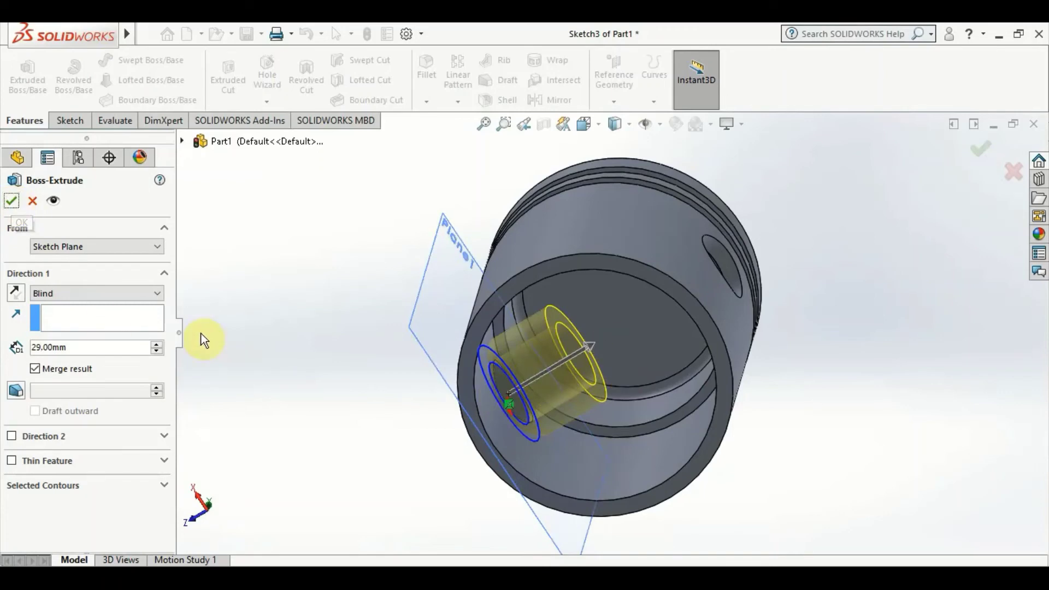
{"action": "left_click", "coordinate": [11, 201]}
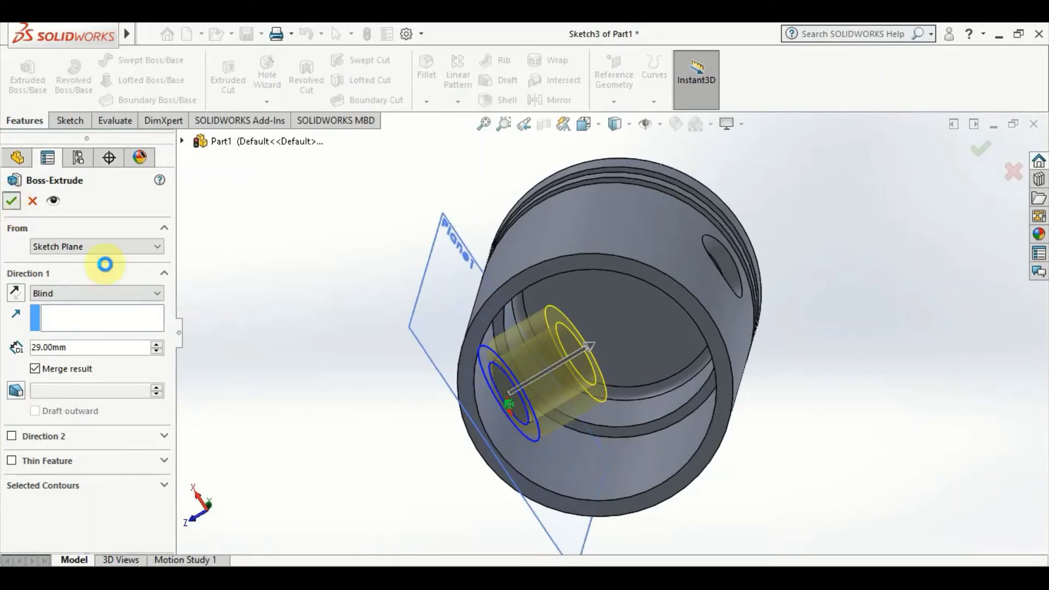
{"action": "mouse_move", "coordinate": [258, 404]}
{"action": "middle_mouse_down"}
{"action": "mouse_move", "coordinate": [362, 371]}
{"action": "mouse_move", "coordinate": [344, 257]}
{"action": "mouse_move", "coordinate": [300, 277]}
{"action": "mouse_move", "coordinate": [286, 408]}
{"action": "mouse_move", "coordinate": [236, 446]}
{"action": "mouse_move", "coordinate": [273, 478]}
{"action": "mouse_move", "coordinate": [253, 526]}
{"action": "middle_mouse_up"}
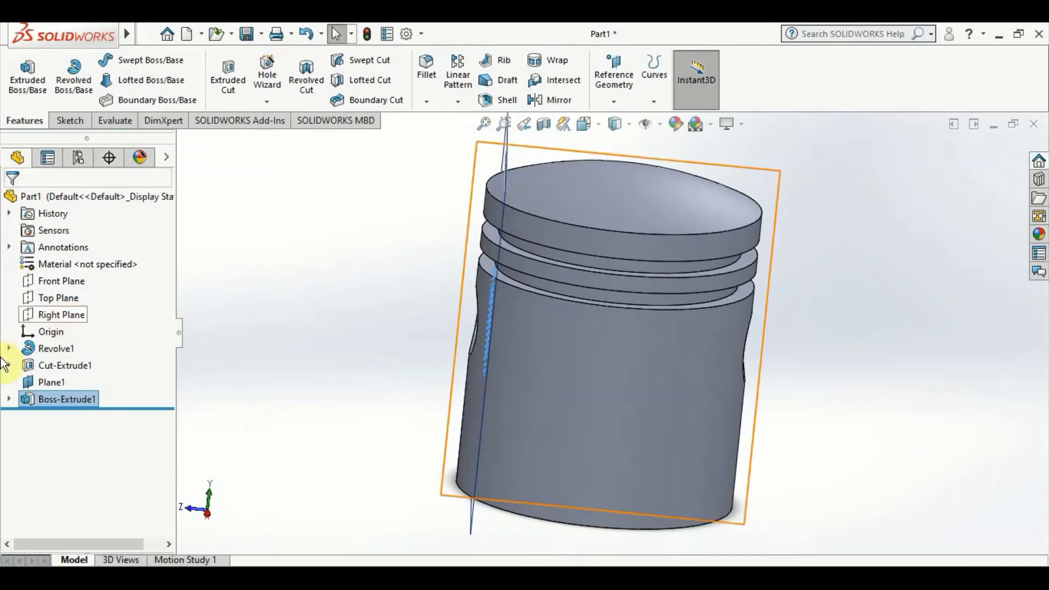
- Start a new reference plane based on the Front Plane
{"action": "left_click", "coordinate": [47, 280]}
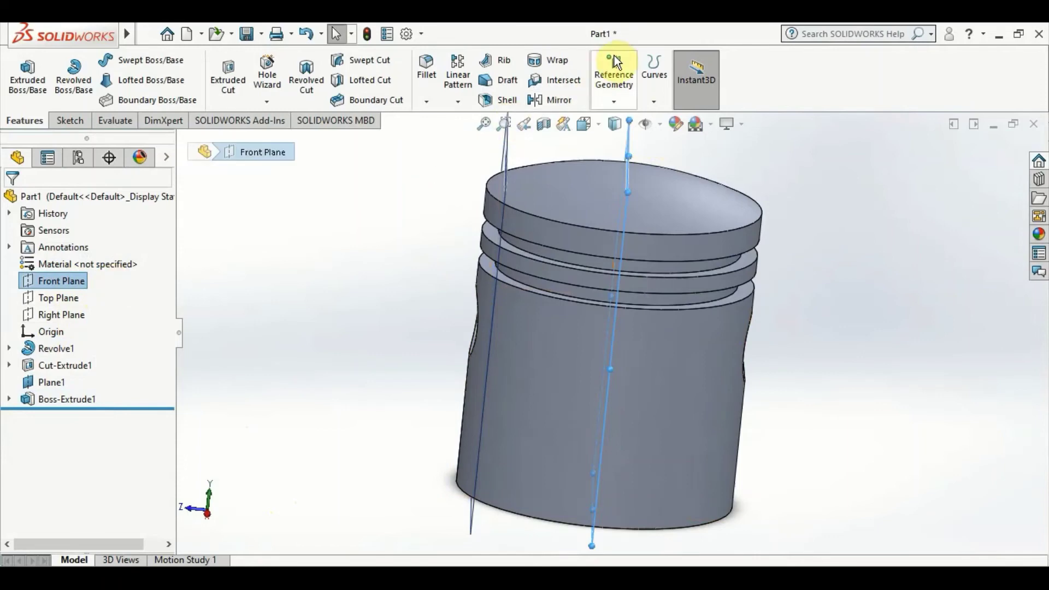
{"action": "left_click", "coordinate": [613, 74]}
{"action": "left_click", "coordinate": [652, 118]}
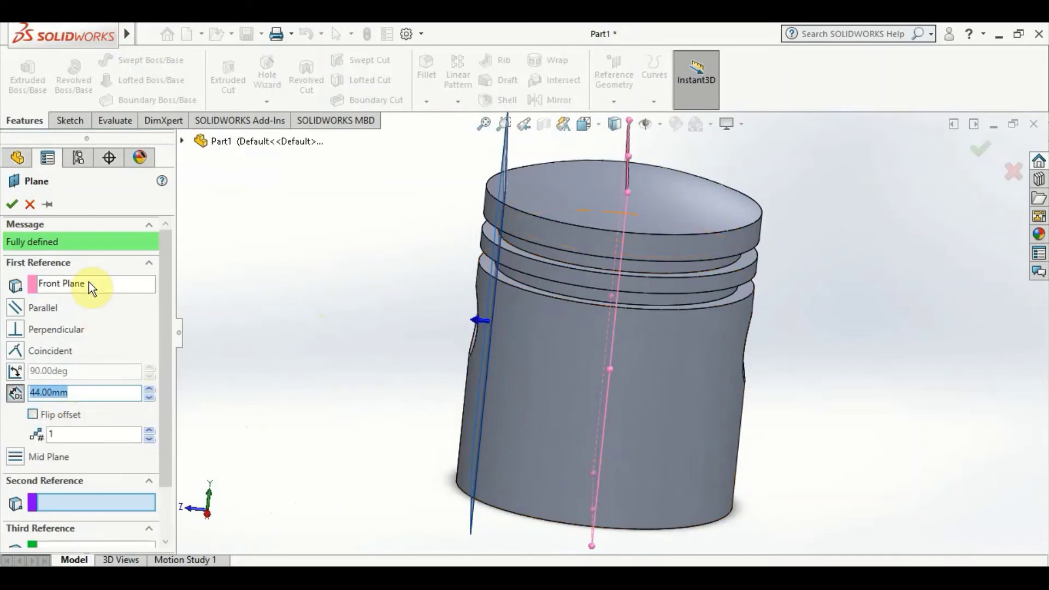
{"action": "scroll", "coordinate": [87, 306], "scroll_direction": "down", "scroll_amount": 2}
{"action": "scroll", "coordinate": [86, 333], "scroll_direction": "down", "scroll_amount": 1}
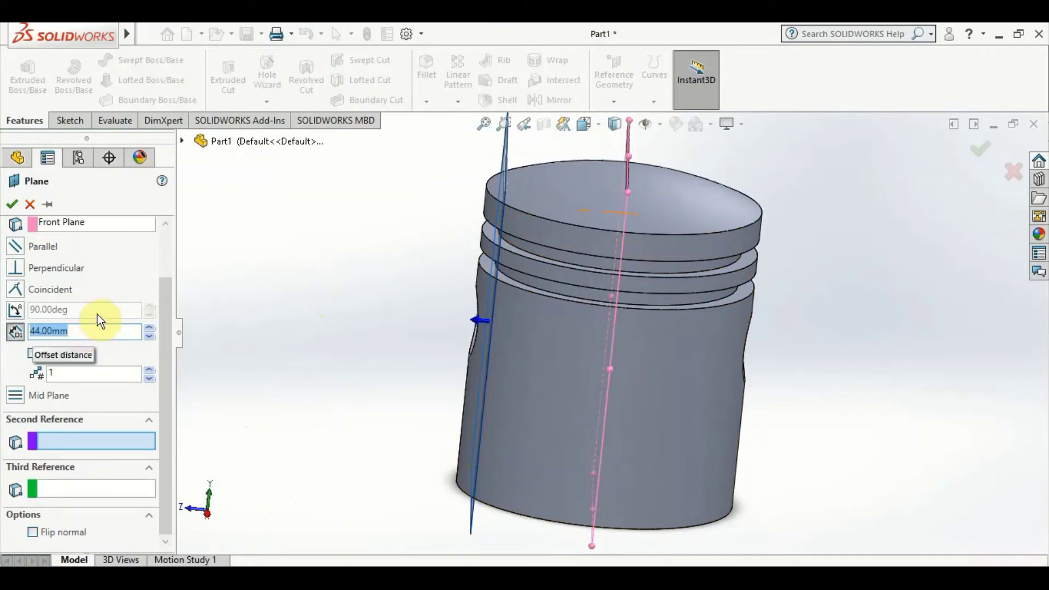
{"action": "scroll", "coordinate": [111, 383], "scroll_direction": "up", "scroll_amount": 2}
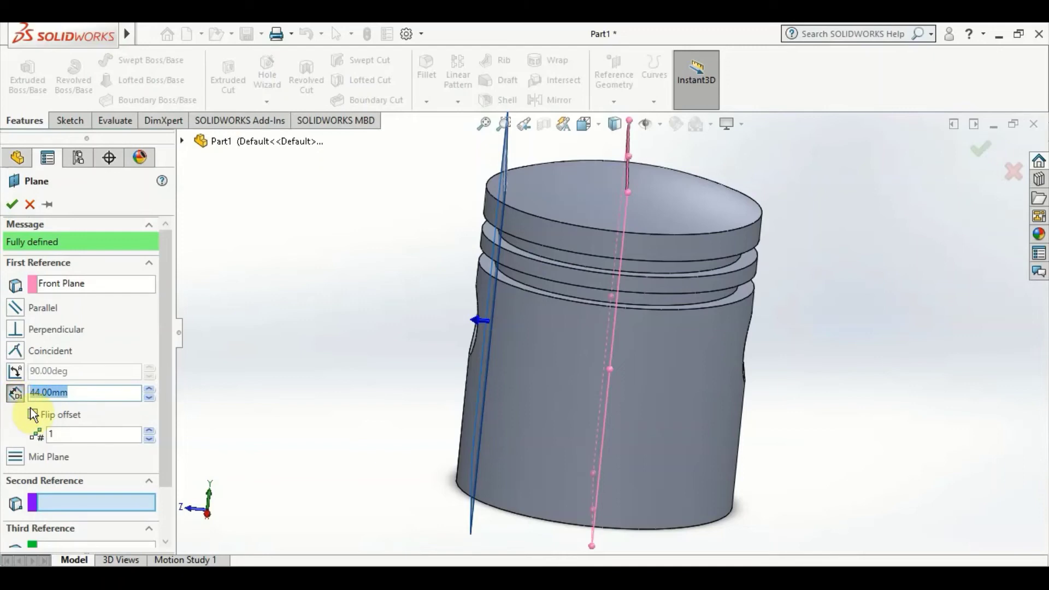
- Flip the 44 mm offset to the piston's opposite side and create Plane2
{"action": "left_click", "coordinate": [34, 412]}
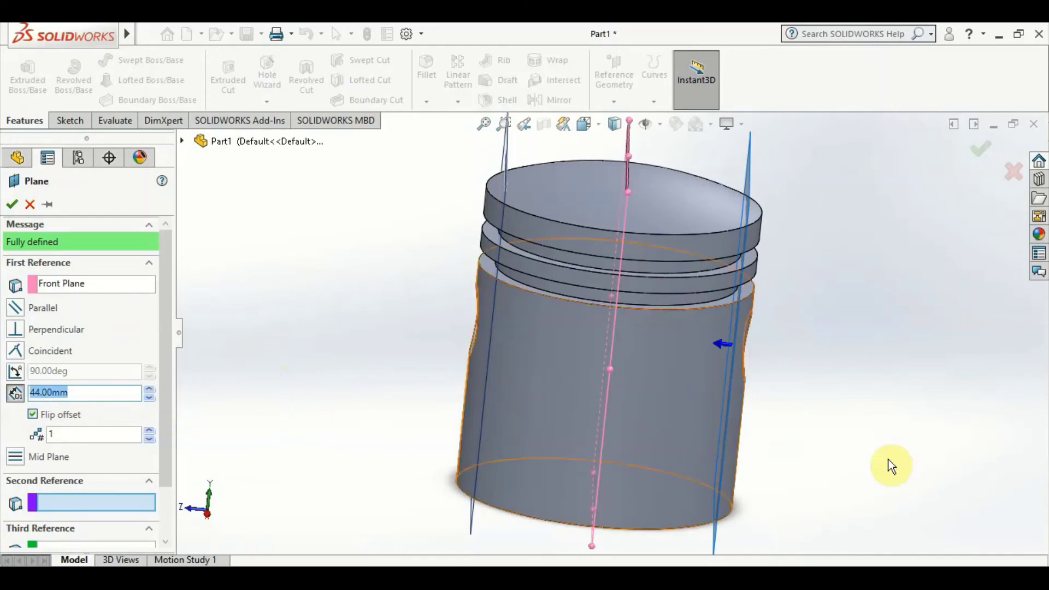
{"action": "left_click", "coordinate": [842, 417]}
{"action": "scroll", "coordinate": [745, 370], "scroll_direction": "down", "scroll_amount": 5}
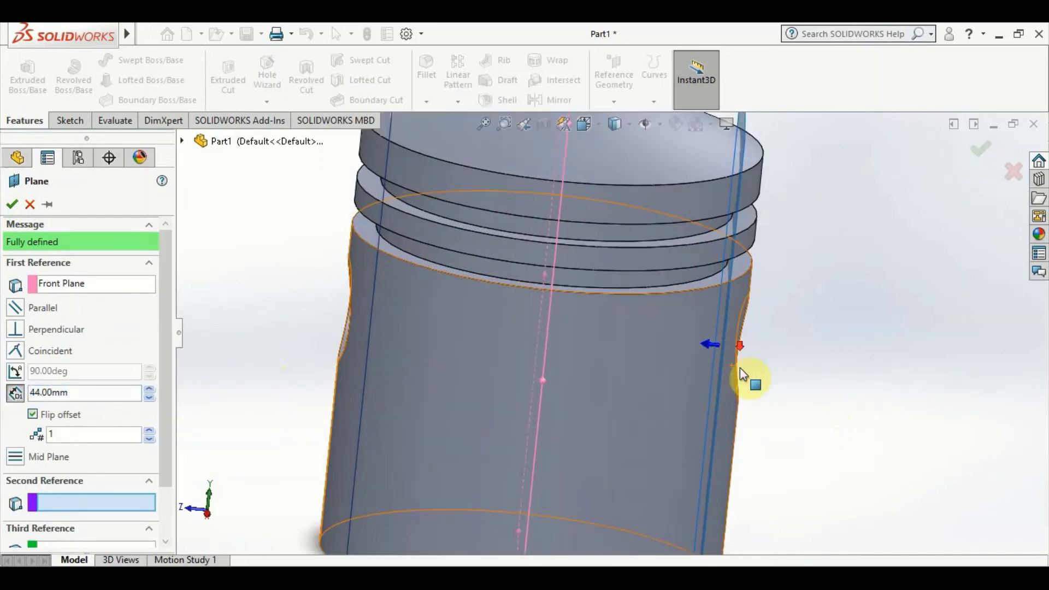
{"action": "middle_click_drag", "start_coordinate": [745, 374], "coordinate": [801, 390]}
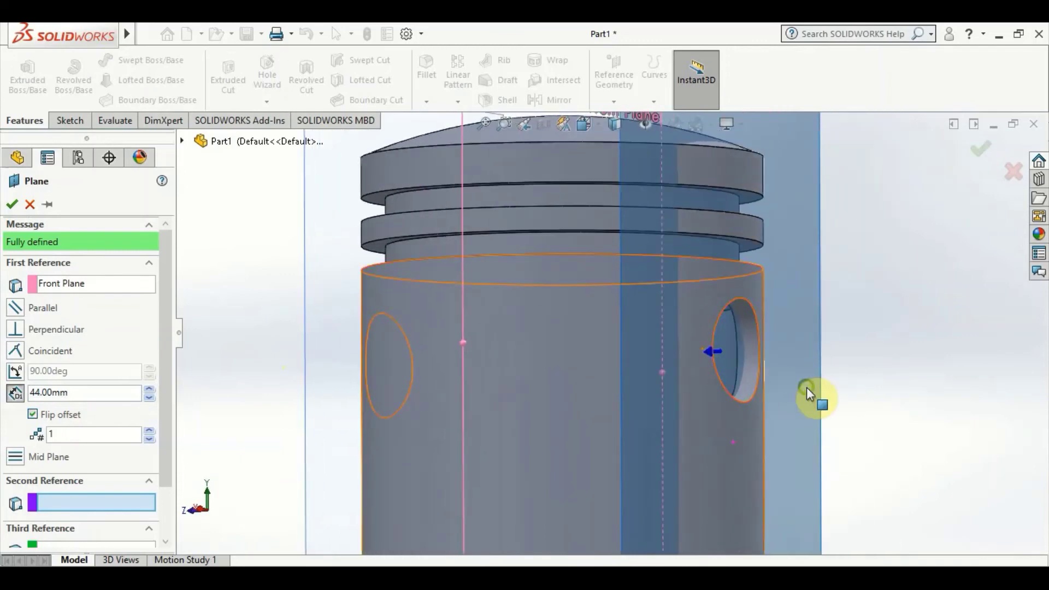
{"action": "scroll", "coordinate": [807, 388], "scroll_direction": "up", "scroll_amount": 5}
{"action": "mouse_move", "coordinate": [775, 420]}
{"action": "middle_mouse_down"}
{"action": "mouse_move", "coordinate": [772, 230]}
{"action": "mouse_move", "coordinate": [796, 379]}
{"action": "mouse_move", "coordinate": [764, 415]}
{"action": "middle_mouse_up"}
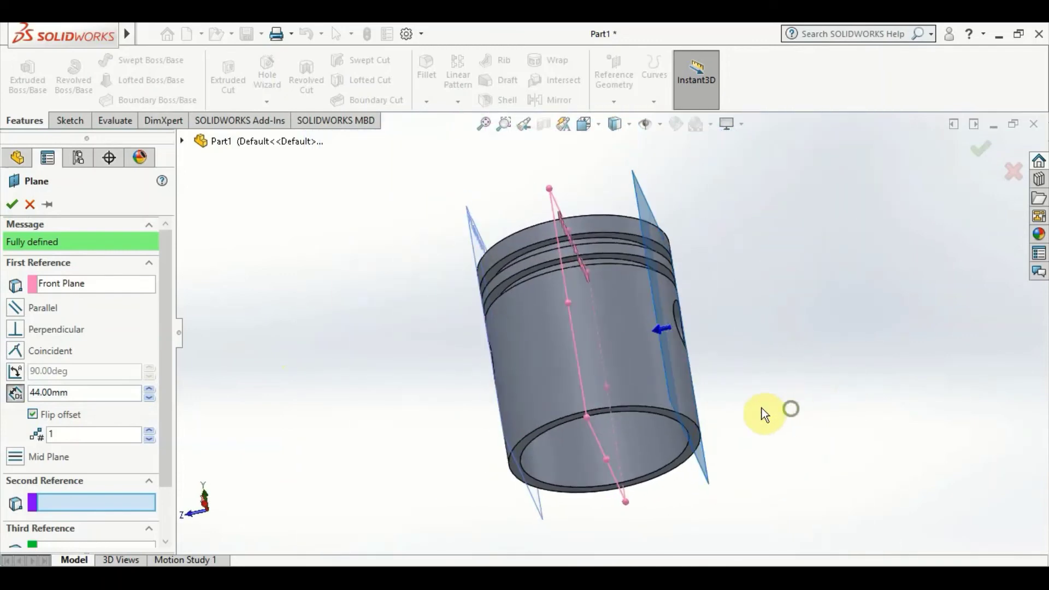
{"action": "left_click", "coordinate": [16, 202]}
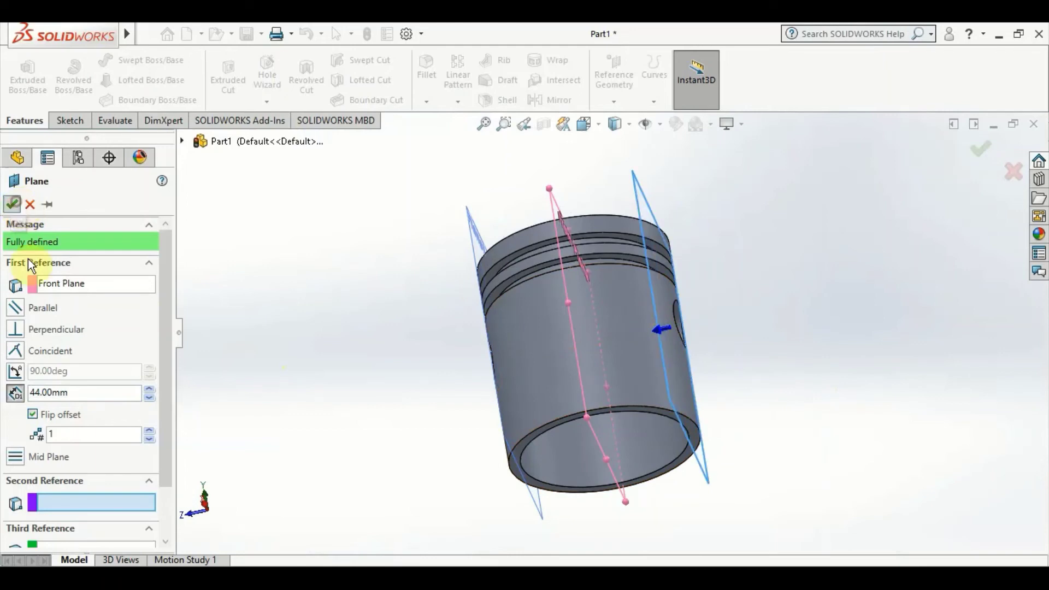
- Compare Plane1 and Plane2 in the view and select Plane2
{"action": "middle_click_drag", "start_coordinate": [351, 328], "coordinate": [354, 398]}
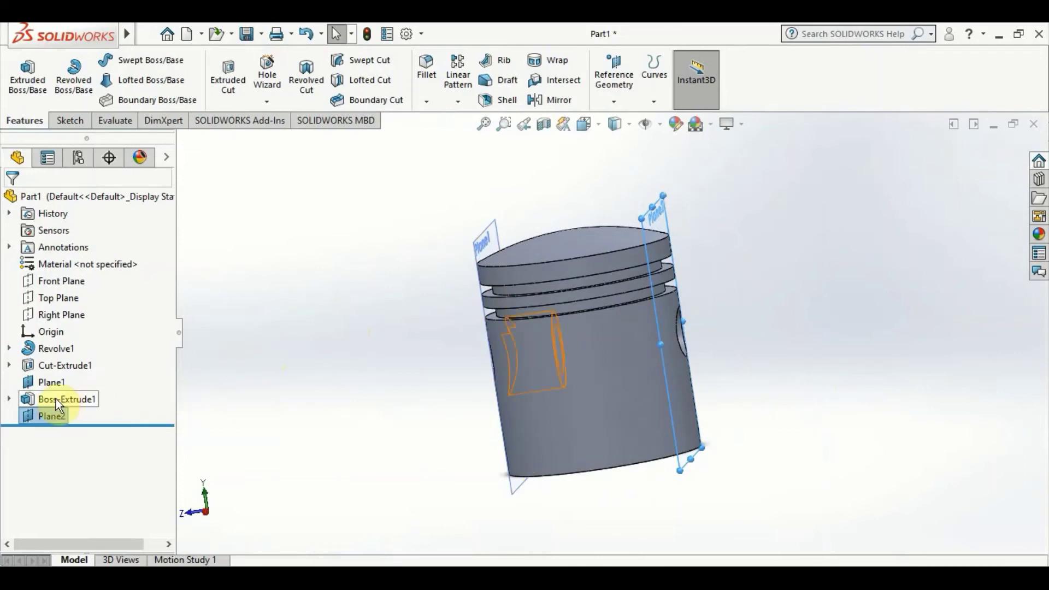
{"action": "left_click", "coordinate": [62, 384]}
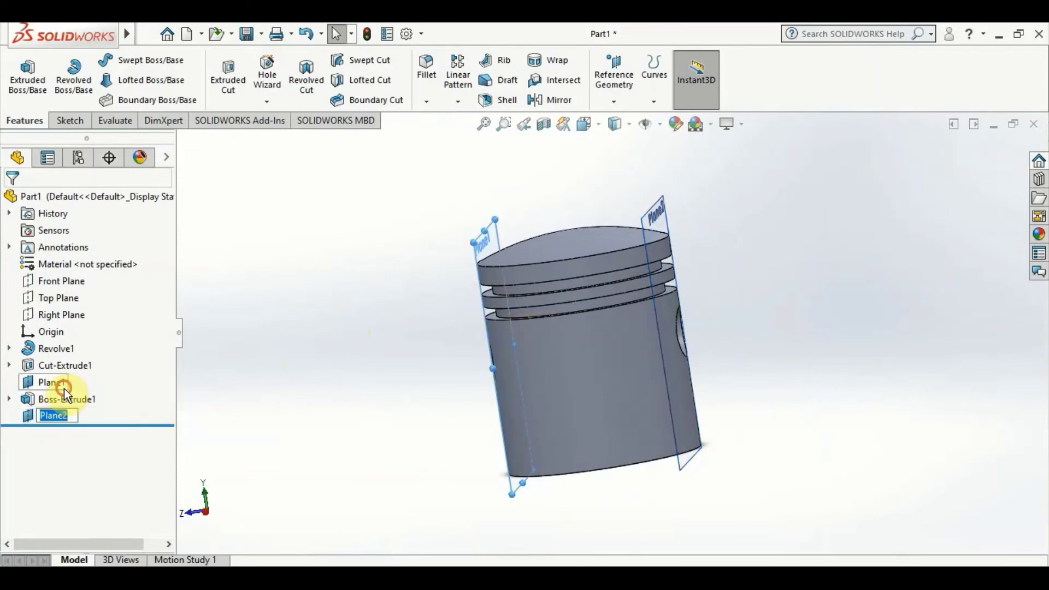
{"action": "left_click", "coordinate": [60, 414]}
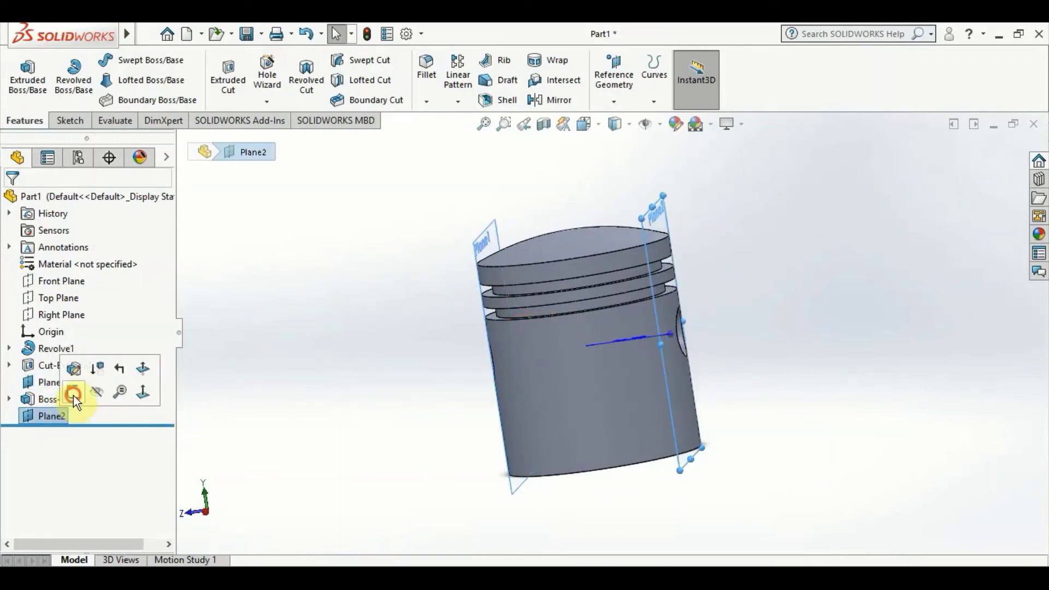
- Start a sketch on Plane2 and view it Normal To
{"action": "left_click", "coordinate": [73, 396]}
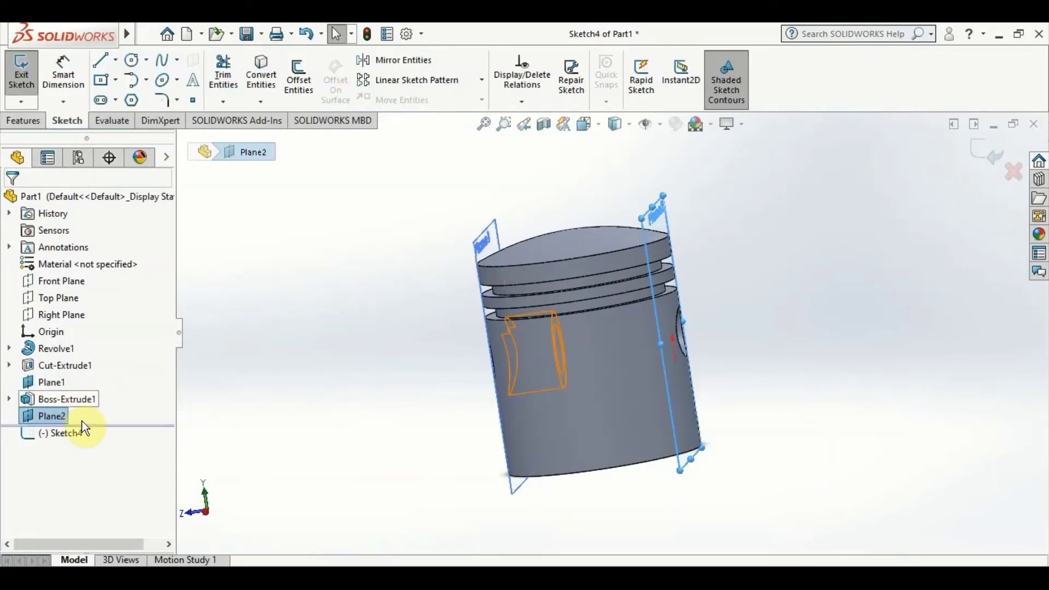
{"action": "right_click", "coordinate": [47, 432]}
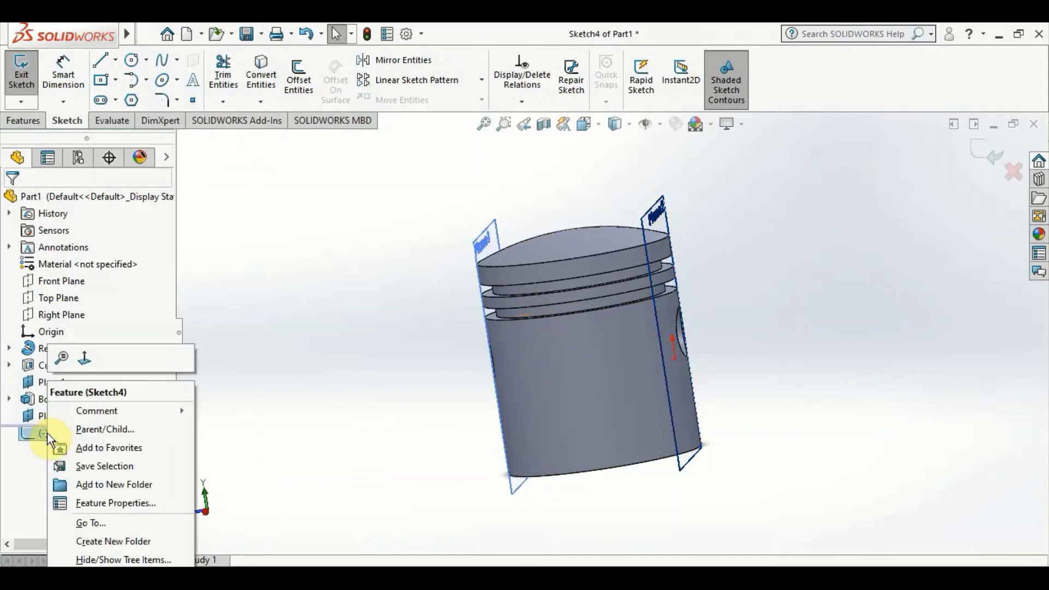
{"action": "left_click", "coordinate": [81, 358]}
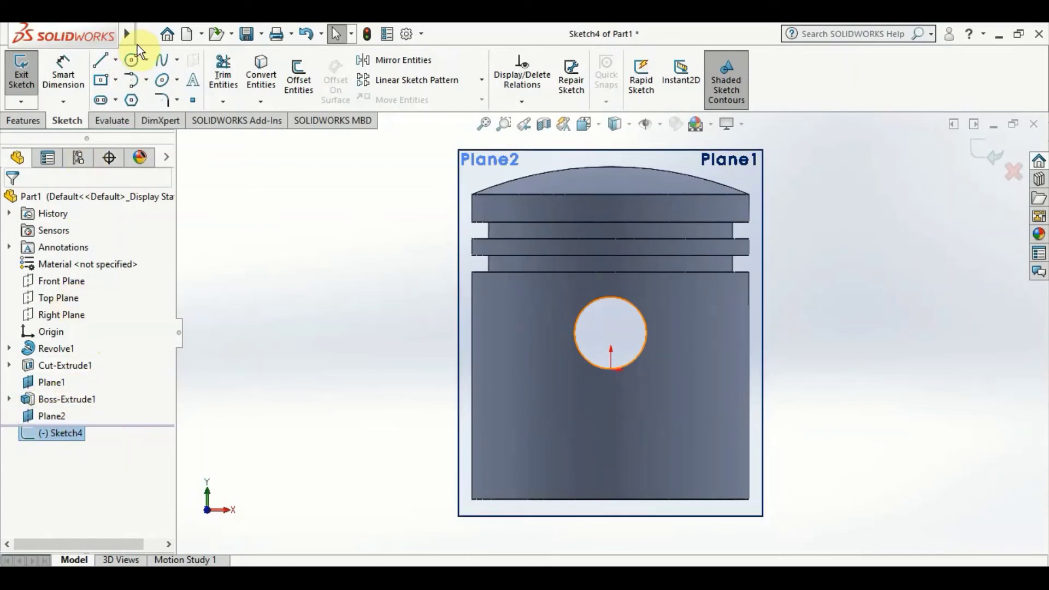
- Draw concentric R13 and R20 circles centred on the pin hole
{"action": "left_click", "coordinate": [129, 58]}
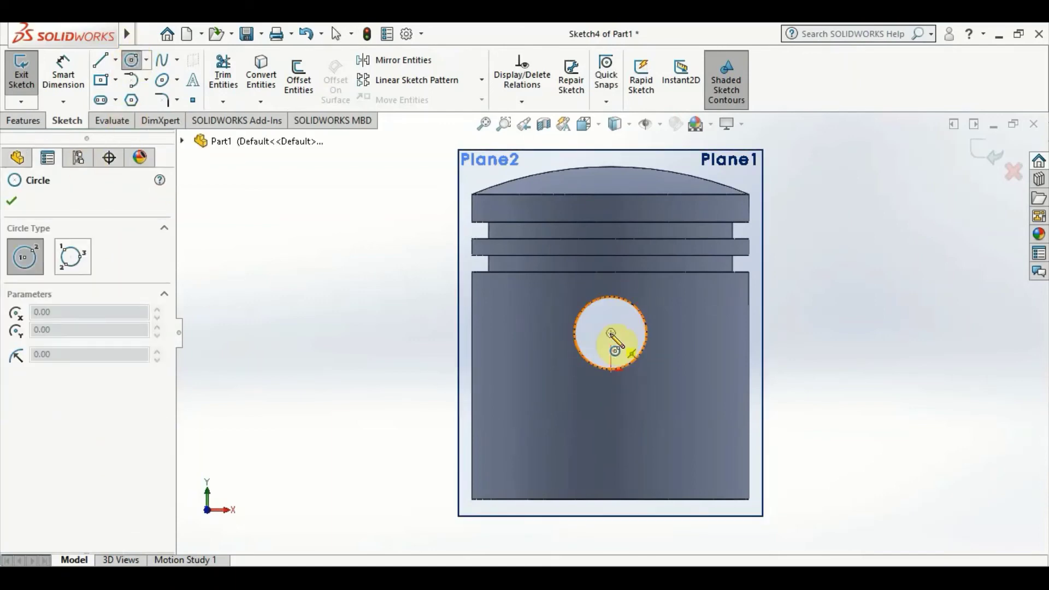
{"action": "left_click", "coordinate": [611, 333]}
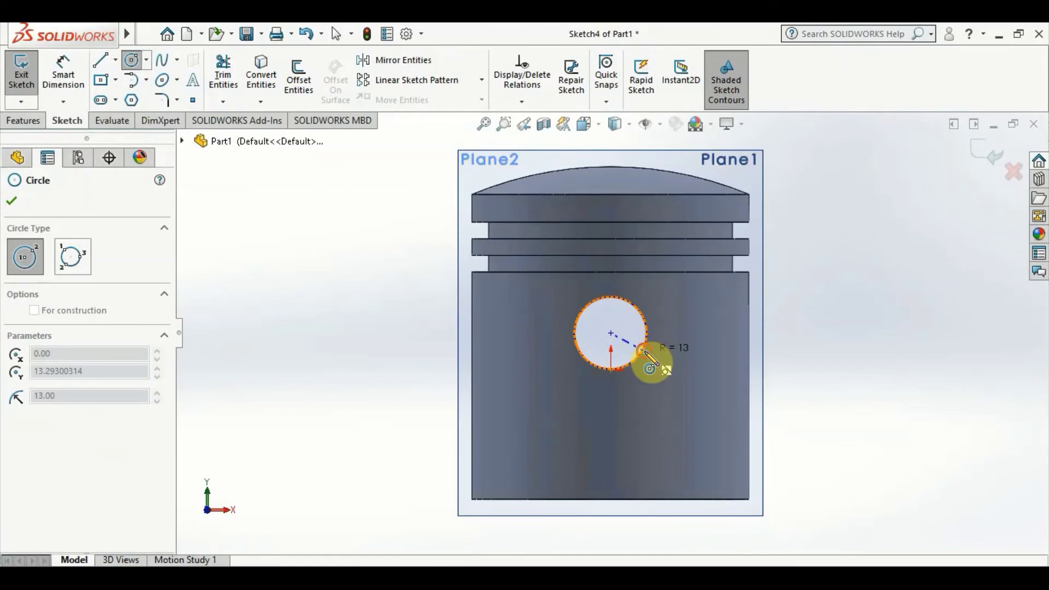
{"action": "left_click", "coordinate": [643, 350]}
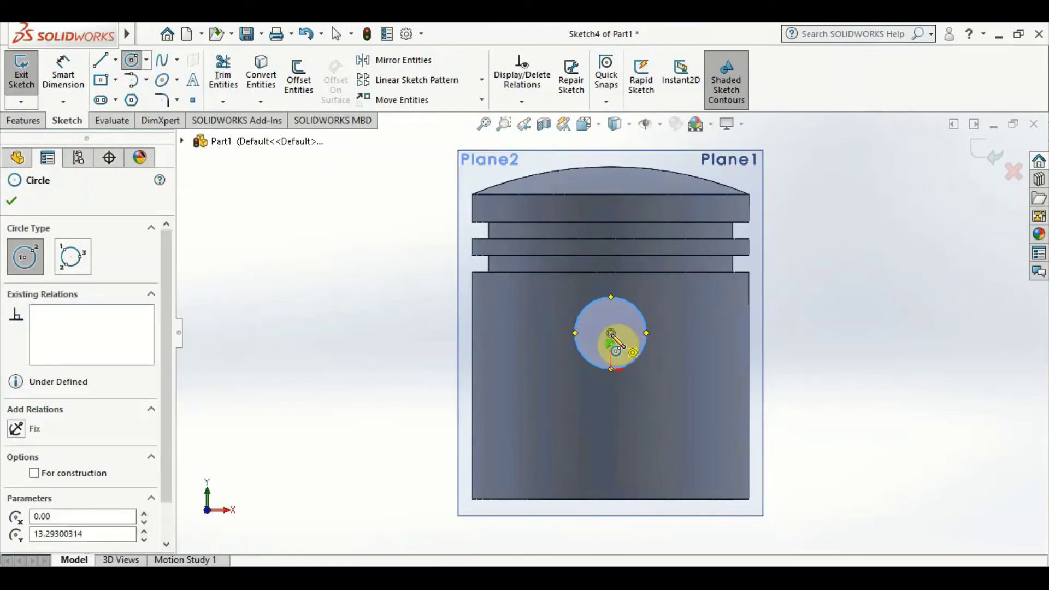
{"action": "left_click", "coordinate": [610, 333]}
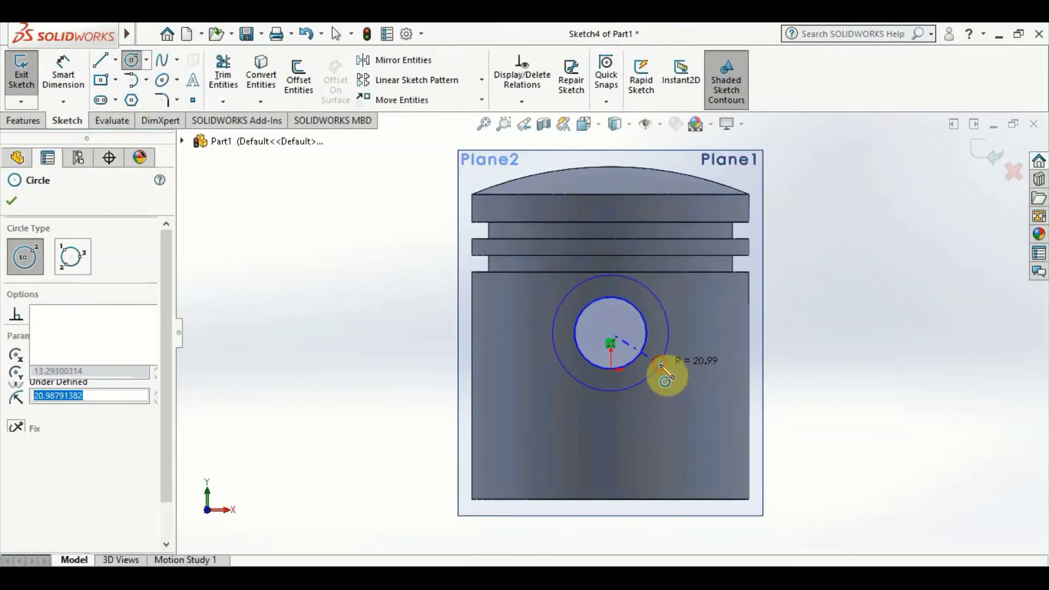
{"action": "left_click", "coordinate": [662, 367]}
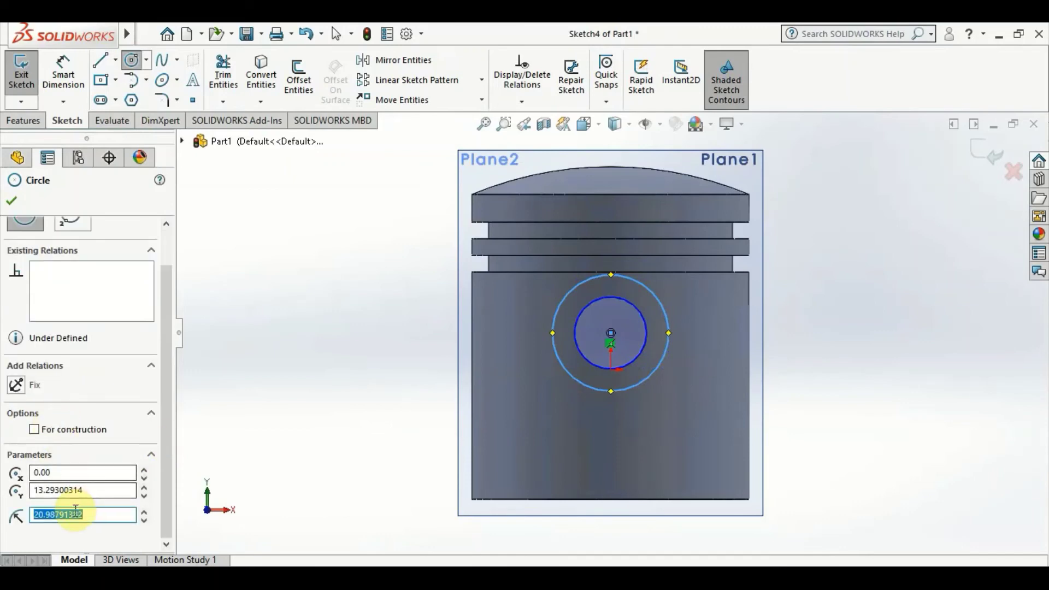
{"action": "type", "text": "20"}
{"action": "left_click", "coordinate": [13, 201]}
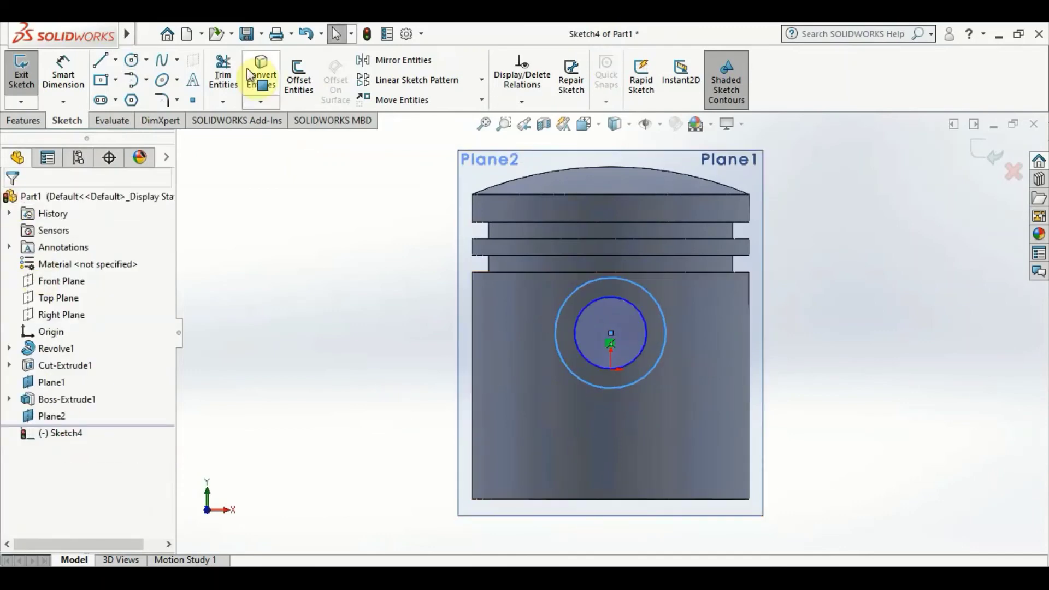
{"action": "mouse_move", "coordinate": [363, 363]}
{"action": "middle_mouse_down"}
{"action": "mouse_move", "coordinate": [439, 360]}
{"action": "mouse_move", "coordinate": [445, 237]}
{"action": "mouse_move", "coordinate": [433, 157]}
{"action": "mouse_move", "coordinate": [469, 326]}
{"action": "mouse_move", "coordinate": [585, 368]}
{"action": "mouse_move", "coordinate": [613, 352]}
{"action": "mouse_move", "coordinate": [672, 351]}
{"action": "mouse_move", "coordinate": [675, 361]}
{"action": "middle_mouse_up"}
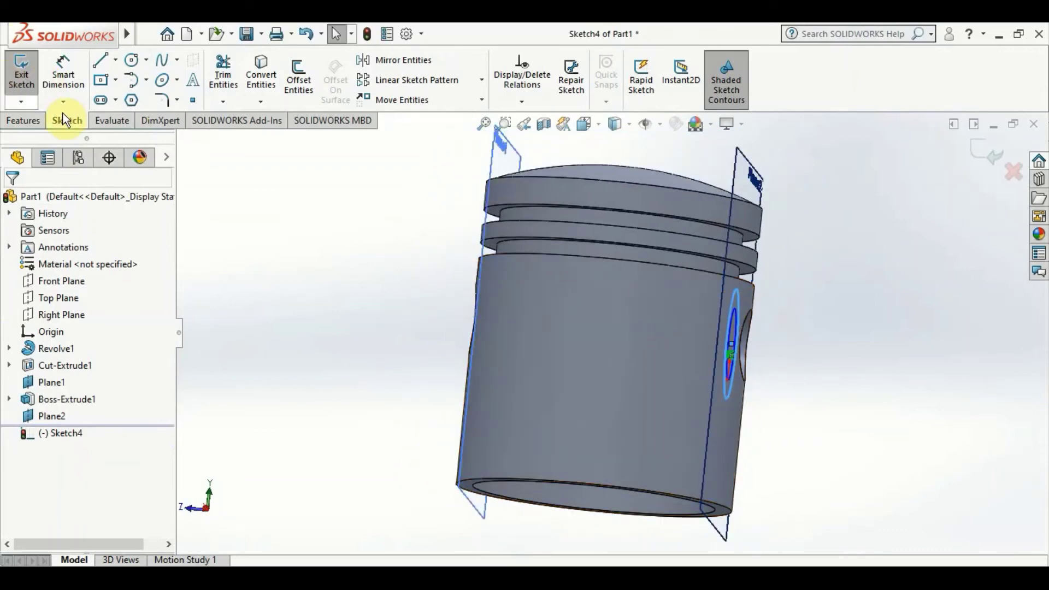
- Extrude Sketch4's ring Blind 29 mm as the second pin boss, Boss-Extrude2
{"action": "left_click", "coordinate": [39, 119]}
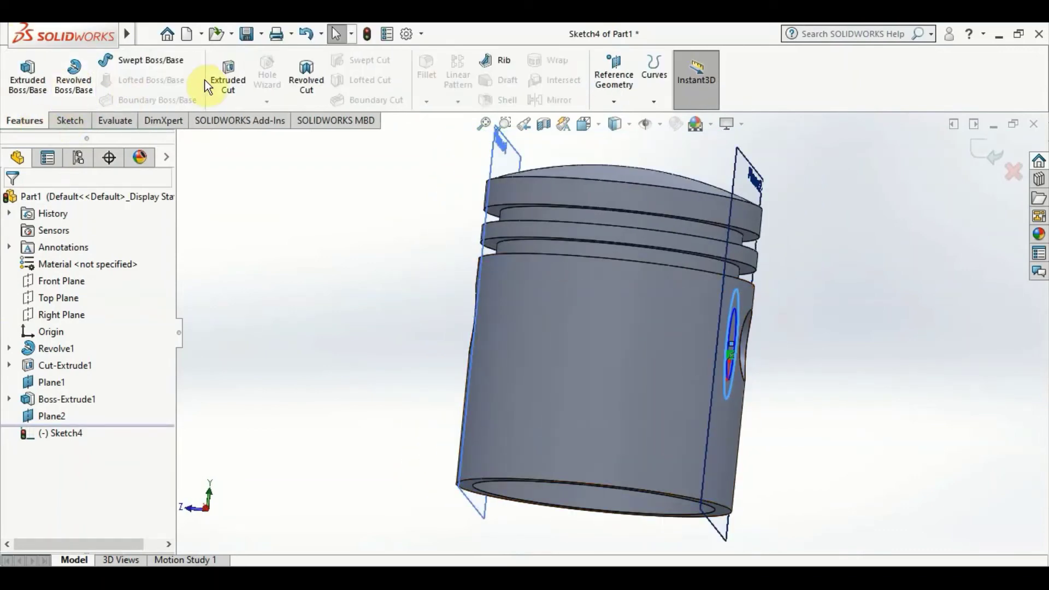
{"action": "left_click", "coordinate": [33, 79]}
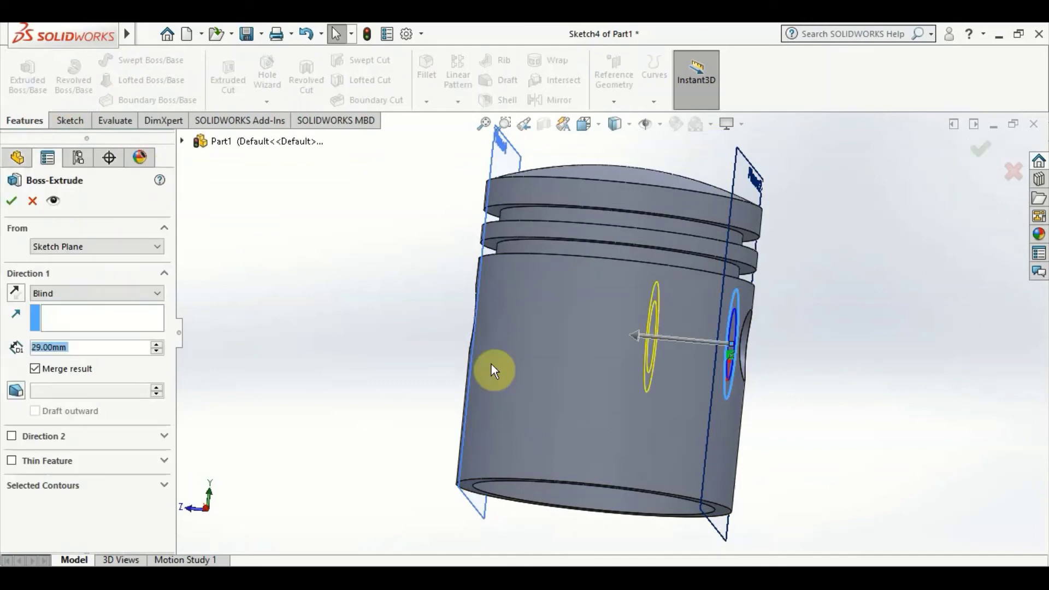
{"action": "middle_click_drag", "start_coordinate": [804, 464], "coordinate": [803, 218]}
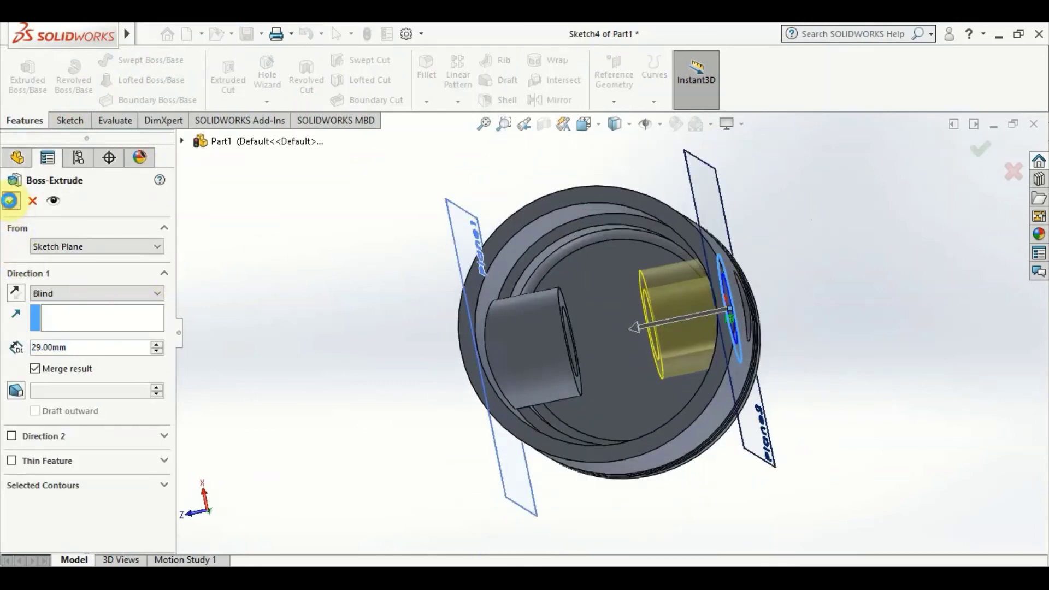
{"action": "key", "text": "Return"}
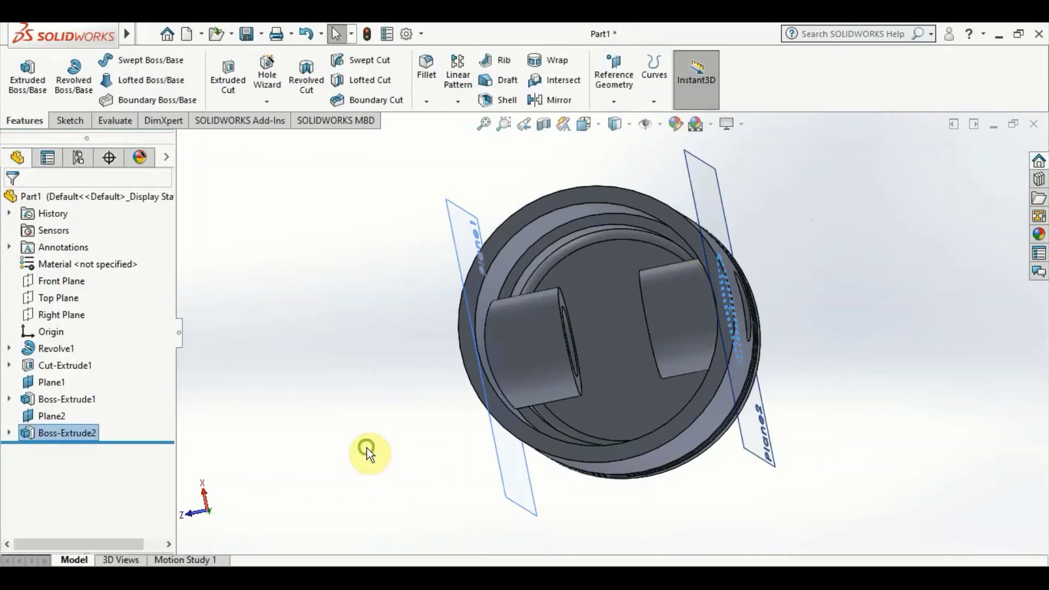
{"action": "middle_click_drag", "start_coordinate": [366, 448], "coordinate": [344, 551]}
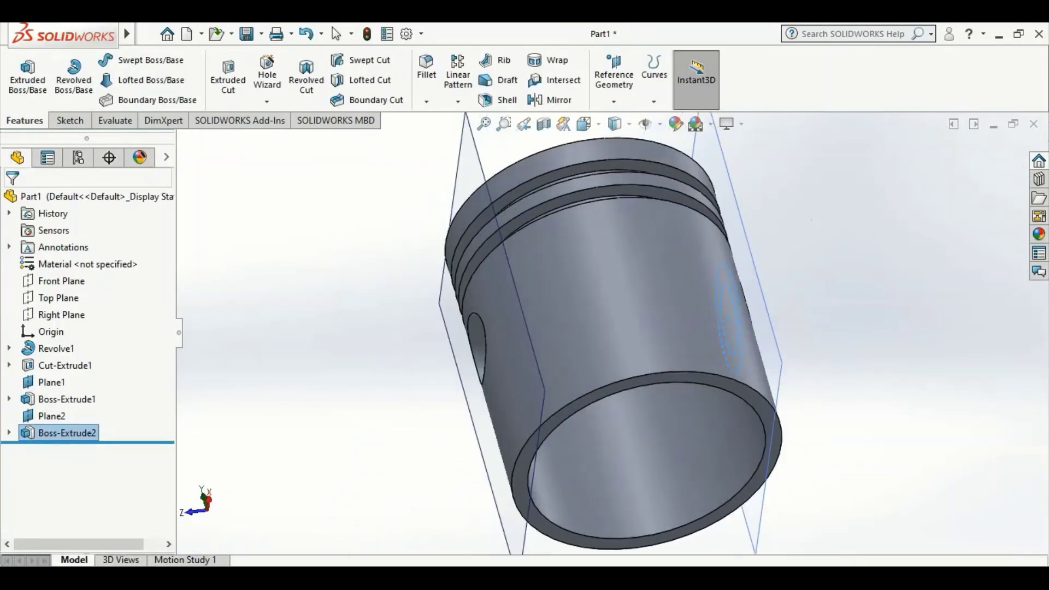
{"action": "mouse_move", "coordinate": [819, 274]}
{"action": "middle_mouse_down"}
{"action": "mouse_move", "coordinate": [755, 411]}
{"action": "mouse_move", "coordinate": [773, 446]}
{"action": "mouse_move", "coordinate": [839, 449]}
{"action": "middle_mouse_up"}
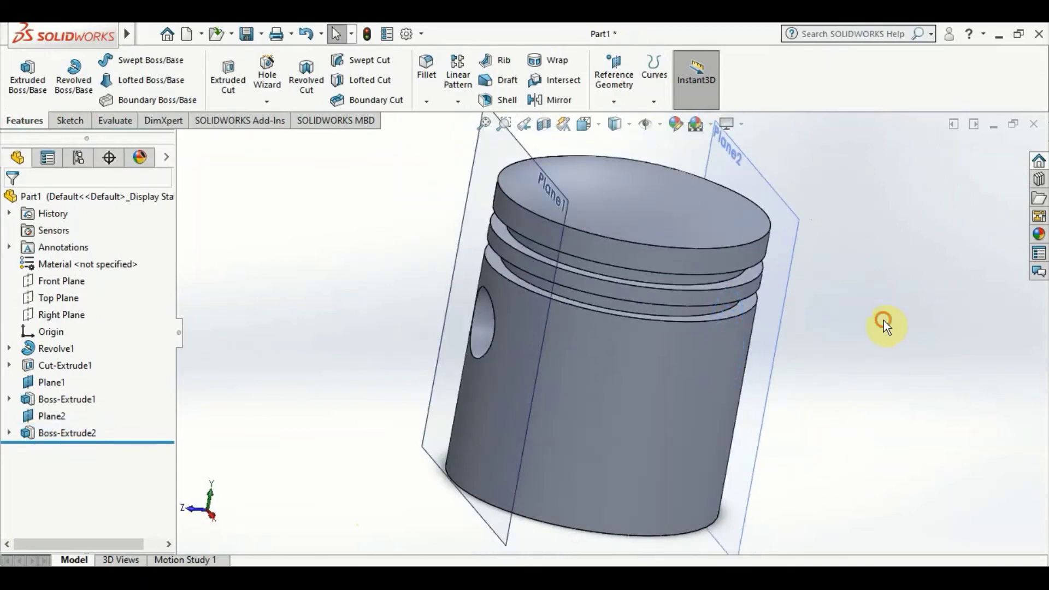
{"action": "mouse_move", "coordinate": [861, 312]}
{"action": "middle_mouse_down"}
{"action": "mouse_move", "coordinate": [791, 300]}
{"action": "mouse_move", "coordinate": [730, 316]}
{"action": "middle_mouse_up"}
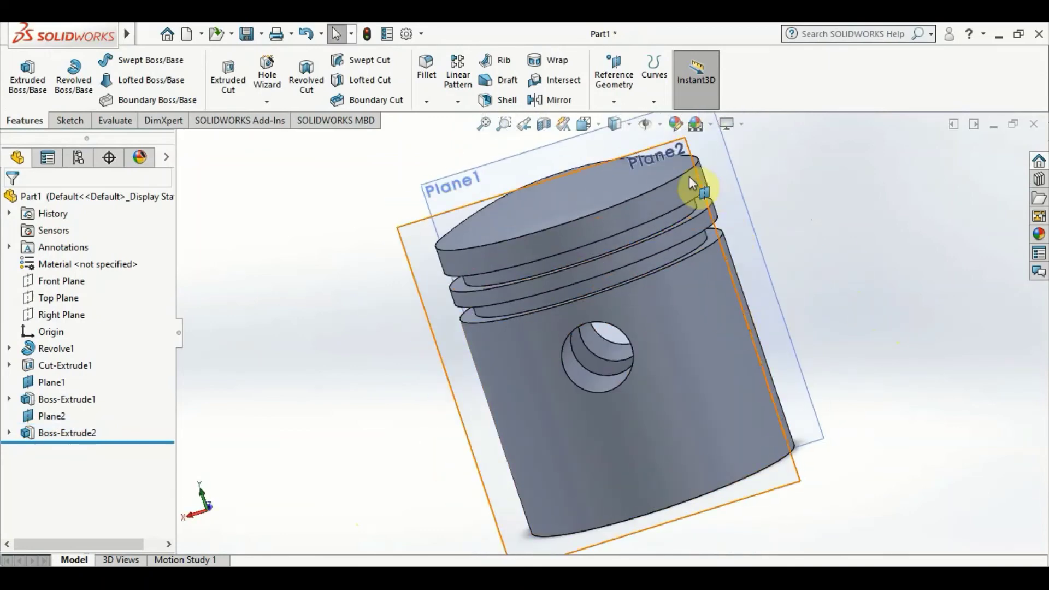
- Hide Plane2 and Plane1 in the graphics area
{"action": "left_click", "coordinate": [418, 239]}
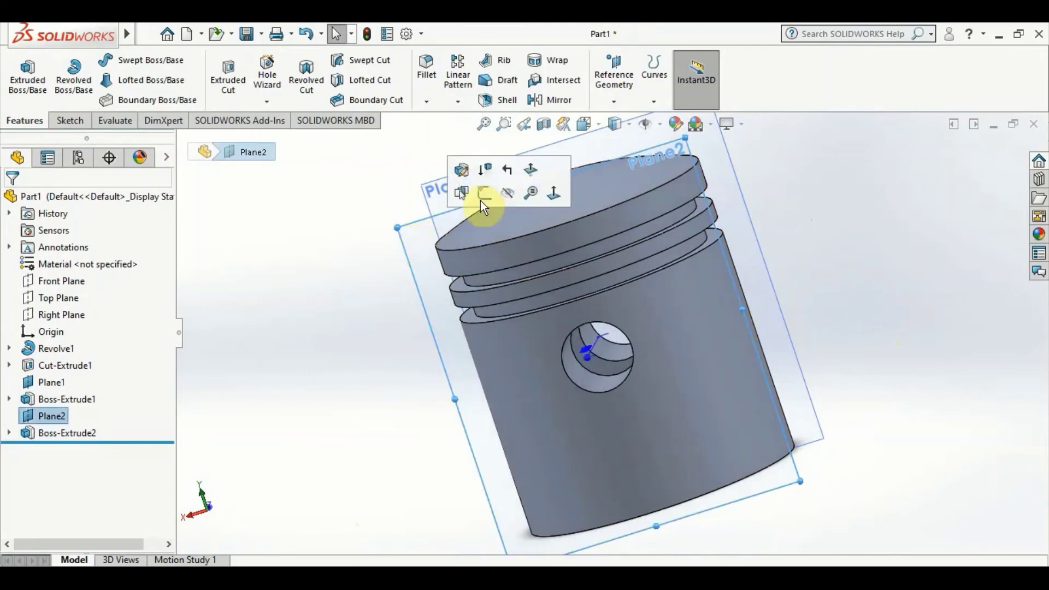
{"action": "left_click", "coordinate": [444, 196]}
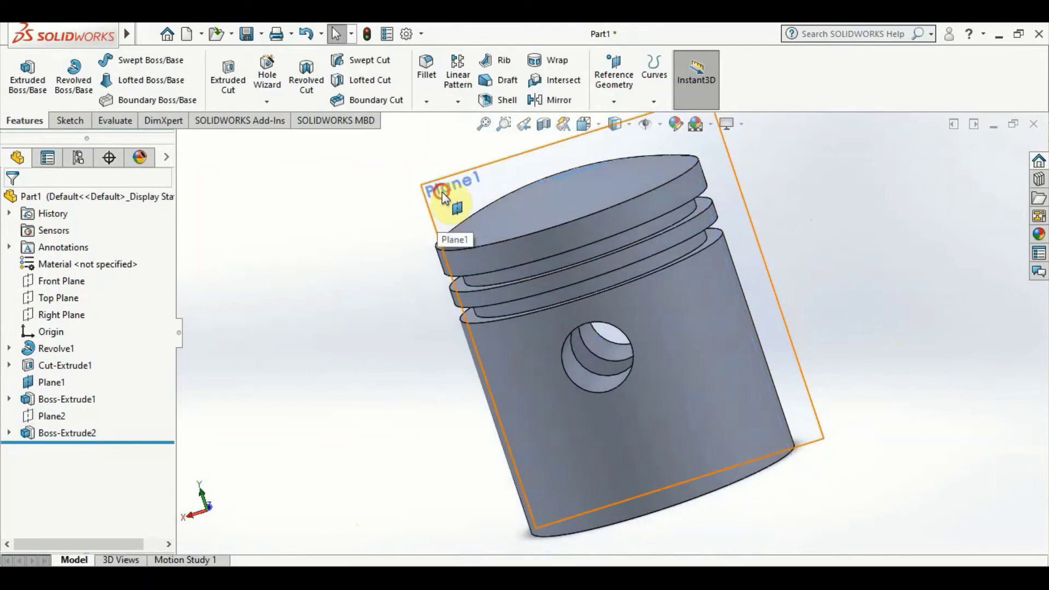
{"action": "left_click", "coordinate": [533, 145]}
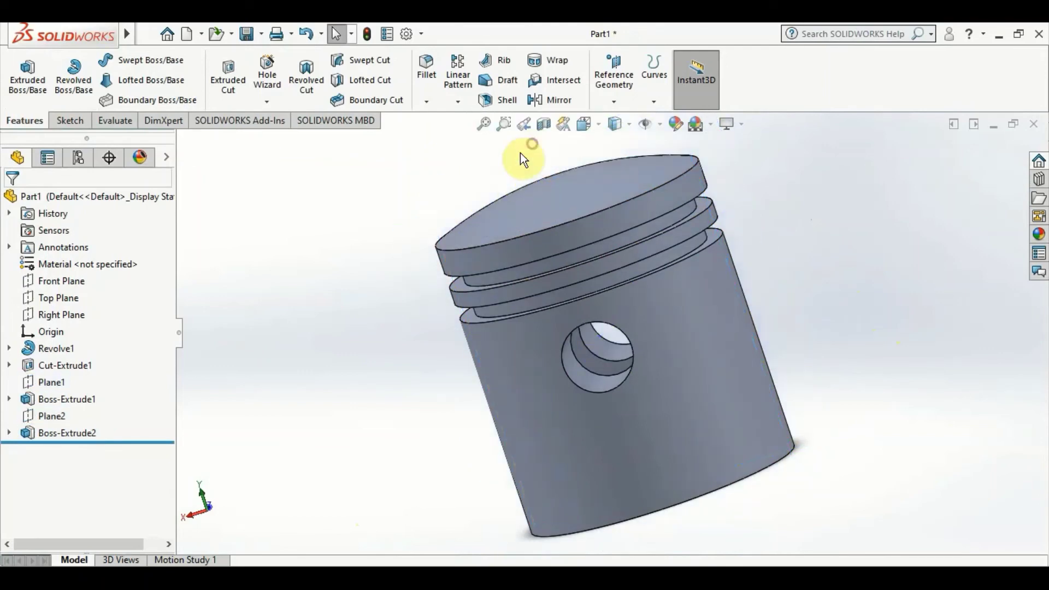
{"action": "mouse_move", "coordinate": [429, 421]}
{"action": "middle_mouse_down"}
{"action": "mouse_move", "coordinate": [459, 263]}
{"action": "mouse_move", "coordinate": [398, 175]}
{"action": "mouse_move", "coordinate": [447, 218]}
{"action": "mouse_move", "coordinate": [445, 368]}
{"action": "mouse_move", "coordinate": [346, 379]}
{"action": "mouse_move", "coordinate": [329, 474]}
{"action": "middle_mouse_up"}
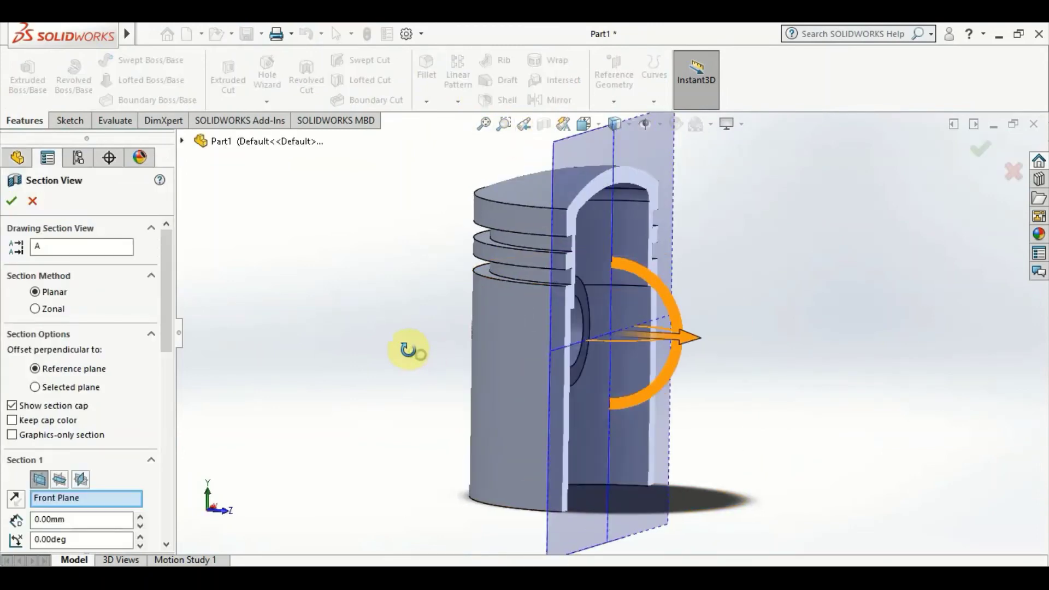
- Apply a Front Plane section view at 0 mm offset, exposing the internal pin boss
{"action": "mouse_move", "coordinate": [409, 349]}
{"action": "middle_mouse_down"}
{"action": "mouse_move", "coordinate": [352, 323]}
{"action": "mouse_move", "coordinate": [328, 335]}
{"action": "mouse_move", "coordinate": [334, 344]}
{"action": "middle_mouse_up"}
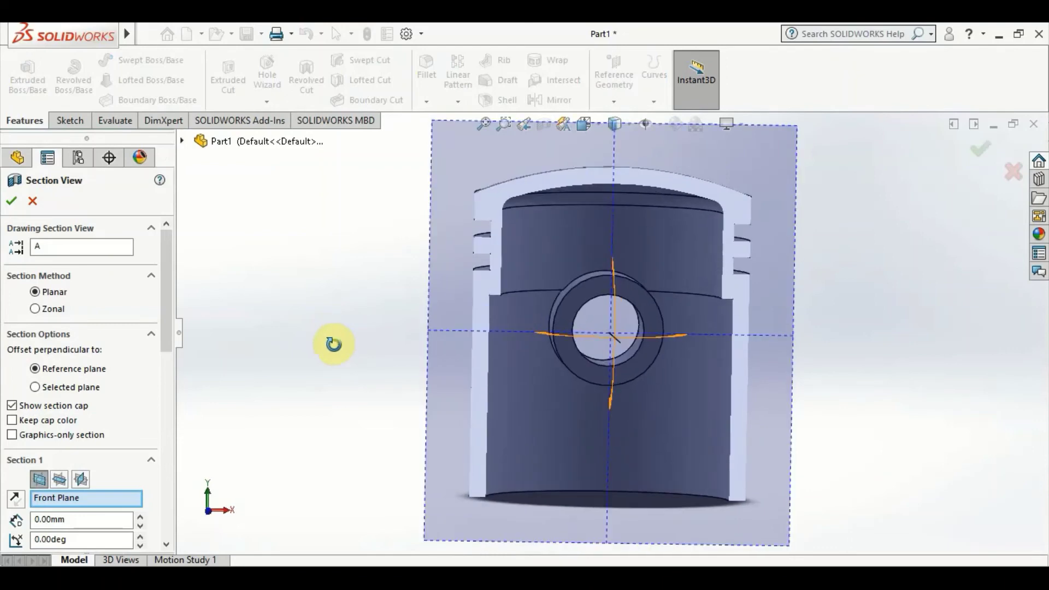
{"action": "scroll", "coordinate": [604, 281], "scroll_direction": "down", "scroll_amount": 1}
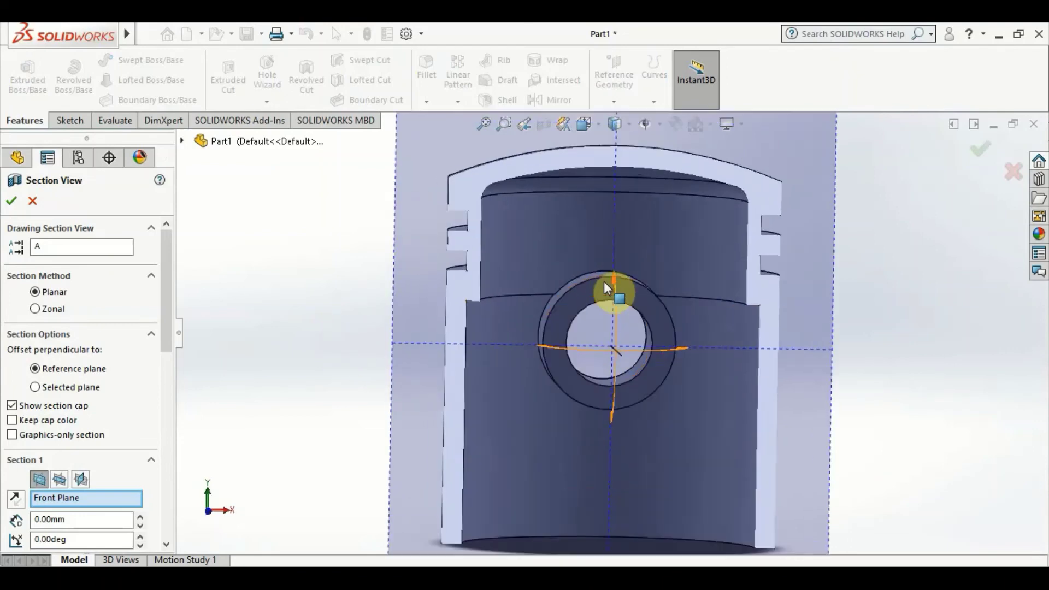
{"action": "scroll", "coordinate": [574, 284], "scroll_direction": "down", "scroll_amount": 4}
{"action": "scroll", "coordinate": [552, 289], "scroll_direction": "down", "scroll_amount": 2}
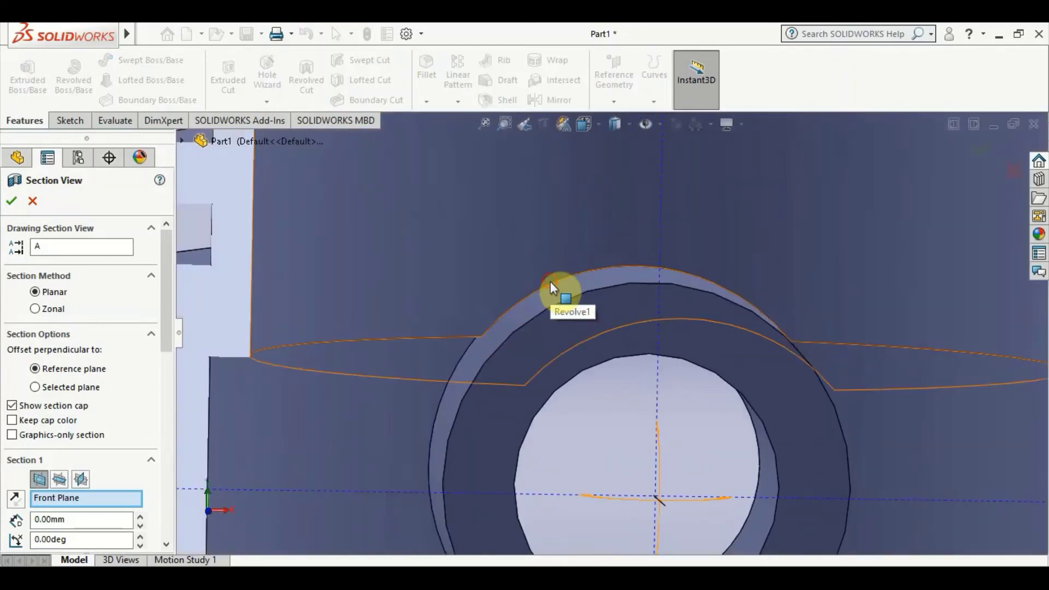
{"action": "scroll", "coordinate": [611, 389], "scroll_direction": "up", "scroll_amount": 1}
{"action": "scroll", "coordinate": [581, 386], "scroll_direction": "up", "scroll_amount": 3}
{"action": "scroll", "coordinate": [555, 414], "scroll_direction": "up", "scroll_amount": 2}
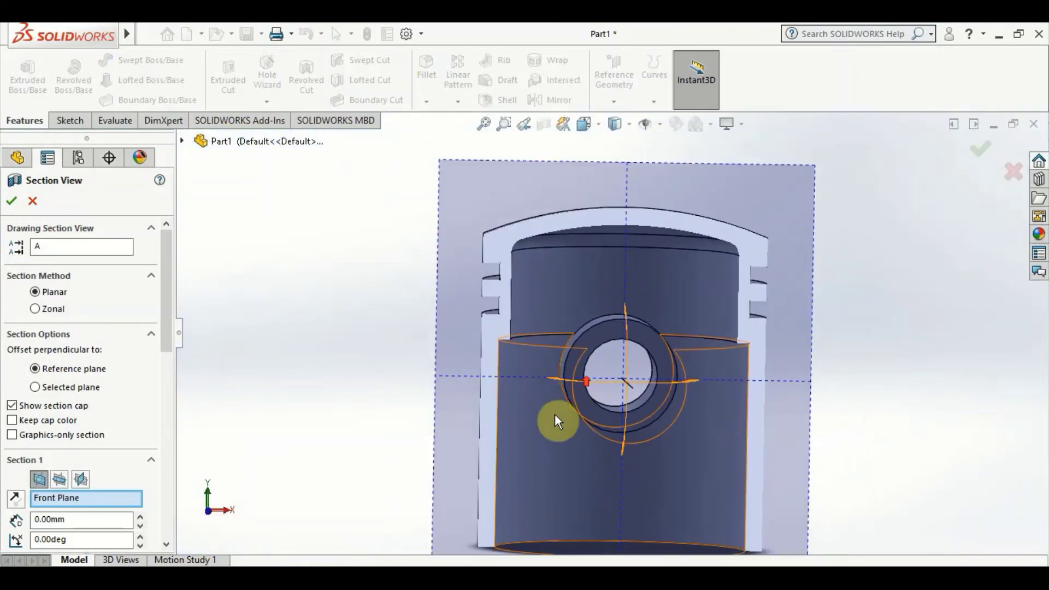
{"action": "mouse_move", "coordinate": [554, 414]}
{"action": "middle_mouse_down"}
{"action": "mouse_move", "coordinate": [679, 356]}
{"action": "mouse_move", "coordinate": [650, 366]}
{"action": "middle_mouse_up"}
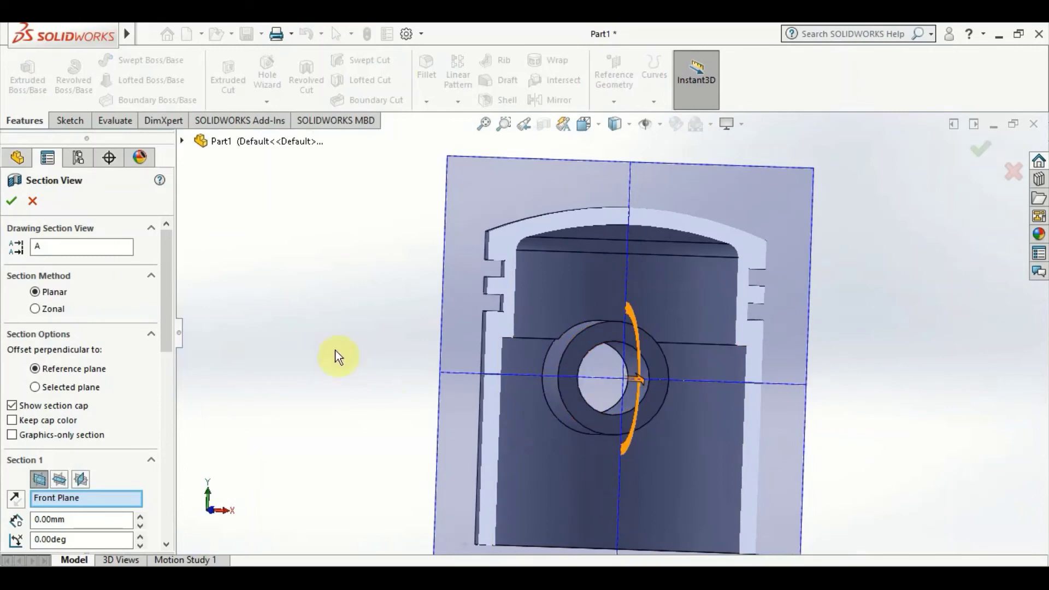
{"action": "left_click", "coordinate": [17, 199]}
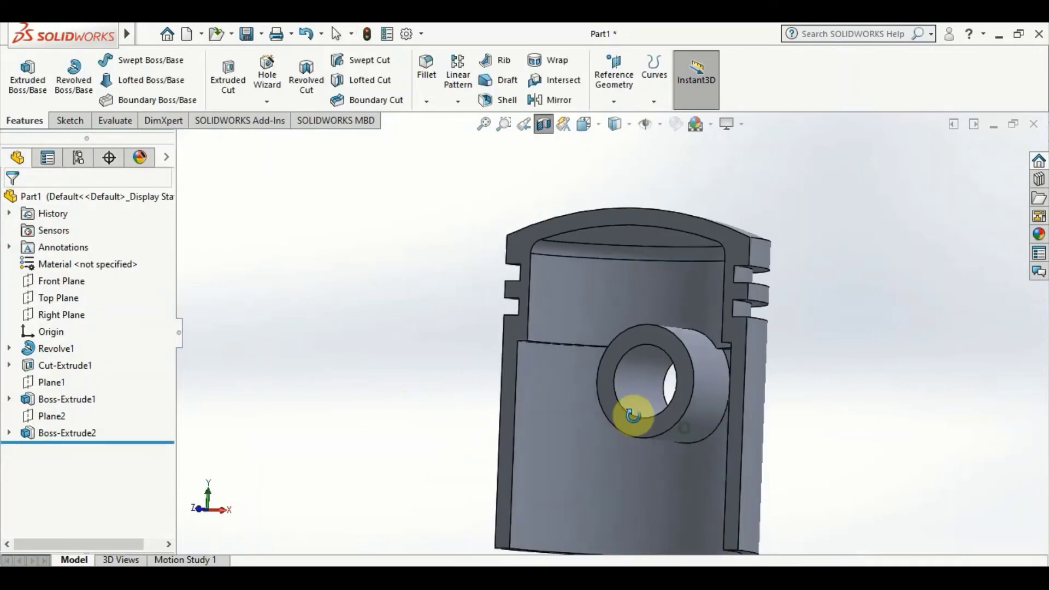
- Fillet the pin boss base edge meeting the piston wall with a 3 mm radius
{"action": "scroll", "coordinate": [686, 431], "scroll_direction": "down", "scroll_amount": 2}
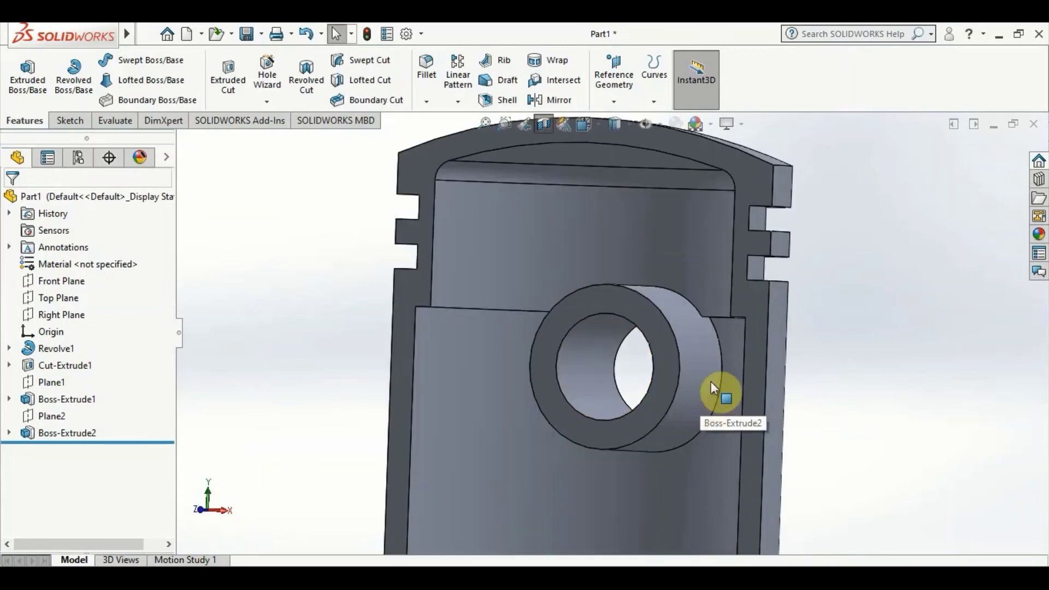
{"action": "left_click", "coordinate": [722, 357]}
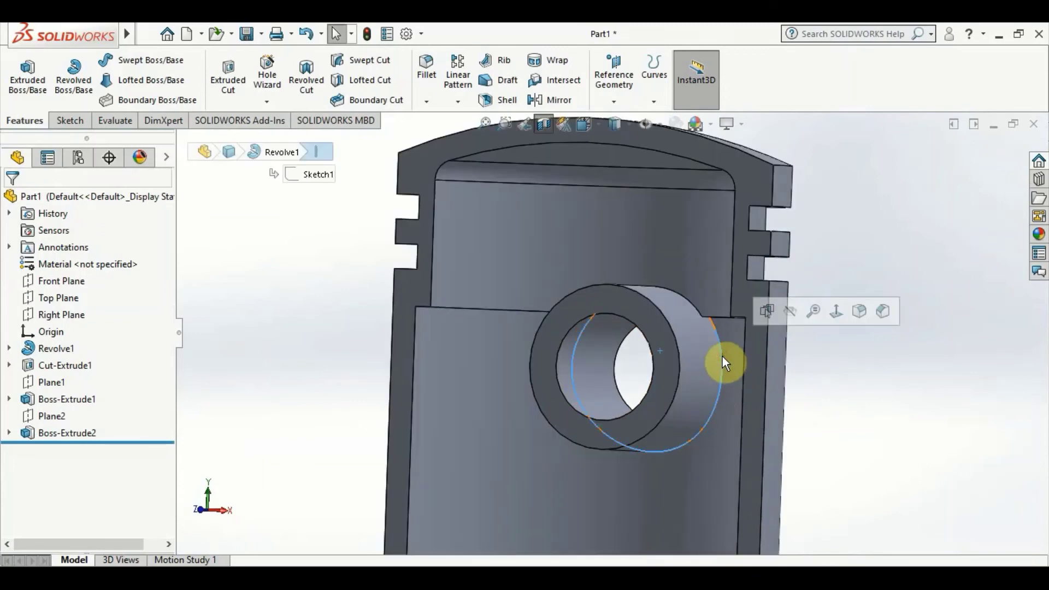
{"action": "left_click", "coordinate": [429, 62]}
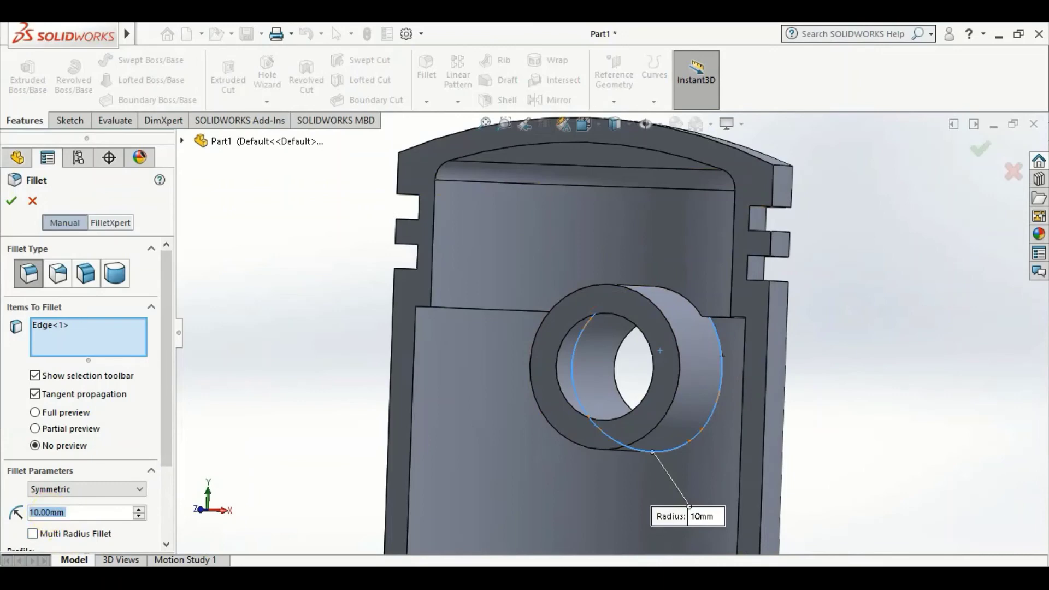
{"action": "type", "text": "3"}
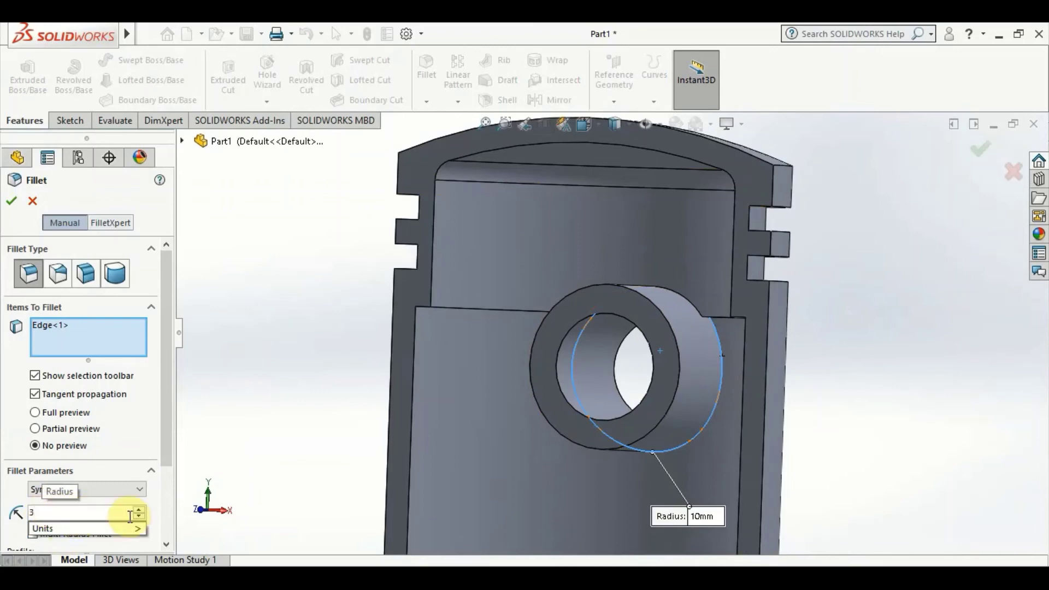
{"action": "key", "text": "Return"}
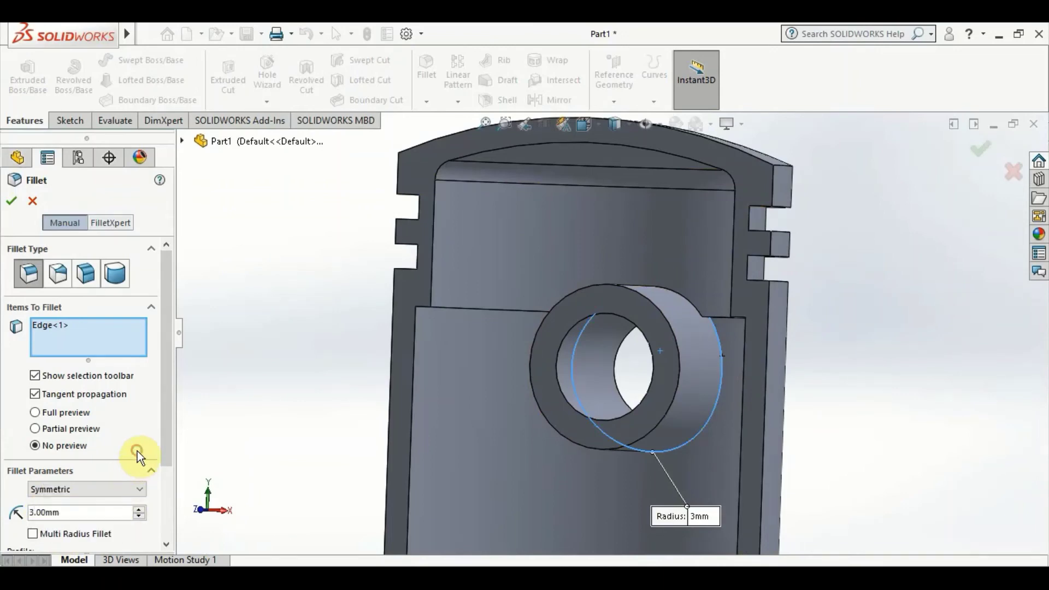
{"action": "scroll", "coordinate": [87, 512], "scroll_direction": "down", "scroll_amount": 3}
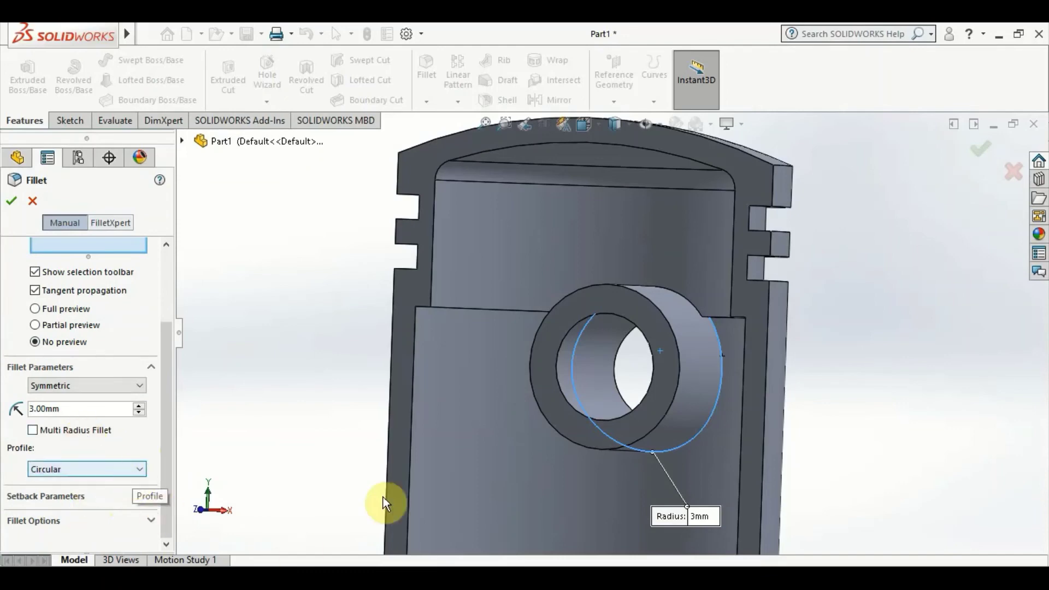
{"action": "middle_click_drag", "start_coordinate": [265, 478], "coordinate": [295, 487]}
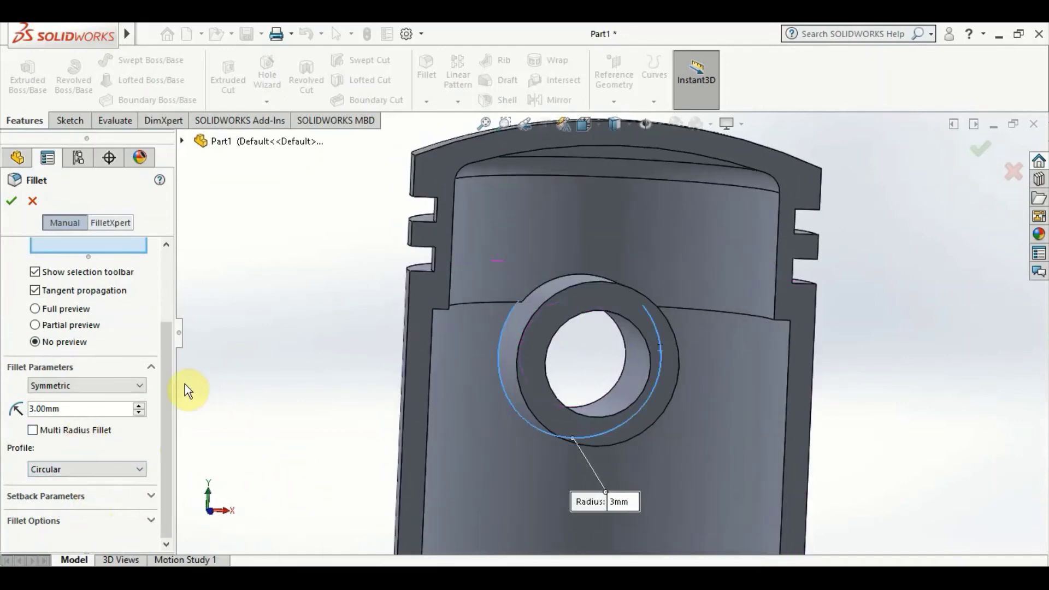
{"action": "middle_click_drag", "start_coordinate": [185, 384], "coordinate": [176, 378]}
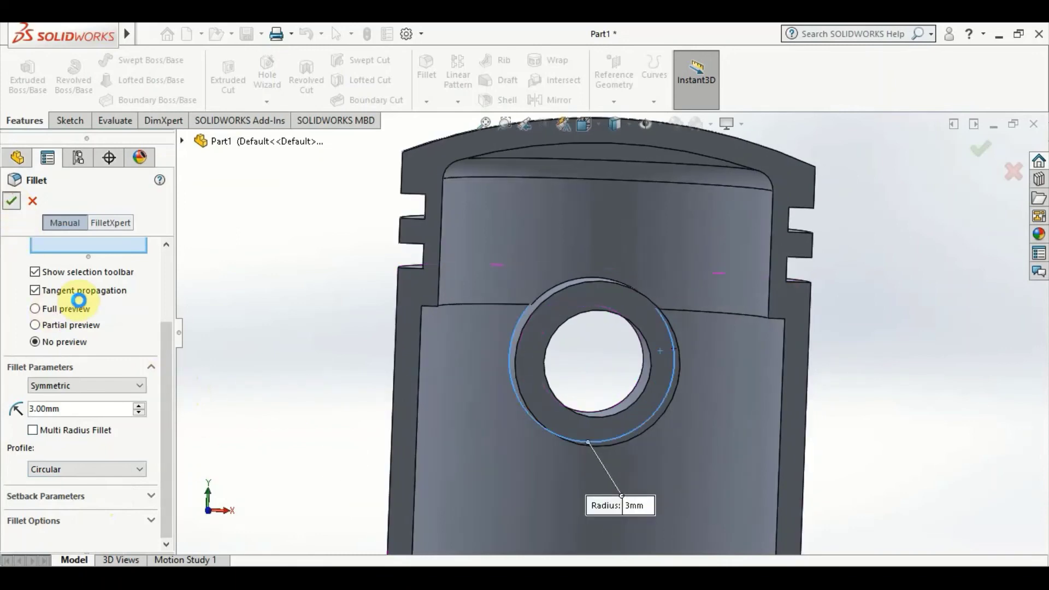
{"action": "key", "text": "Return"}
{"action": "scroll", "coordinate": [525, 391], "scroll_direction": "down", "scroll_amount": 2}
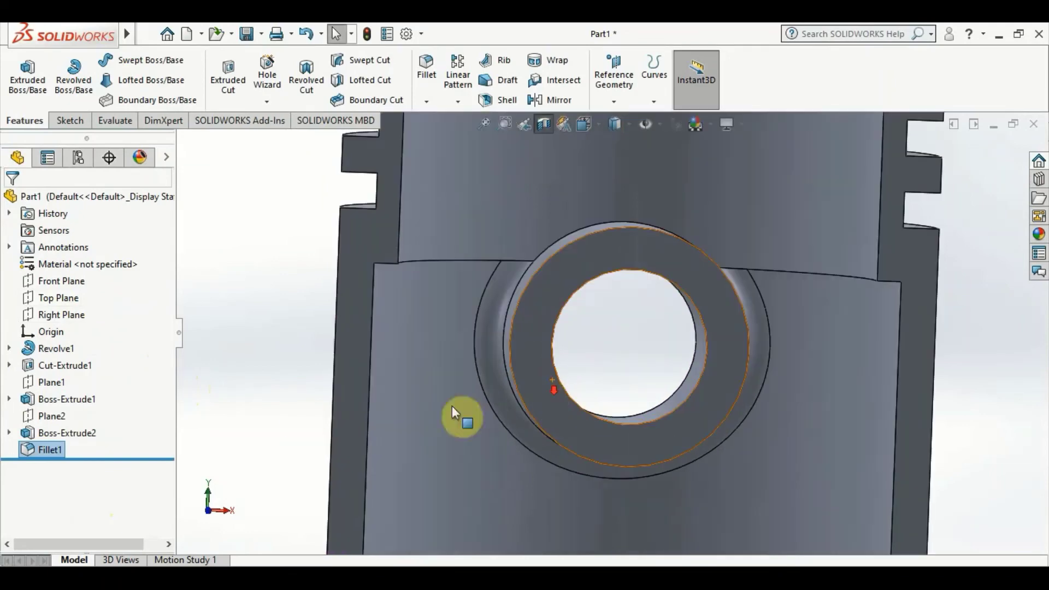
- Add Fillet2, a 3 mm round on the pin boss's upper arc edge
{"action": "mouse_move", "coordinate": [223, 410]}
{"action": "middle_mouse_down"}
{"action": "mouse_move", "coordinate": [243, 368]}
{"action": "mouse_move", "coordinate": [227, 410]}
{"action": "mouse_move", "coordinate": [474, 281]}
{"action": "mouse_move", "coordinate": [537, 228]}
{"action": "middle_mouse_up"}
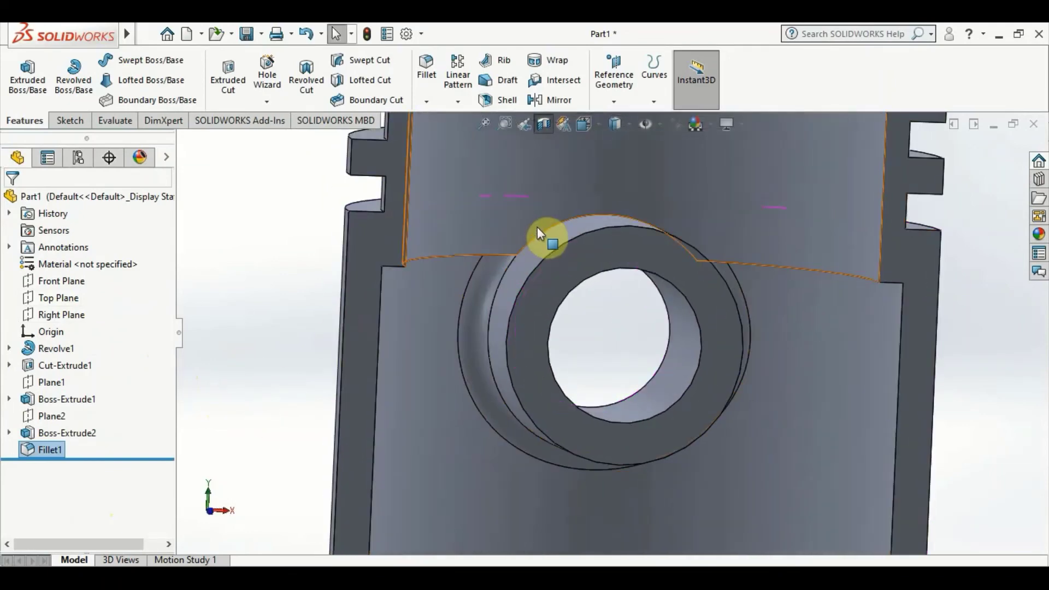
{"action": "left_click", "coordinate": [539, 234]}
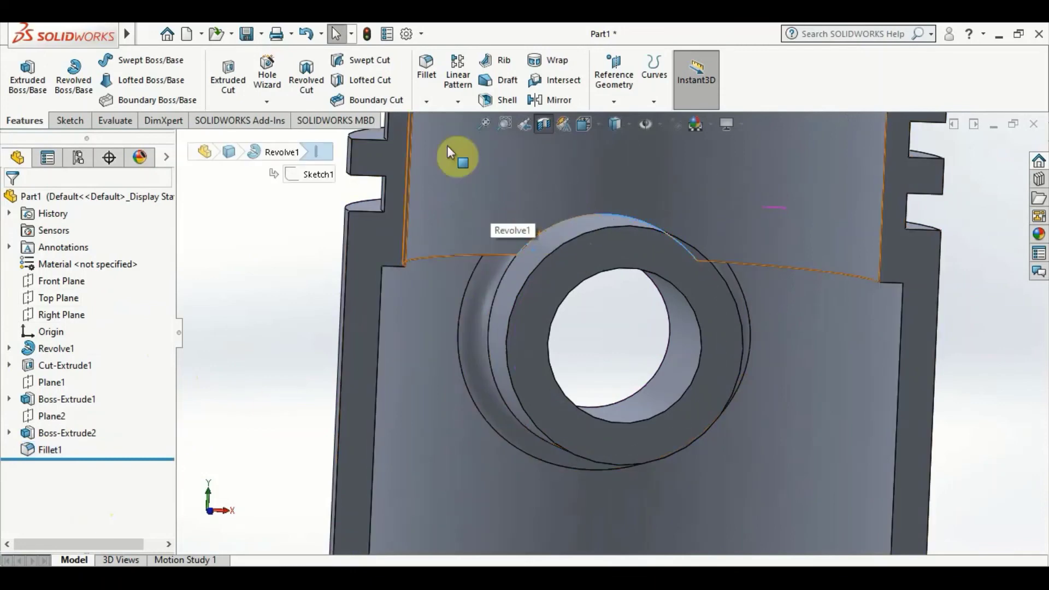
{"action": "left_click", "coordinate": [420, 70]}
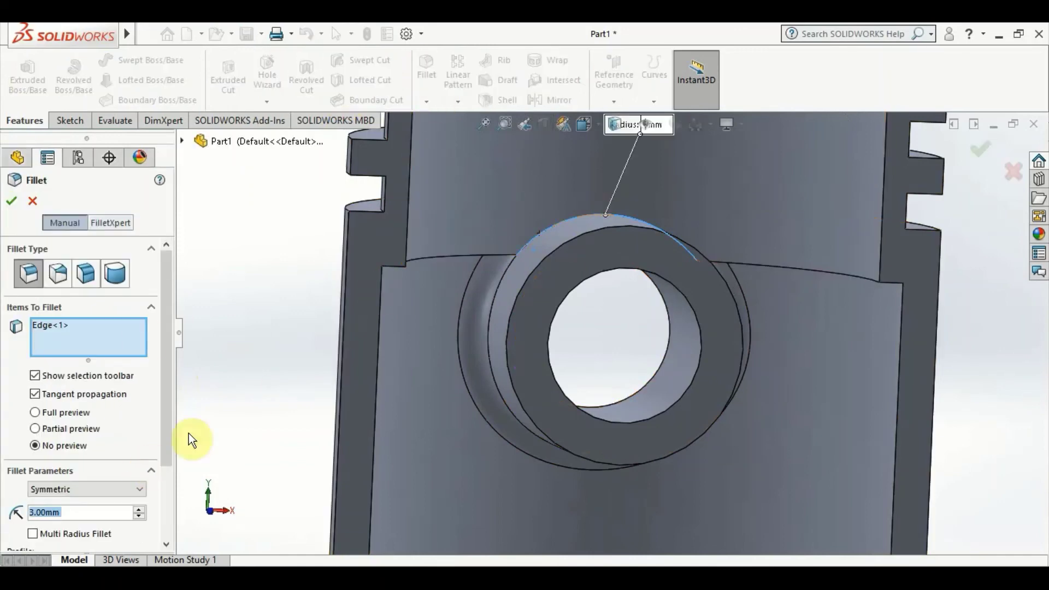
{"action": "left_click", "coordinate": [13, 200]}
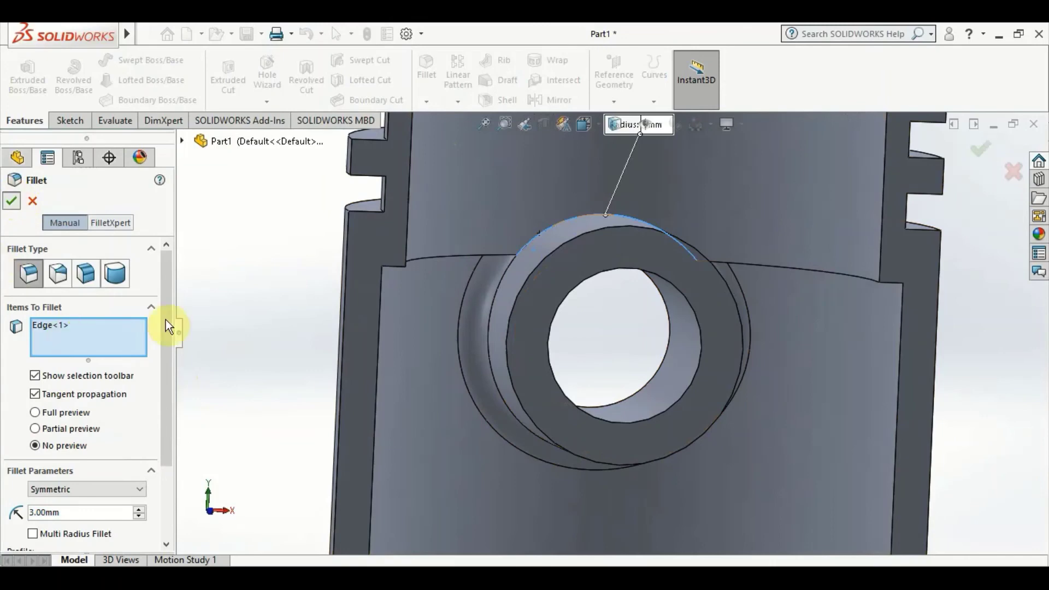
{"action": "scroll", "coordinate": [676, 327], "scroll_direction": "down", "scroll_amount": 1}
{"action": "scroll", "coordinate": [634, 383], "scroll_direction": "up", "scroll_amount": 3}
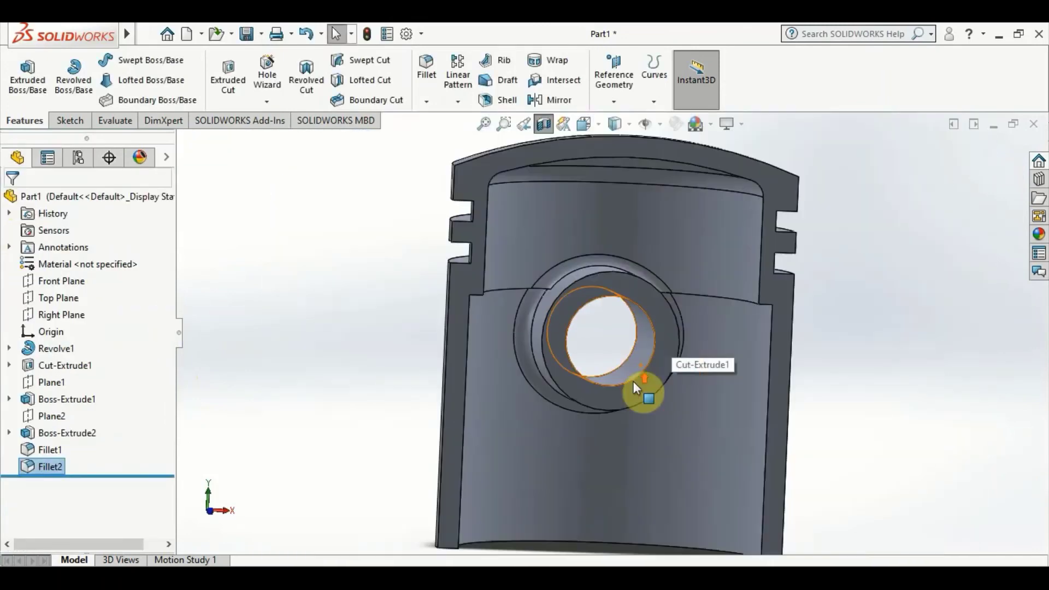
{"action": "scroll", "coordinate": [620, 418], "scroll_direction": "up", "scroll_amount": 2}
{"action": "middle_click_drag", "start_coordinate": [558, 421], "coordinate": [591, 404]}
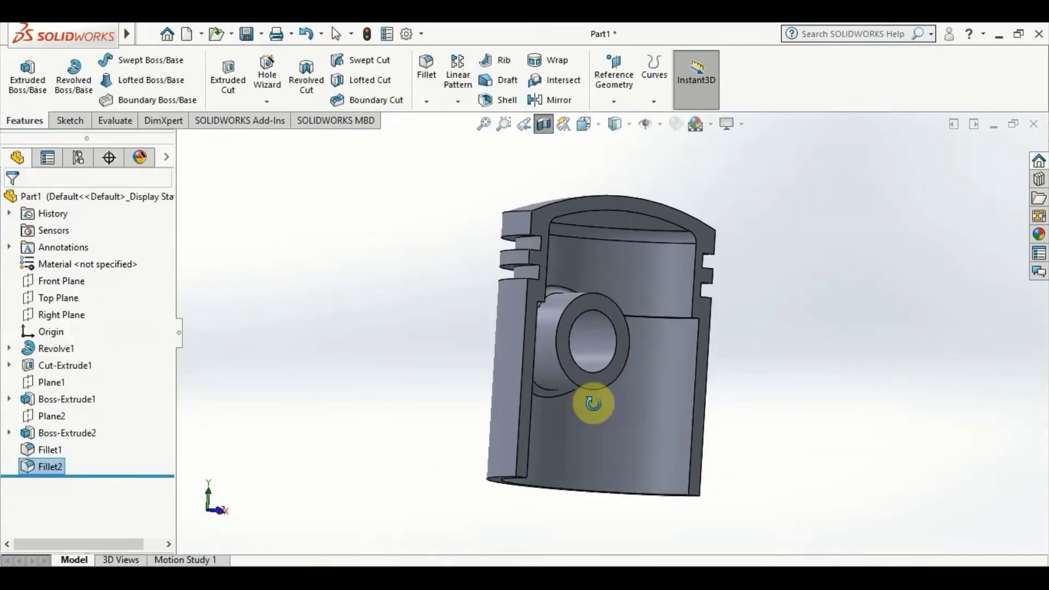
{"action": "left_click_drag", "start_coordinate": [591, 405], "coordinate": [601, 414]}
{"action": "left_click", "coordinate": [545, 124]}
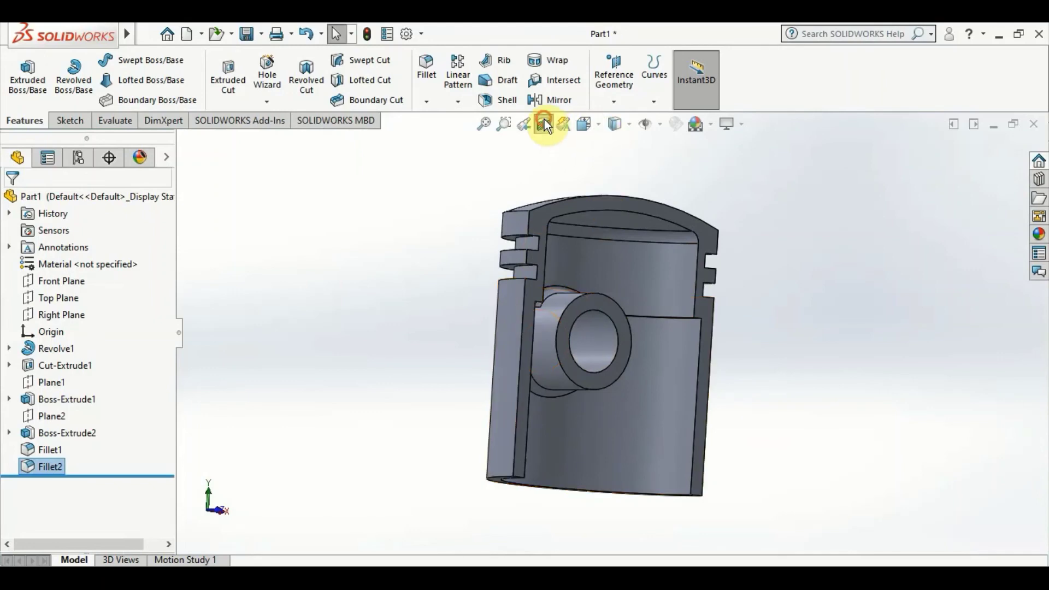
- Switch the section view from the Front Plane to the Right Plane and apply it
{"action": "left_click", "coordinate": [544, 122]}
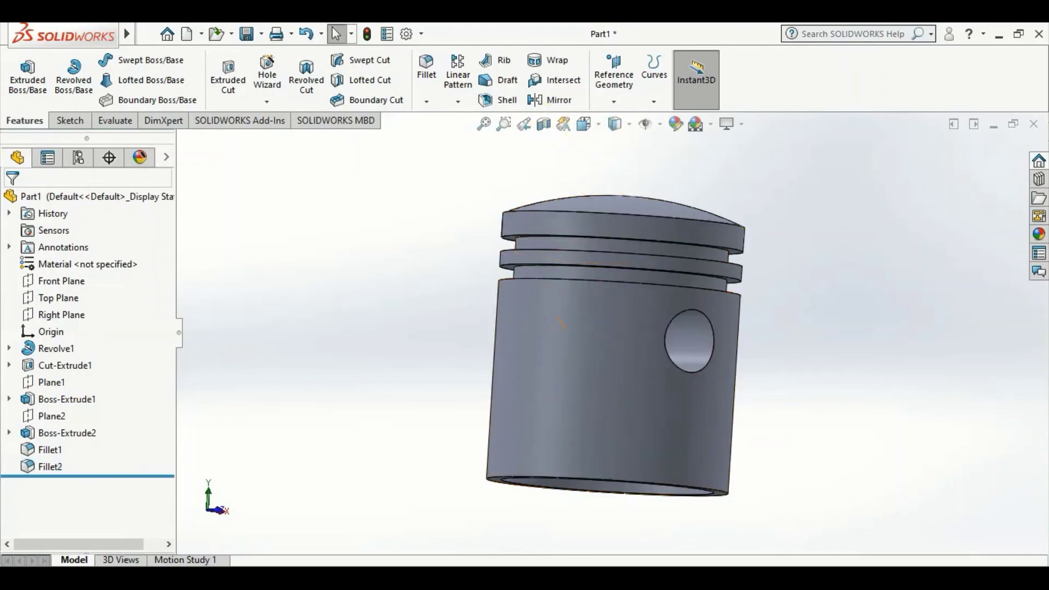
{"action": "left_click", "coordinate": [545, 126]}
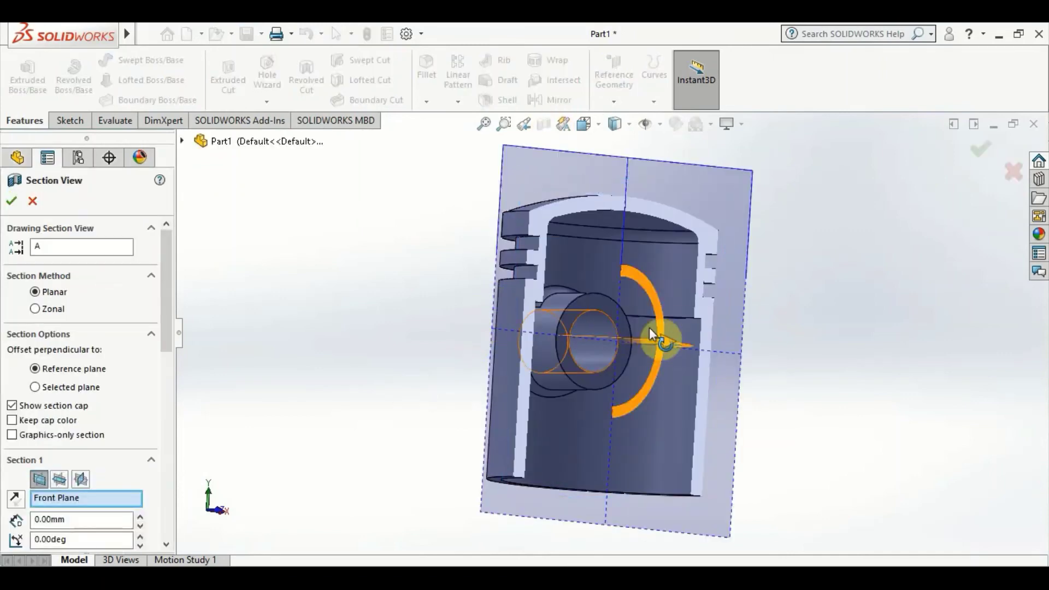
{"action": "mouse_move", "coordinate": [745, 386]}
{"action": "middle_mouse_down"}
{"action": "mouse_move", "coordinate": [811, 377]}
{"action": "mouse_move", "coordinate": [739, 386]}
{"action": "mouse_move", "coordinate": [763, 399]}
{"action": "middle_mouse_up"}
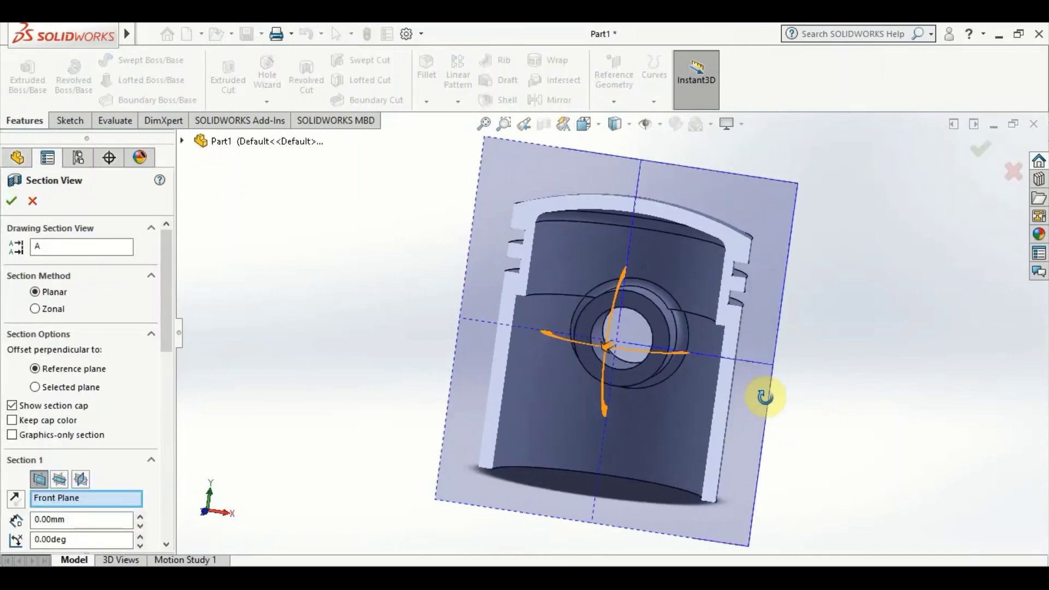
{"action": "mouse_move", "coordinate": [603, 347]}
{"action": "left_mouse_down"}
{"action": "mouse_move", "coordinate": [559, 336]}
{"action": "mouse_move", "coordinate": [492, 278]}
{"action": "mouse_move", "coordinate": [575, 281]}
{"action": "left_mouse_up"}
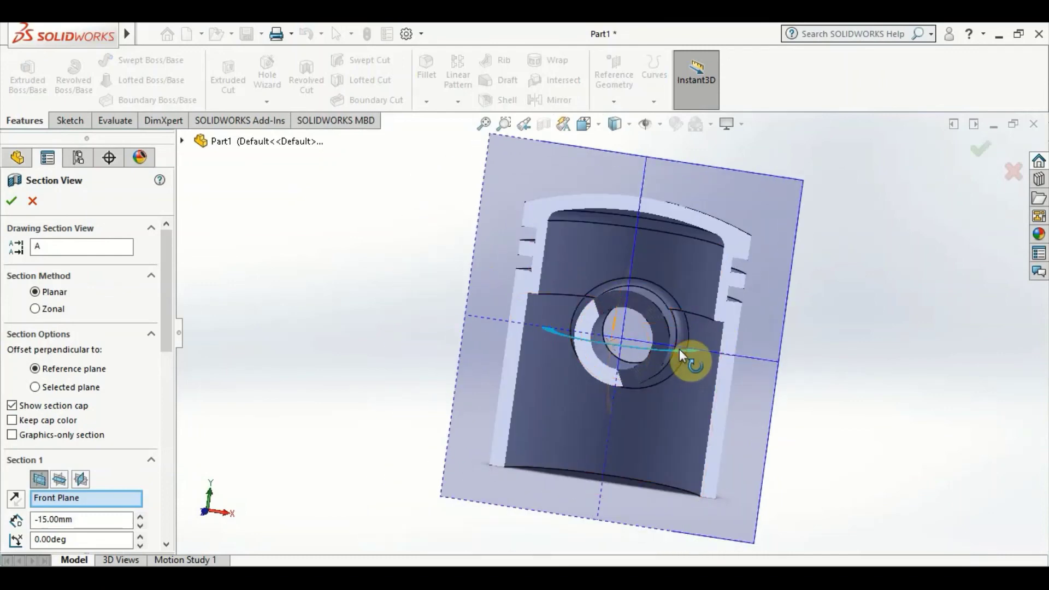
{"action": "mouse_move", "coordinate": [679, 350]}
{"action": "left_mouse_down"}
{"action": "mouse_move", "coordinate": [579, 340]}
{"action": "mouse_move", "coordinate": [570, 373]}
{"action": "left_mouse_up"}
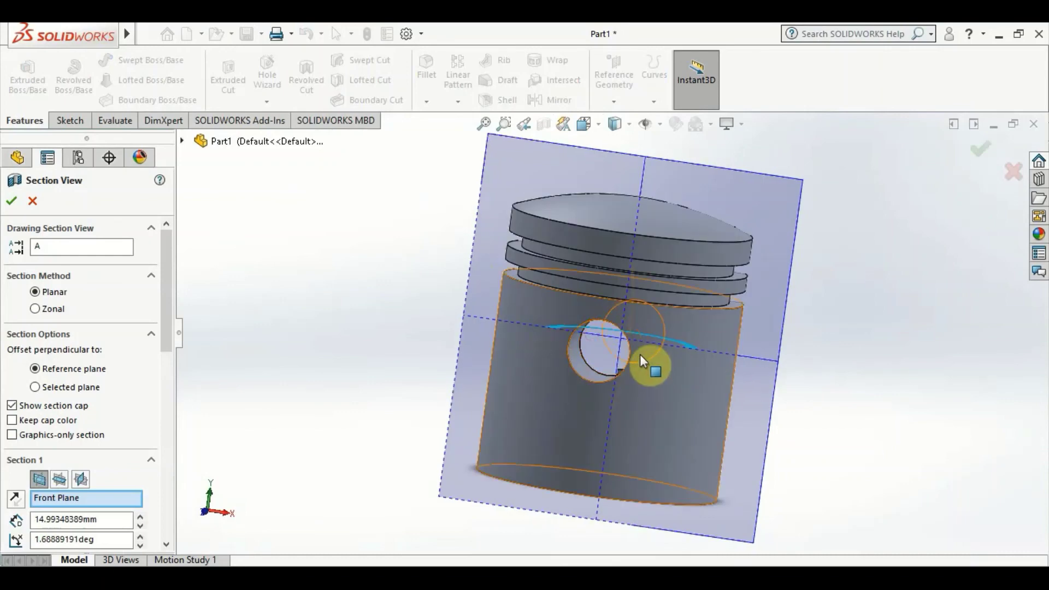
{"action": "mouse_move", "coordinate": [791, 381]}
{"action": "middle_mouse_down"}
{"action": "mouse_move", "coordinate": [691, 363]}
{"action": "mouse_move", "coordinate": [692, 402]}
{"action": "mouse_move", "coordinate": [690, 386]}
{"action": "mouse_move", "coordinate": [721, 386]}
{"action": "mouse_move", "coordinate": [692, 340]}
{"action": "middle_mouse_up"}
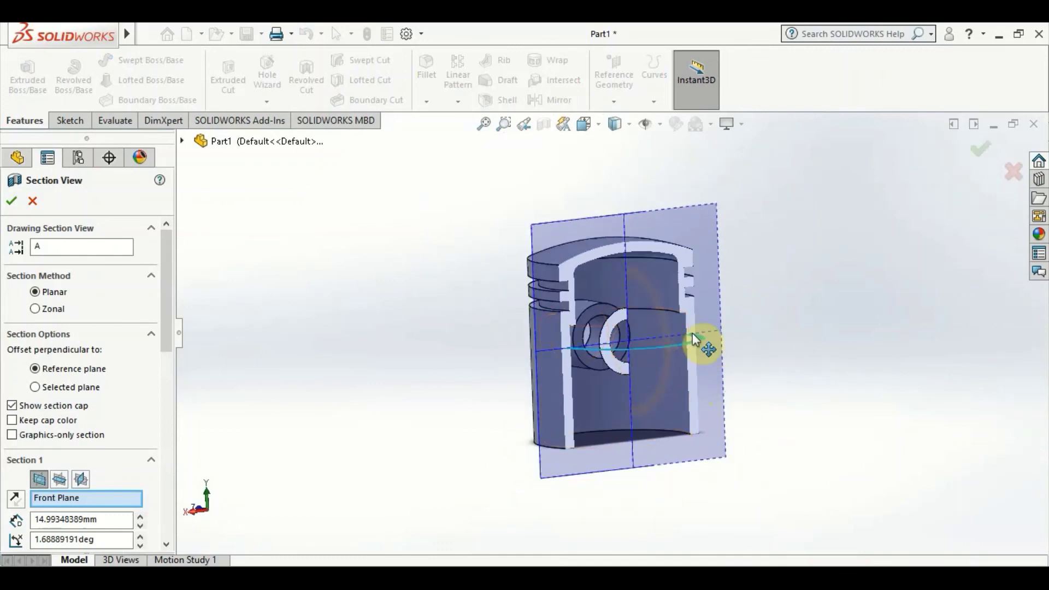
{"action": "left_click", "coordinate": [58, 480]}
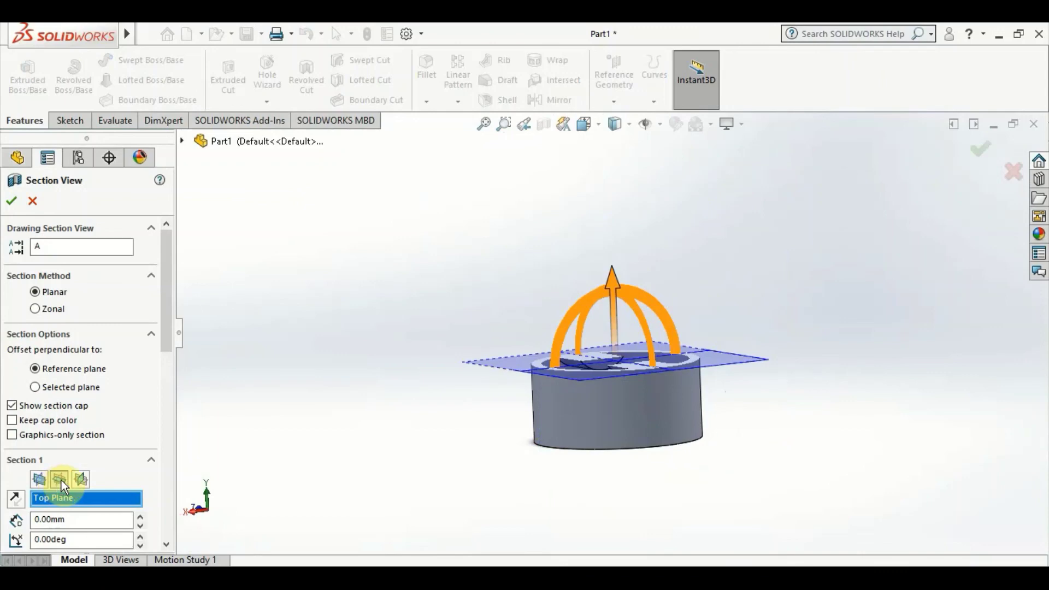
{"action": "left_click", "coordinate": [87, 479]}
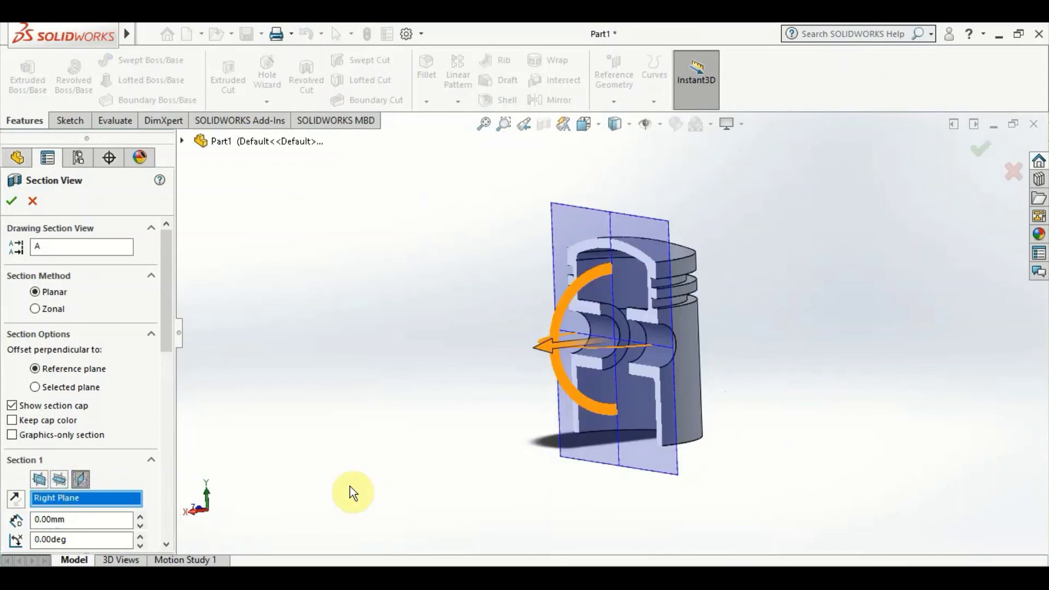
{"action": "mouse_move", "coordinate": [349, 487]}
{"action": "middle_mouse_down"}
{"action": "mouse_move", "coordinate": [381, 467]}
{"action": "mouse_move", "coordinate": [461, 485]}
{"action": "mouse_move", "coordinate": [461, 494]}
{"action": "mouse_move", "coordinate": [432, 483]}
{"action": "middle_mouse_up"}
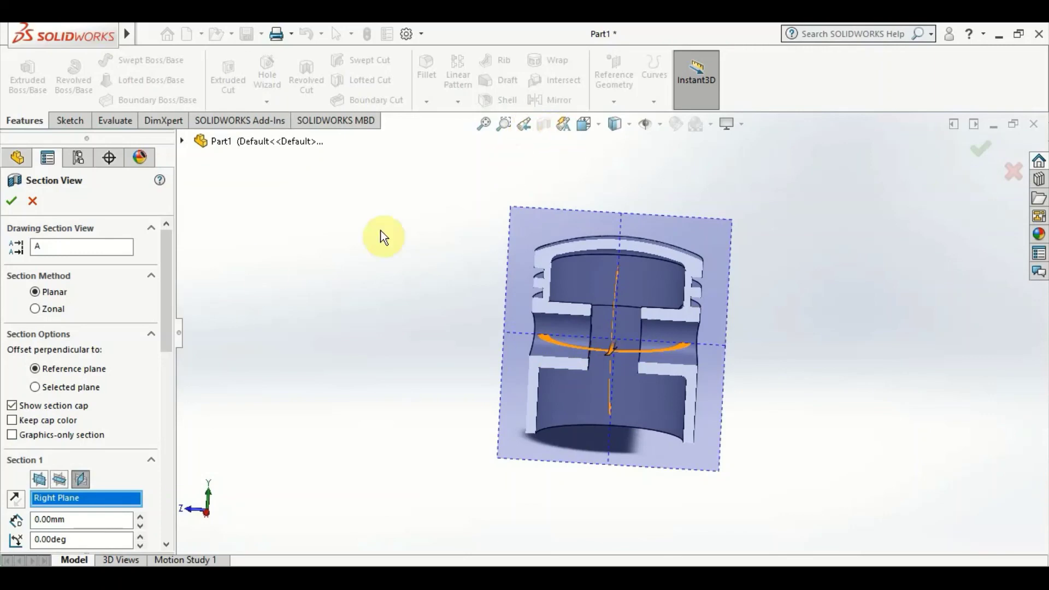
{"action": "left_click", "coordinate": [13, 201]}
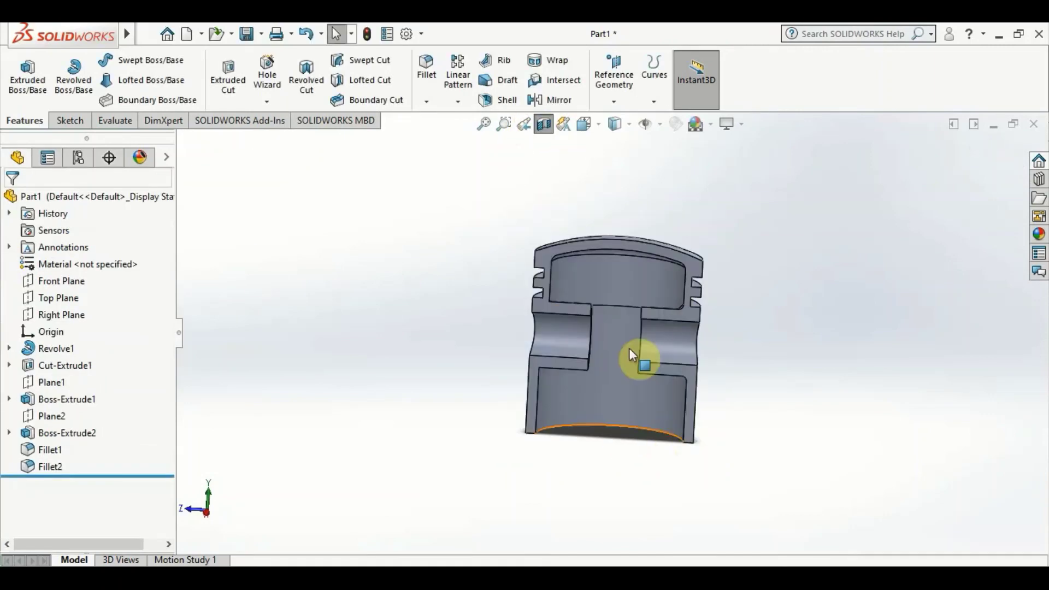
- Add a 3 mm fillet (Fillet3) to the internal edge beneath the piston crown
{"action": "scroll", "coordinate": [684, 336], "scroll_direction": "down", "scroll_amount": 4}
{"action": "scroll", "coordinate": [655, 335], "scroll_direction": "down", "scroll_amount": 1}
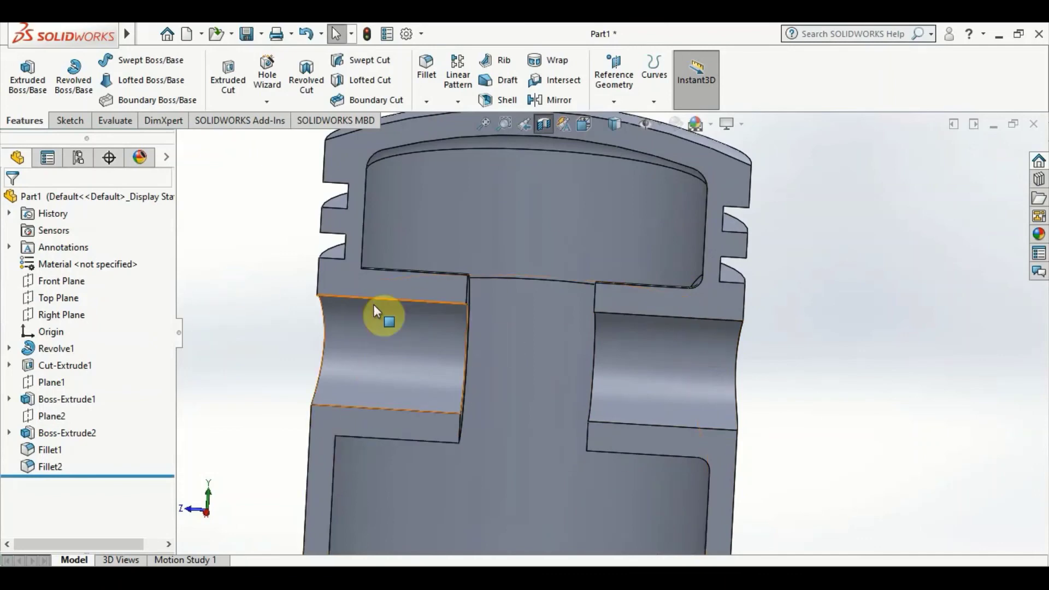
{"action": "mouse_move", "coordinate": [557, 495]}
{"action": "middle_mouse_down"}
{"action": "mouse_move", "coordinate": [538, 486]}
{"action": "mouse_move", "coordinate": [498, 497]}
{"action": "mouse_move", "coordinate": [447, 454]}
{"action": "middle_mouse_up"}
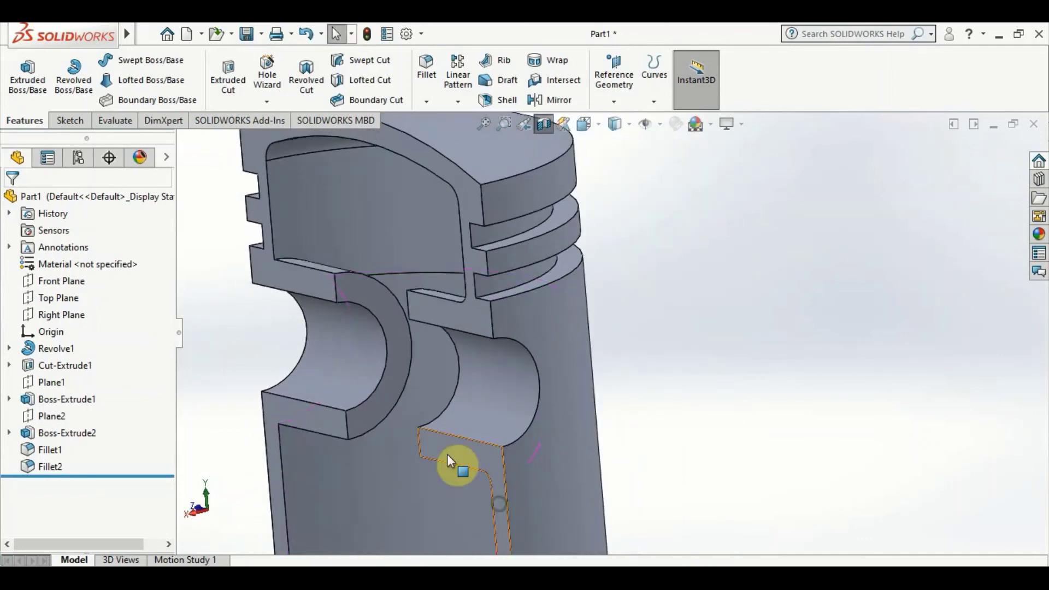
{"action": "left_click", "coordinate": [290, 257]}
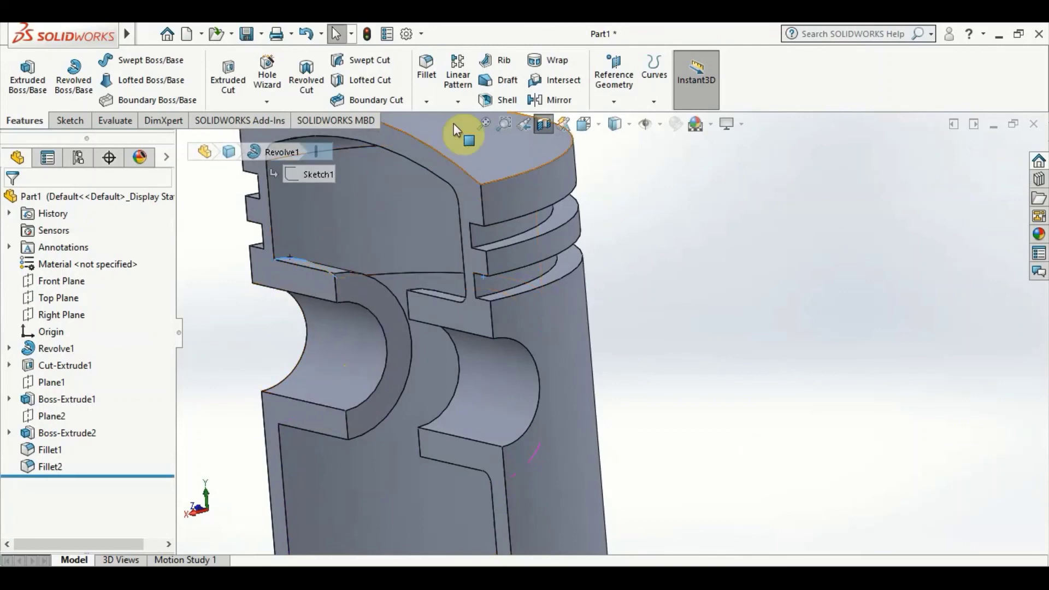
{"action": "left_click", "coordinate": [430, 68]}
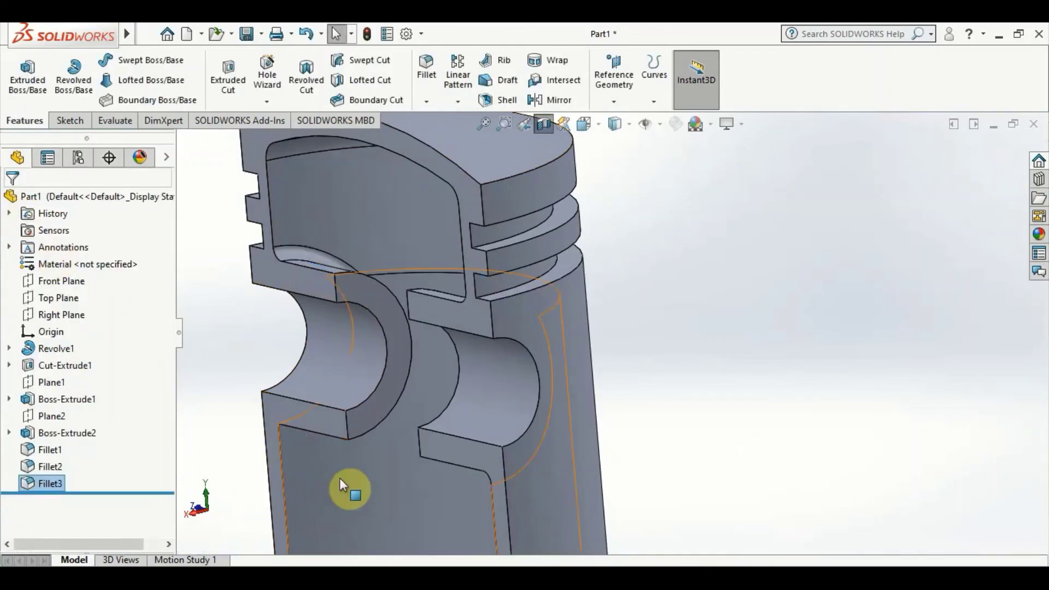
{"action": "middle_click_drag", "start_coordinate": [351, 486], "coordinate": [288, 414]}
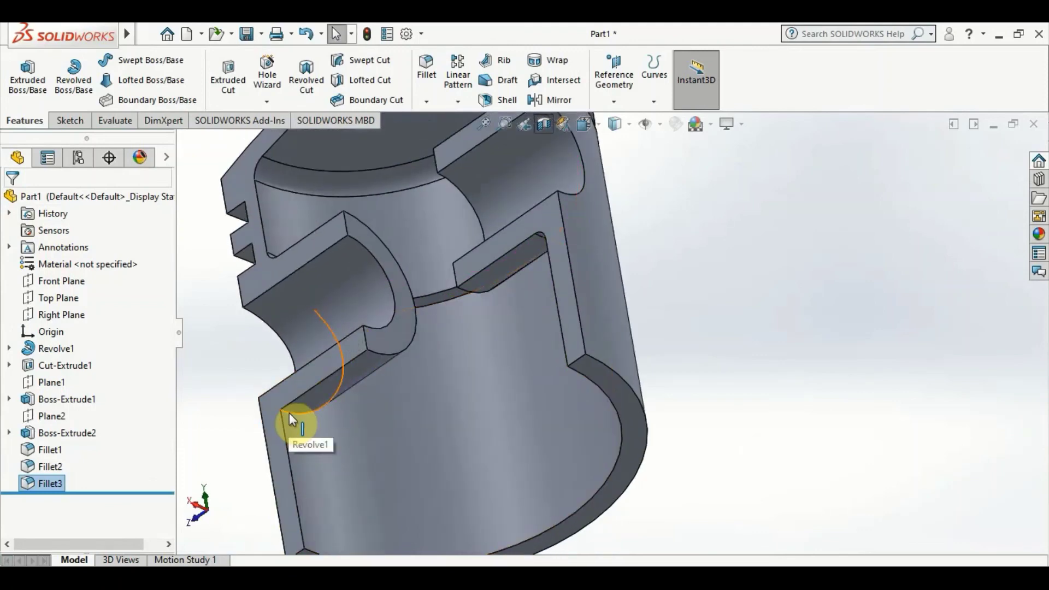
{"action": "left_click", "coordinate": [289, 412]}
{"action": "left_click", "coordinate": [431, 367]}
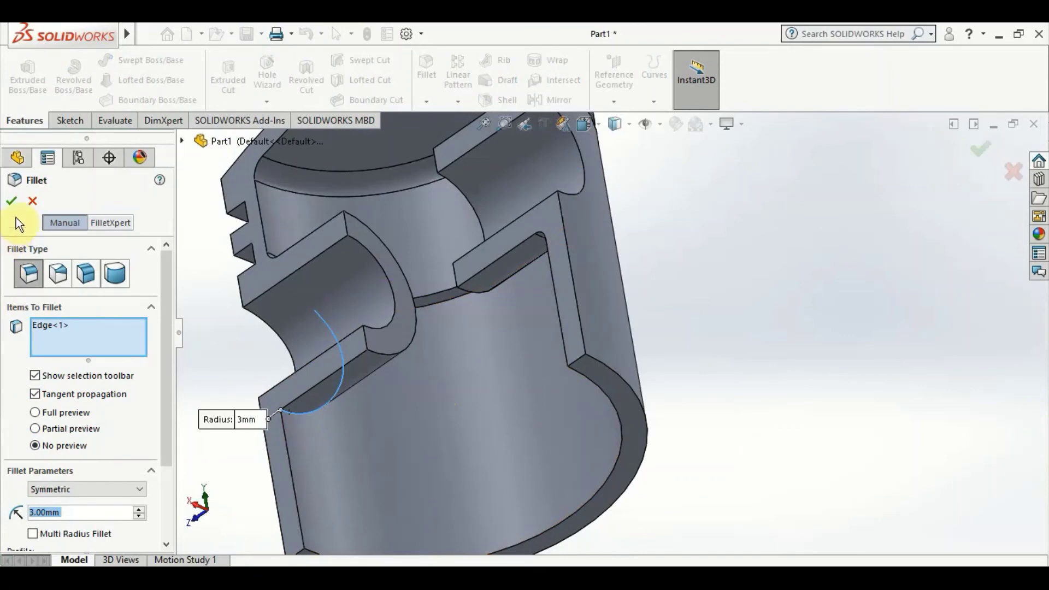
{"action": "left_click", "coordinate": [10, 201]}
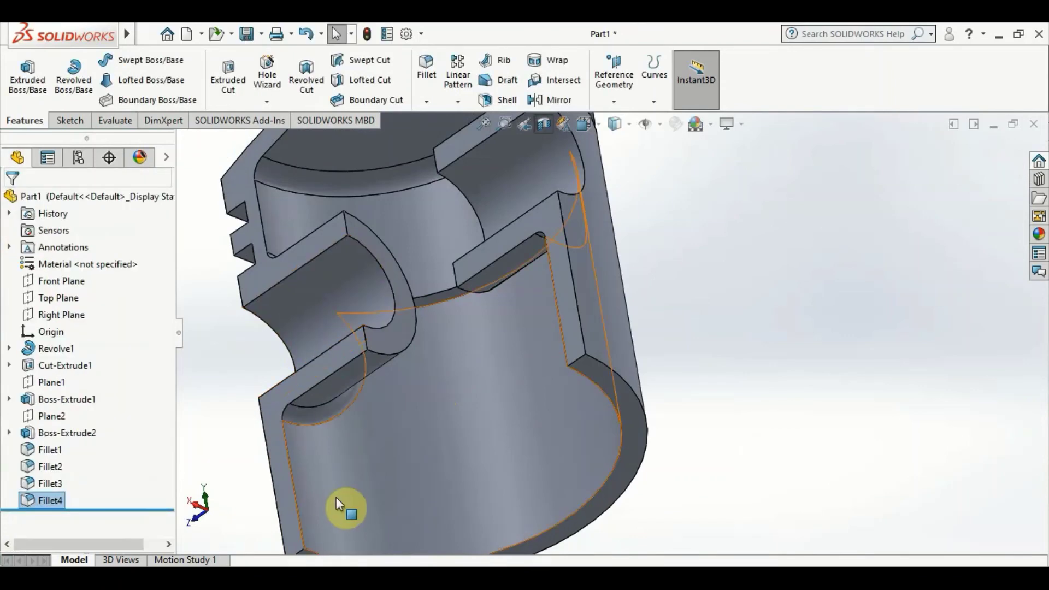
{"action": "mouse_move", "coordinate": [346, 505]}
{"action": "middle_mouse_down"}
{"action": "mouse_move", "coordinate": [352, 562]}
{"action": "mouse_move", "coordinate": [431, 543]}
{"action": "middle_mouse_up"}
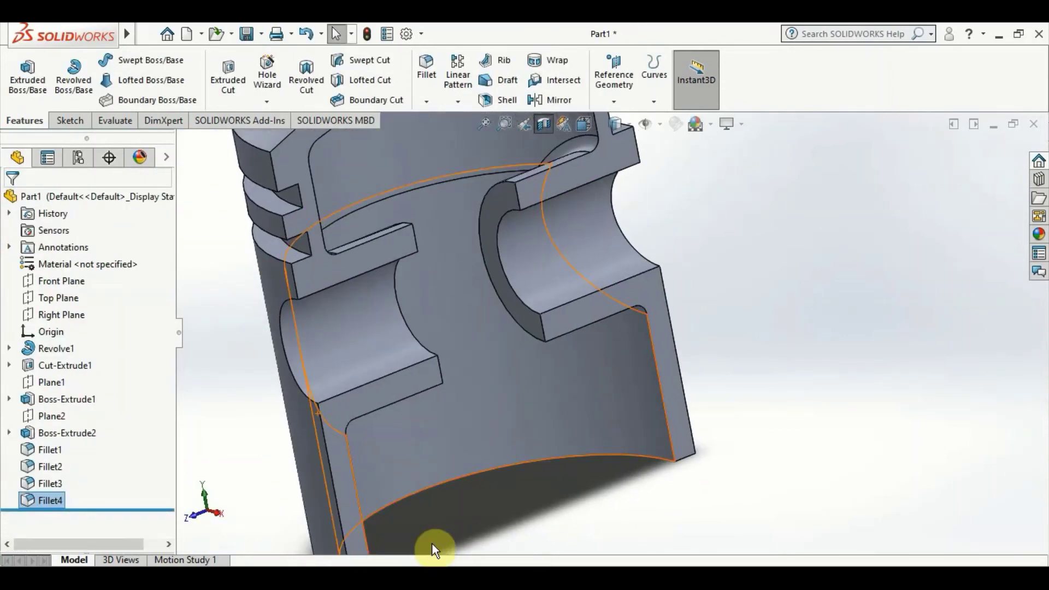
{"action": "scroll", "coordinate": [405, 514], "scroll_direction": "up", "scroll_amount": 5}
{"action": "middle_click_drag", "start_coordinate": [374, 480], "coordinate": [258, 408]}
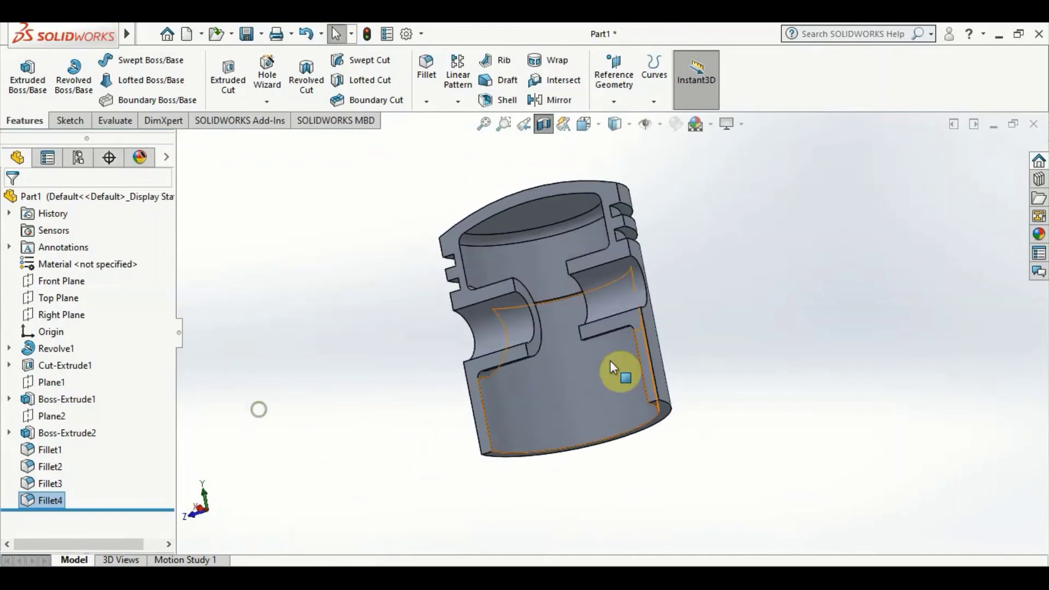
- Turn off the section view so the complete piston is displayed
{"action": "mouse_move", "coordinate": [679, 362]}
{"action": "middle_mouse_down"}
{"action": "mouse_move", "coordinate": [677, 429]}
{"action": "mouse_move", "coordinate": [703, 433]}
{"action": "middle_mouse_up"}
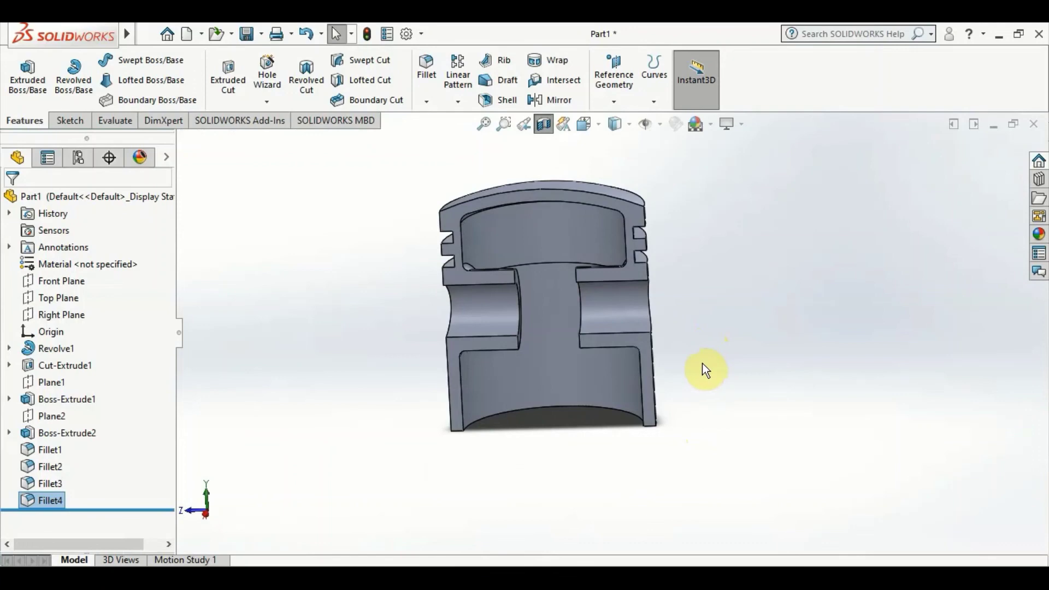
{"action": "scroll", "coordinate": [569, 218], "scroll_direction": "down", "scroll_amount": 2}
{"action": "scroll", "coordinate": [586, 269], "scroll_direction": "down", "scroll_amount": 2}
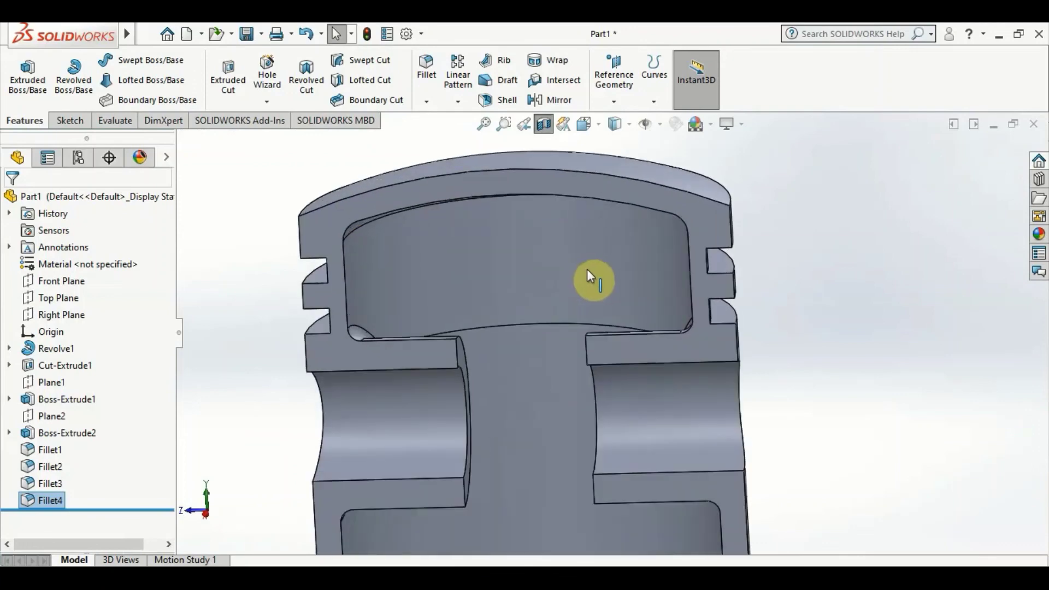
{"action": "scroll", "coordinate": [587, 268], "scroll_direction": "up", "scroll_amount": 2}
{"action": "scroll", "coordinate": [575, 349], "scroll_direction": "up", "scroll_amount": 1}
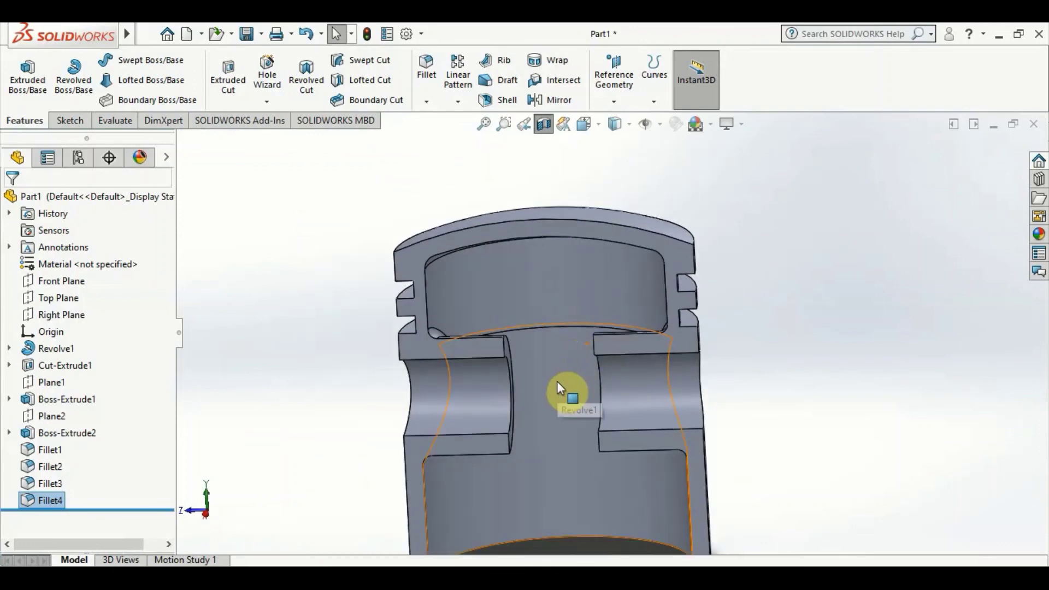
{"action": "left_click", "coordinate": [545, 128]}
- Orbit and zoom around the whole piston to inspect the pin hole and hollow interior
{"action": "mouse_move", "coordinate": [783, 486]}
{"action": "middle_mouse_down"}
{"action": "mouse_move", "coordinate": [732, 407]}
{"action": "mouse_move", "coordinate": [650, 403]}
{"action": "mouse_move", "coordinate": [691, 351]}
{"action": "mouse_move", "coordinate": [690, 450]}
{"action": "mouse_move", "coordinate": [663, 489]}
{"action": "mouse_move", "coordinate": [644, 273]}
{"action": "mouse_move", "coordinate": [647, 307]}
{"action": "middle_mouse_up"}
{"action": "scroll", "coordinate": [646, 309], "scroll_direction": "down", "scroll_amount": 3}
{"action": "scroll", "coordinate": [644, 333], "scroll_direction": "down", "scroll_amount": 3}
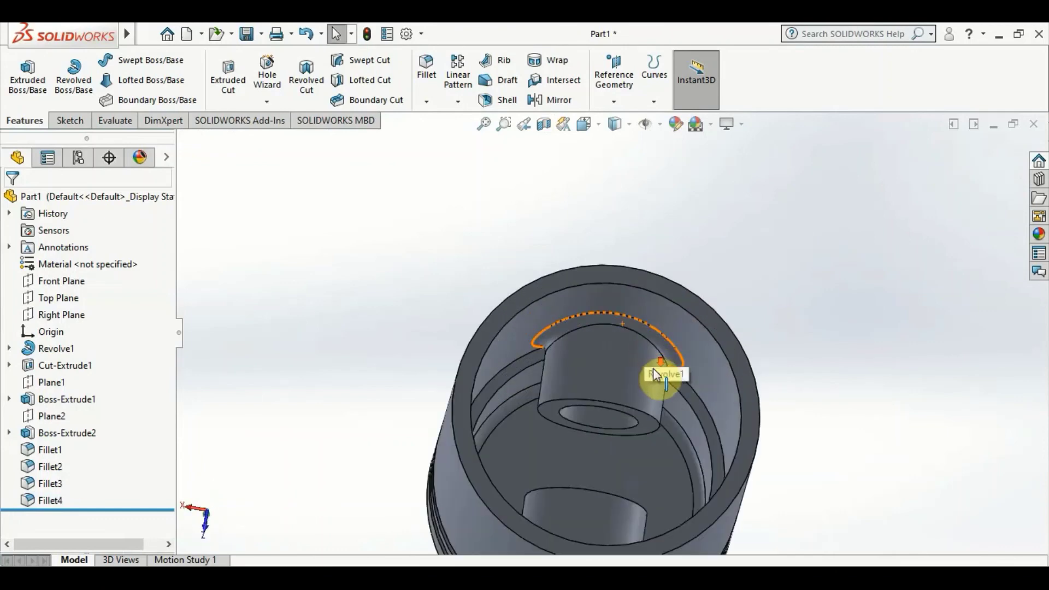
{"action": "middle_click_drag", "start_coordinate": [703, 421], "coordinate": [534, 300]}
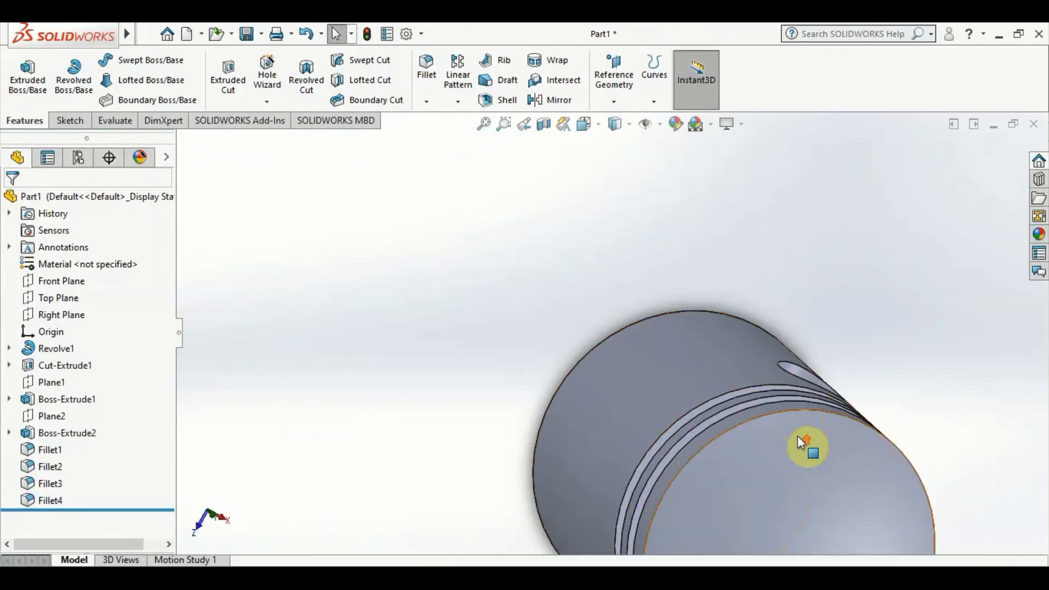
{"action": "scroll", "coordinate": [797, 445], "scroll_direction": "up", "scroll_amount": 3}
{"action": "mouse_move", "coordinate": [768, 480]}
{"action": "middle_mouse_down"}
{"action": "mouse_move", "coordinate": [729, 370]}
{"action": "mouse_move", "coordinate": [728, 213]}
{"action": "mouse_move", "coordinate": [756, 216]}
{"action": "middle_mouse_up"}
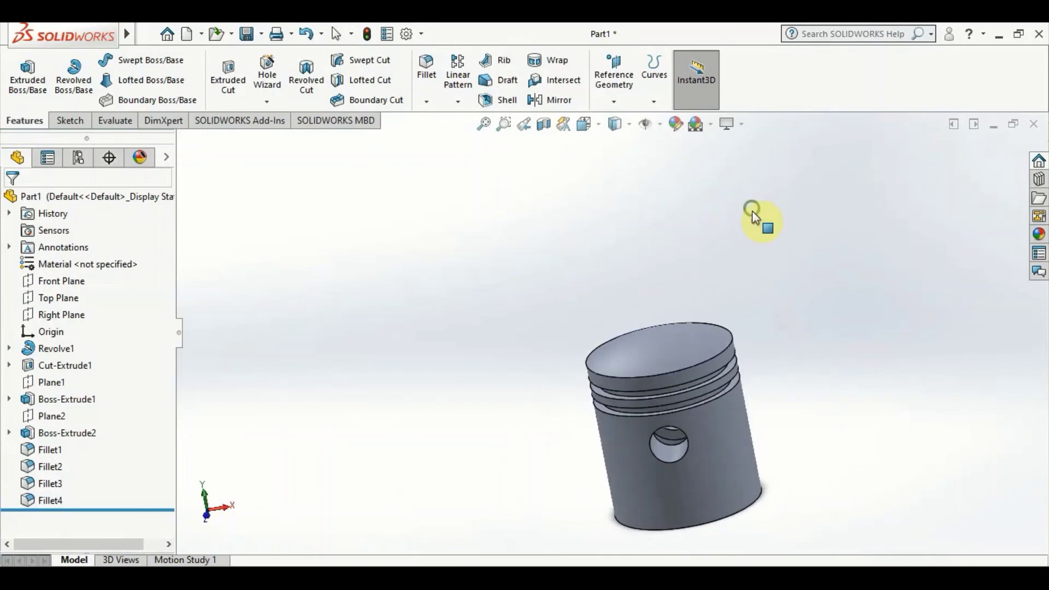
- Show the piston in Right view and try Hidden Lines Removed, then Hidden Lines Visible
{"action": "left_click", "coordinate": [589, 121]}
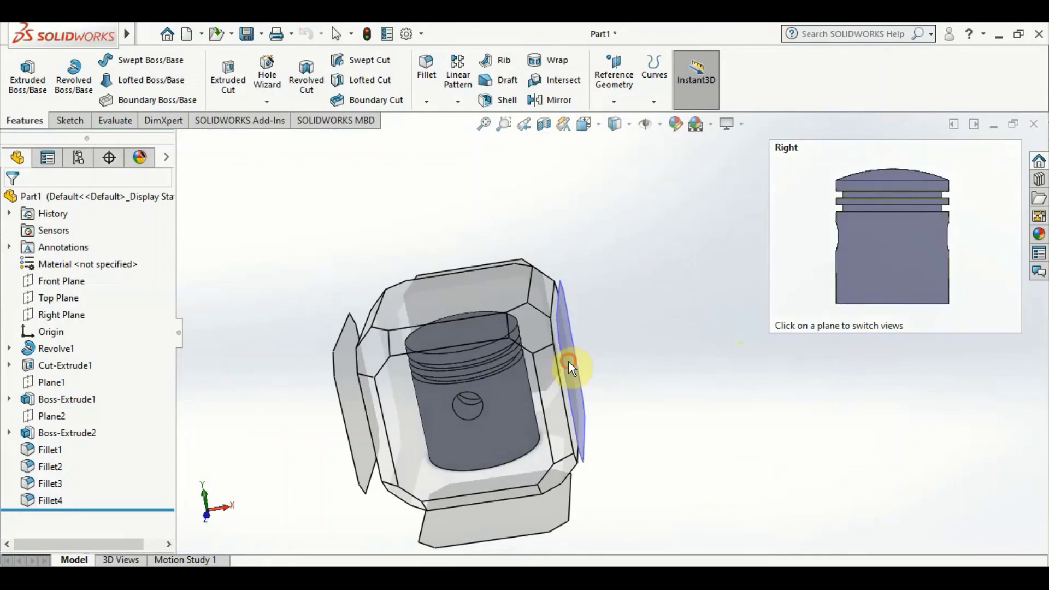
{"action": "left_click", "coordinate": [569, 362]}
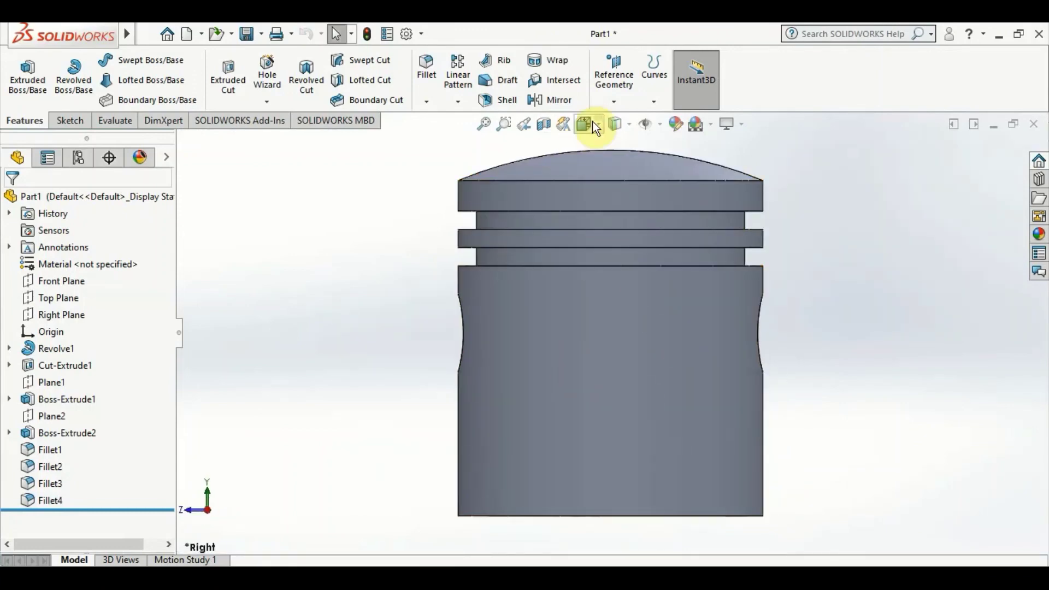
{"action": "left_click", "coordinate": [629, 124]}
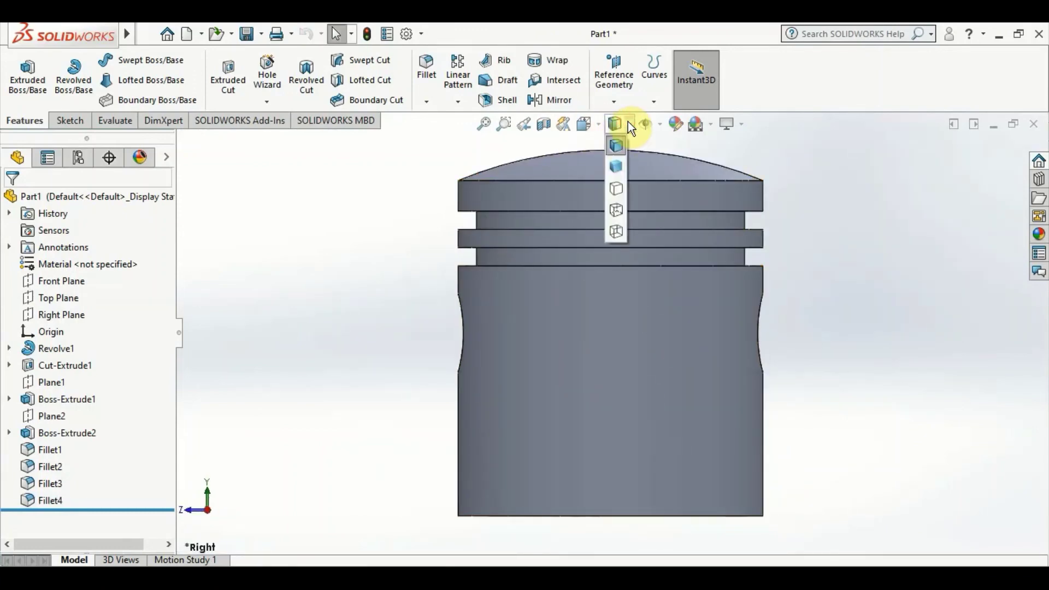
{"action": "left_click", "coordinate": [624, 188]}
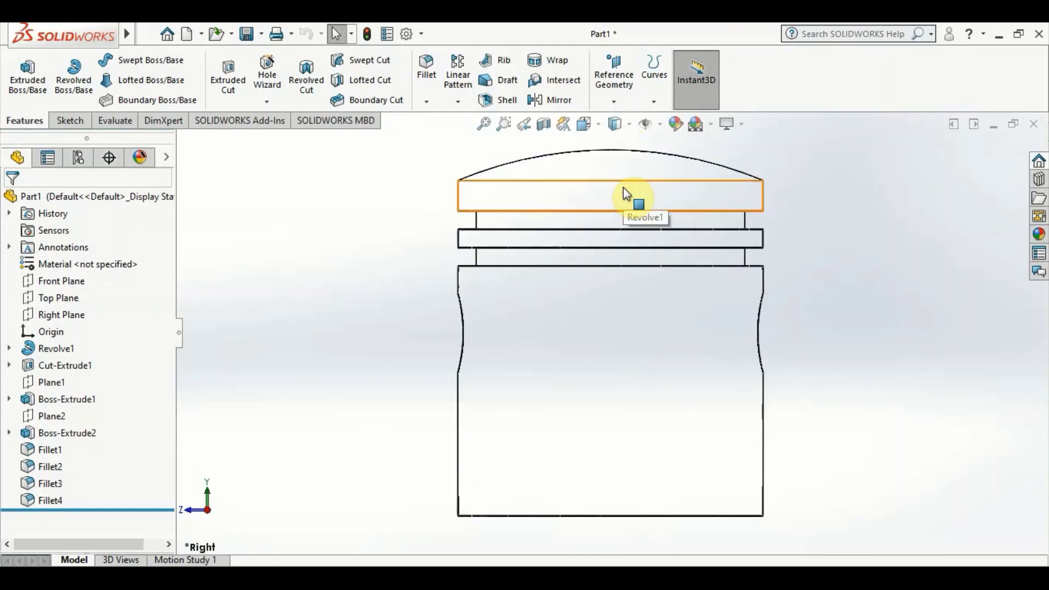
{"action": "left_click", "coordinate": [626, 124]}
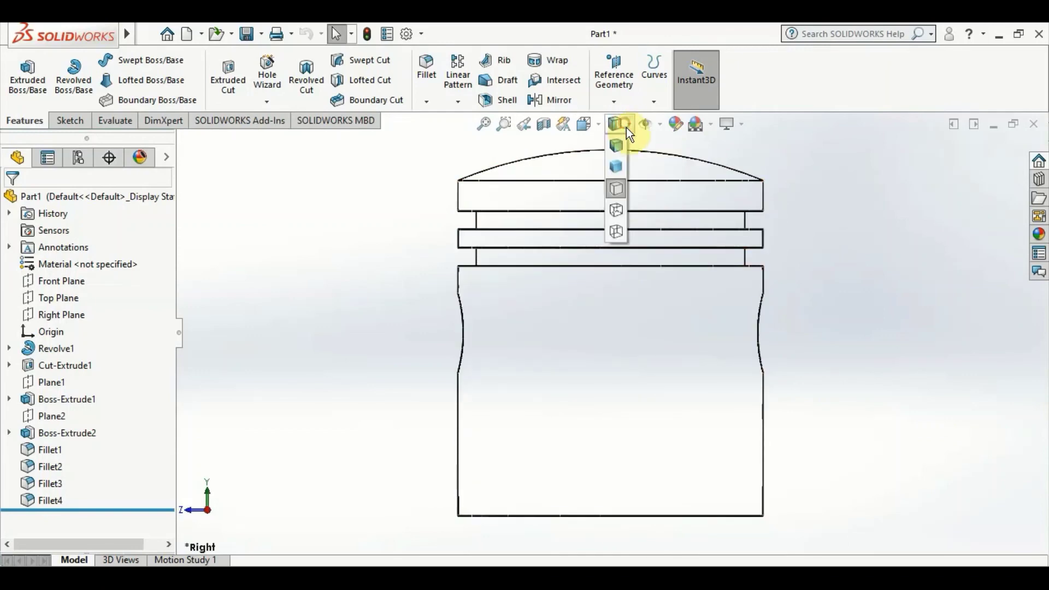
{"action": "left_click", "coordinate": [623, 213]}
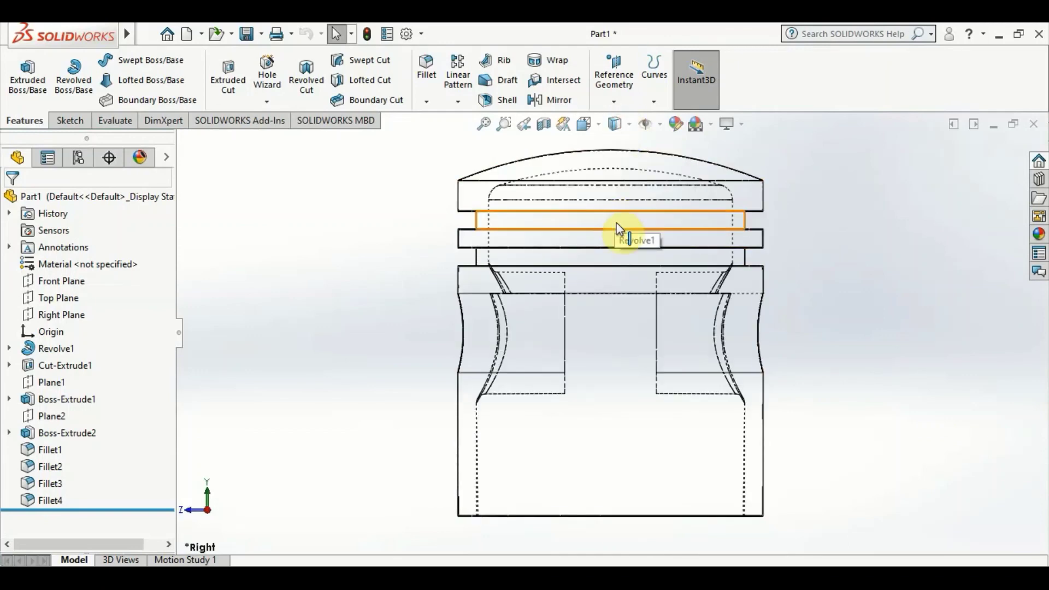
- Set Shaded With Edges, return to Right view, and section the piston in half
{"action": "left_click", "coordinate": [628, 122]}
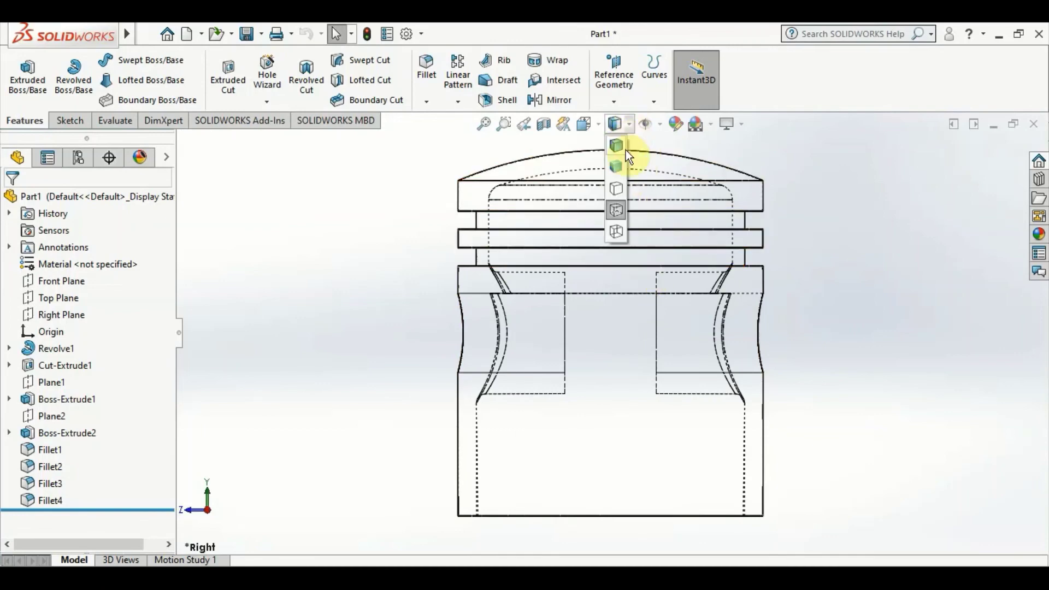
{"action": "left_click", "coordinate": [621, 152]}
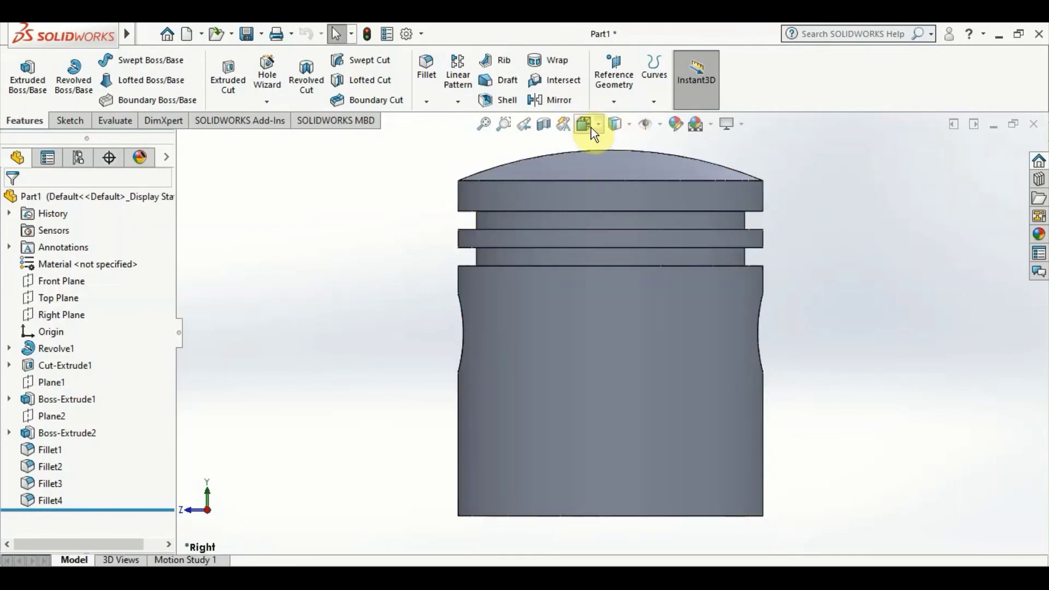
{"action": "left_click", "coordinate": [608, 131]}
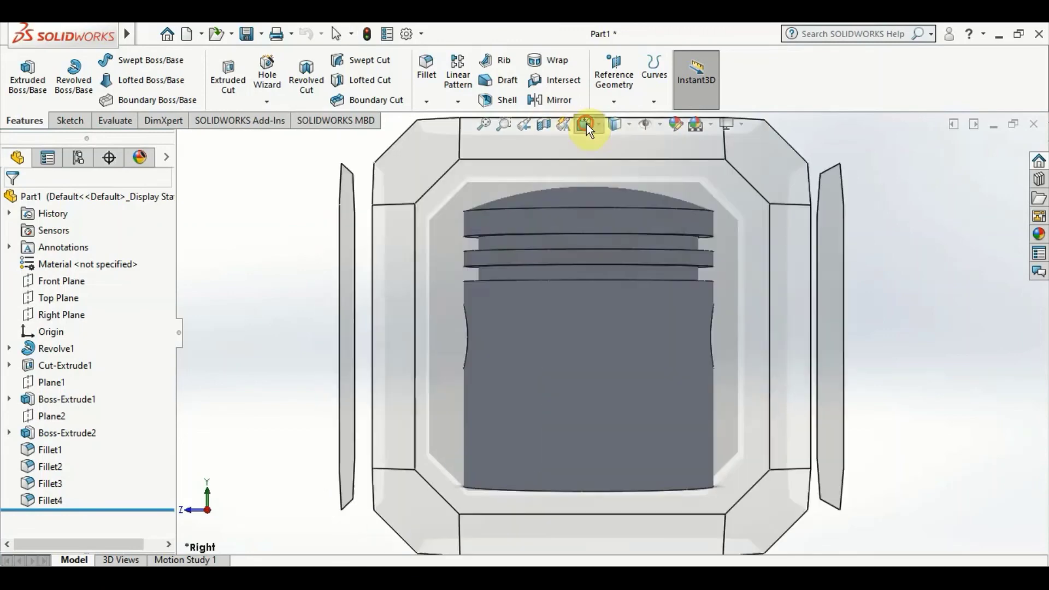
{"action": "left_click", "coordinate": [492, 386]}
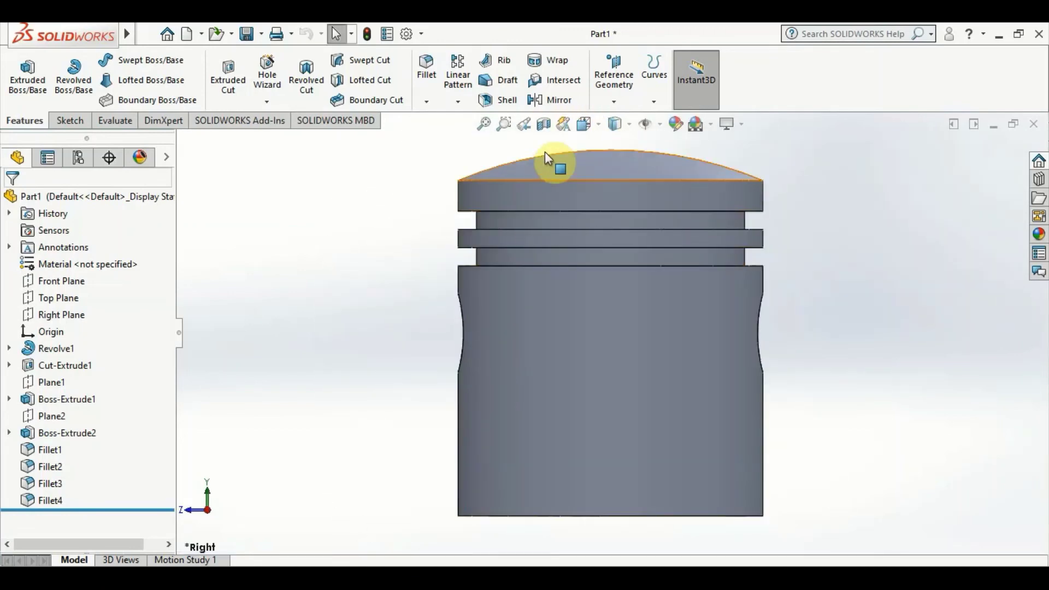
{"action": "left_click", "coordinate": [545, 123]}
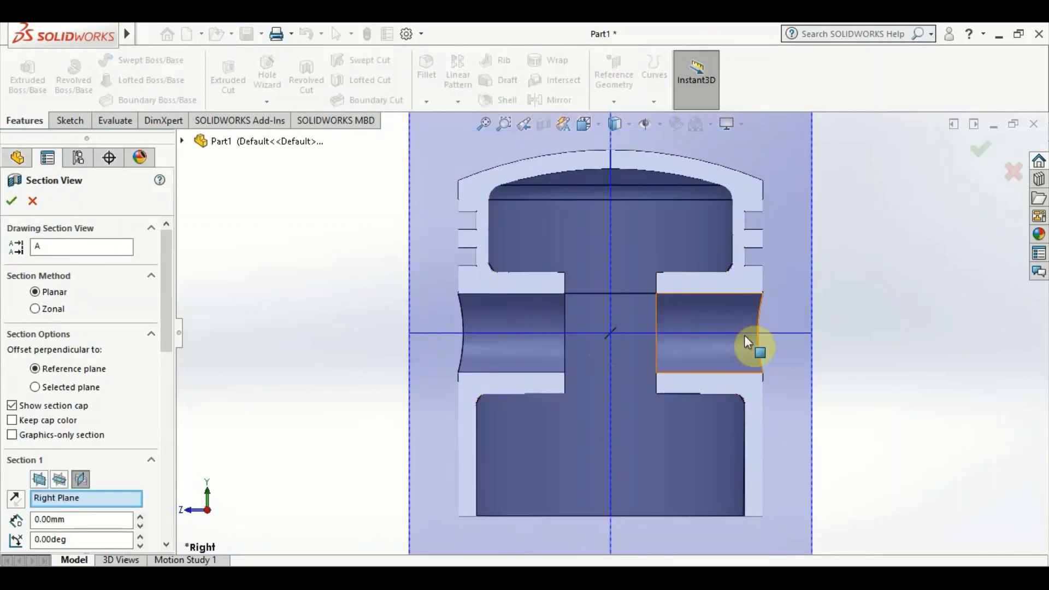
{"action": "left_click", "coordinate": [10, 202]}
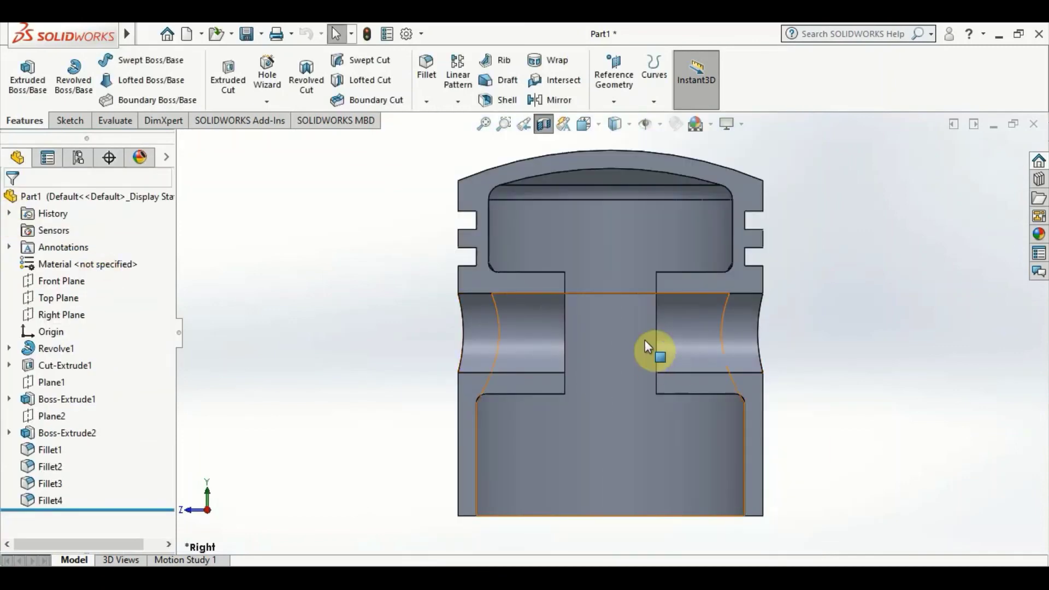
{"action": "scroll", "coordinate": [603, 293], "scroll_direction": "down", "scroll_amount": 3}
{"action": "scroll", "coordinate": [322, 241], "scroll_direction": "down", "scroll_amount": 2}
{"action": "scroll", "coordinate": [480, 342], "scroll_direction": "up", "scroll_amount": 2}
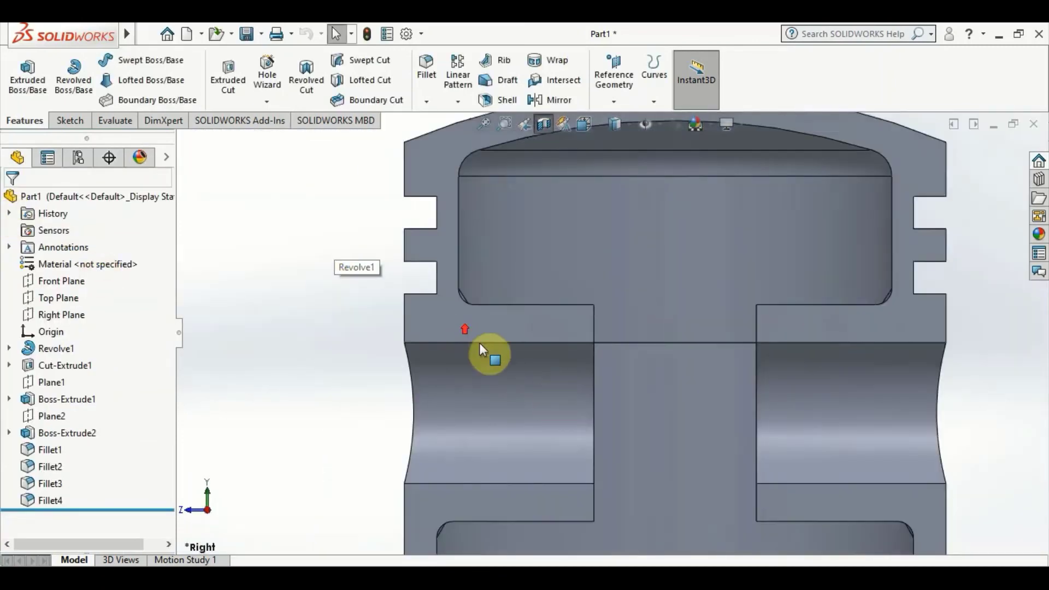
{"action": "scroll", "coordinate": [612, 452], "scroll_direction": "up", "scroll_amount": 3}
{"action": "scroll", "coordinate": [633, 467], "scroll_direction": "up", "scroll_amount": 2}
{"action": "scroll", "coordinate": [634, 466], "scroll_direction": "down", "scroll_amount": 1}
{"action": "scroll", "coordinate": [675, 470], "scroll_direction": "down", "scroll_amount": 2}
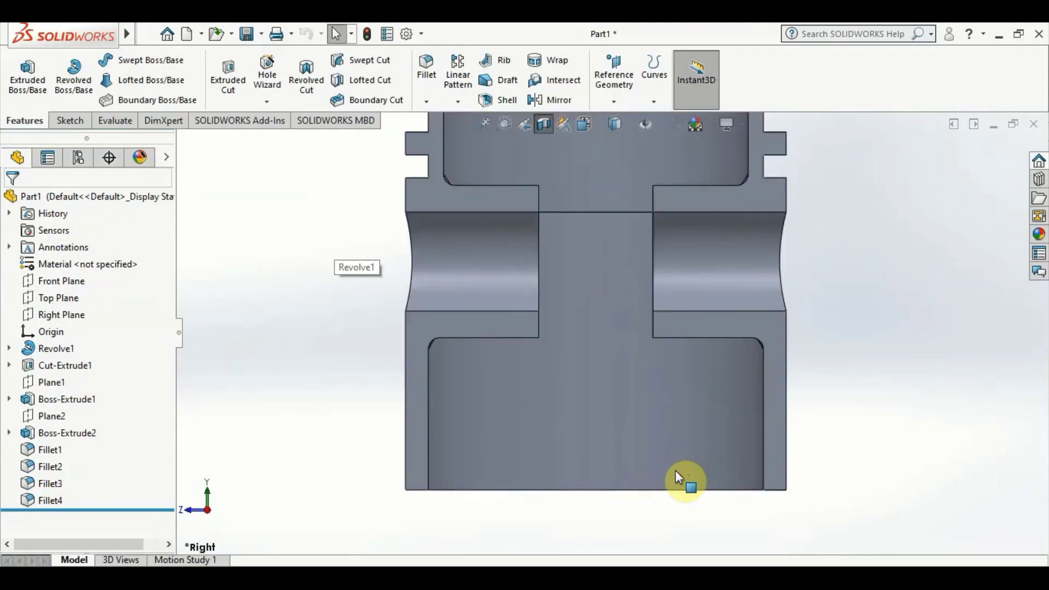
{"action": "scroll", "coordinate": [690, 429], "scroll_direction": "up", "scroll_amount": 3}
{"action": "scroll", "coordinate": [643, 274], "scroll_direction": "up", "scroll_amount": 2}
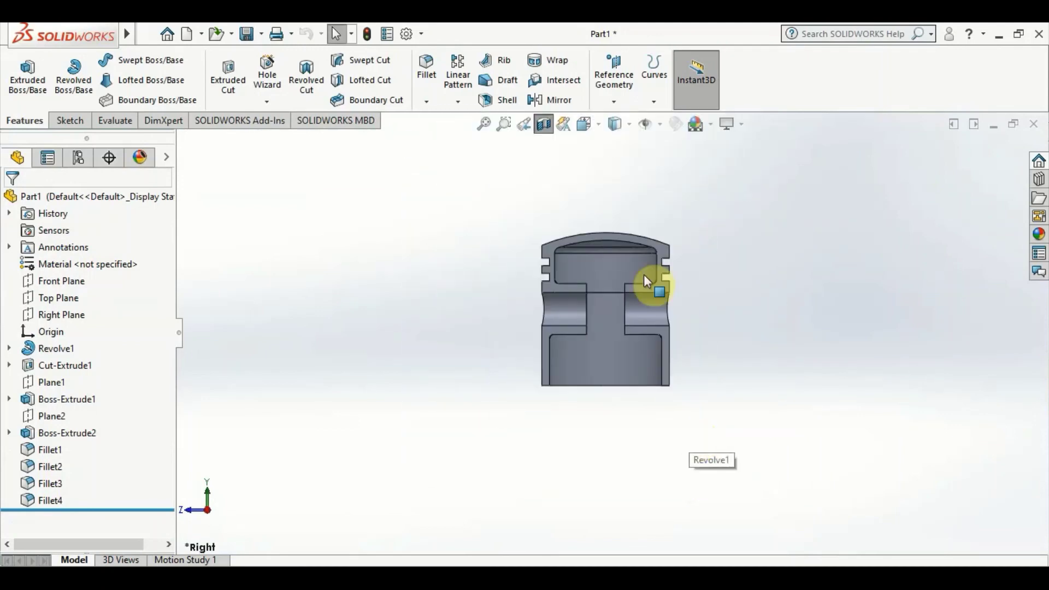
{"action": "scroll", "coordinate": [581, 282], "scroll_direction": "down", "scroll_amount": 3}
{"action": "left_click", "coordinate": [547, 125]}
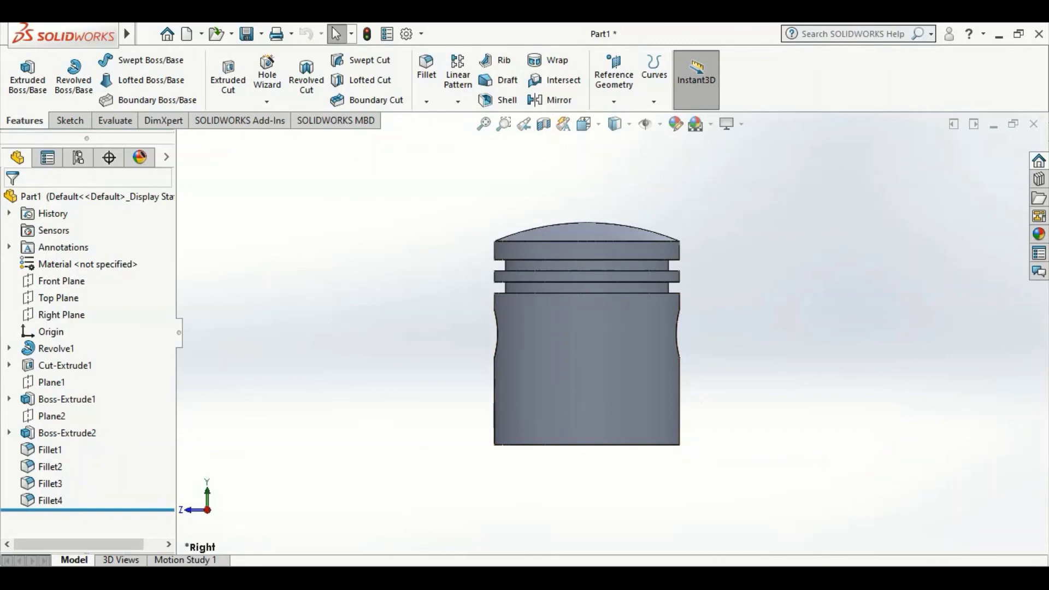
{"action": "left_click", "coordinate": [888, 578]}
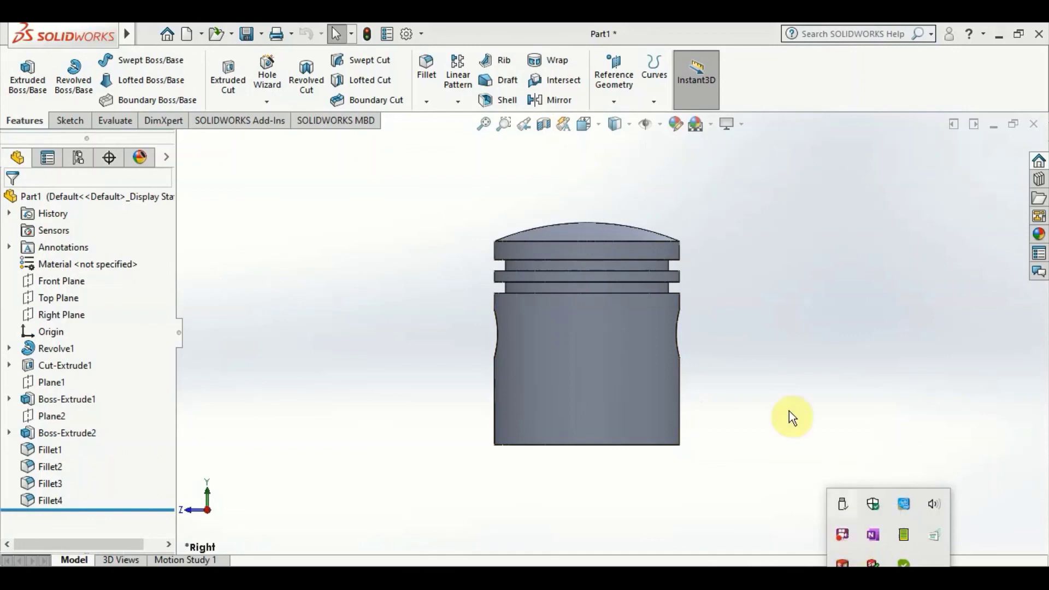
{"action": "left_click", "coordinate": [775, 386]}
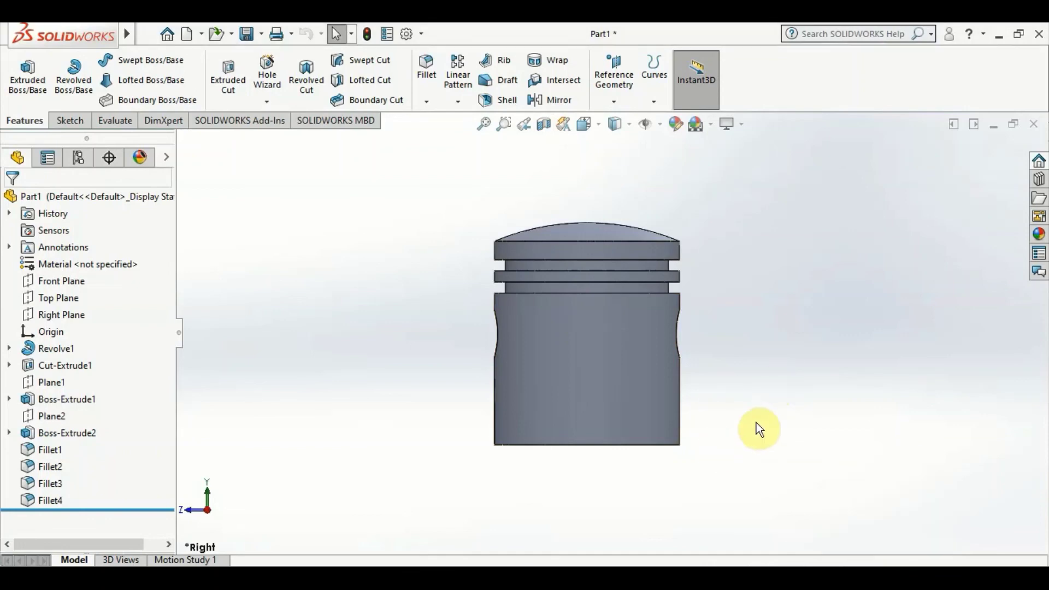